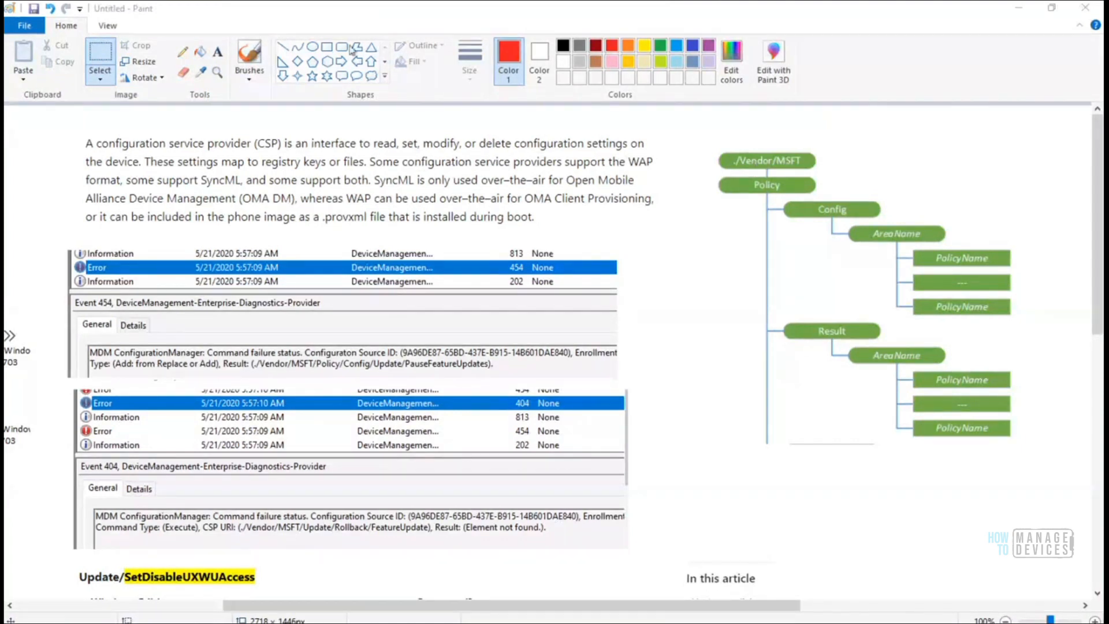
Underline the "Management (OMA DM)" wording in the CSP definition paragraph with a straight red line
left_click(283, 49)
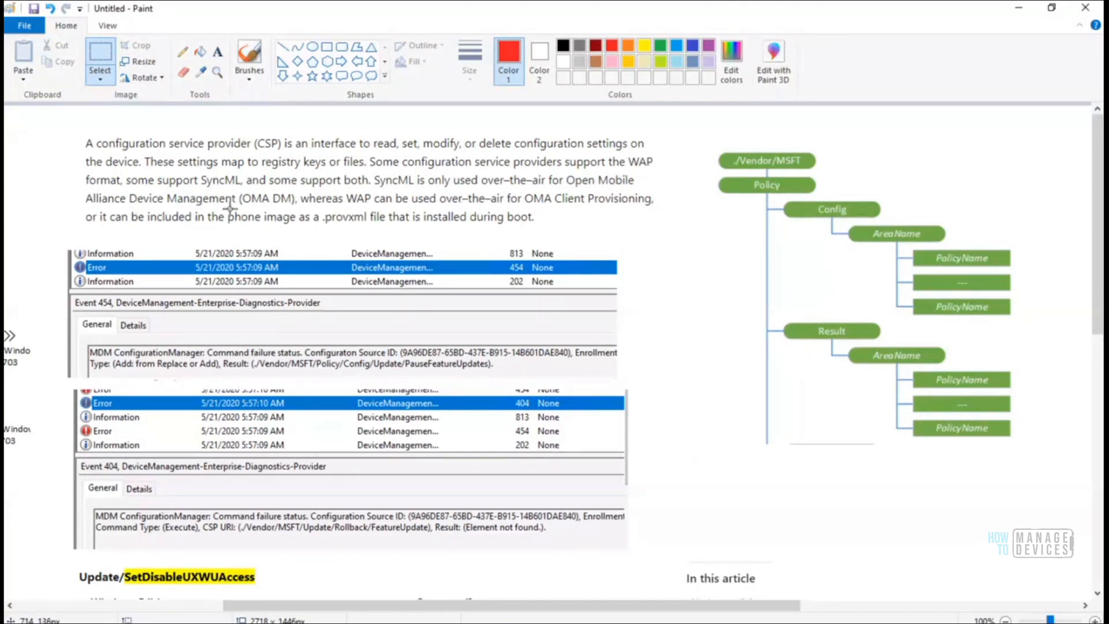
left_click_drag(227, 209, 318, 209)
left_click(404, 241)
left_click(284, 49)
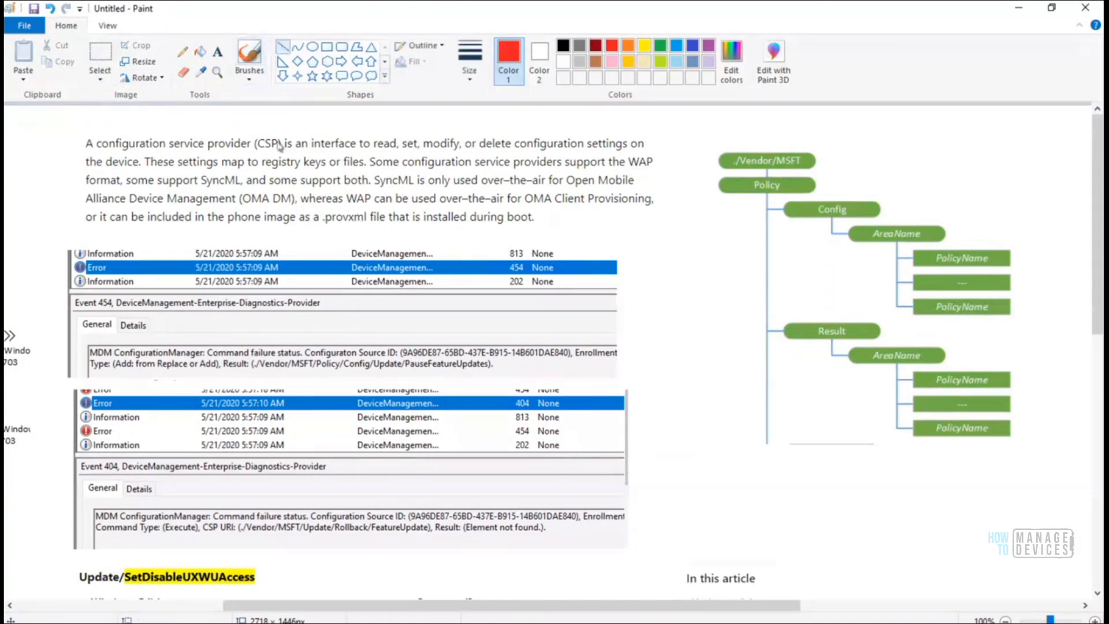
left_click_drag(193, 206, 322, 207)
left_click(442, 238)
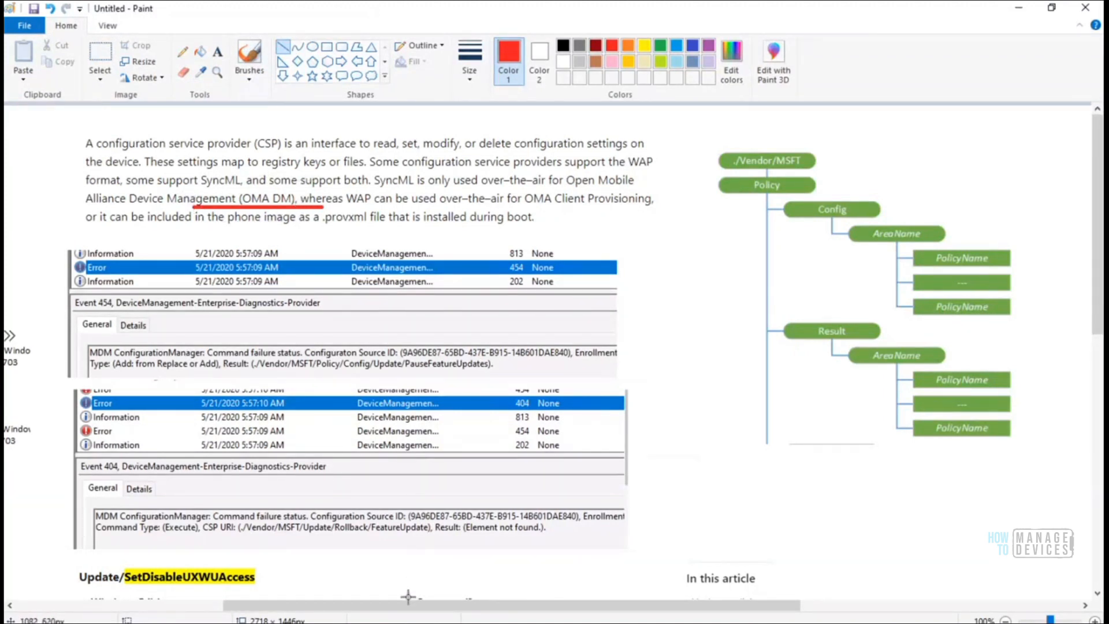
Underline the ./Vendor/MSFT and Update nodes at the head of the Update CSP tree with red lines
left_click_drag(406, 611, 171, 620)
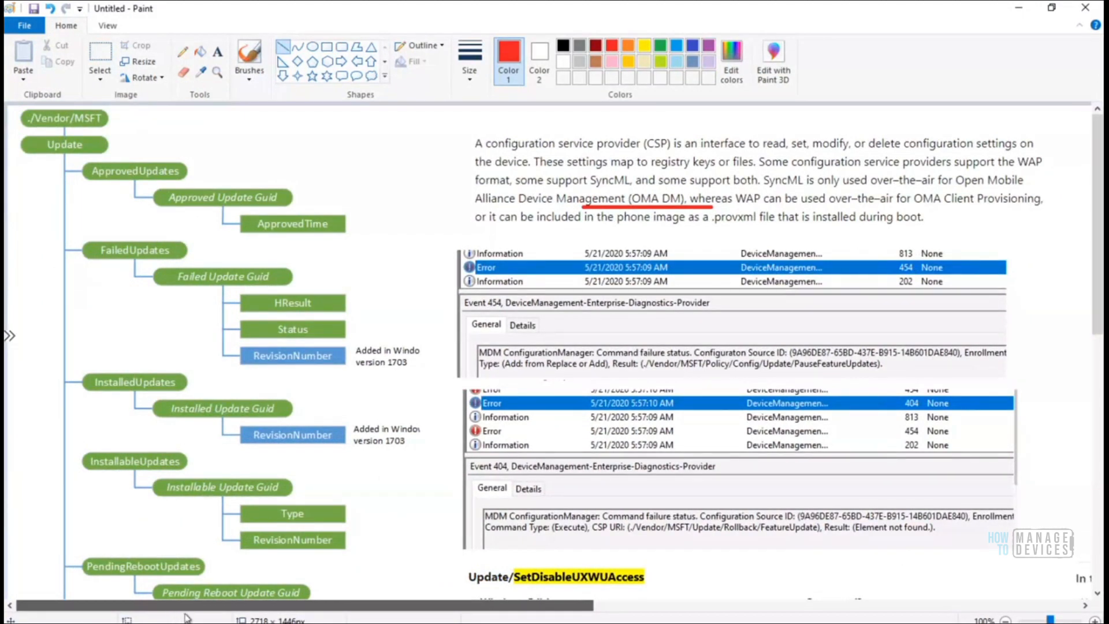
left_click_drag(200, 609, 147, 594)
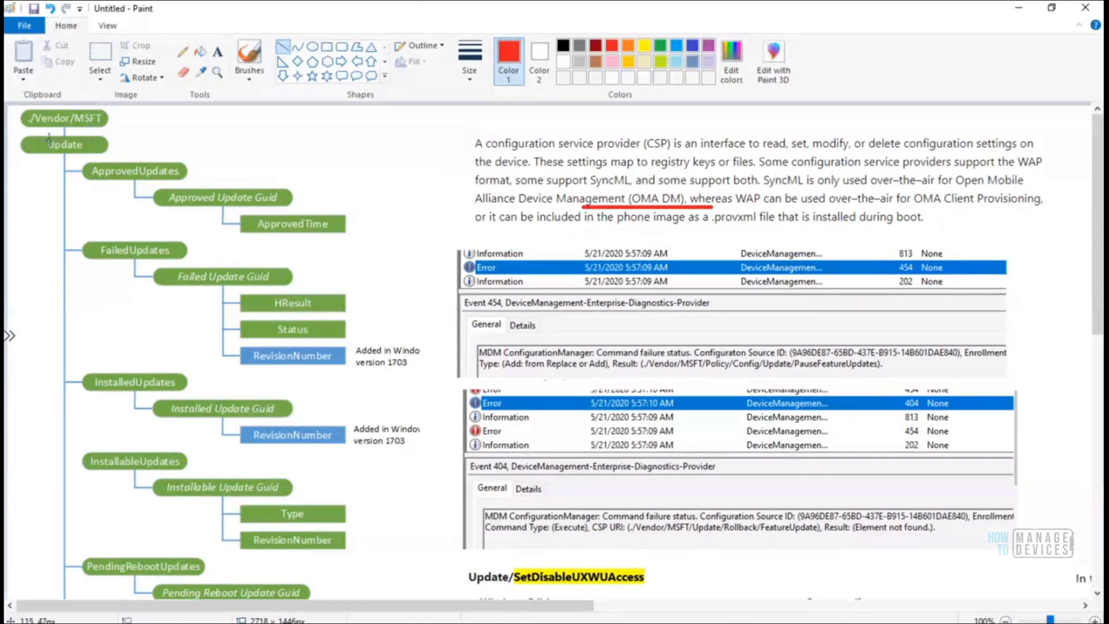
left_click_drag(19, 128, 120, 130)
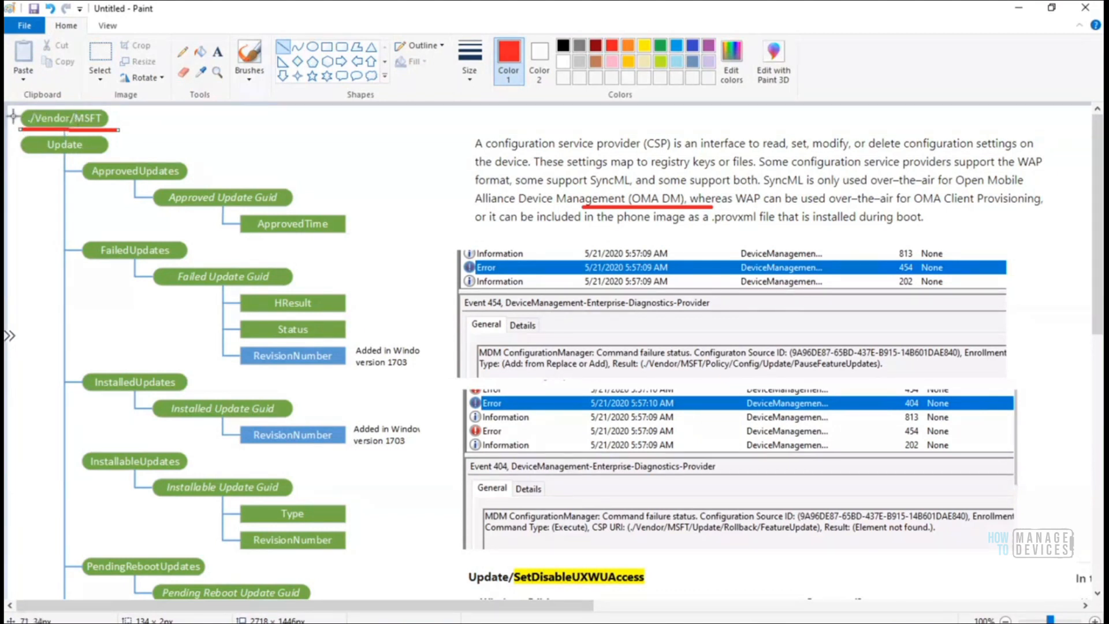
left_click_drag(35, 156, 102, 154)
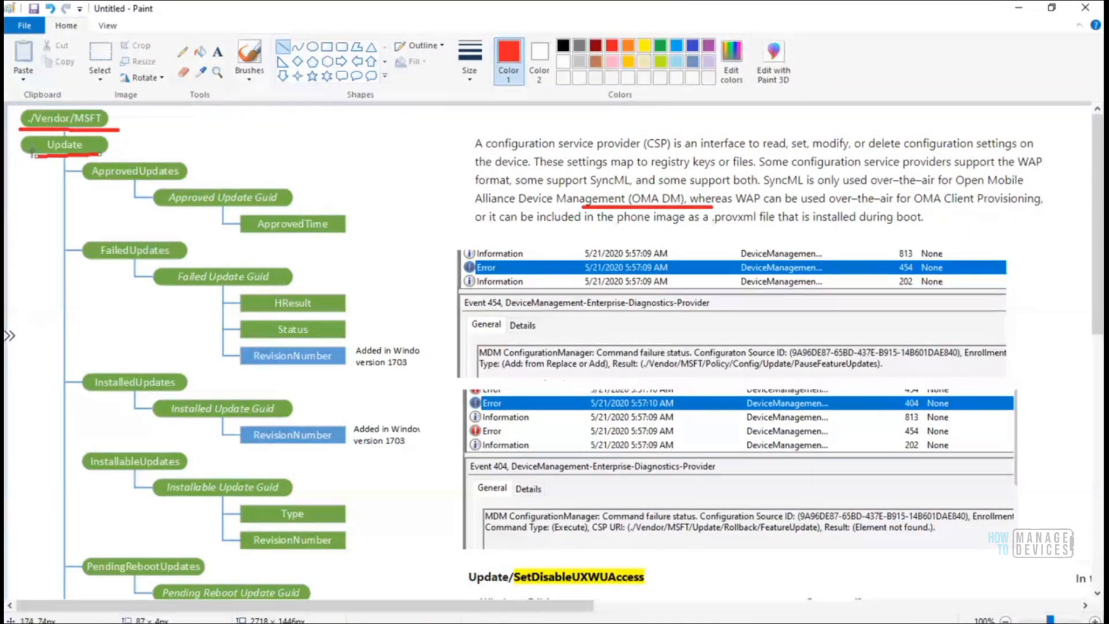
Underline the Rollback node near the end of the Update CSP tree with a red line
left_click_drag(1098, 314, 1094, 458)
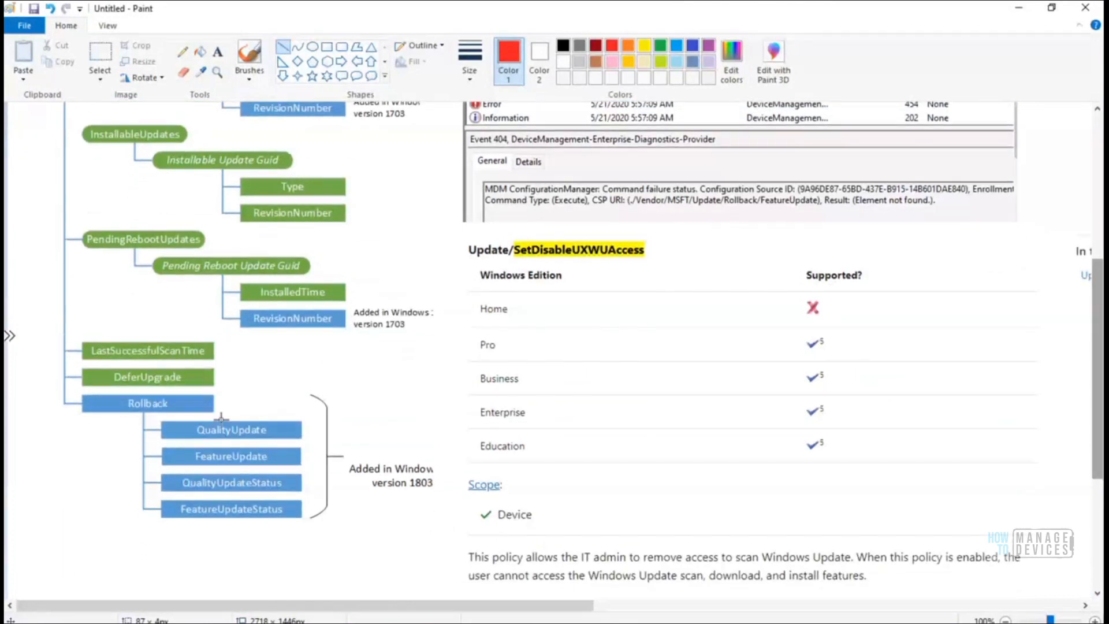
left_click_drag(96, 415, 210, 416)
left_click(255, 414)
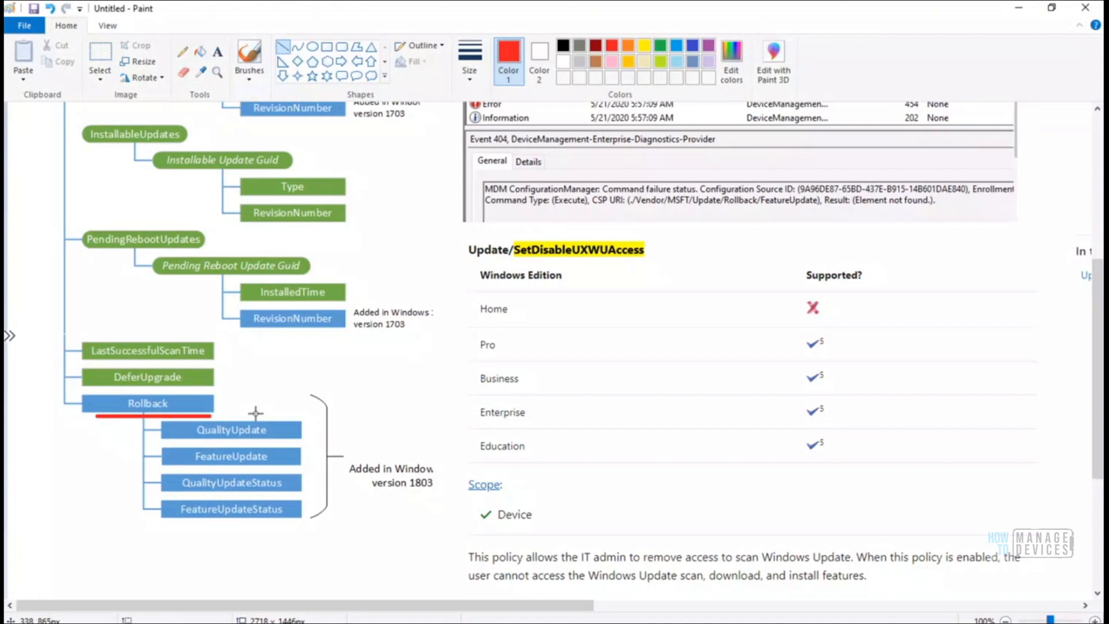
Underline the ./Vendor/MSFT/Update/Rollback/FeatureUpdate URI in the Event 404 message with a red line
scroll(1101, 312, "up", 2)
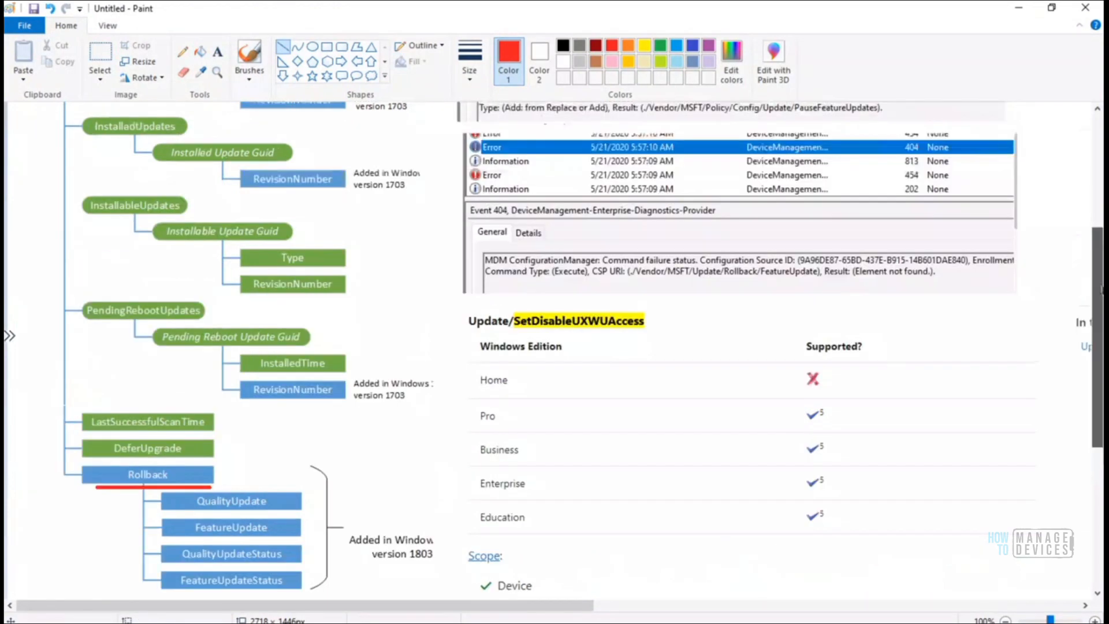
scroll(1100, 289, "up", 5)
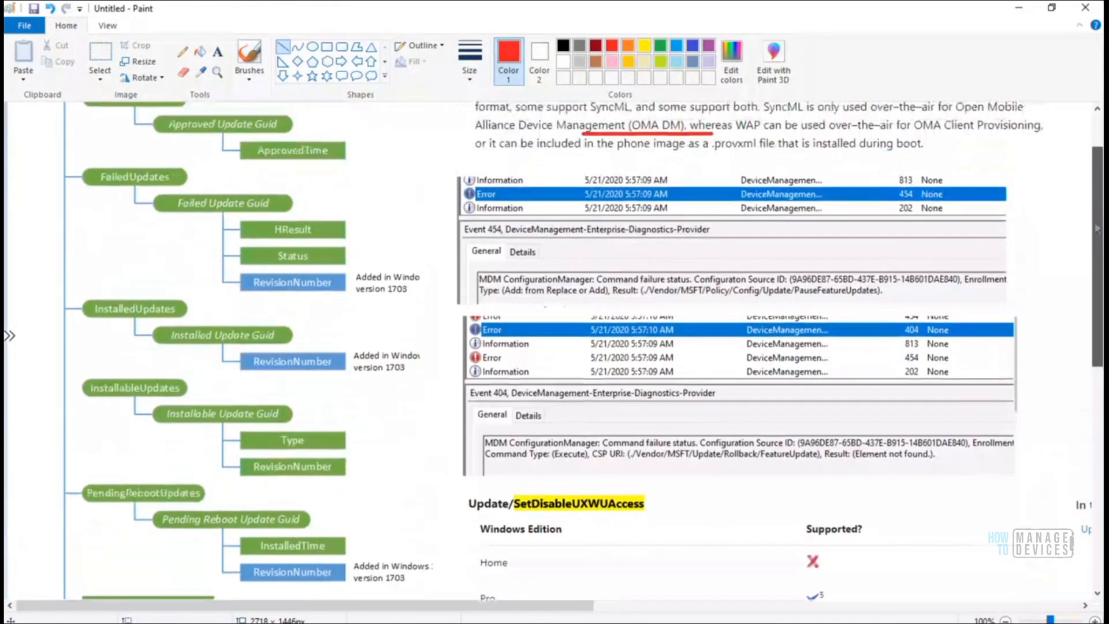
scroll(1097, 228, "up", 1)
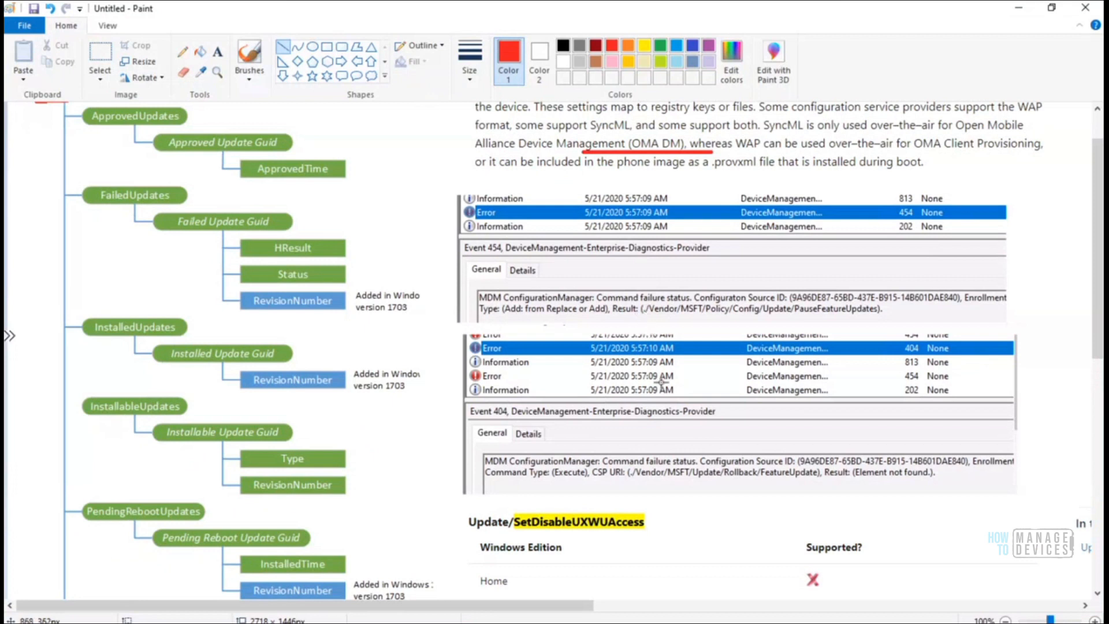
left_click_drag(635, 479, 861, 482)
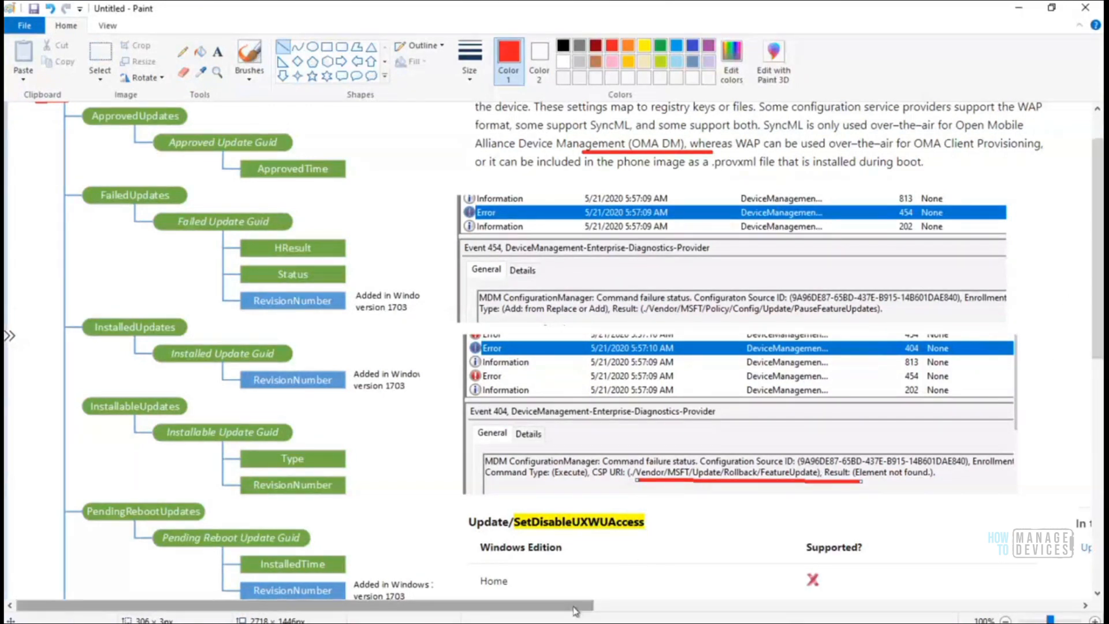
Change the line colour to blue, including the Event 404 underline, and underline the ./Vendor/MSFT/Policy/Config/Update/PauseFeatureUpdates path in the Event 454 message
left_click_drag(575, 610, 789, 610)
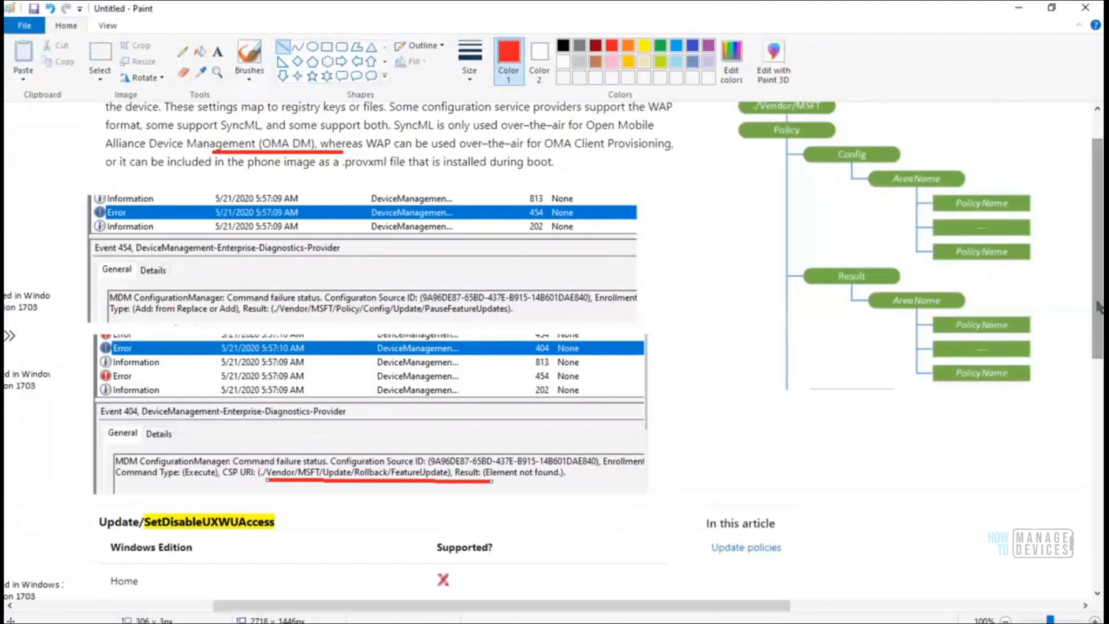
left_click_drag(1100, 307, 1100, 284)
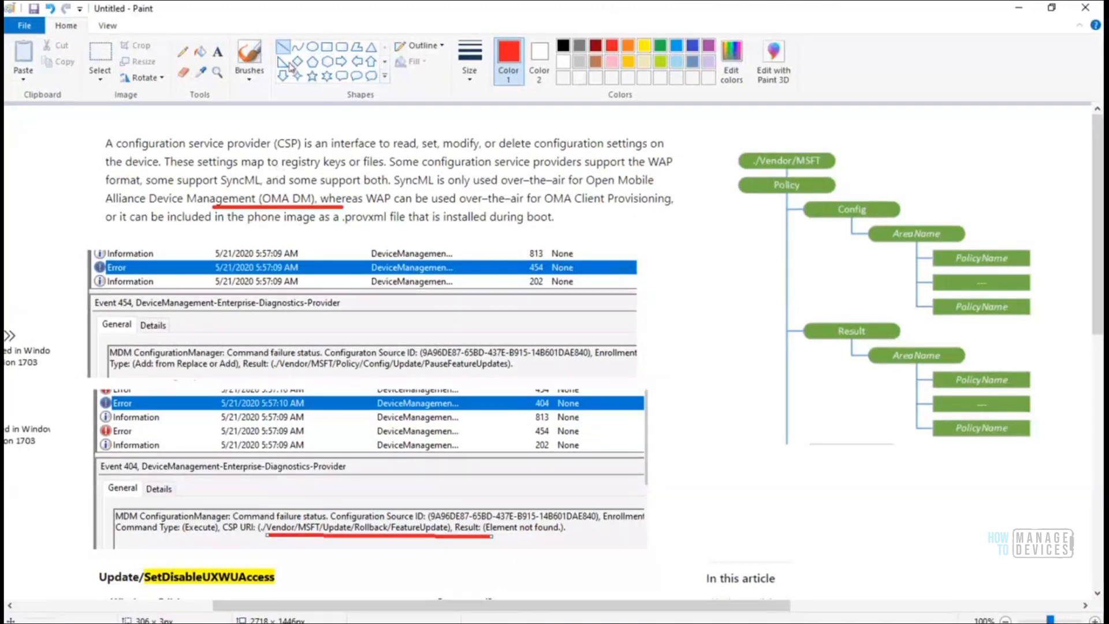
left_click(674, 46)
left_click_drag(239, 368, 541, 373)
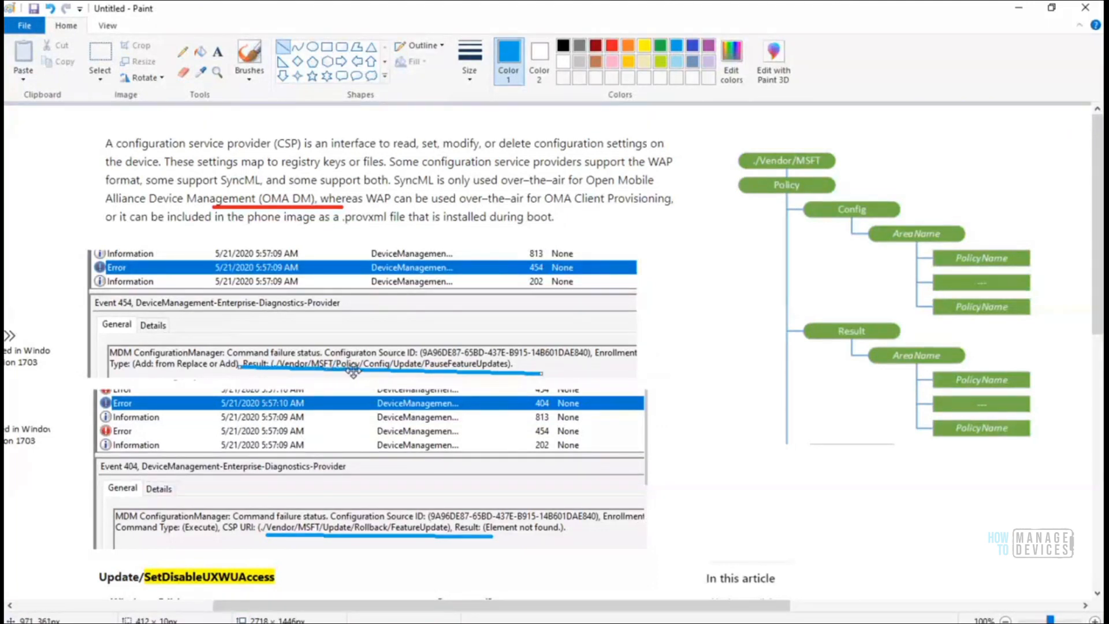
Underline the ./Vendor/MSFT and Policy nodes at the head of the Policy CSP tree with blue lines
left_click_drag(374, 606, 177, 606)
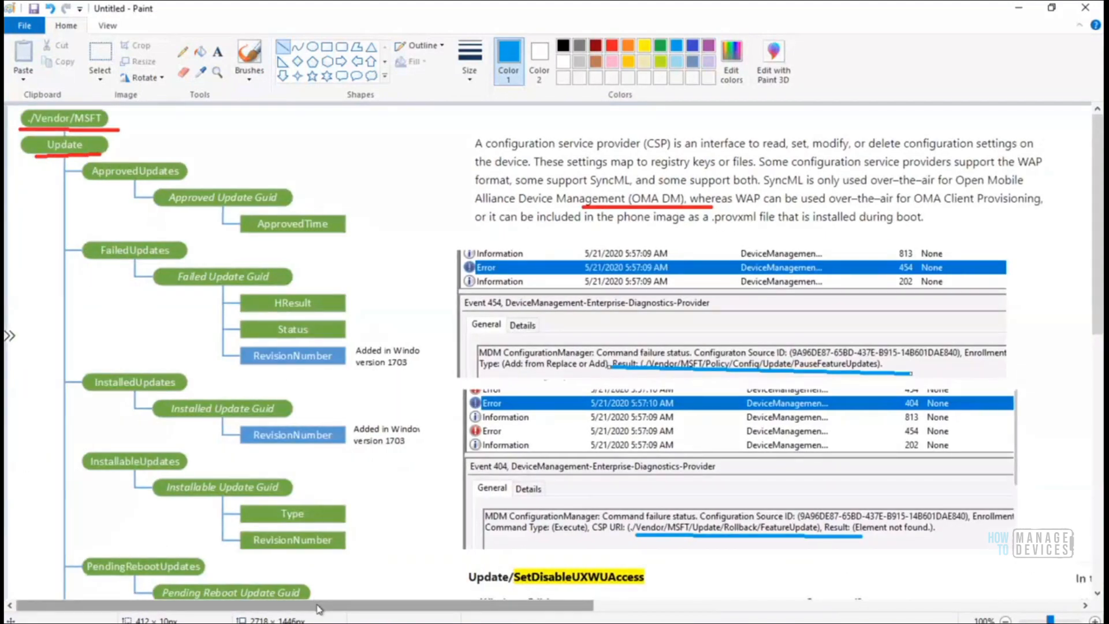
left_click_drag(427, 610, 579, 601)
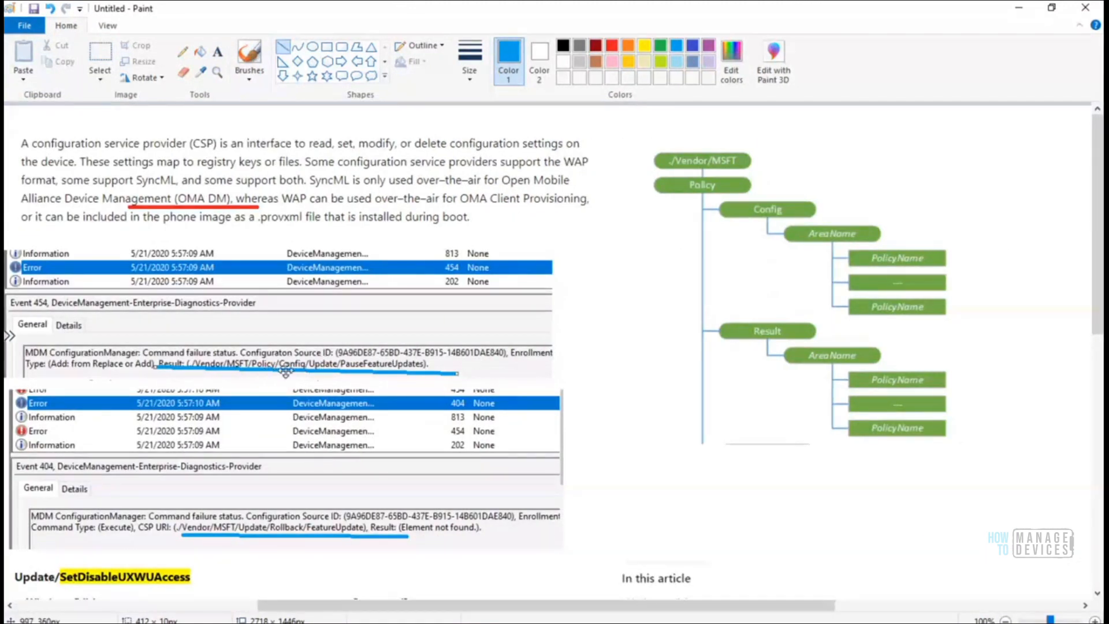
left_click_drag(662, 164, 753, 169)
left_click_drag(678, 198, 756, 198)
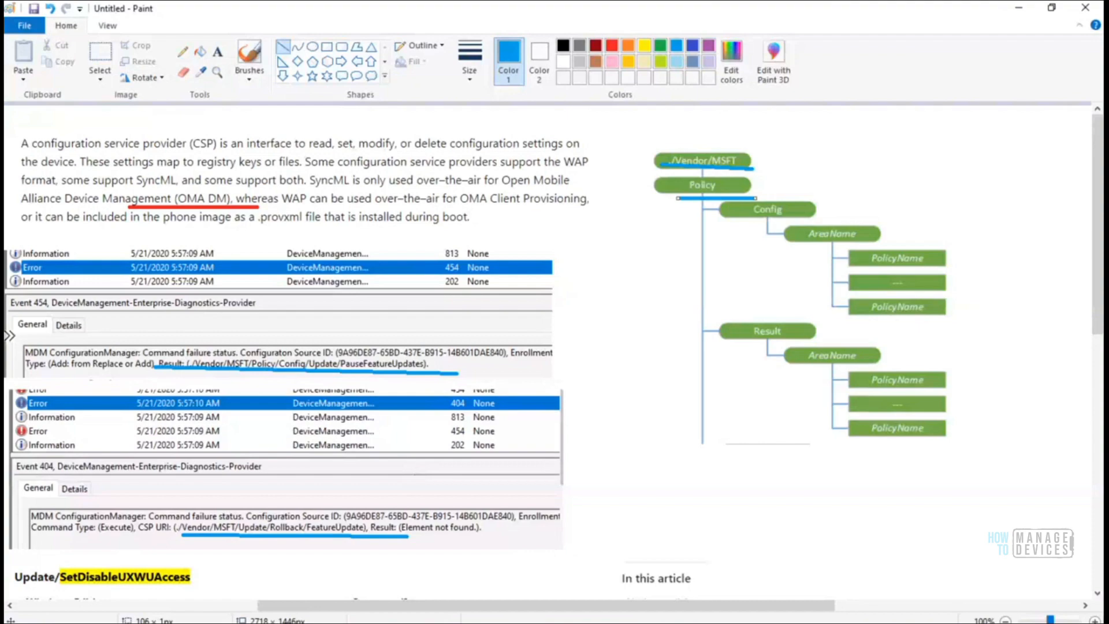
Switch to the browser to review the user and device scope paths on the Policy CSP page, and return to the untitled Paint drawing
key("alt+Tab")
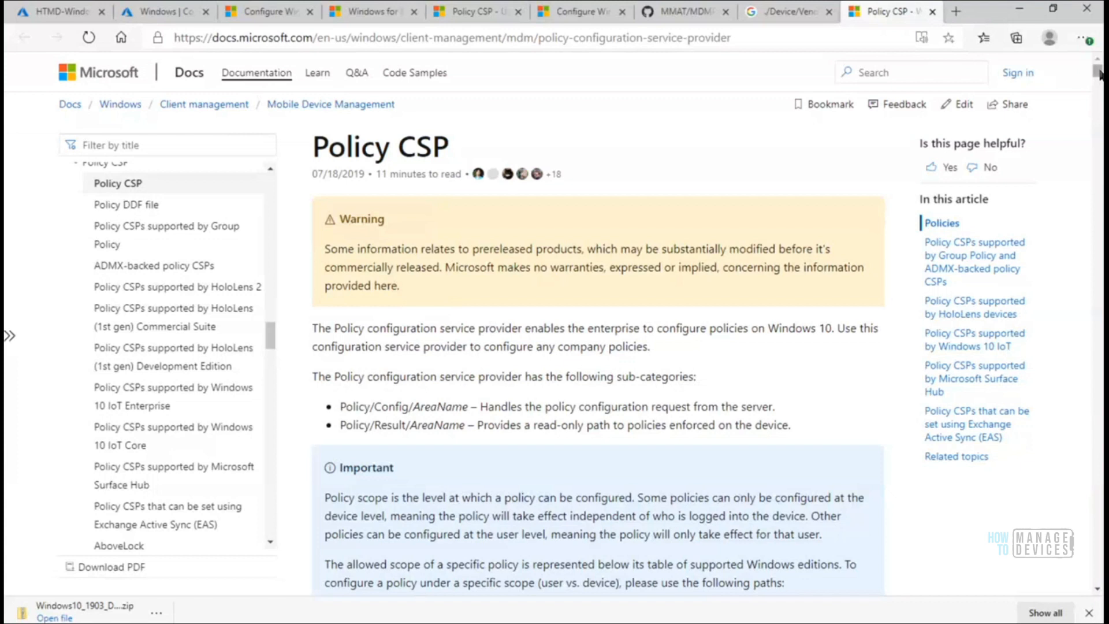
scroll(1099, 75, "down", 5)
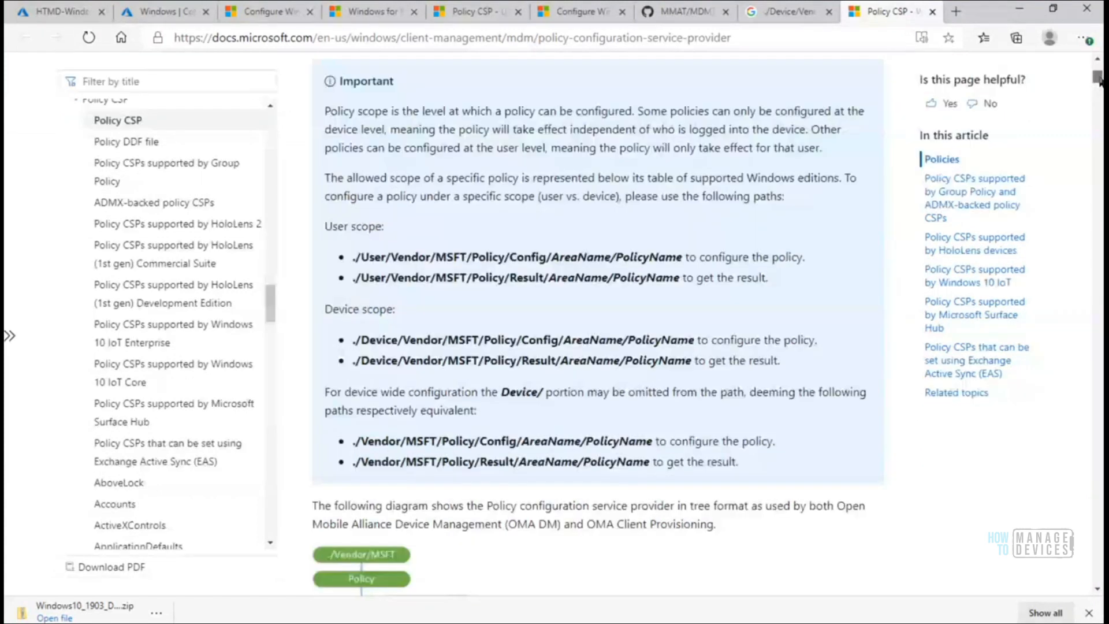
left_click(525, 623)
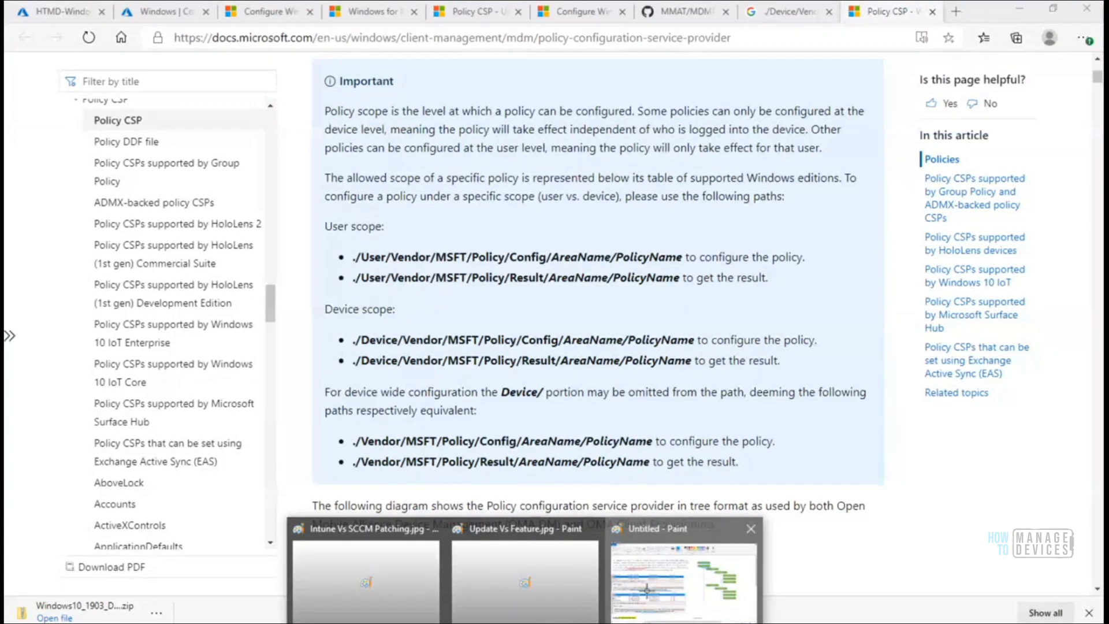
left_click(627, 603)
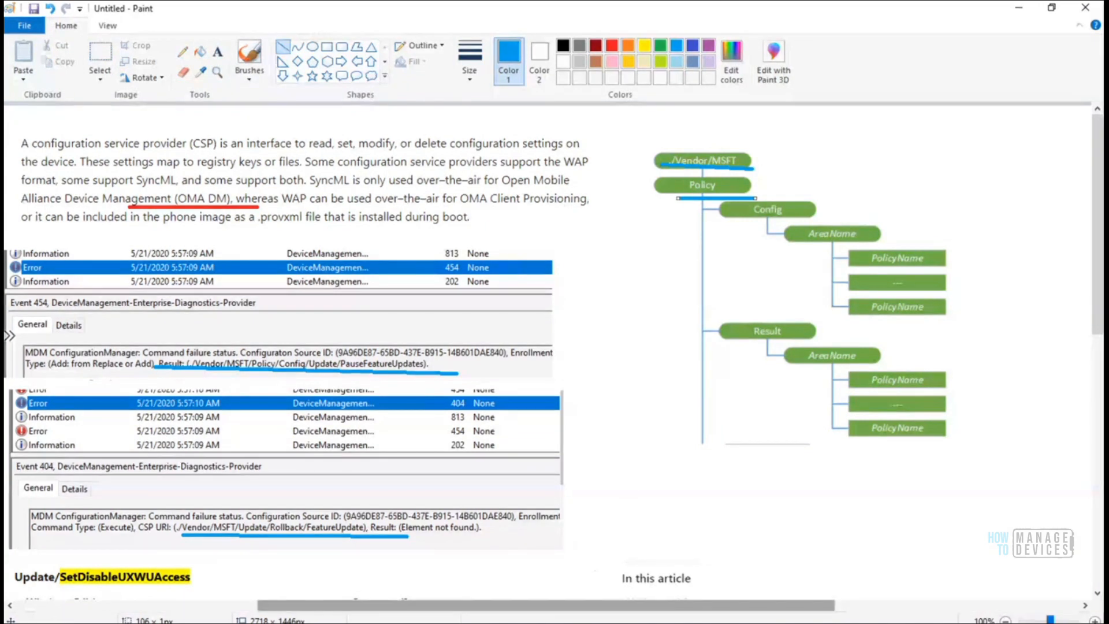
Switch to the Azure AD Joined remote session, search Settings for "Windows u", view the Windows Update page, and minimise the session
left_click(537, 623)
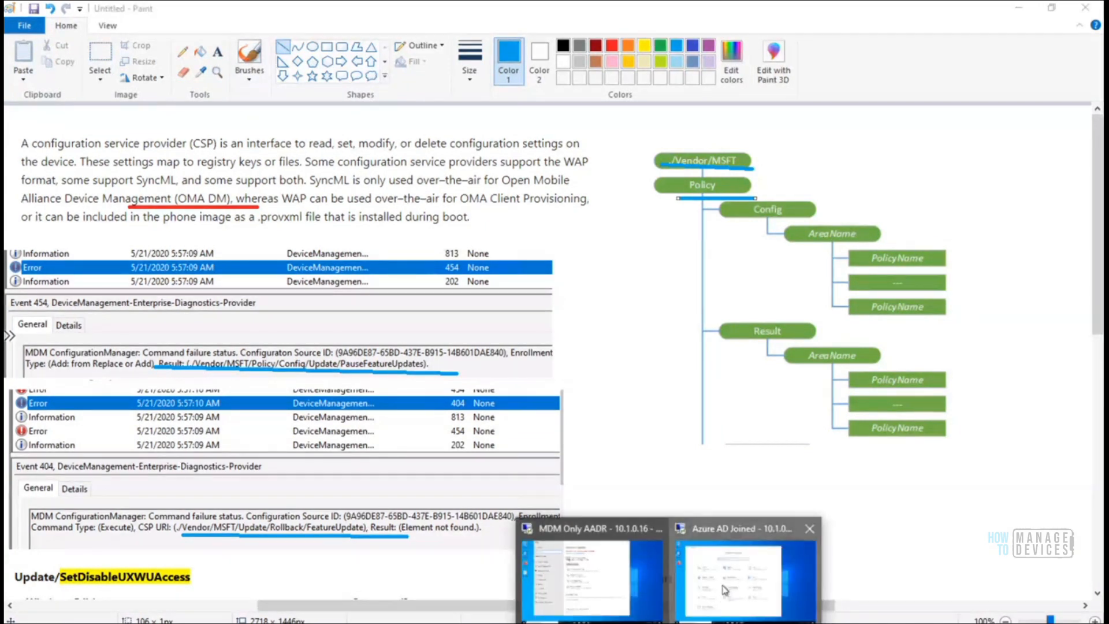
left_click(725, 596)
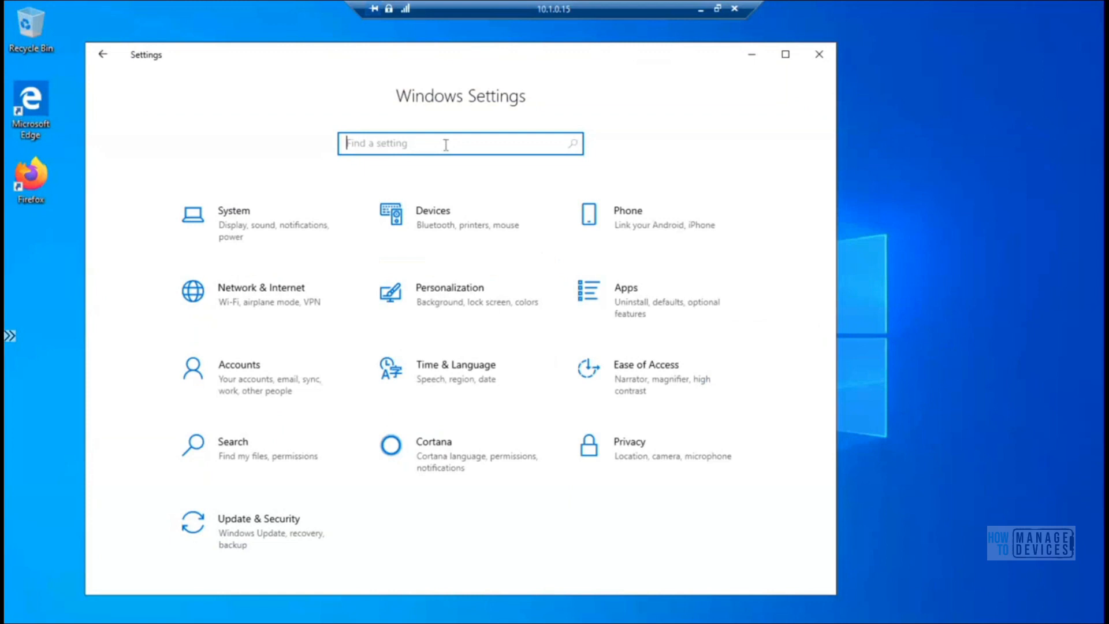
type("W")
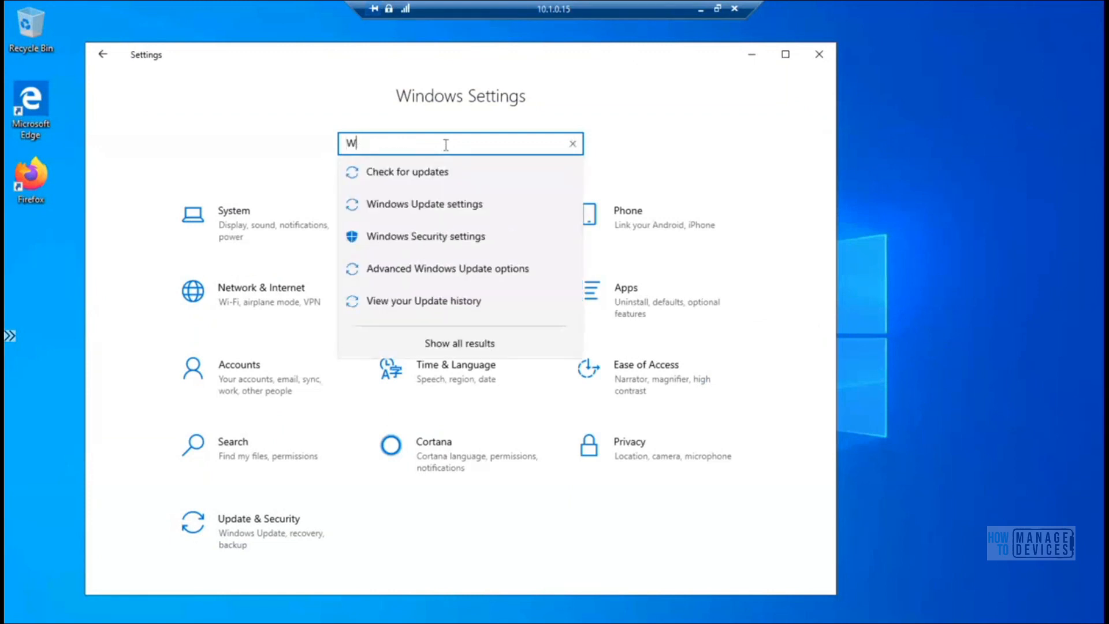
type("indows u")
left_click(427, 210)
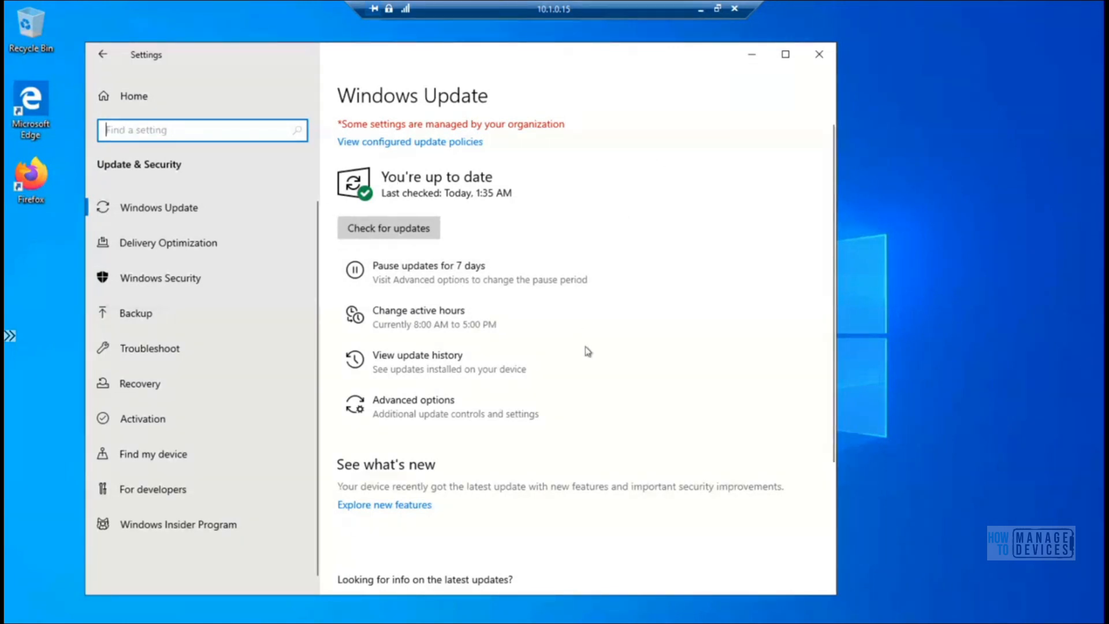
left_click(702, 10)
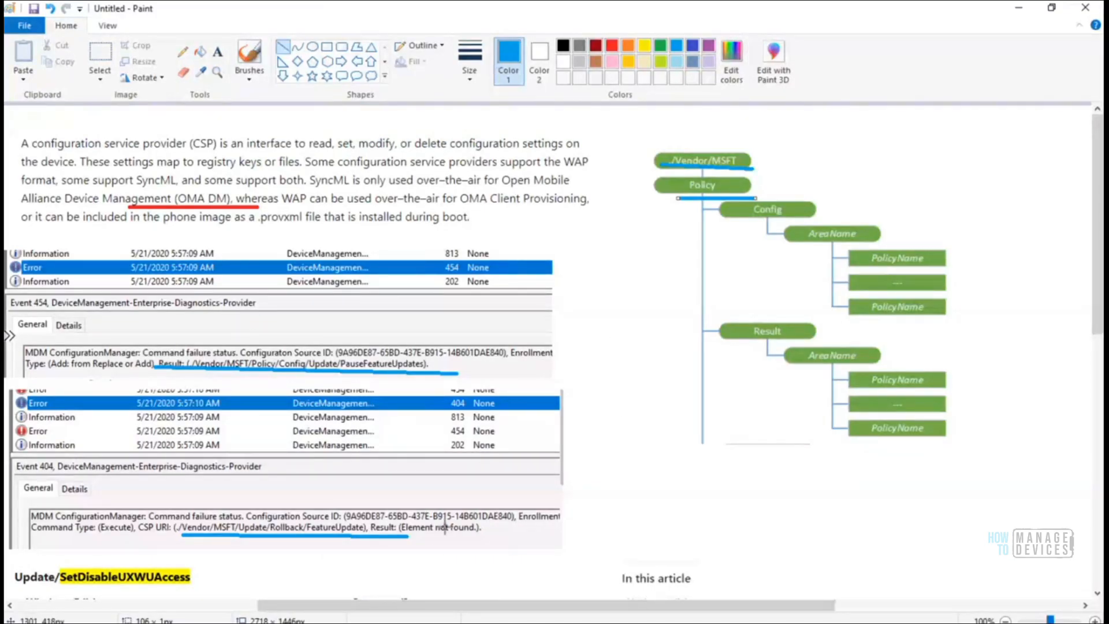
Switch to the browser, look through the Intune configuration profiles and update policy reference pages, and examine the Policy CSP tree diagram
left_click(386, 622)
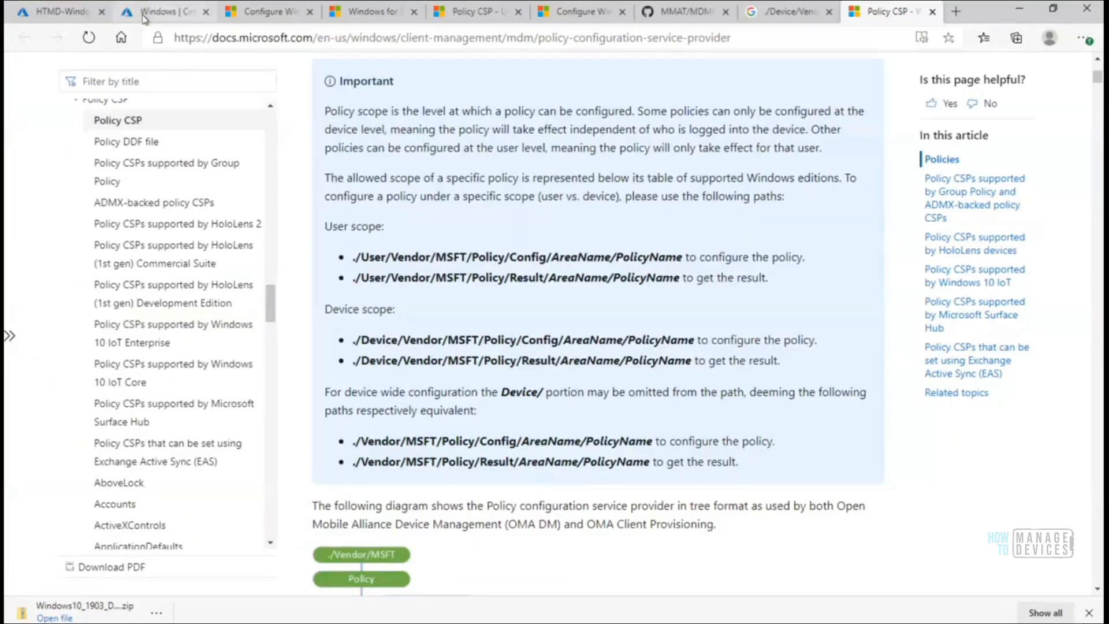
left_click(142, 14)
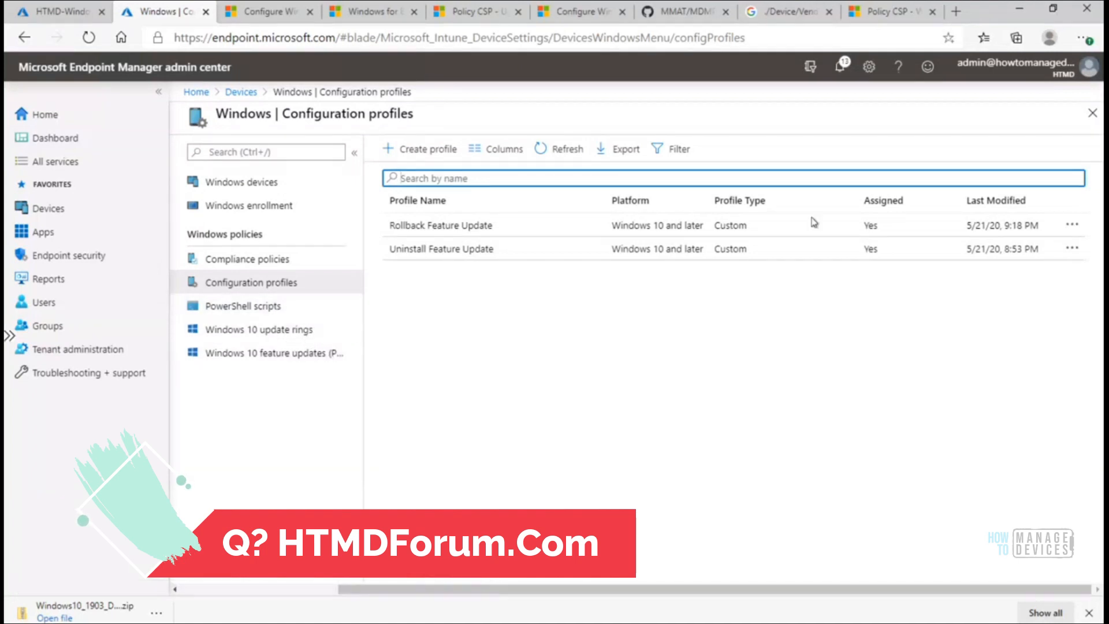
left_click(477, 14)
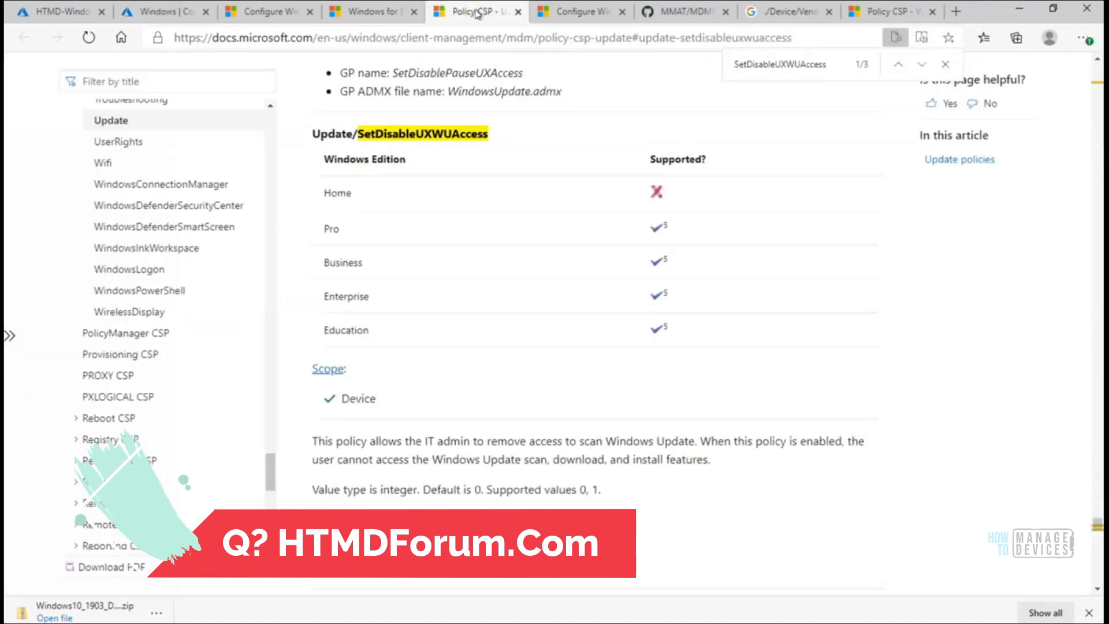
left_click(372, 11)
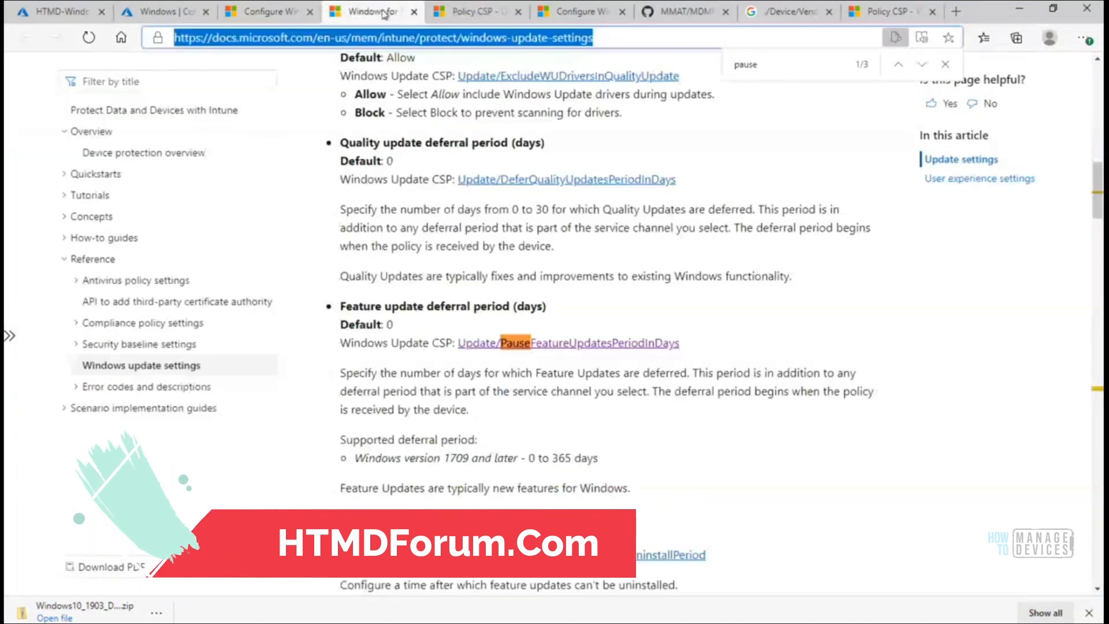
left_click(589, 13)
left_click(673, 14)
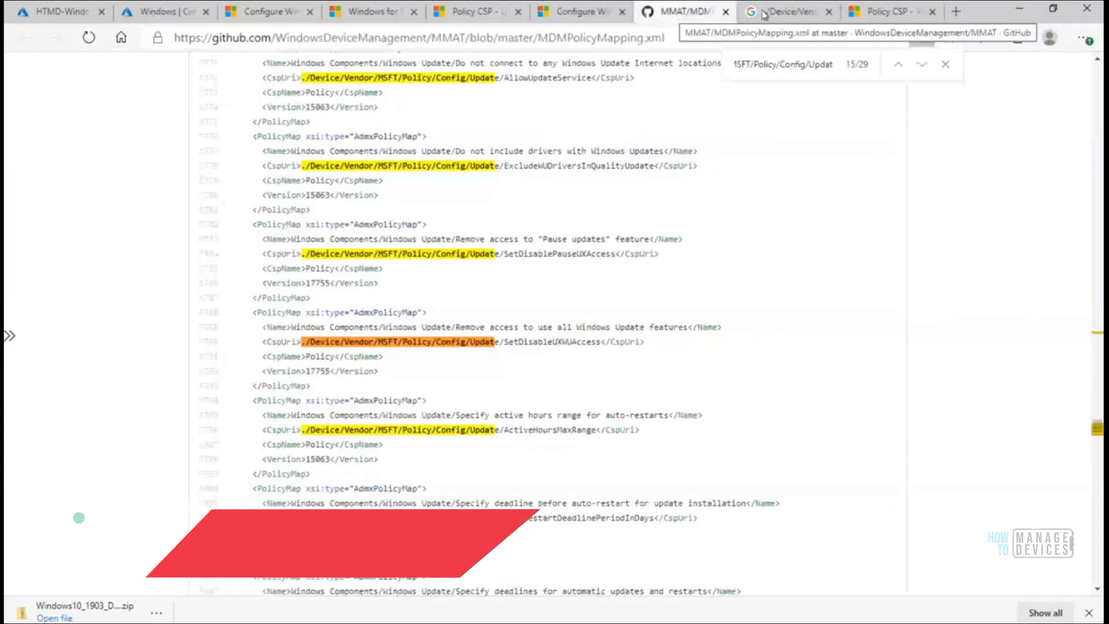
left_click(791, 11)
left_click(877, 14)
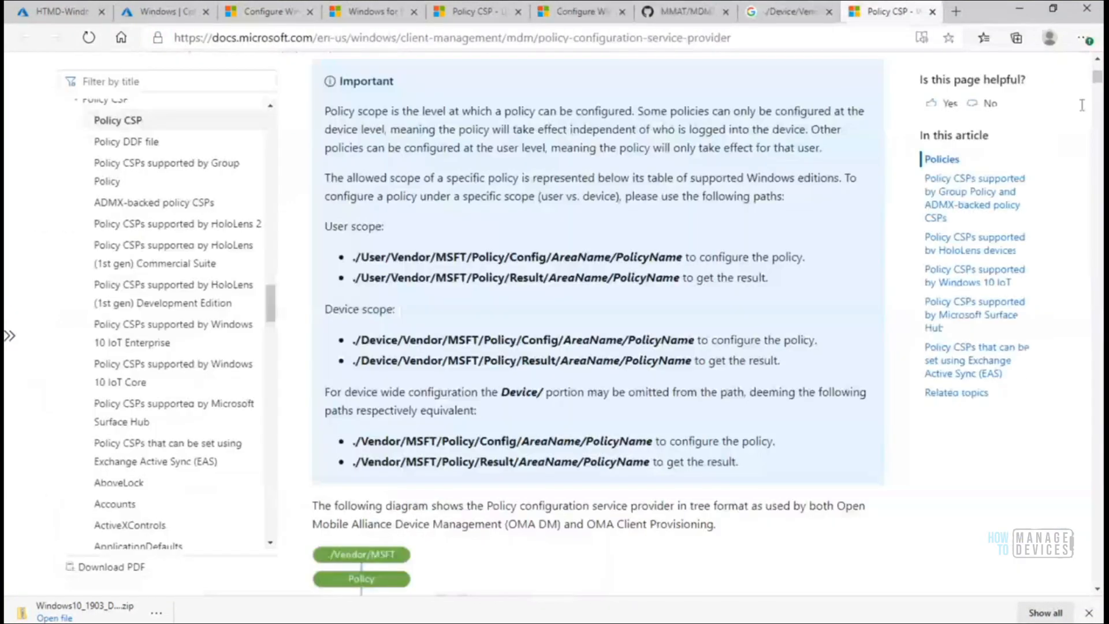
left_click_drag(1098, 81, 1098, 90)
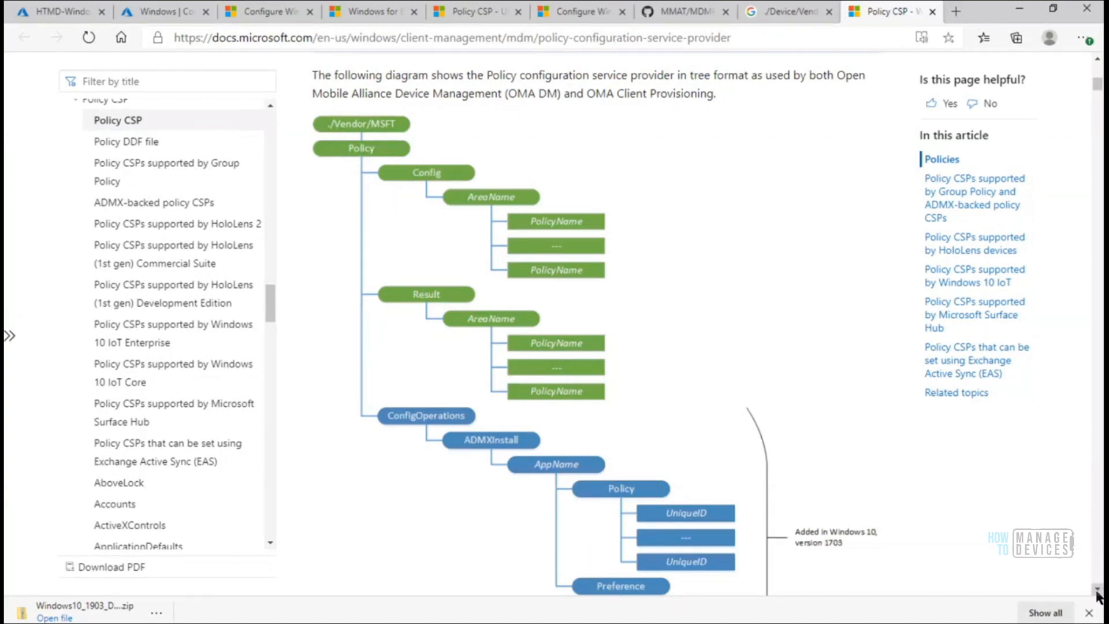
Dismiss the browser's download bar and look over the ConfigOperations branch of the Policy CSP tree diagram
left_click(1089, 613)
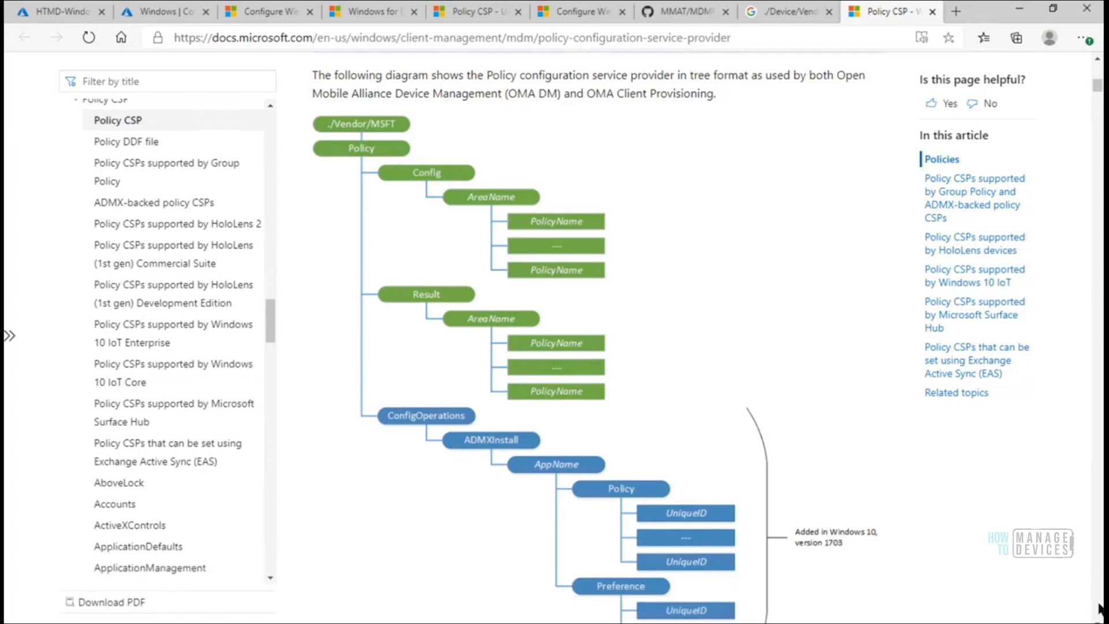
scroll(1094, 619, "down", 2)
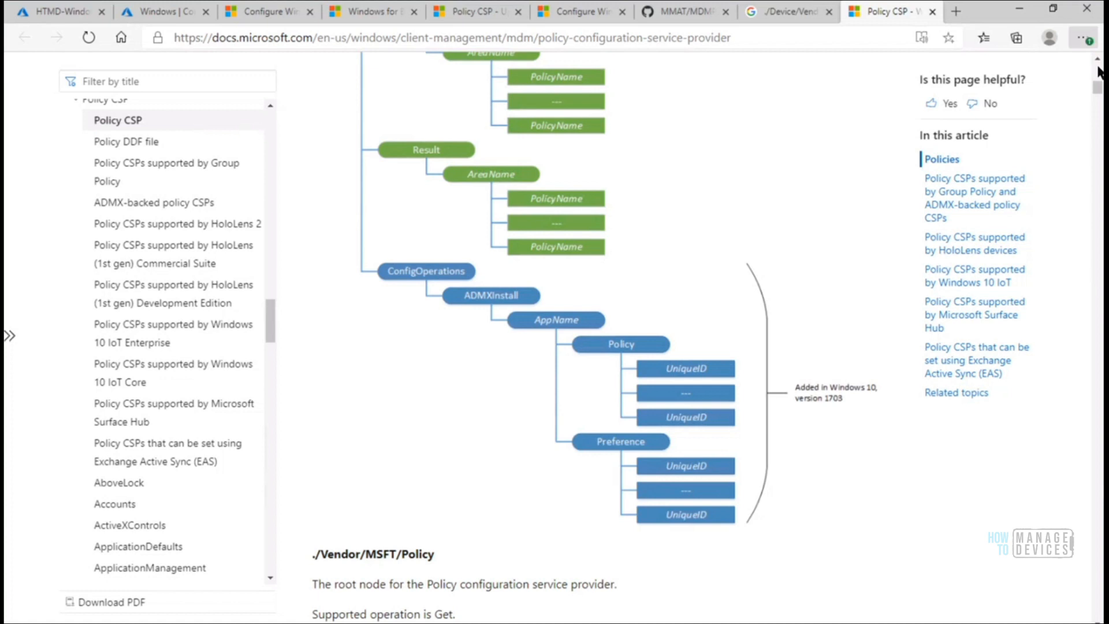
scroll(1098, 64, "up", 2)
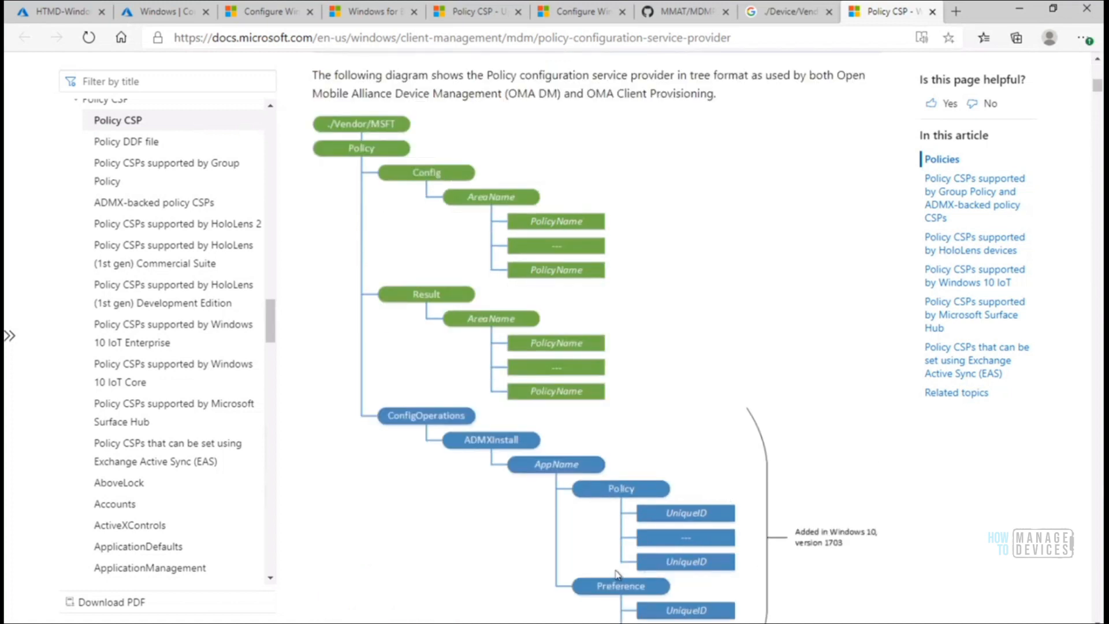
Switch to the untitled Paint drawing and mark the Config and AreaName nodes and the Event 454 path's Update segment with red lines
mouse_move(527, 621)
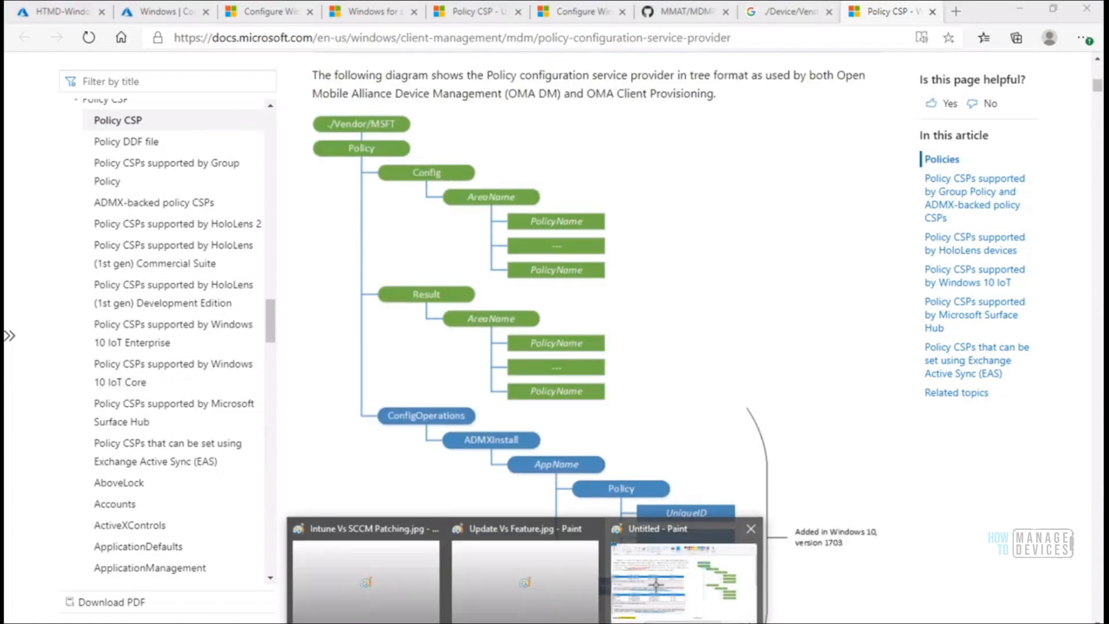
left_click(647, 543)
left_click_drag(738, 223, 808, 218)
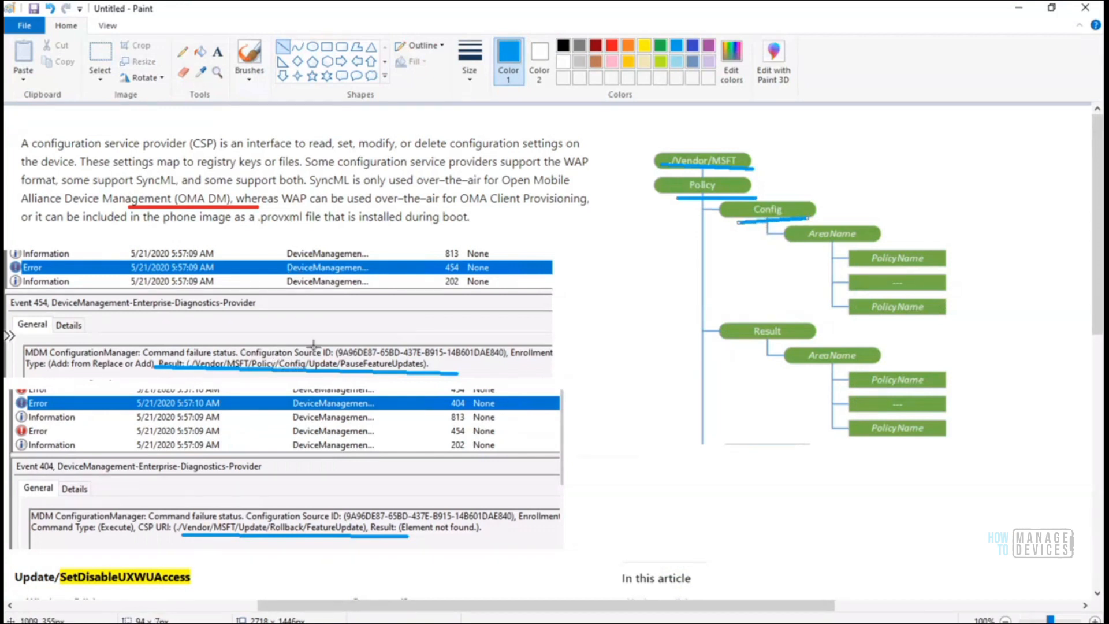
left_click(611, 47)
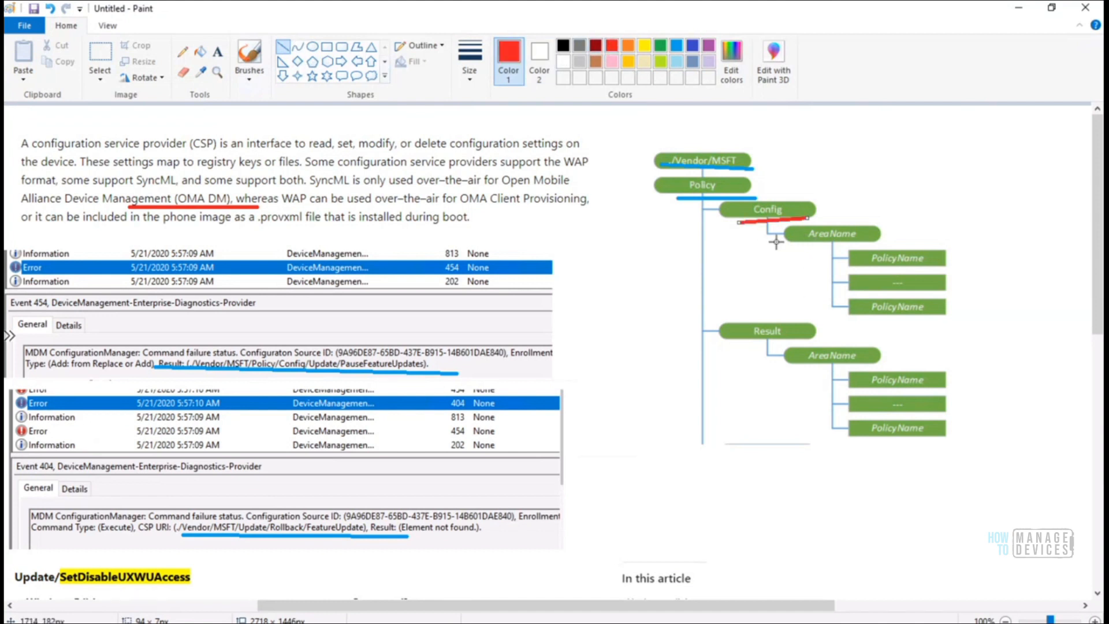
left_click_drag(804, 242, 881, 241)
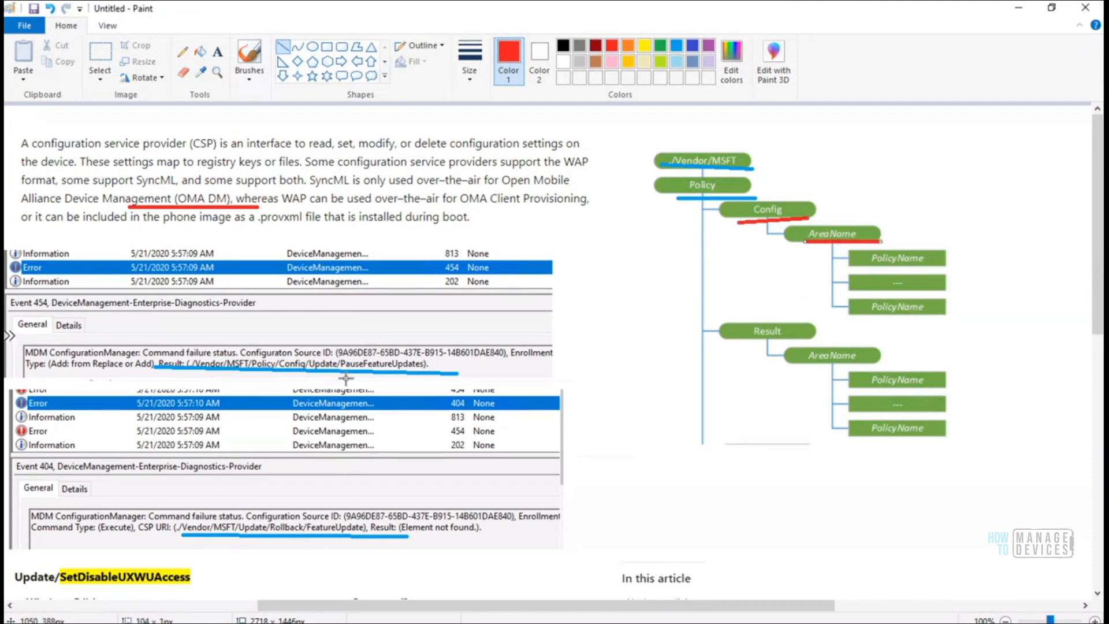
left_click_drag(305, 351, 345, 364)
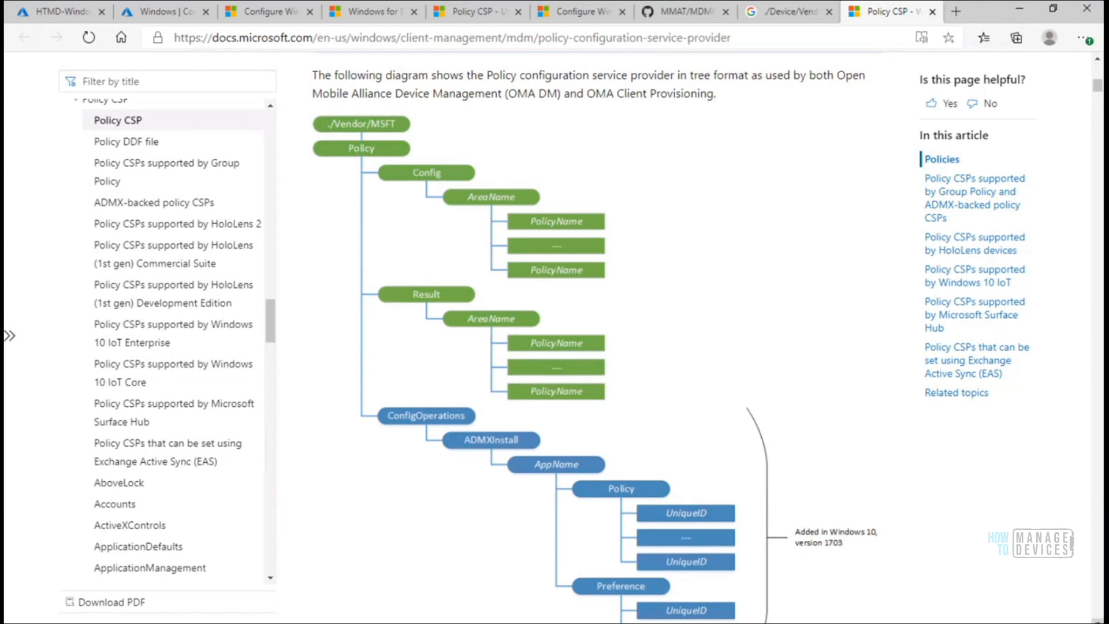
Return to the browser, read the Policy/Config node descriptions on the Policy CSP page, and close the "./Device/Vendor" Google search tab
scroll(1098, 616, "down", 5)
scroll(1098, 615, "down", 5)
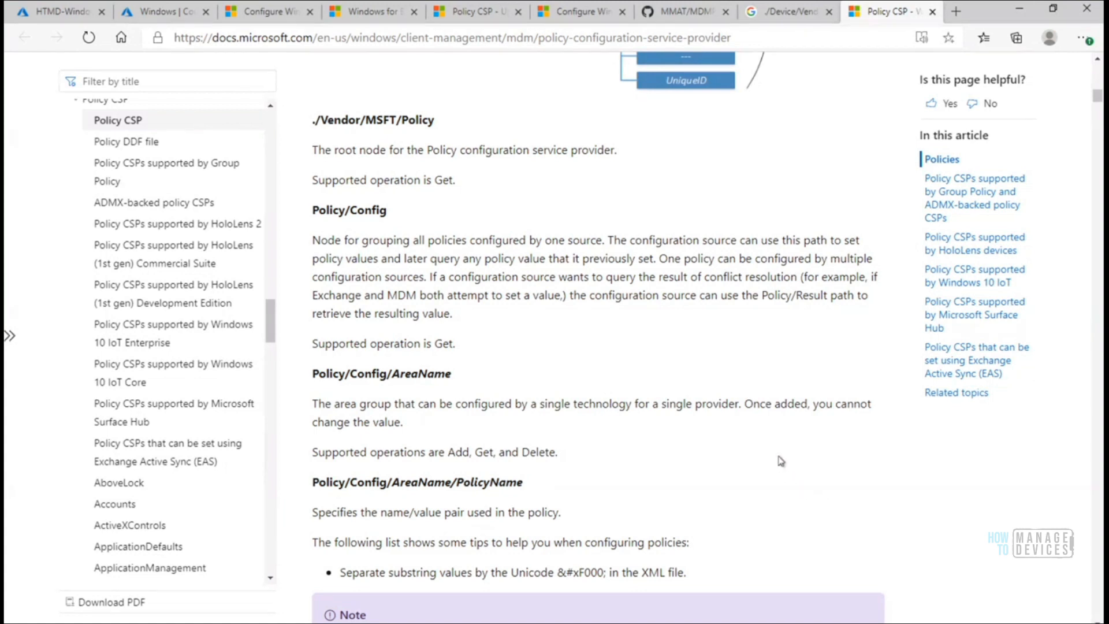
left_click(829, 12)
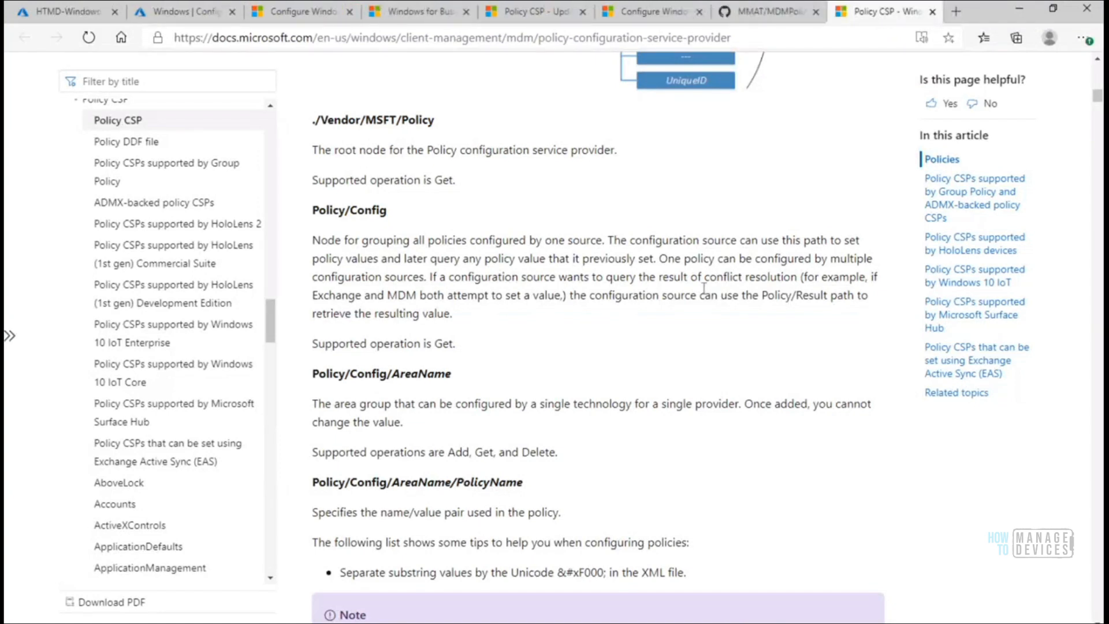
Search the Policy CSP page for "update" and step through the matches down to the Maps policies
key("ctrl+f")
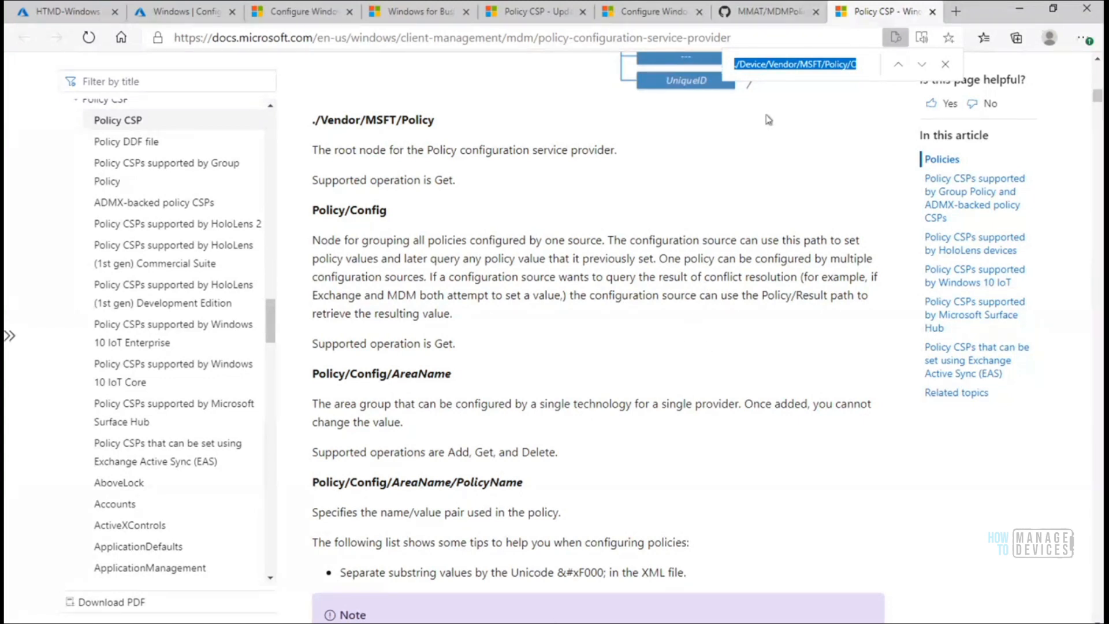
type("update")
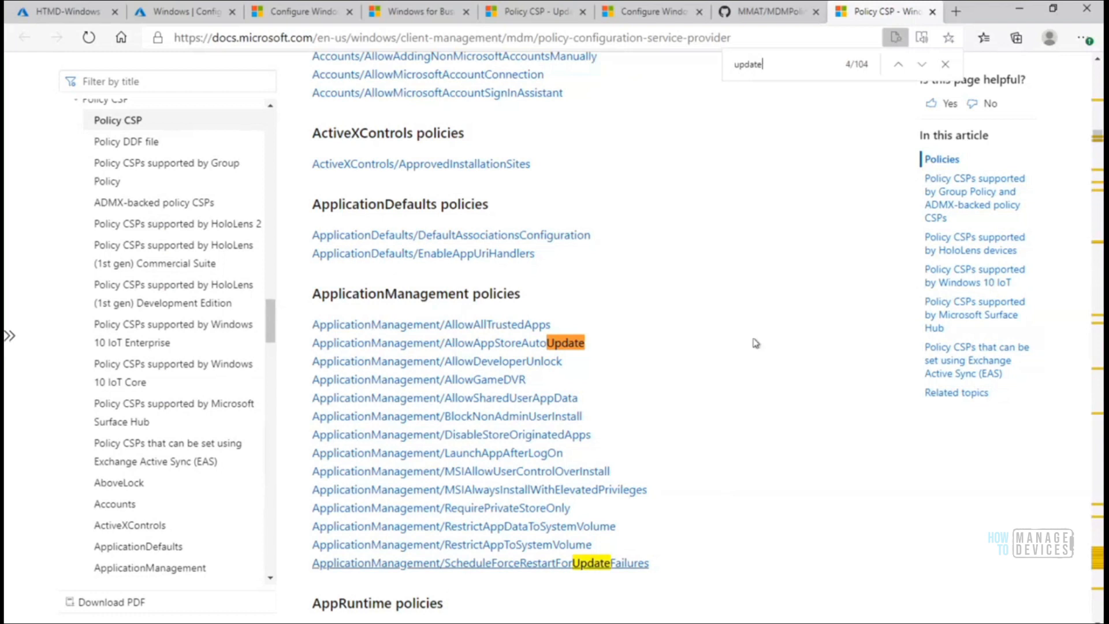
left_click(923, 66)
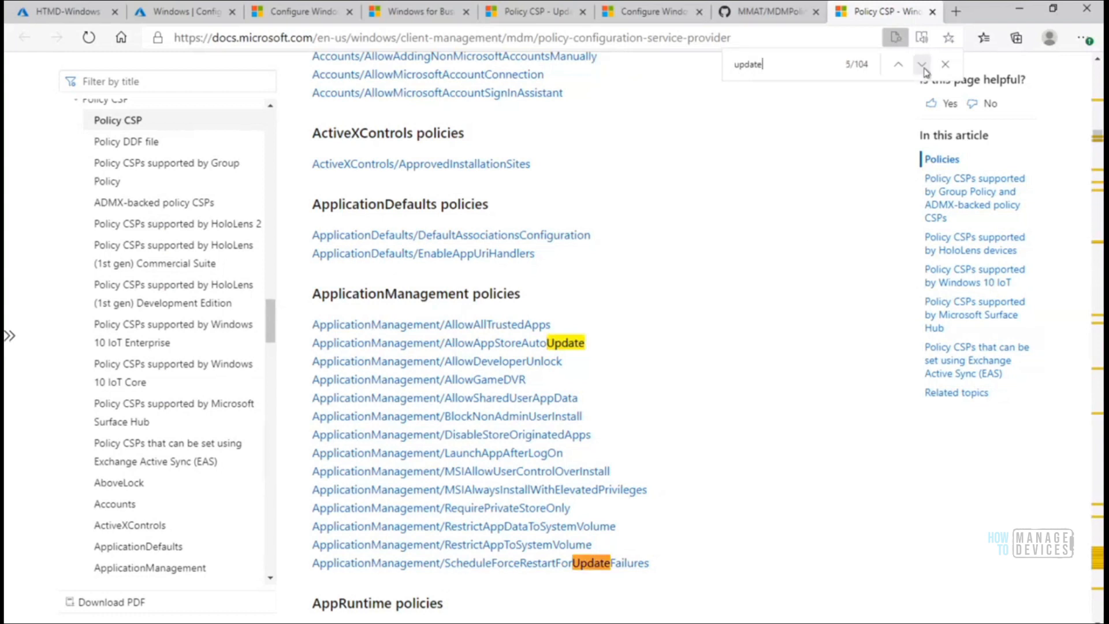
left_click(924, 65)
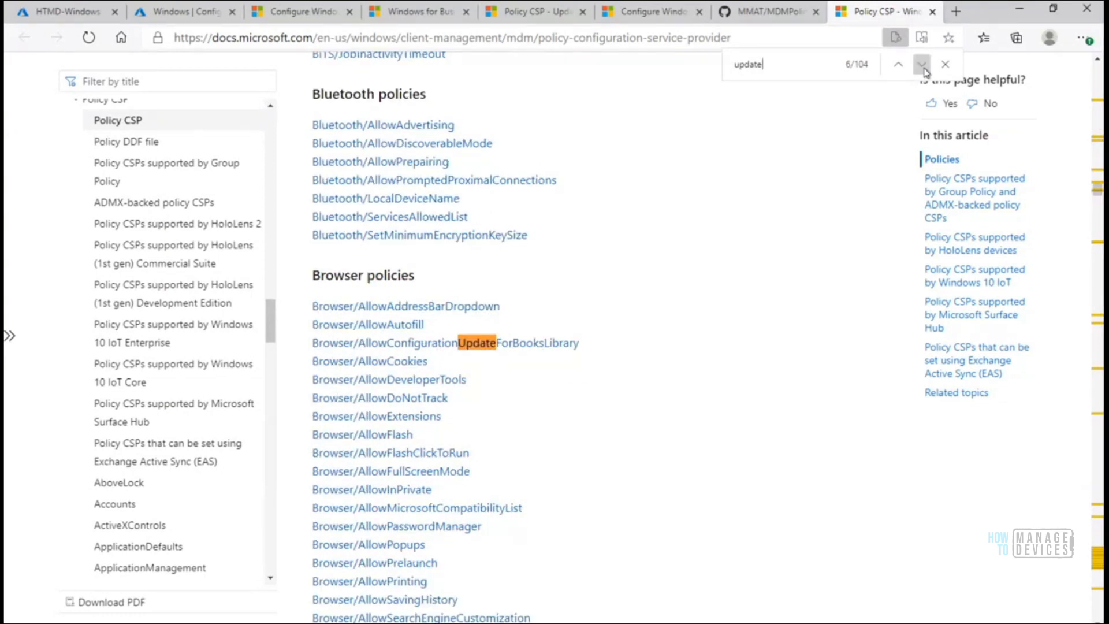
left_click(923, 65)
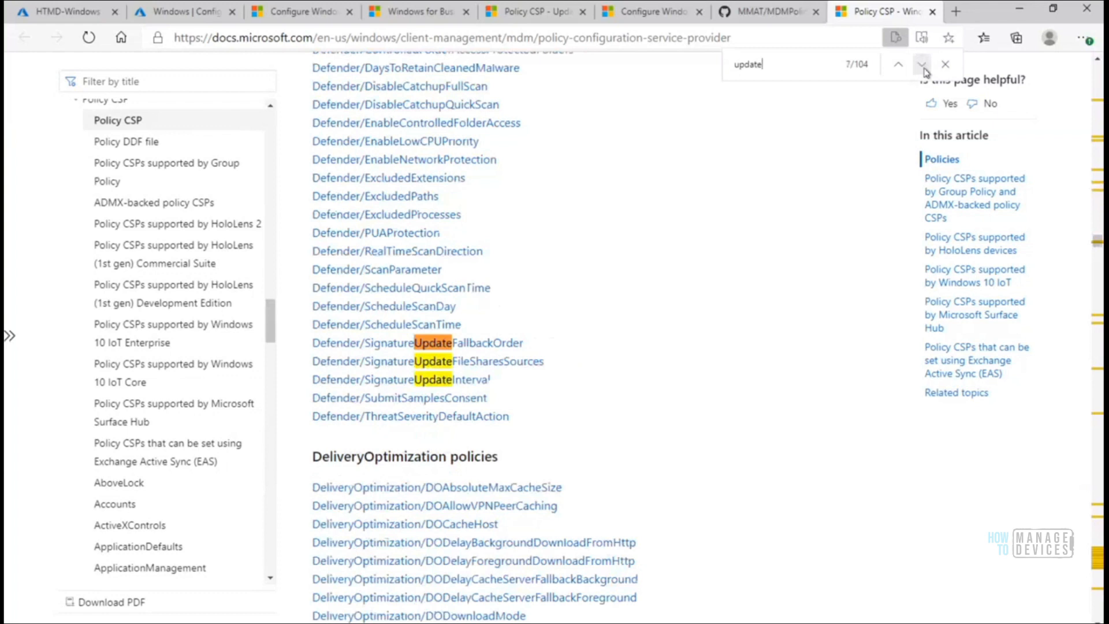
left_click(923, 66)
left_click(923, 66)
left_click(923, 66)
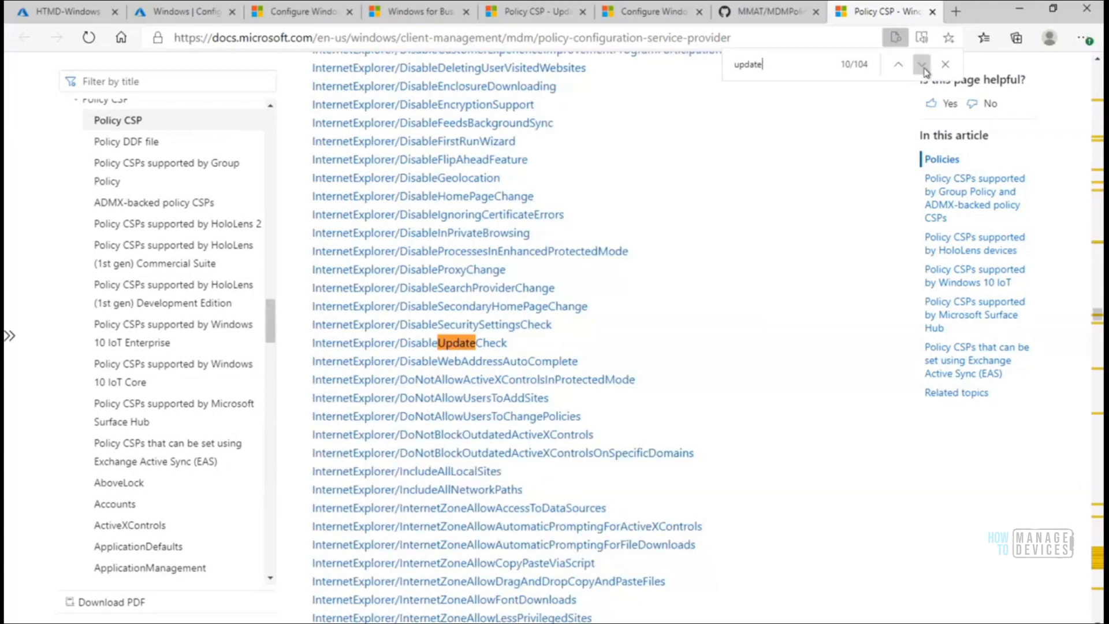
left_click(923, 66)
left_click(923, 66)
left_click(924, 66)
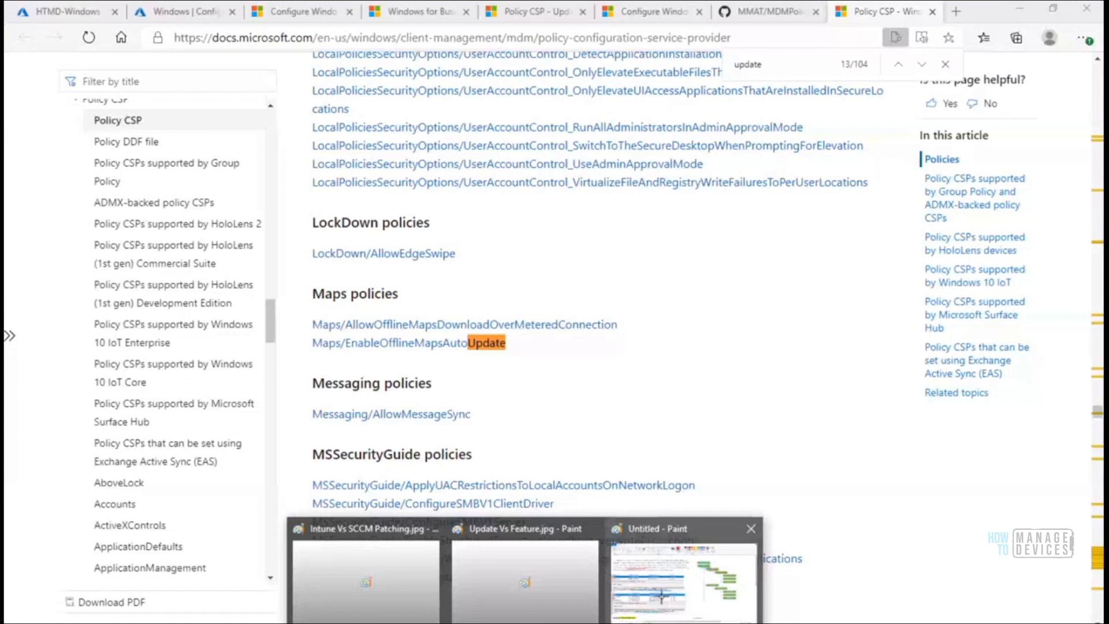
Check the Event 454 path in the untitled Paint drawing, and search the Policy CSP page in the browser for "update/pa"
left_click(662, 598)
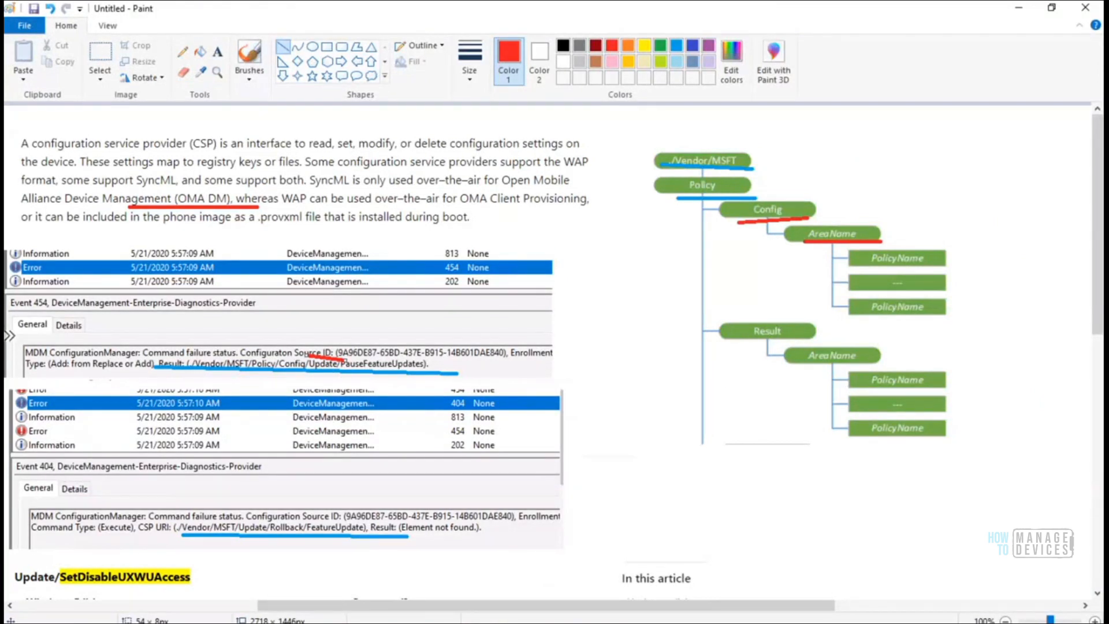
key("alt+Tab")
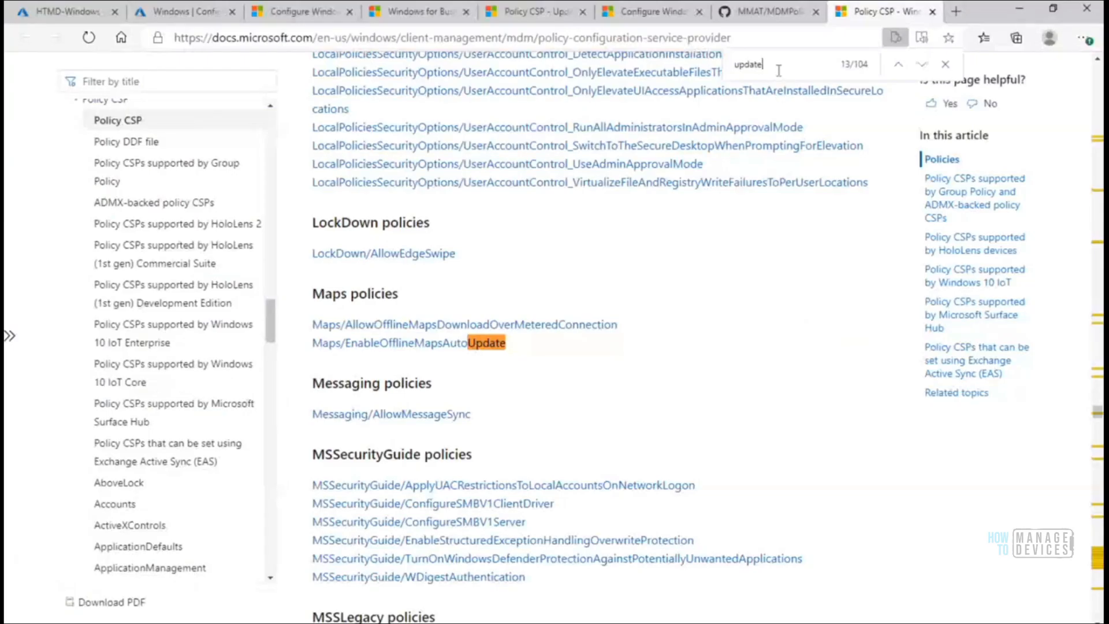
mouse_move(451, 617)
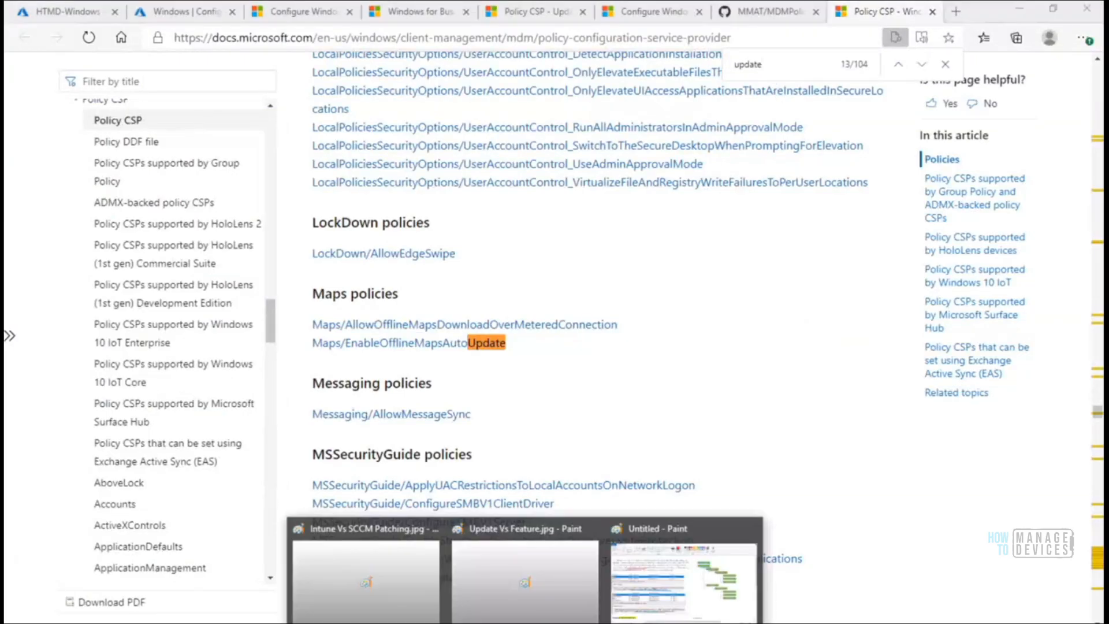
left_click(658, 572)
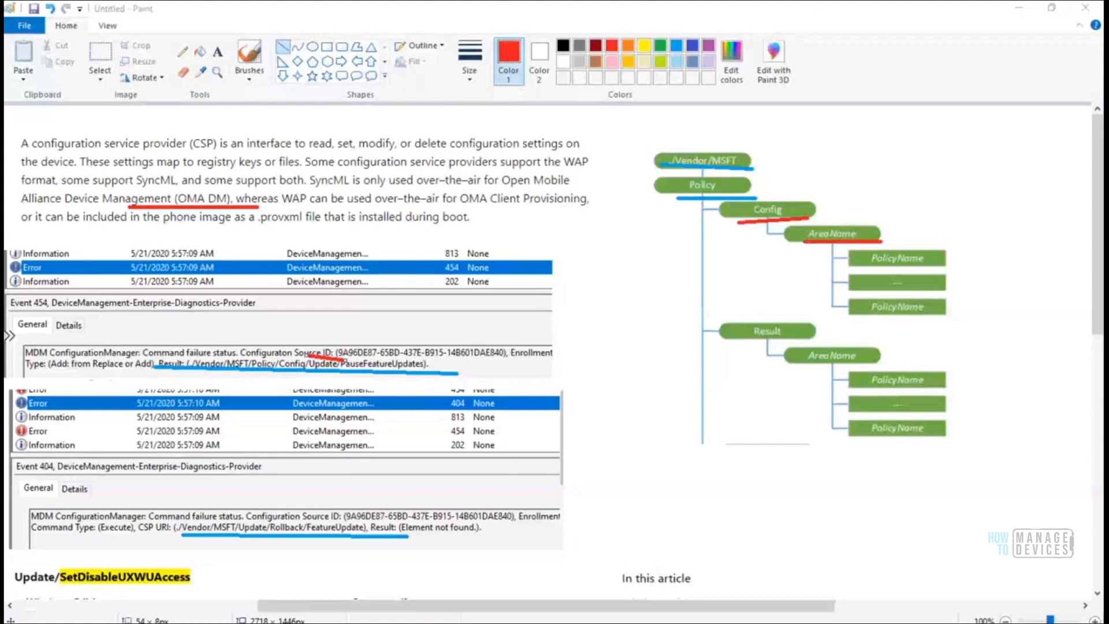
key("alt+Tab")
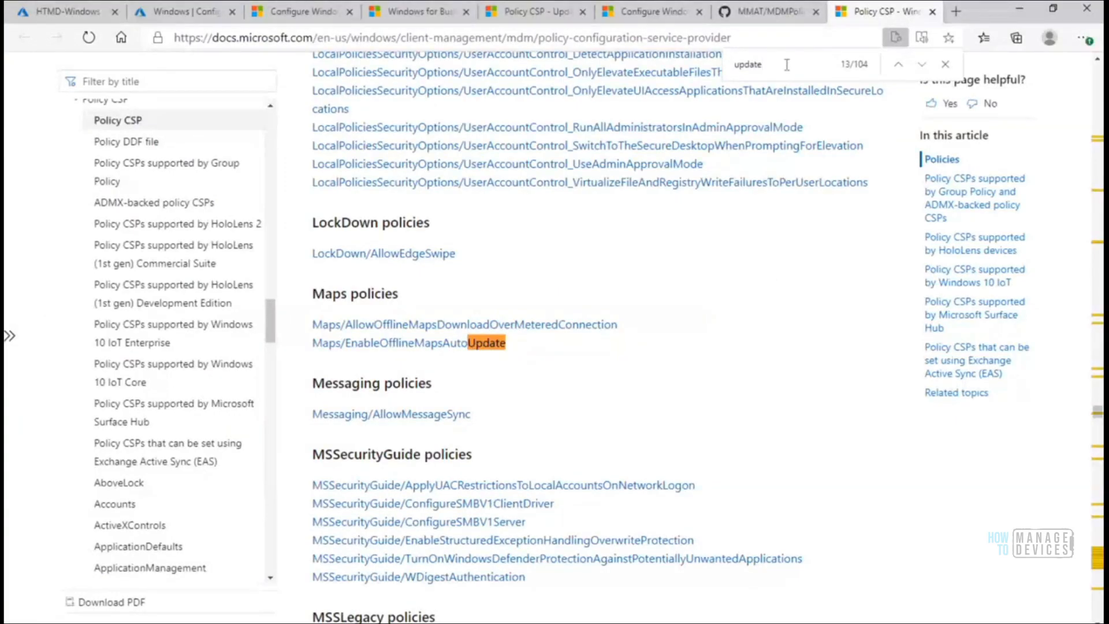
type("/pa")
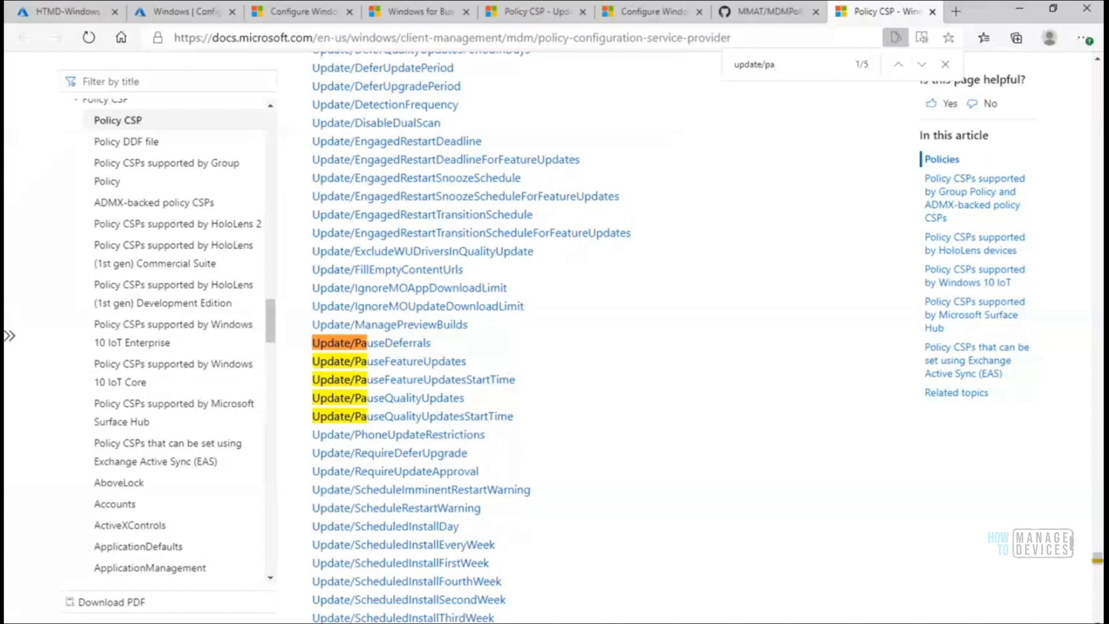
Switch to Software Update.txt in Notepad, highlight SetDisableUXWUAccess in the first policy path, and minimise the file
left_click(597, 623)
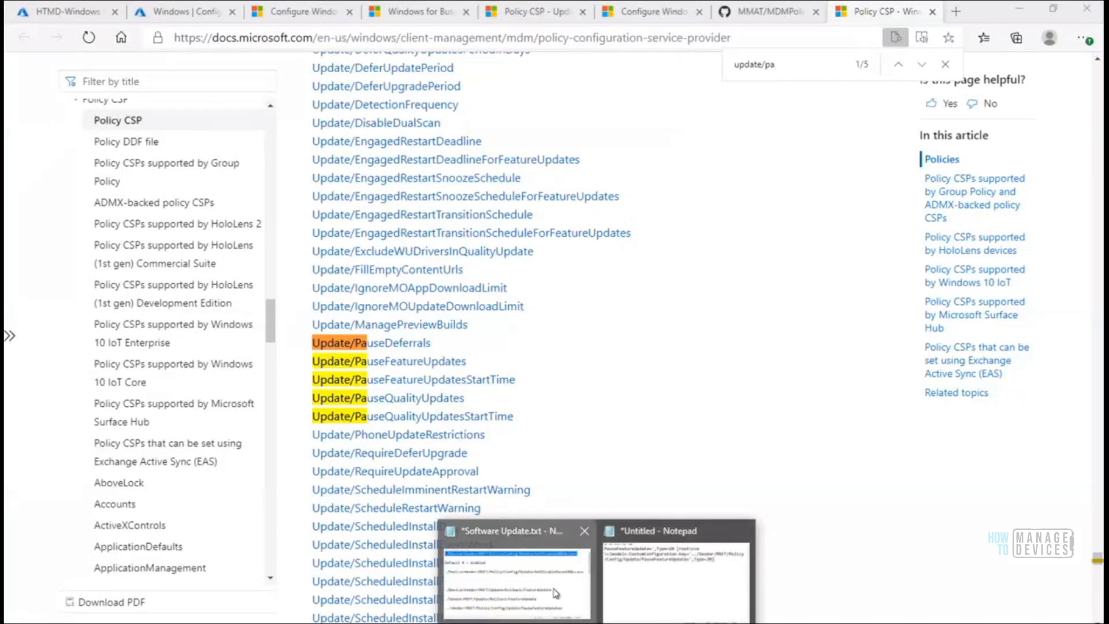
left_click(563, 561)
left_click(545, 246)
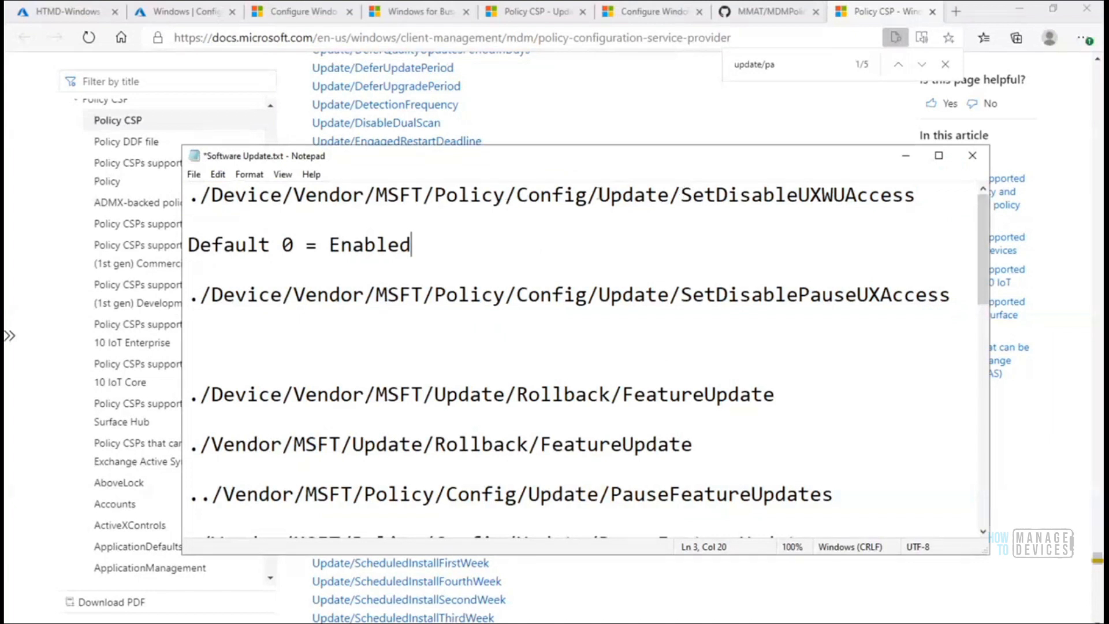
left_click_drag(684, 195, 925, 196)
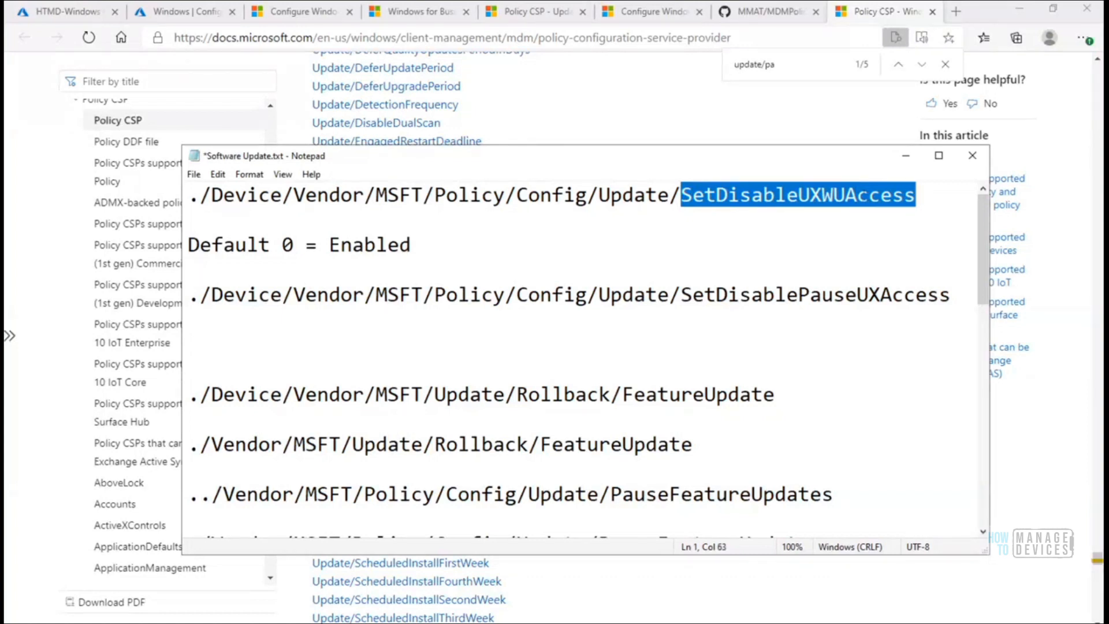
left_click(908, 161)
Clear the "update/pa" term from the search on the Policy CSP page
key("ctrl+f")
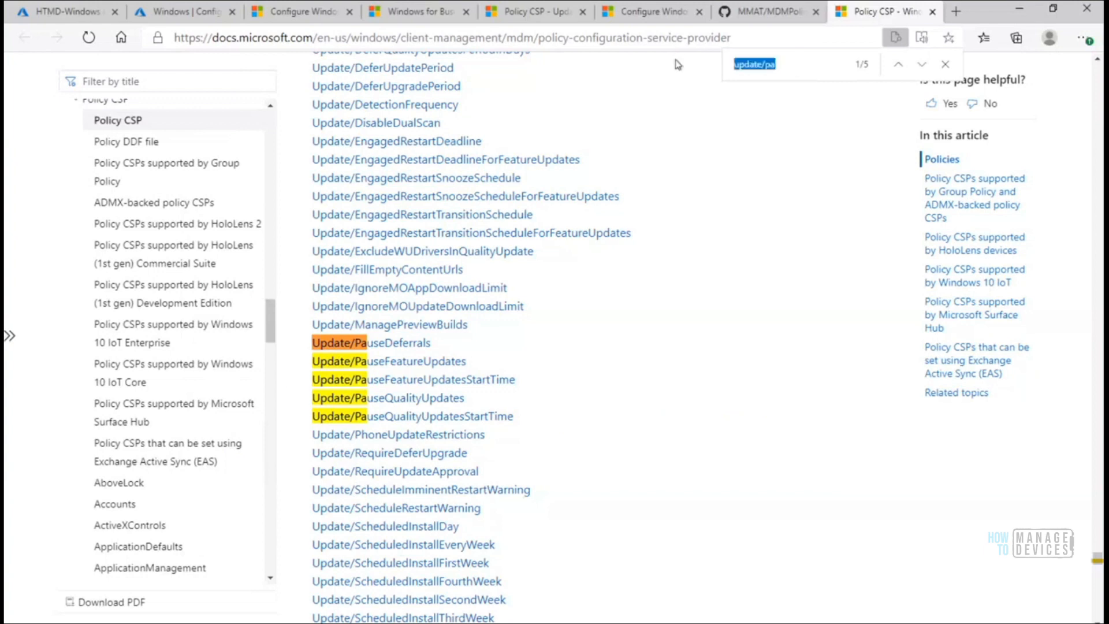
left_click(787, 69)
triple_click(719, 64)
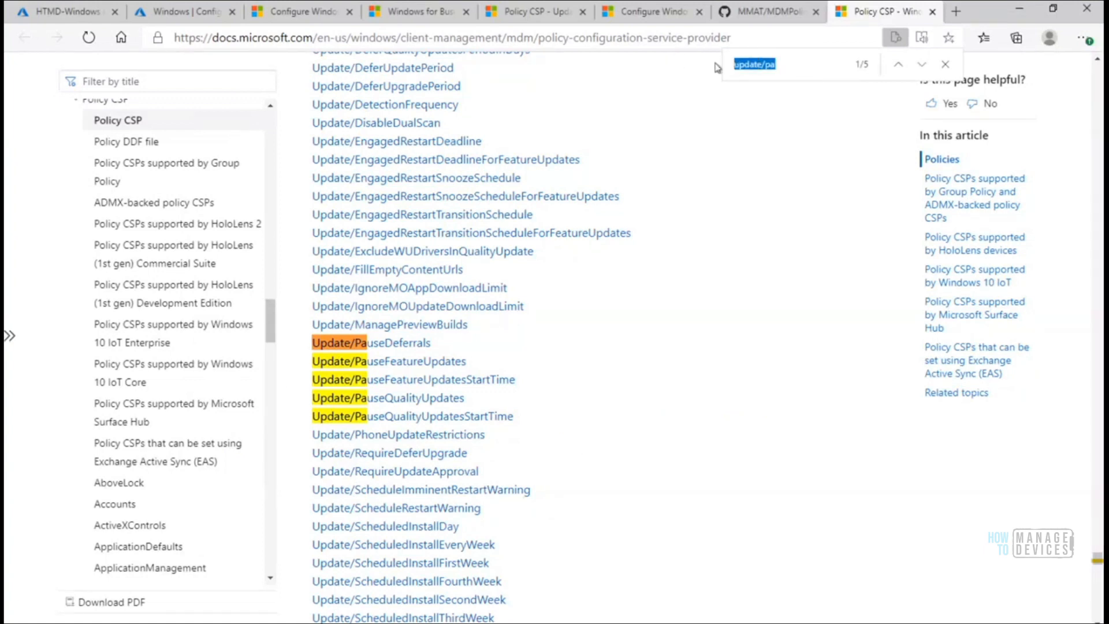
left_click(792, 66)
key("BackSpace")
key("BackSpace")
key("BackSpace")
key("BackSpace")
key("BackSpace")
key("BackSpace")
key("BackSpace")
key("BackSpace")
key("BackSpace")
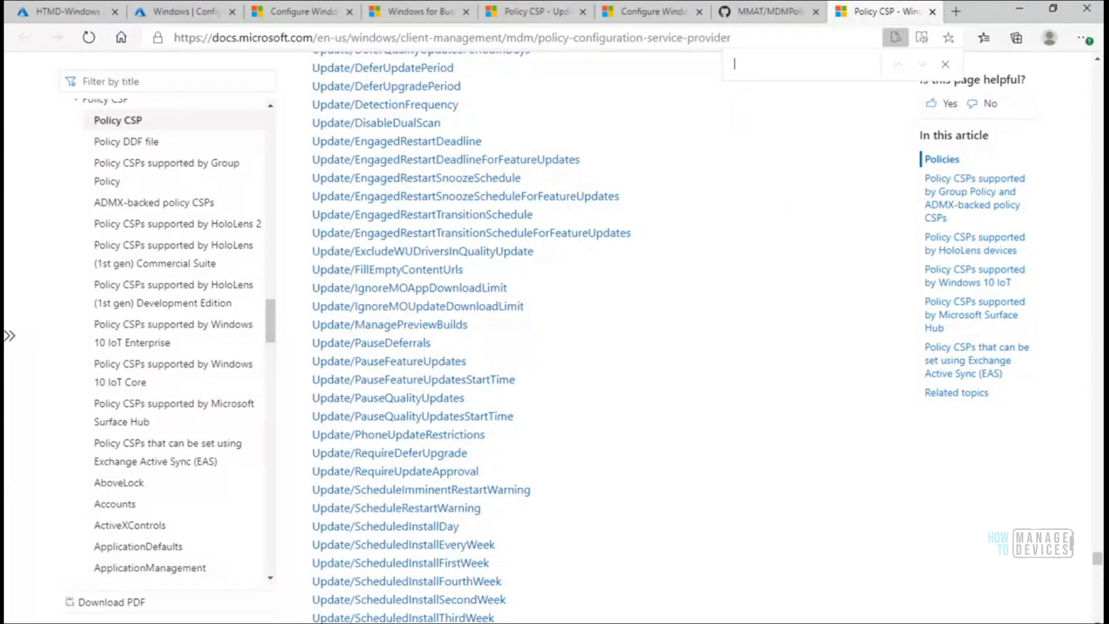
Recheck the SetDisableUXWUAccess name in Software Update.txt in Notepad, and search the Policy CSP page for "Setdi"
left_click(596, 623)
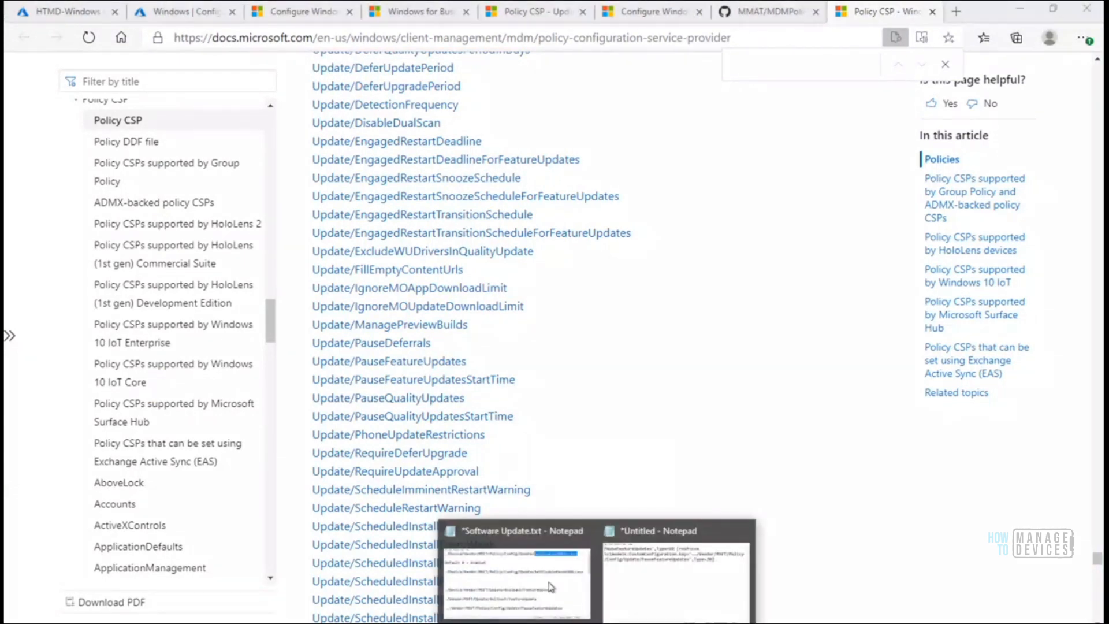
left_click(587, 607)
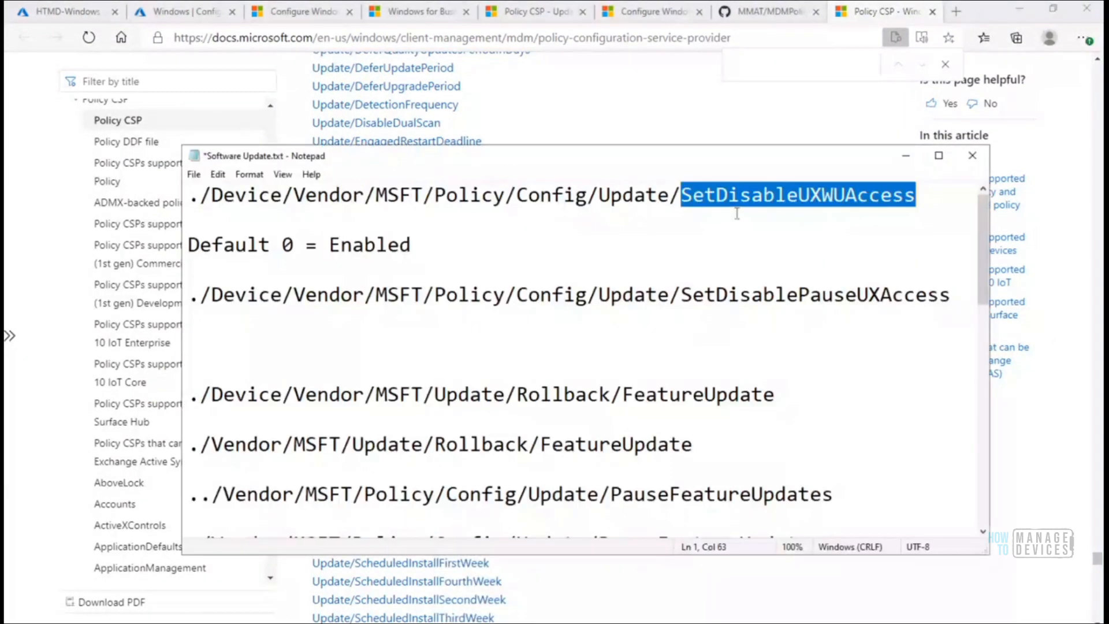
left_click(906, 155)
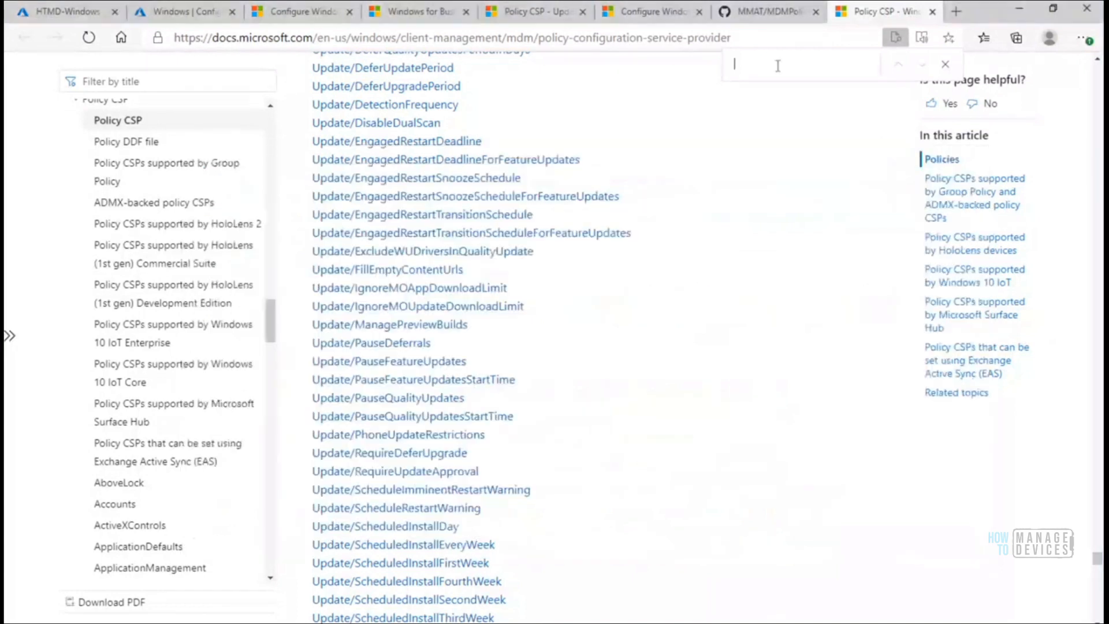
type("SetDi")
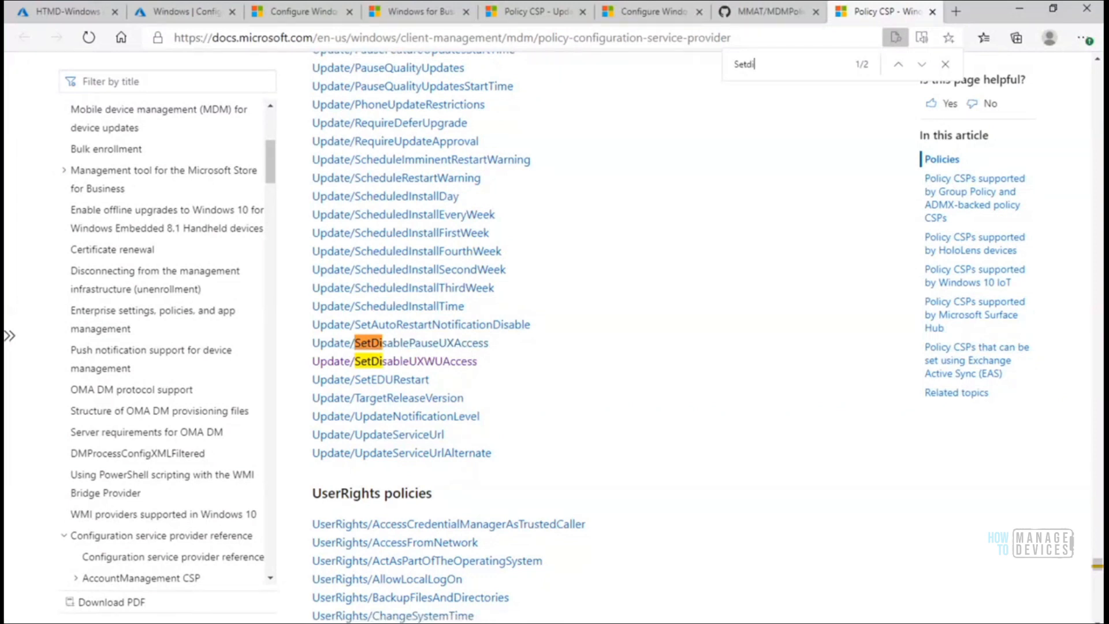
Switch to the Azure AD Joined remote session to view its Windows Update settings page
mouse_move(668, 622)
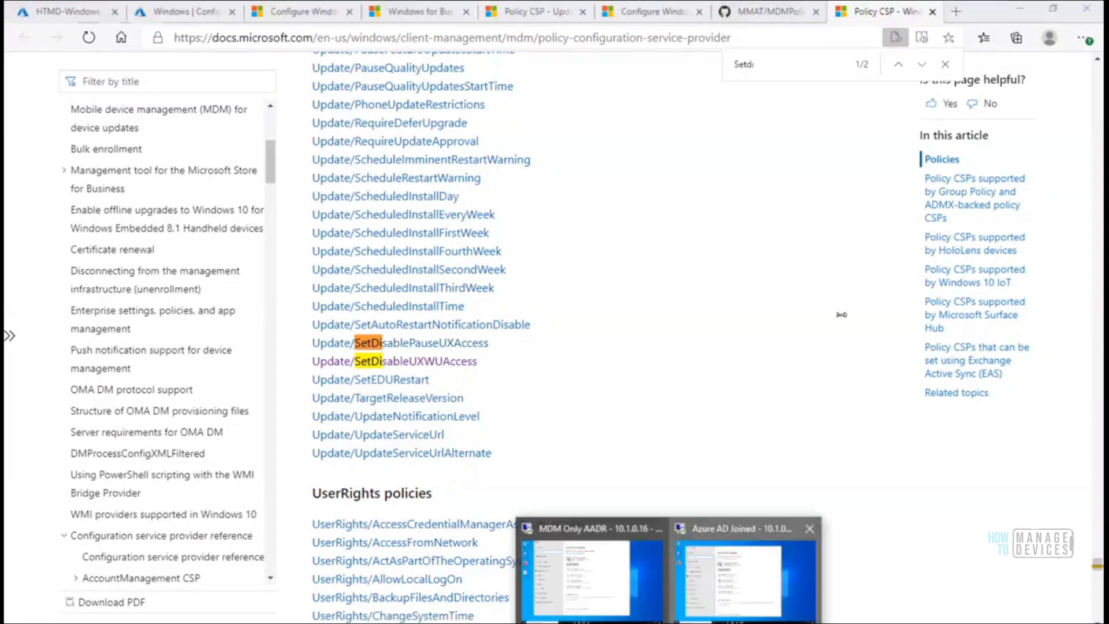
left_click(722, 592)
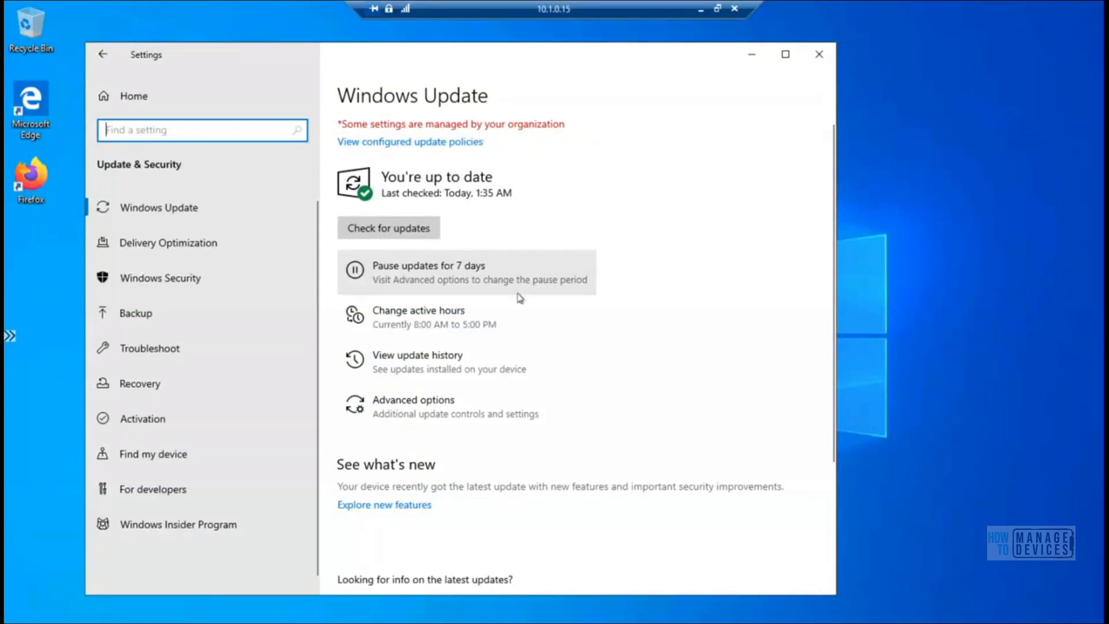
Leave the remote session, open the Update/SetDisableUXWUAccess entry from the Policy CSP list, and highlight its heading
left_click(701, 13)
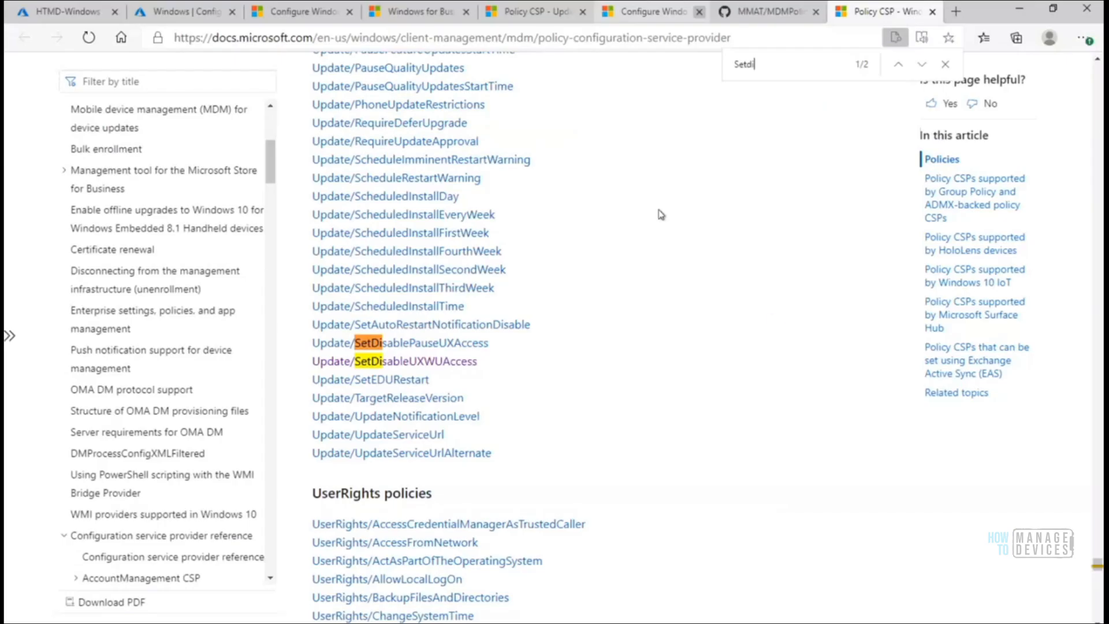
left_click(457, 362)
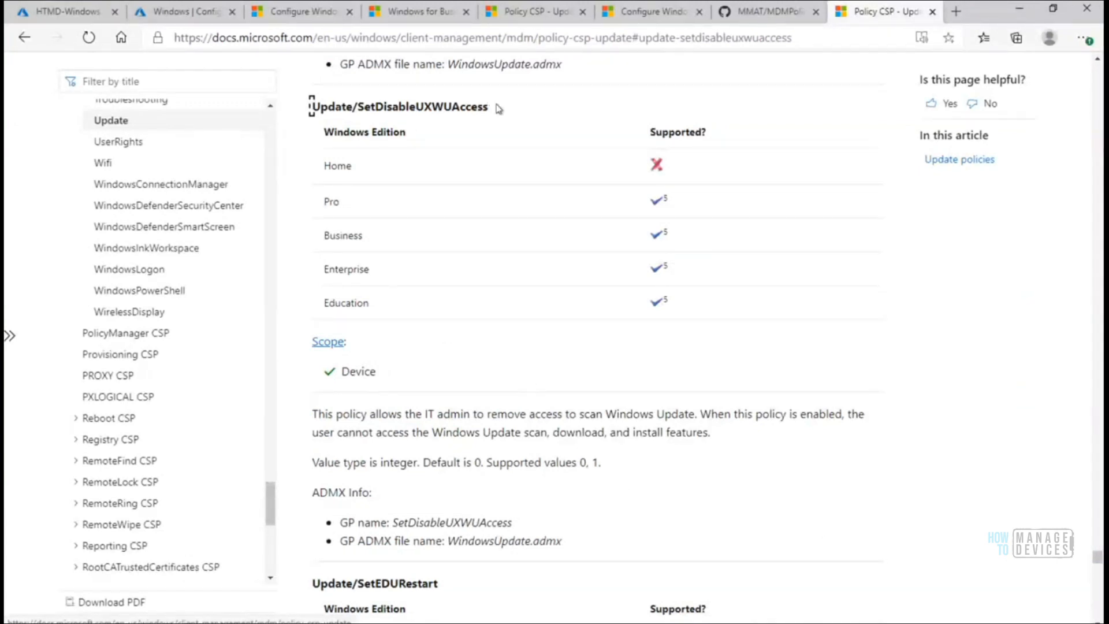
left_click_drag(490, 107, 321, 106)
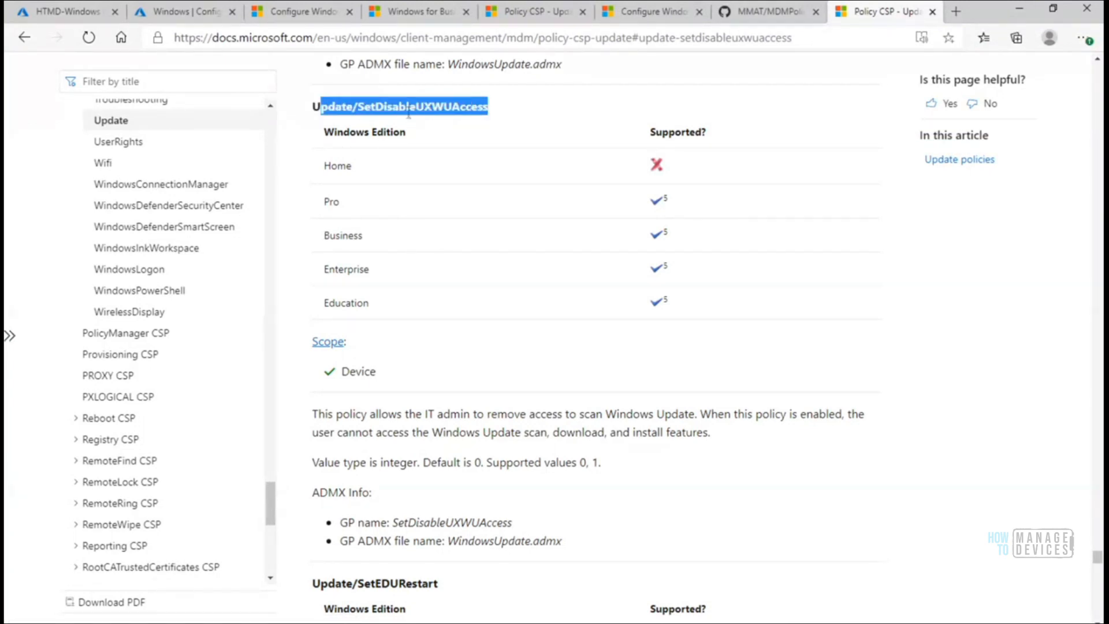
left_click_drag(521, 116, 313, 107)
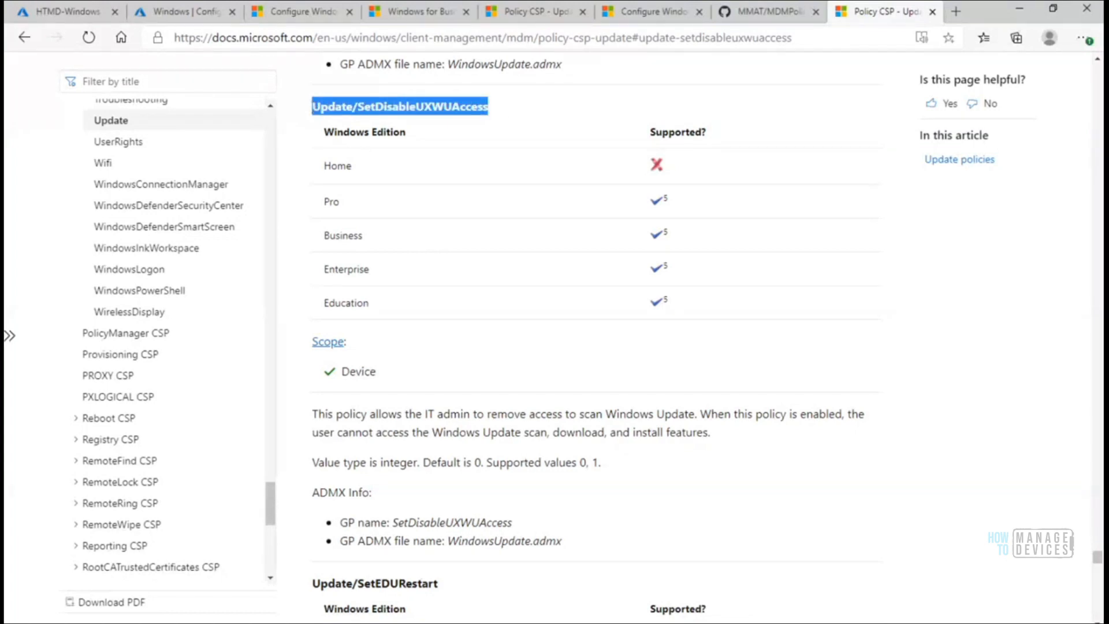
Switch to Software Update.txt in Notepad, highlight the ./Device/Vendor/MSFT/Policy/Config/ prefix of the first path, and minimise the file
key("alt+Tab")
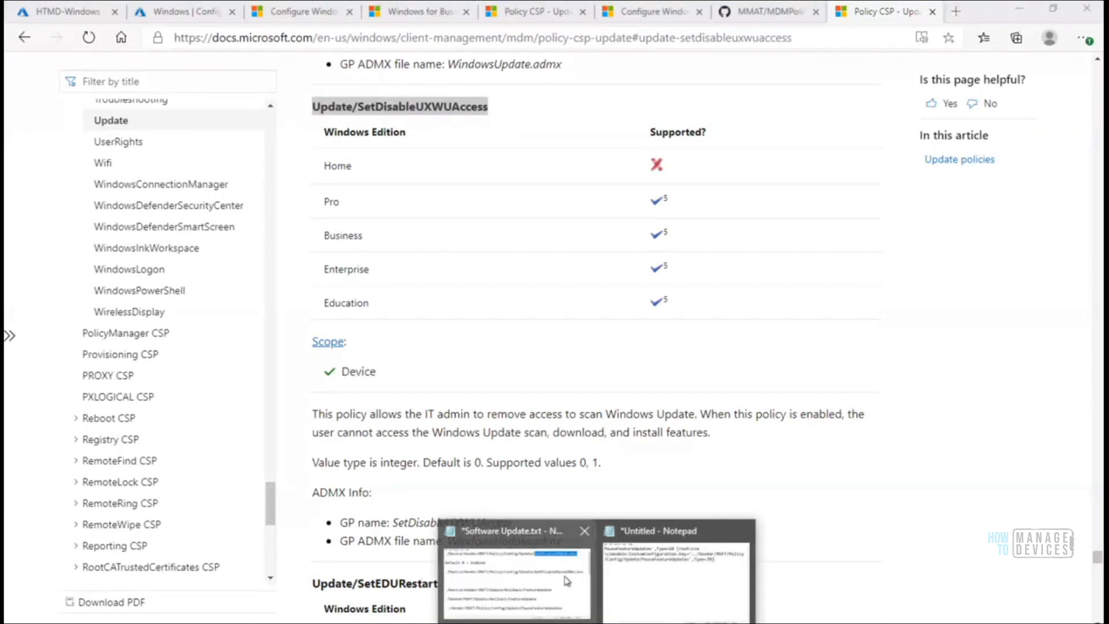
left_click(509, 572)
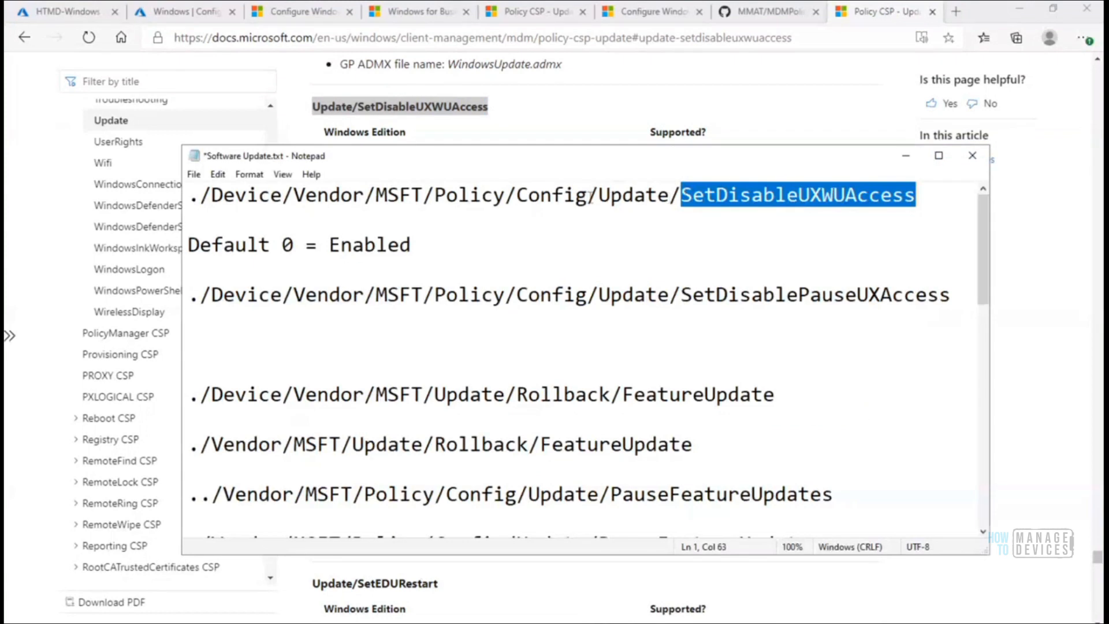
left_click_drag(599, 195, 191, 195)
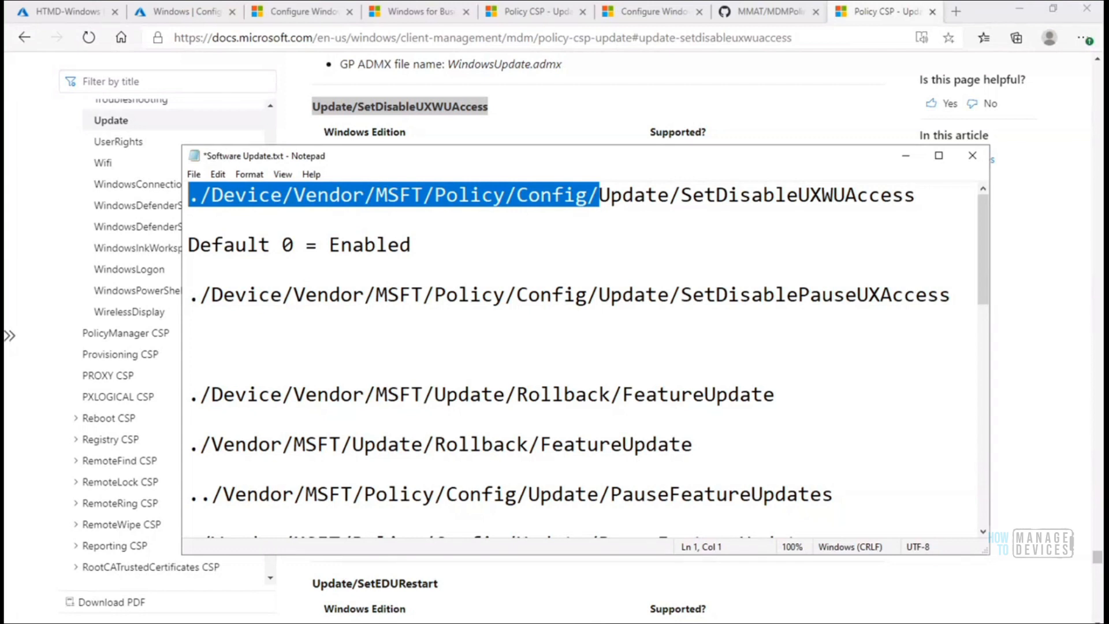
left_click(909, 160)
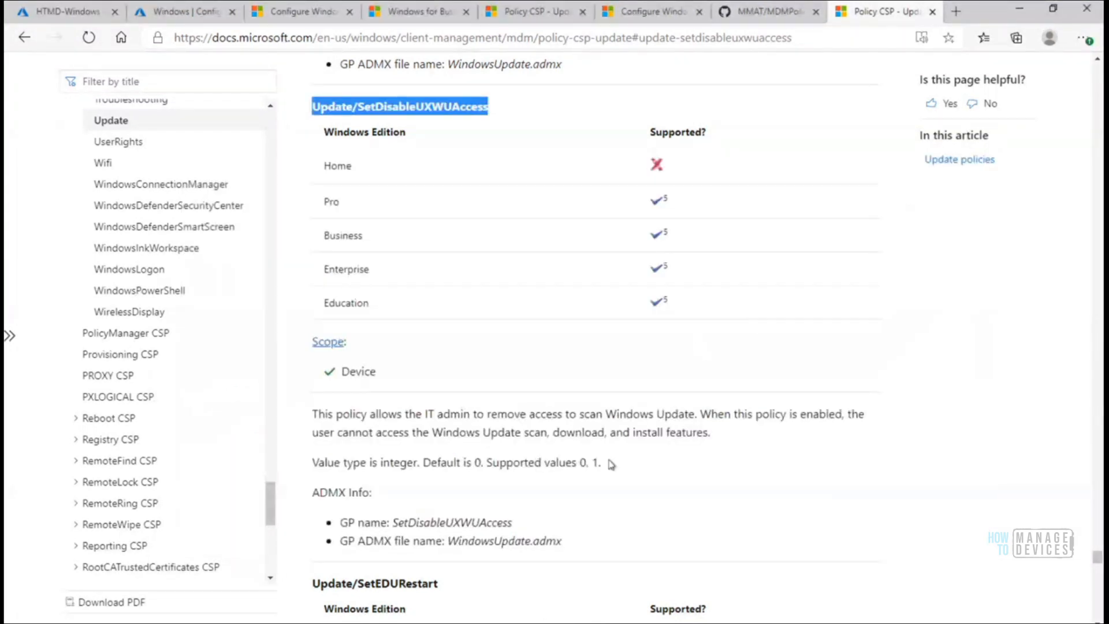
Highlight the value type, default and supported values line of the SetDisableUXWUAccess policy, and clear the highlight
left_click_drag(612, 466, 312, 462)
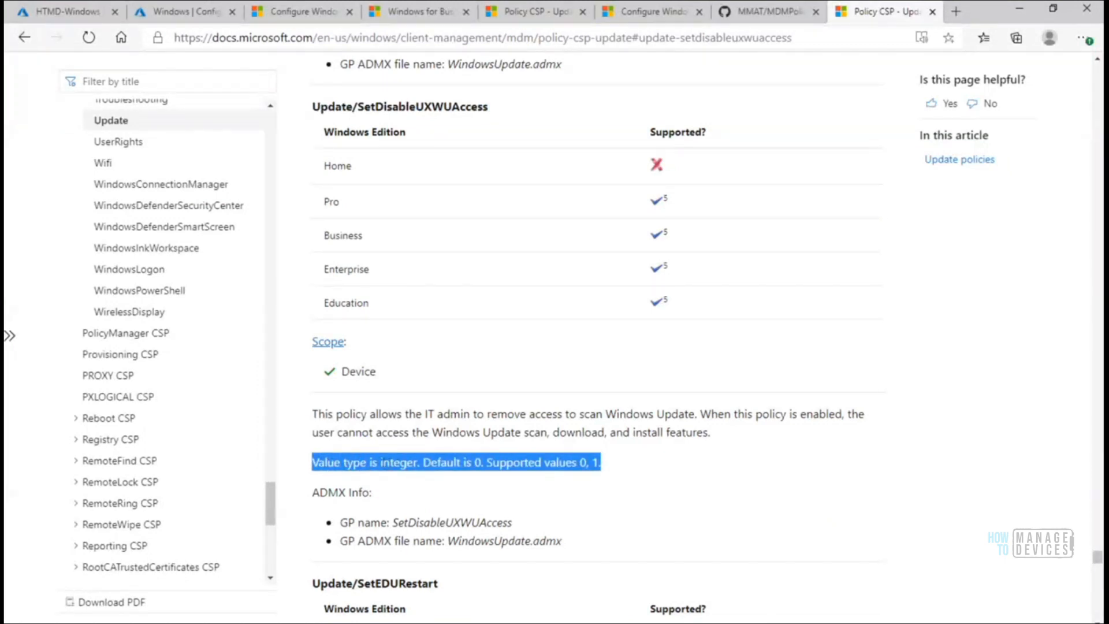
left_click(378, 463)
left_click_drag(378, 464, 420, 463)
left_click(459, 517)
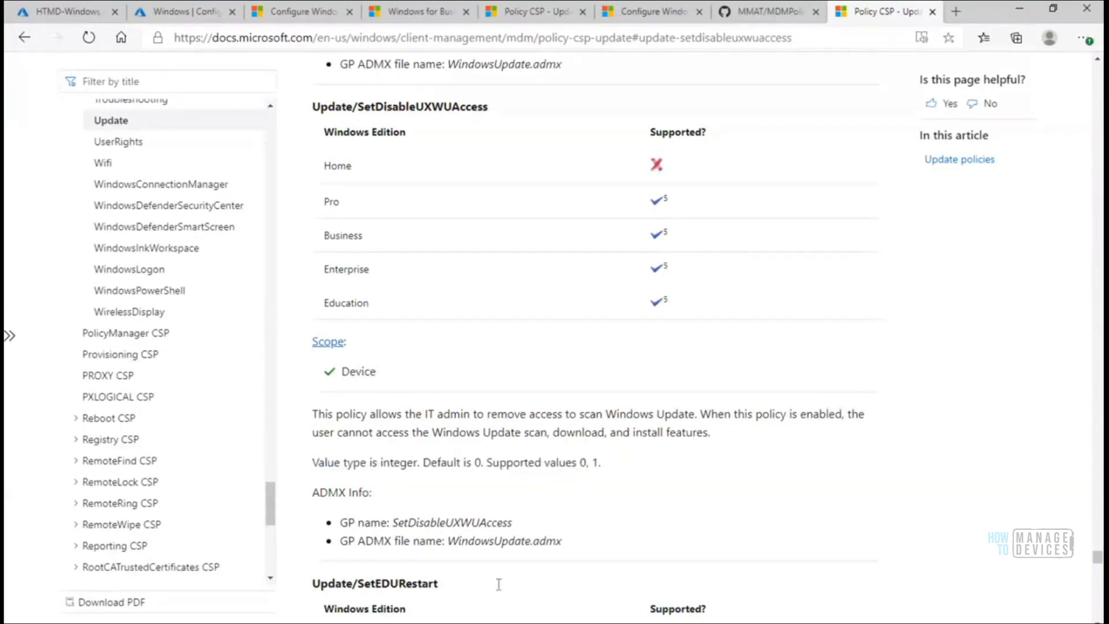
Switch to Snipping Tool, capture the SetDisableUXWUAccess description together with its value type line, and copy the snip
left_click(549, 623)
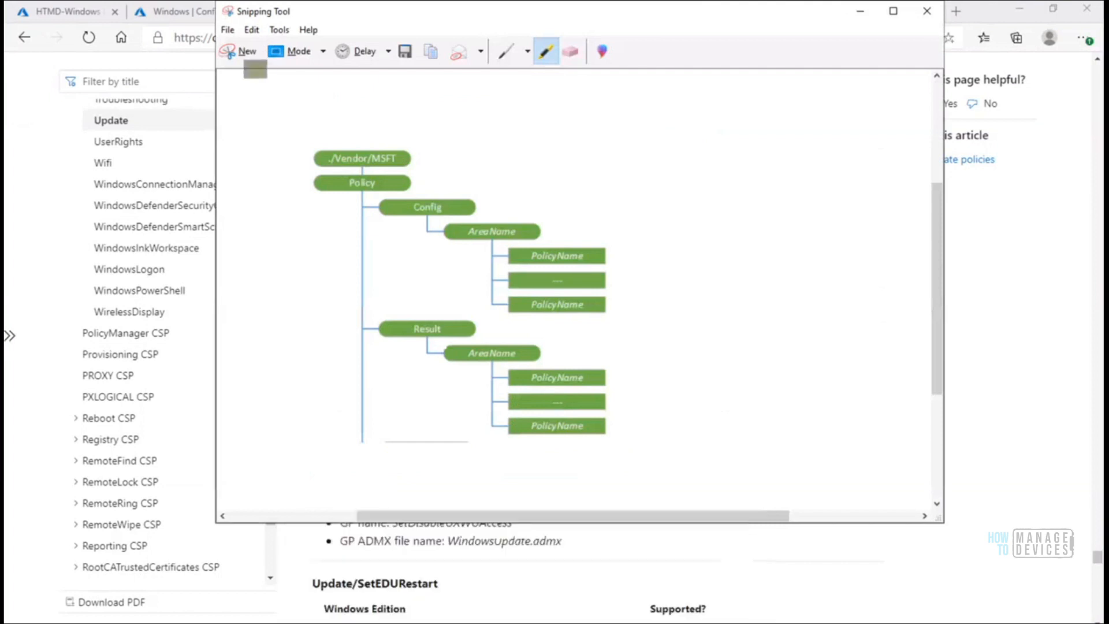
left_click(246, 52)
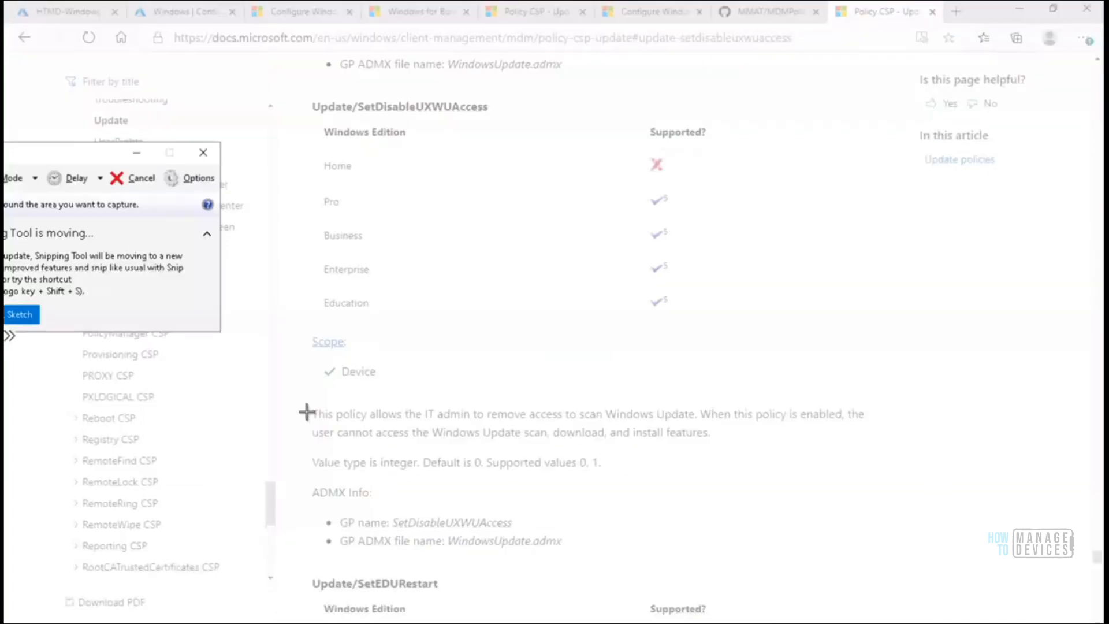
left_click_drag(294, 406, 927, 478)
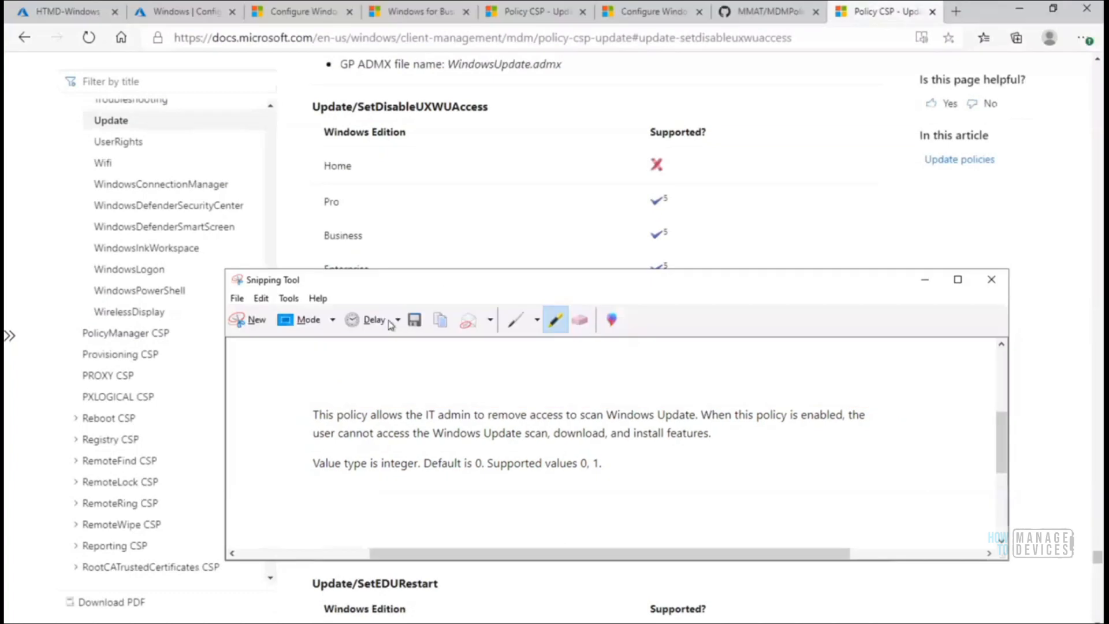
left_click(442, 328)
Switch to the Untitled drawing in Paint, paste the policy description snip, and place it beneath the Policy CSP tree
left_click(525, 623)
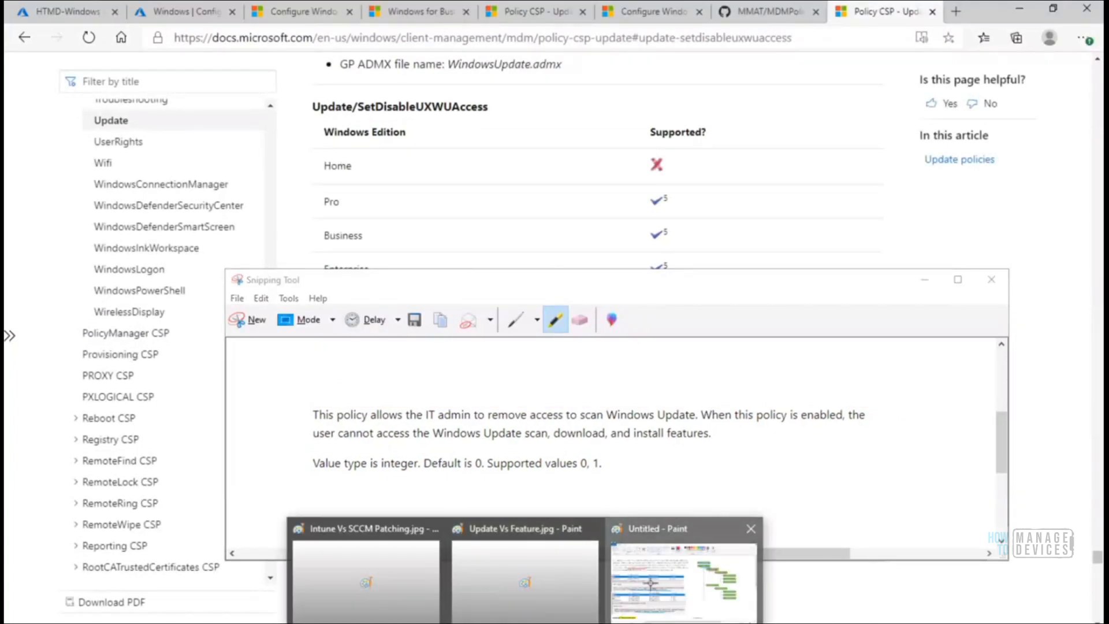
left_click(651, 582)
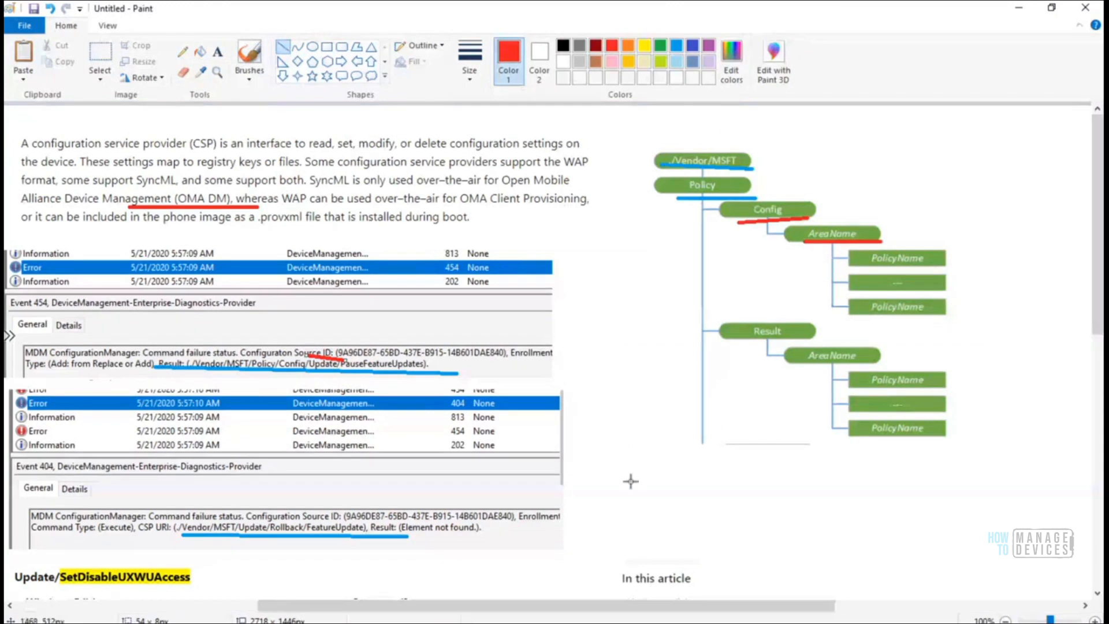
key("ctrl+v")
left_click_drag(249, 148, 852, 521)
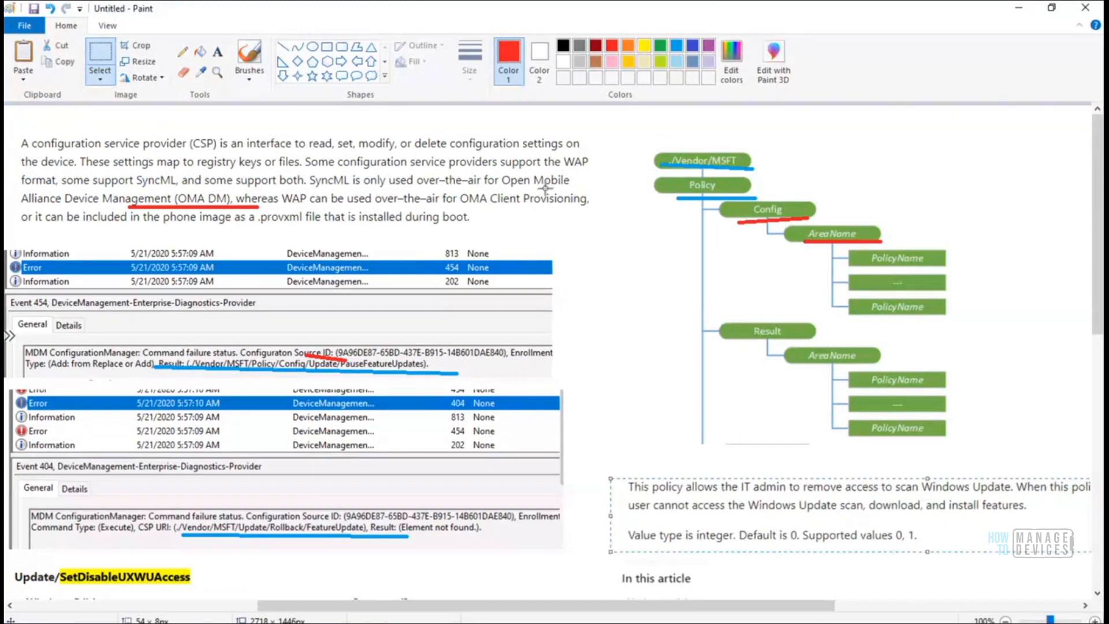
Underline "integer", "Default is 0" and the supported values "0, 1" in red on the pasted policy description
left_click(283, 47)
left_click_drag(674, 546, 740, 546)
left_click(773, 556)
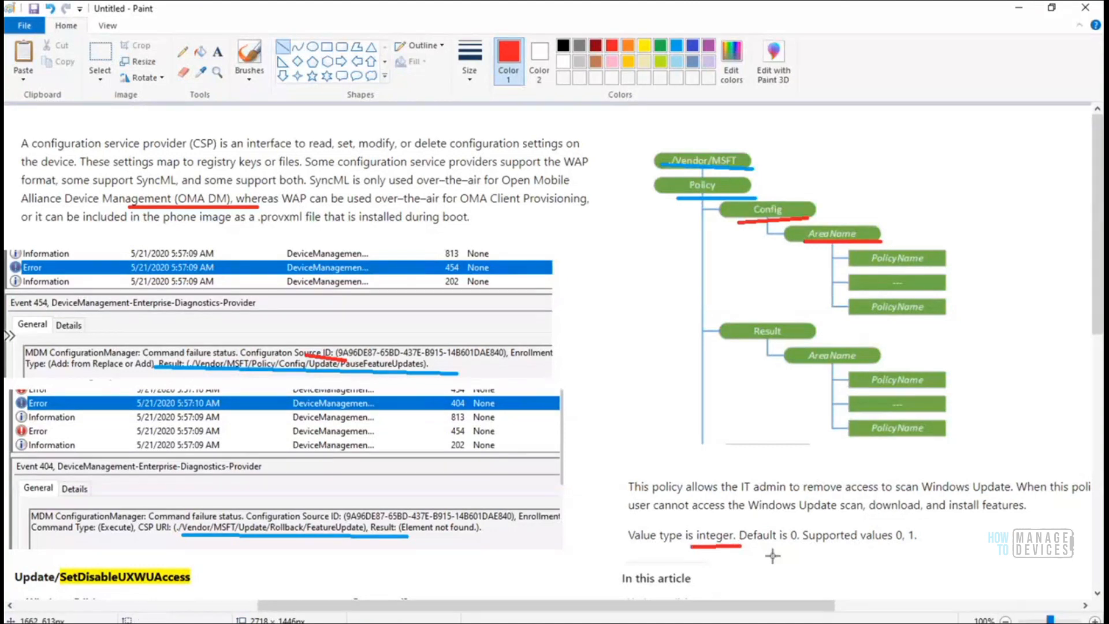
left_click_drag(763, 545, 801, 546)
left_click(833, 549)
left_click_drag(884, 546, 931, 543)
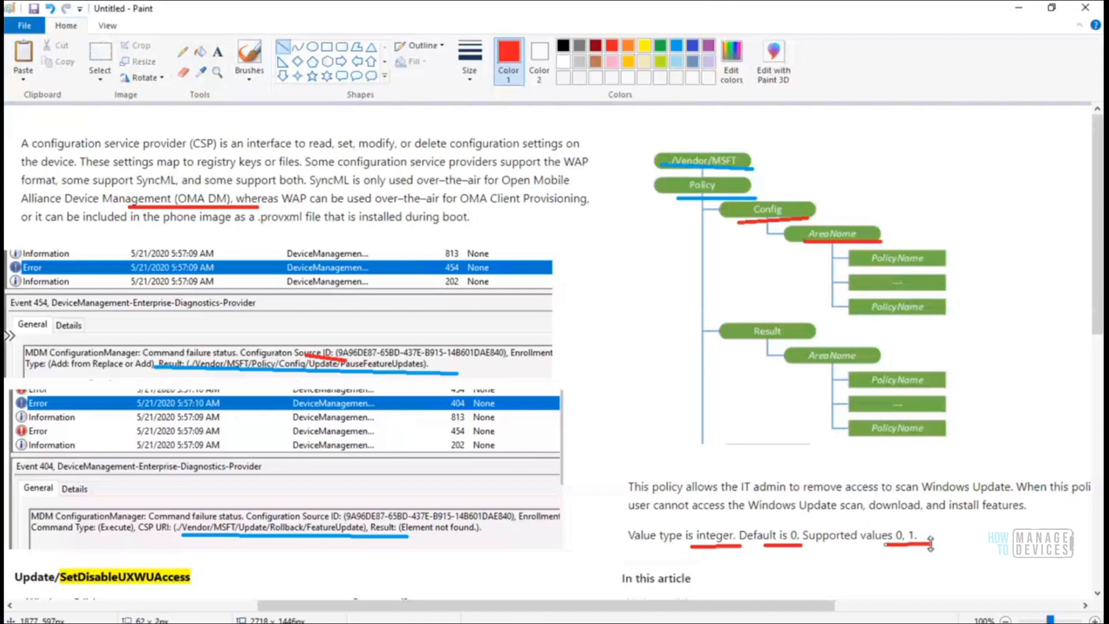
Draw a red box around supported value 1, and underline the PauseFeatureUpdates path in the Event 454 screenshot in red
left_click(933, 532)
left_click(929, 536)
left_click_drag(928, 535, 929, 545)
mouse_move(927, 525)
left_mouse_down()
mouse_move(905, 523)
mouse_move(907, 542)
left_mouse_up()
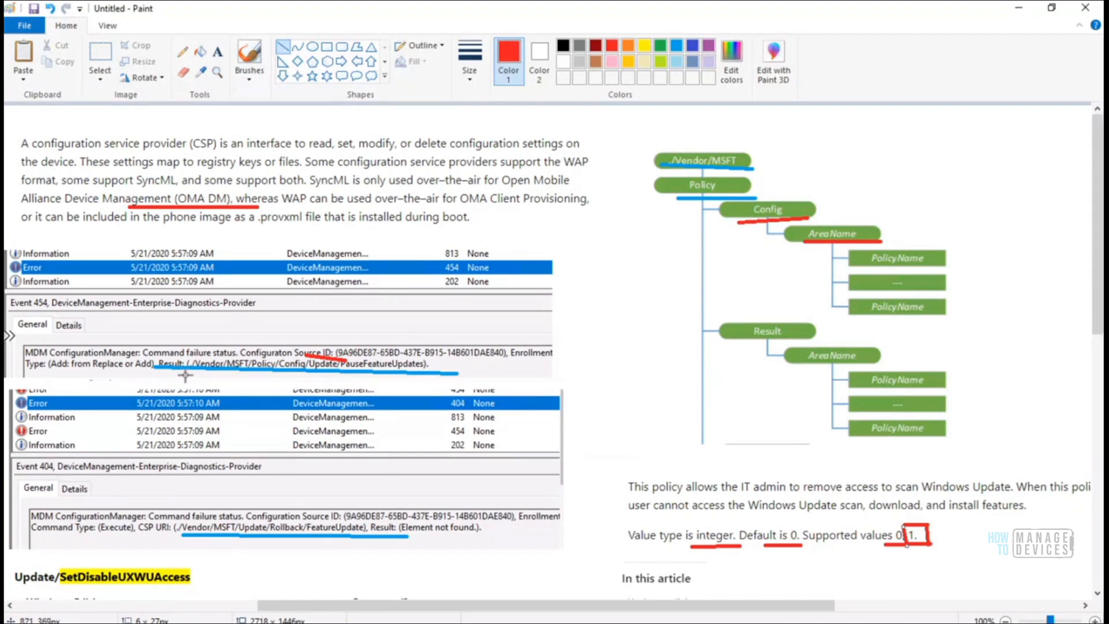
left_click_drag(172, 376, 437, 376)
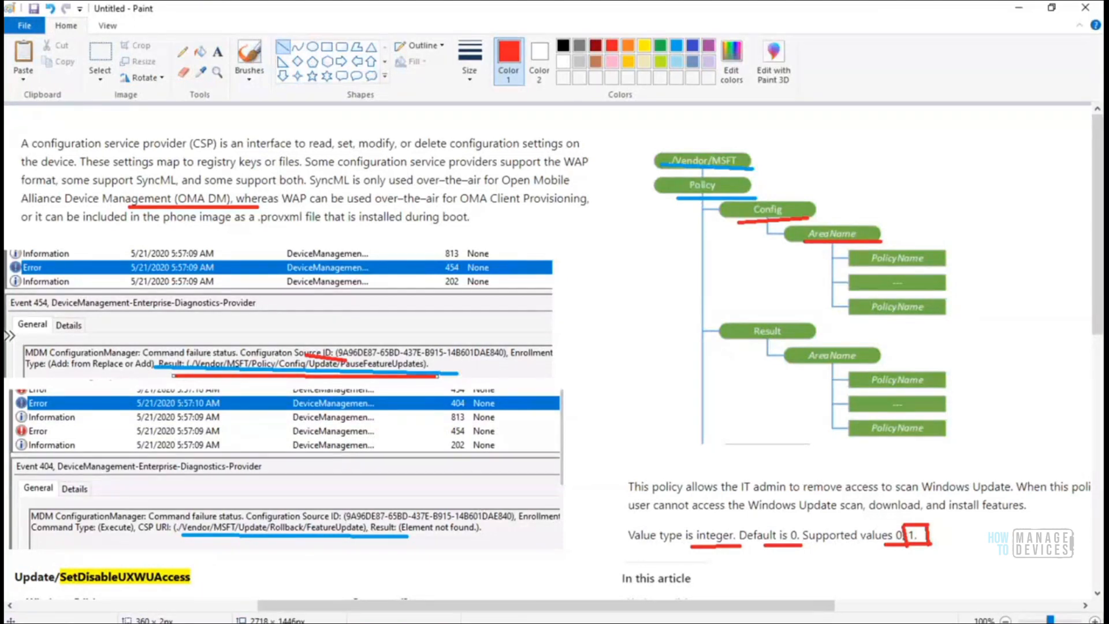
Switch to Software Update.txt in Notepad and copy the full path ./Device/Vendor/MSFT/Policy/Config/Update/SetDisableUXWUAccess
mouse_move(599, 622)
left_click(514, 563)
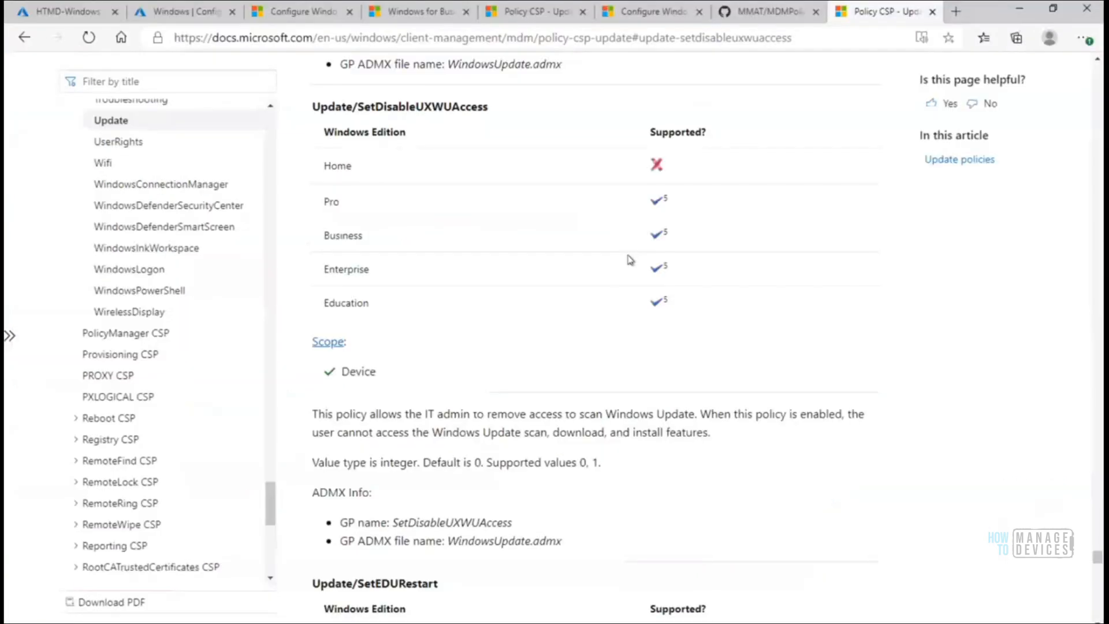
left_click(597, 623)
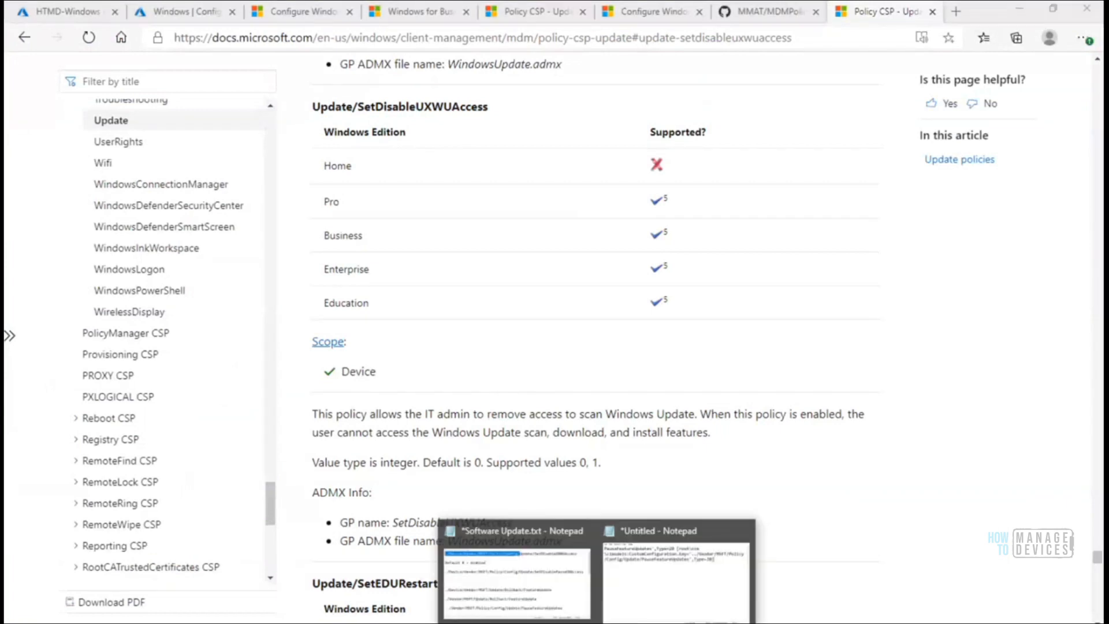
left_click(557, 586)
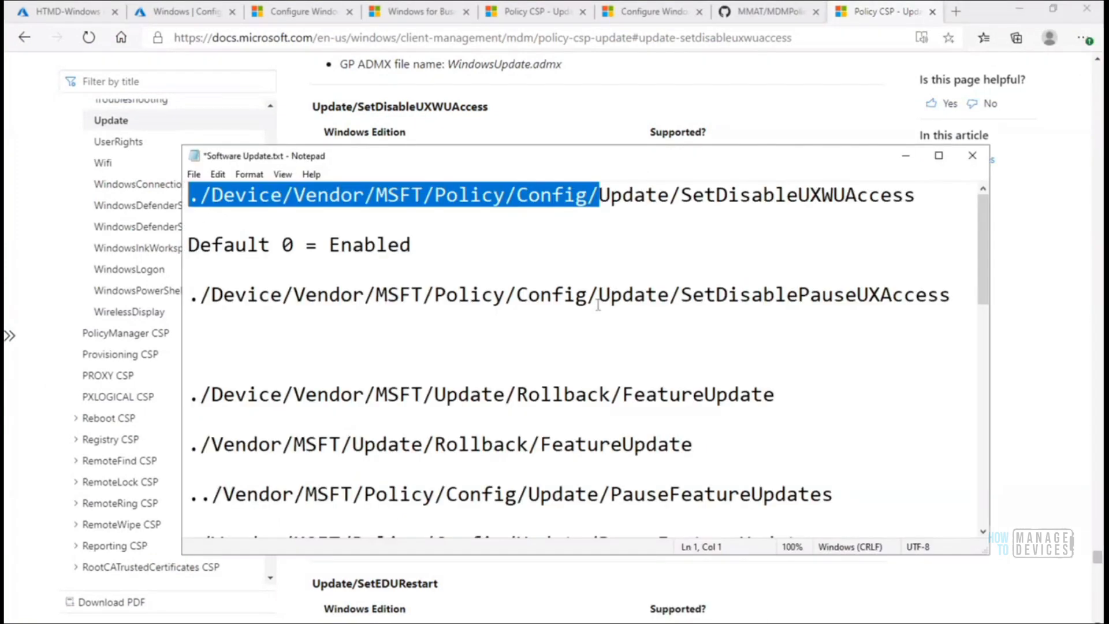
left_click(921, 196)
left_click_drag(912, 196, 184, 197)
key("ctrl+c")
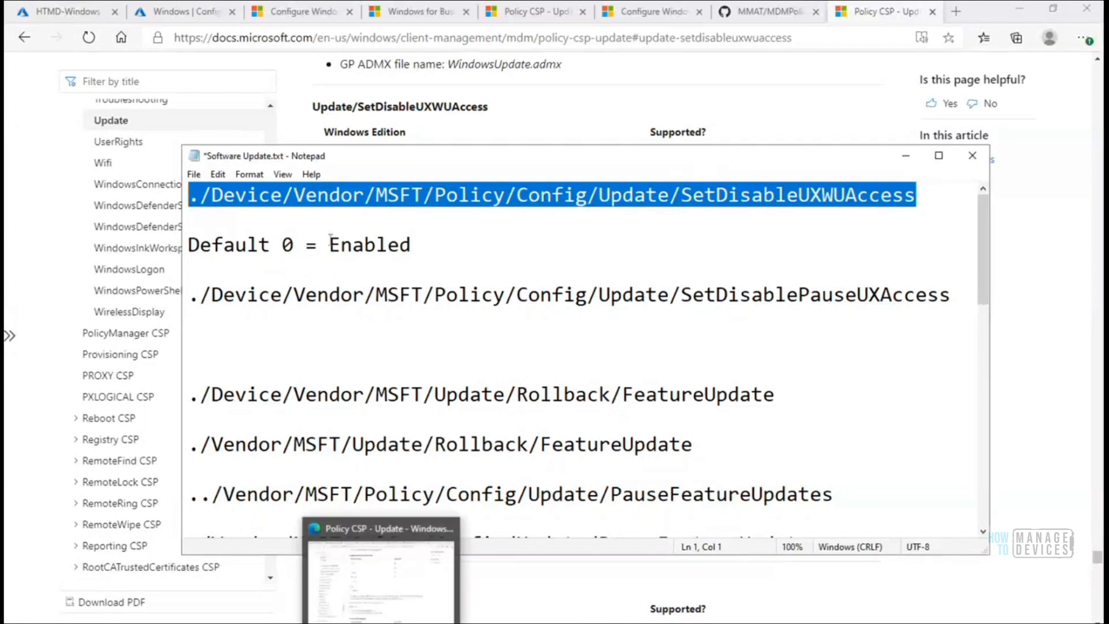
Switch to the Microsoft Endpoint Manager admin center in the browser and open the configuration profiles for Windows devices
left_click(180, 19)
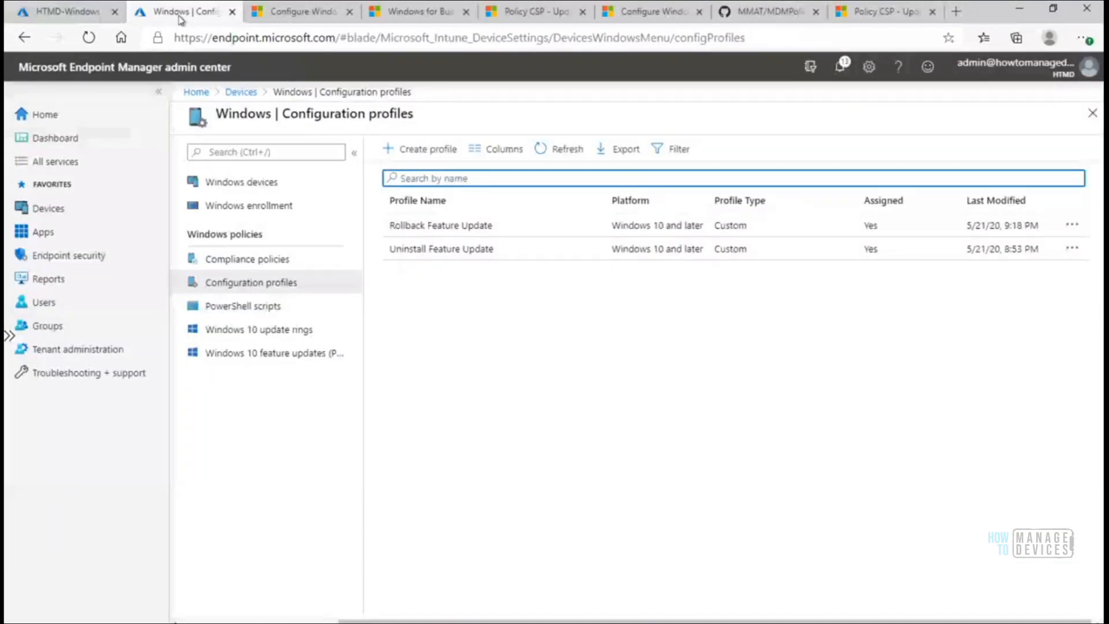
left_click(42, 210)
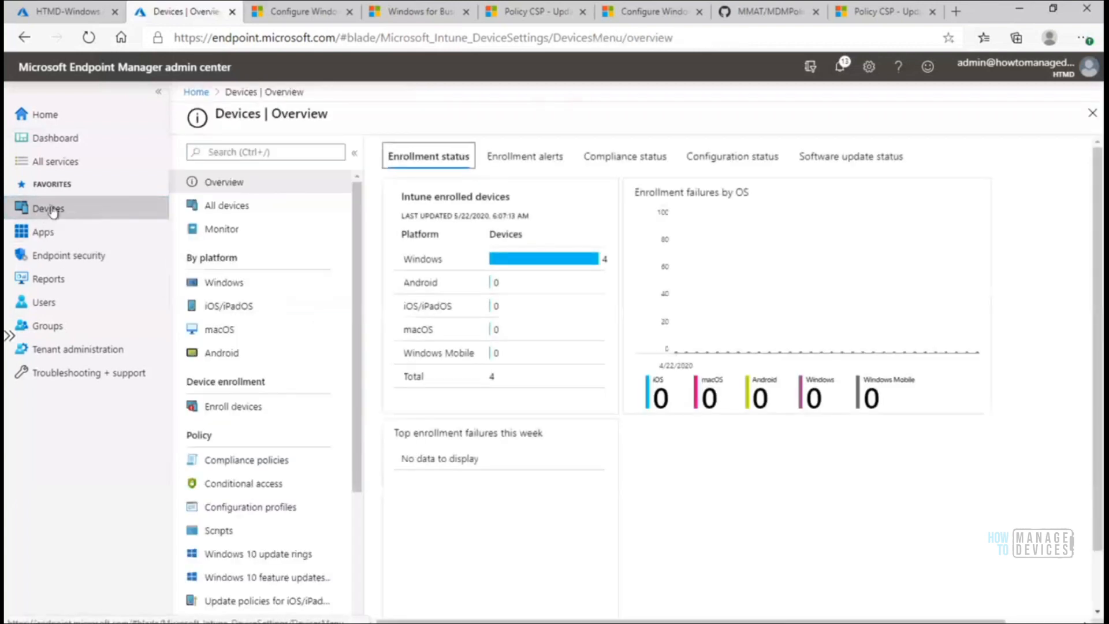
left_click(223, 285)
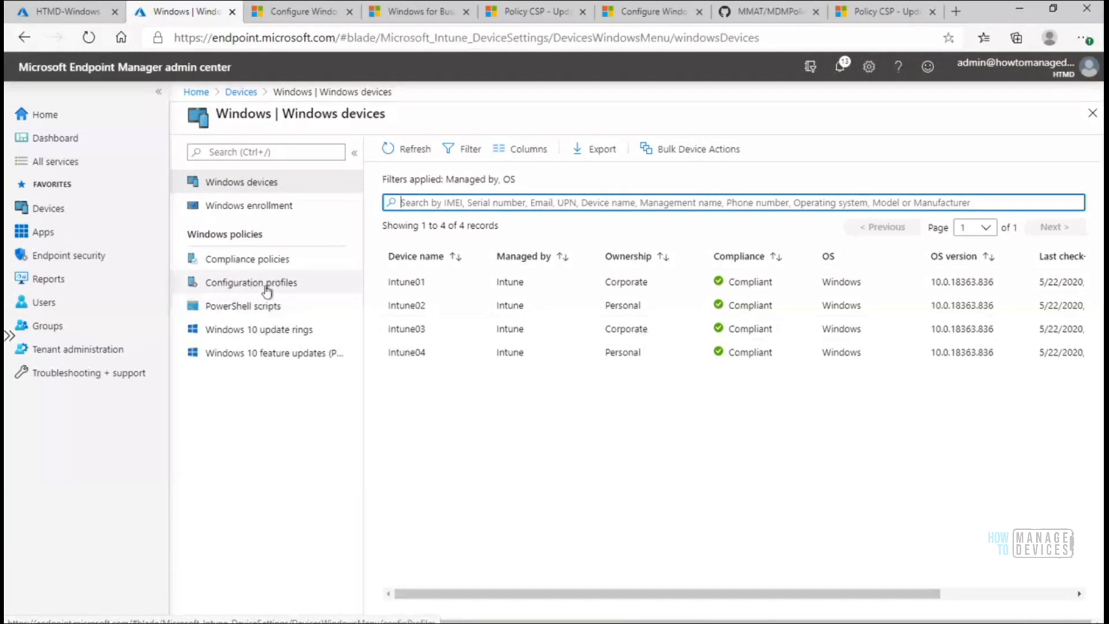
left_click(264, 282)
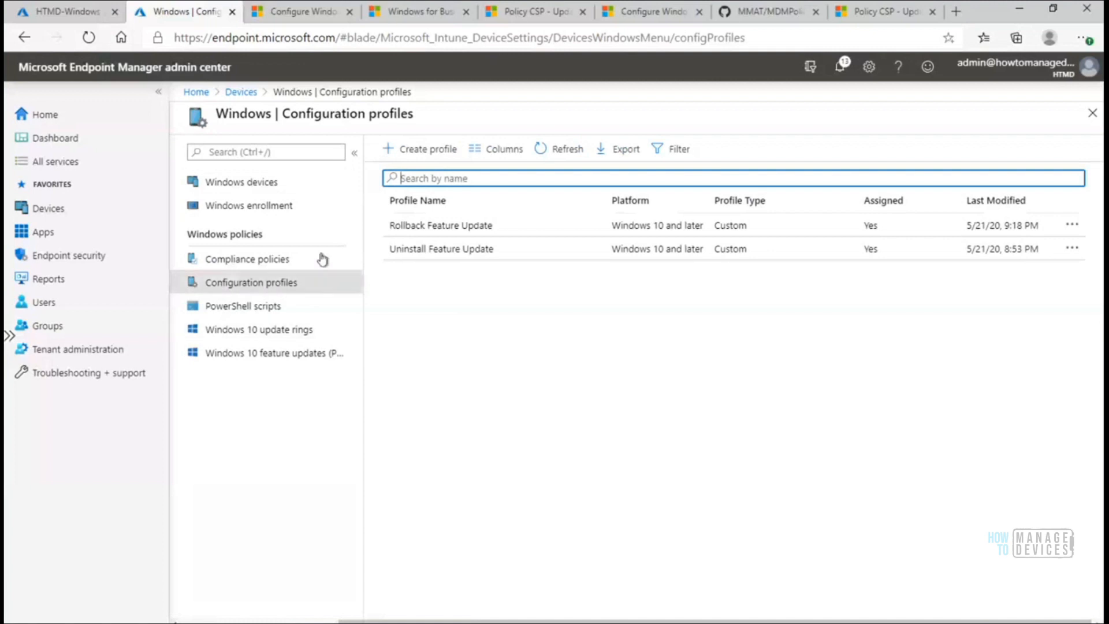
Start creating a configuration profile with platform Windows 10 and later and profile type Custom, and open its name for editing
left_click(429, 151)
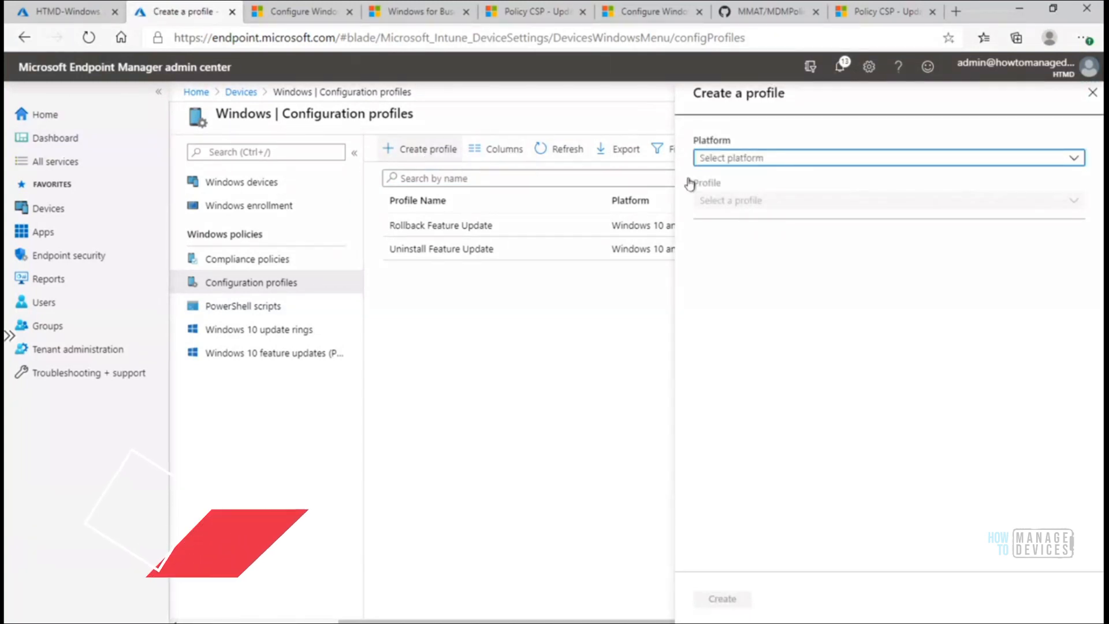
left_click(783, 164)
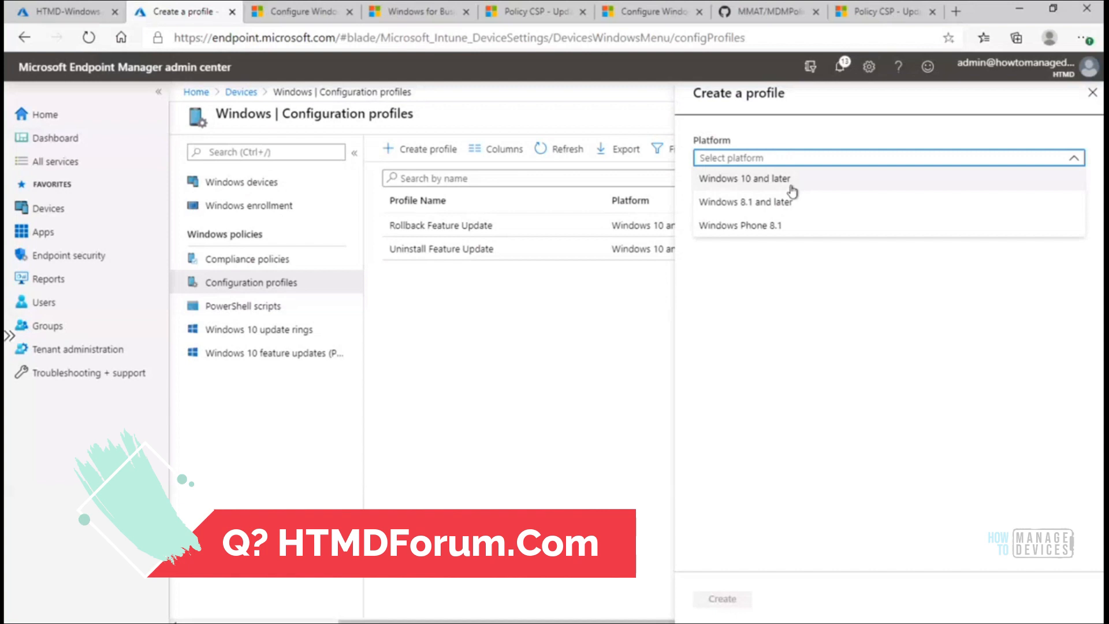
left_click(792, 181)
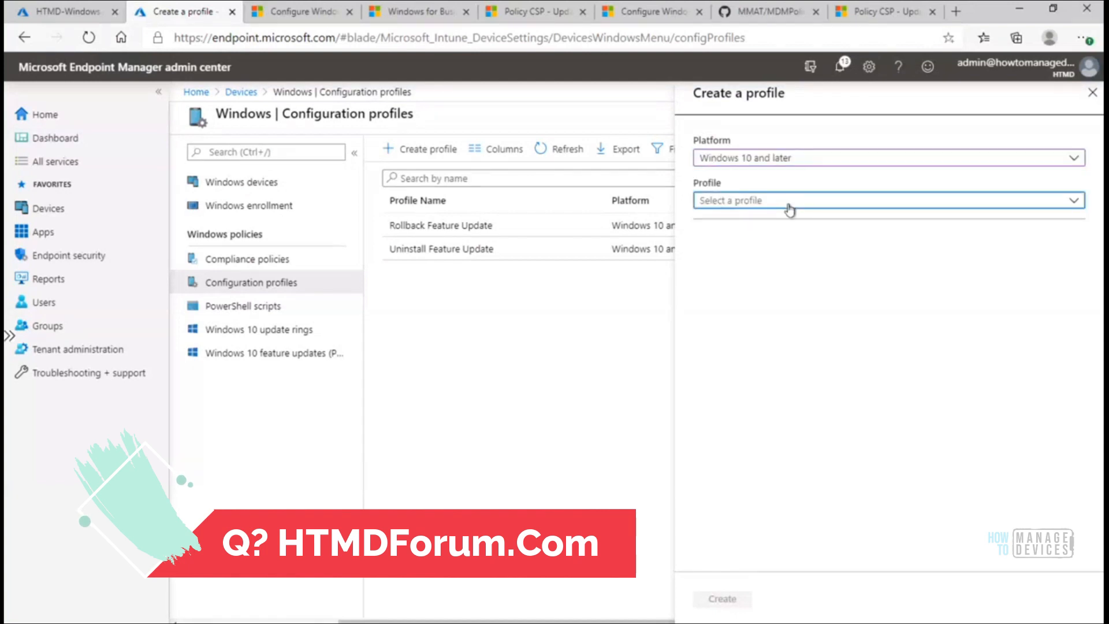
left_click(789, 202)
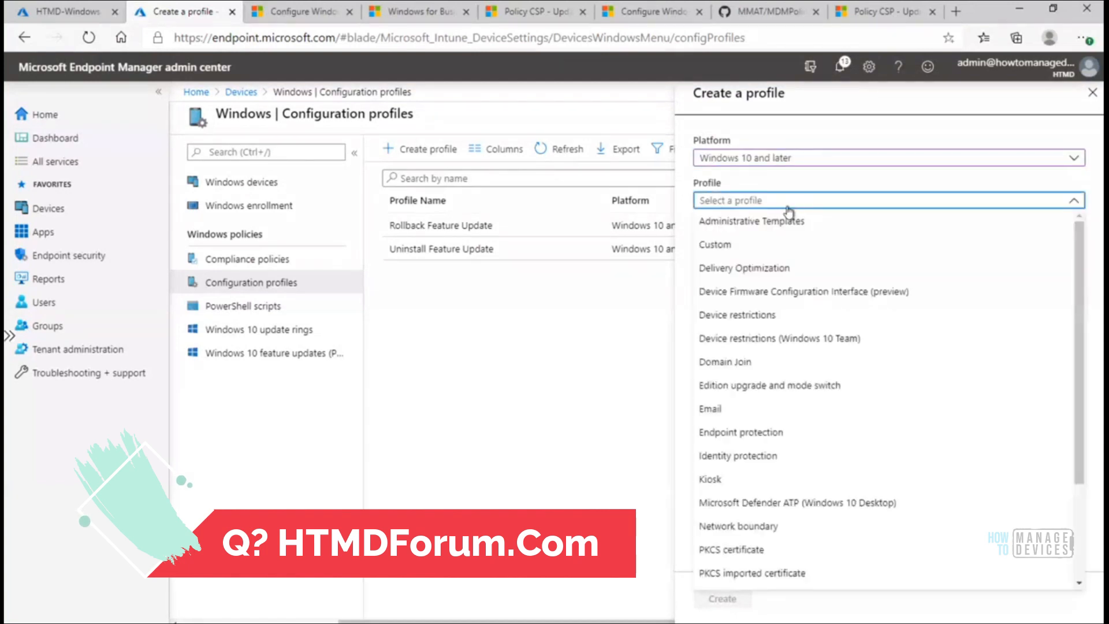
left_click(729, 250)
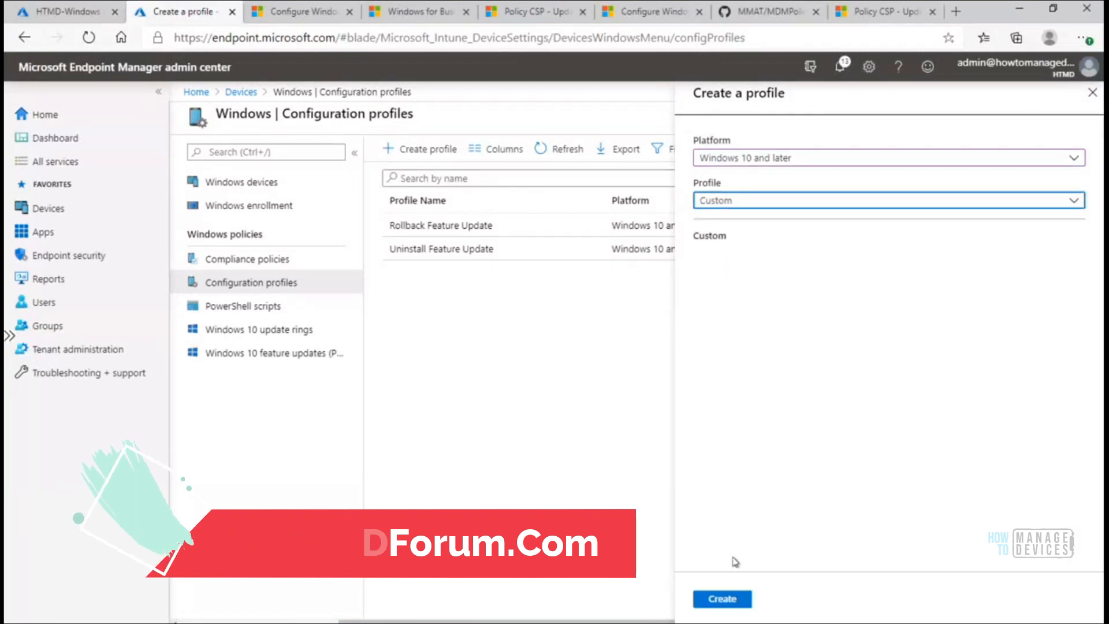
left_click(723, 600)
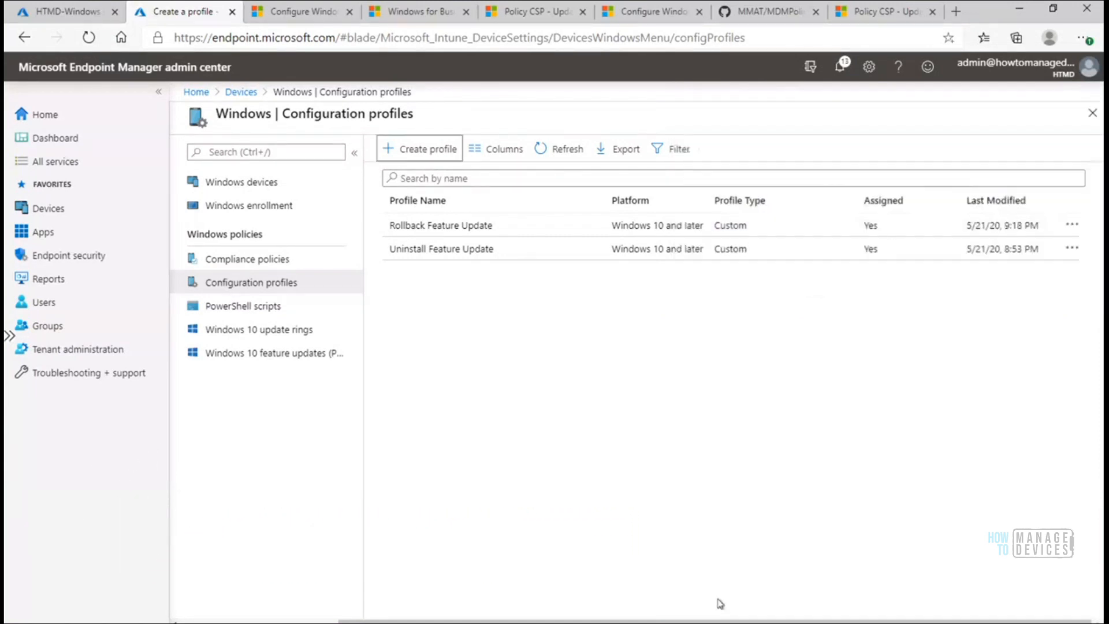
left_click(440, 199)
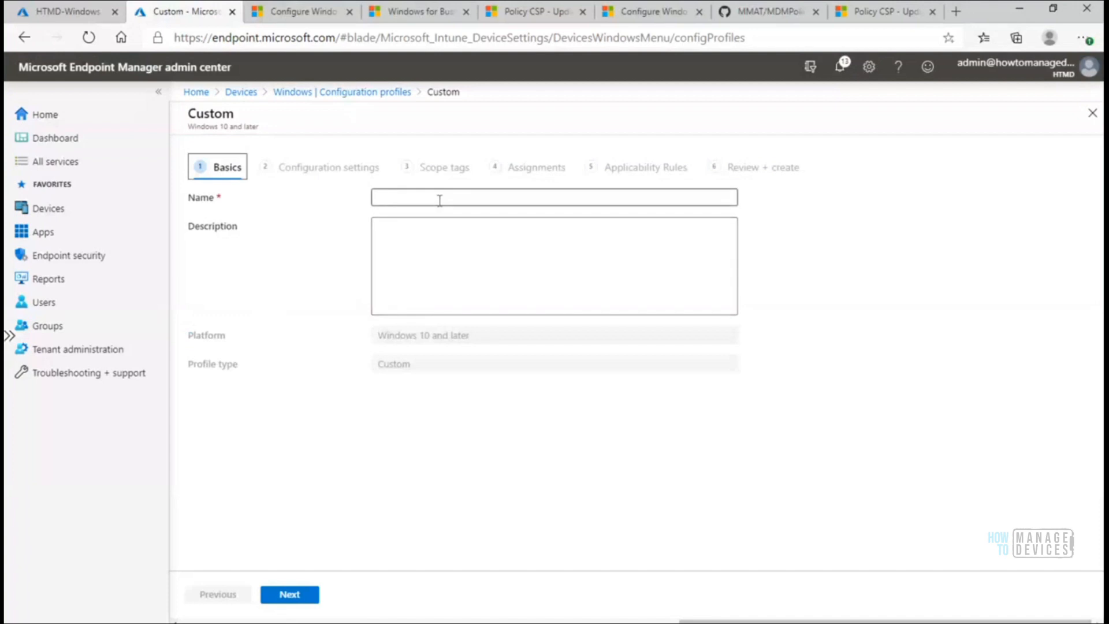
Enter ./Device/Vendor/MSFT/Policy/Config/Update/SetDisableUXWUAccess as the profile description and name the profile "Disable UX Option for Windows Update"
left_click(431, 257)
key("ctrl+v")
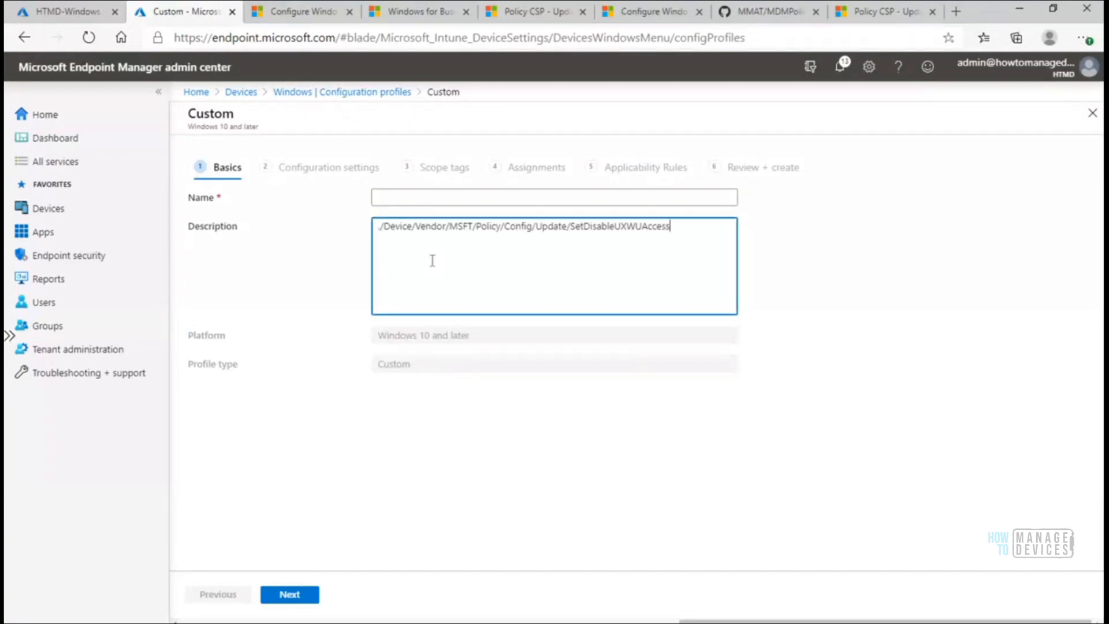
left_click(412, 199)
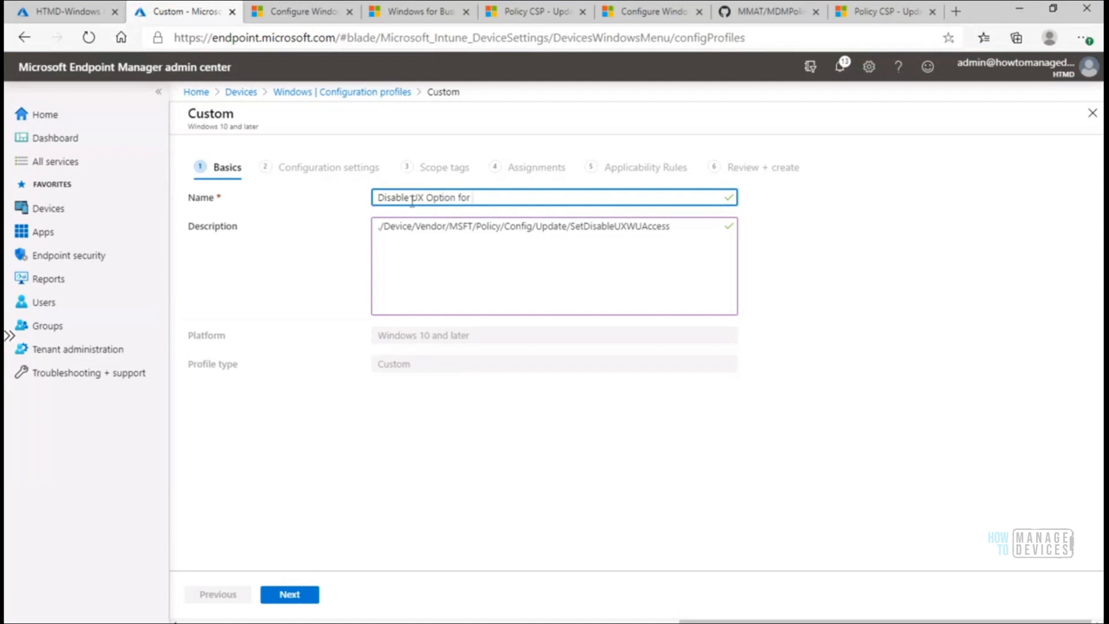
type("ndows Update")
Copy the SetDisableUXWUAccess documentation URL from the Policy CSP - Update page and add it on a second line of the profile description
left_click(379, 228)
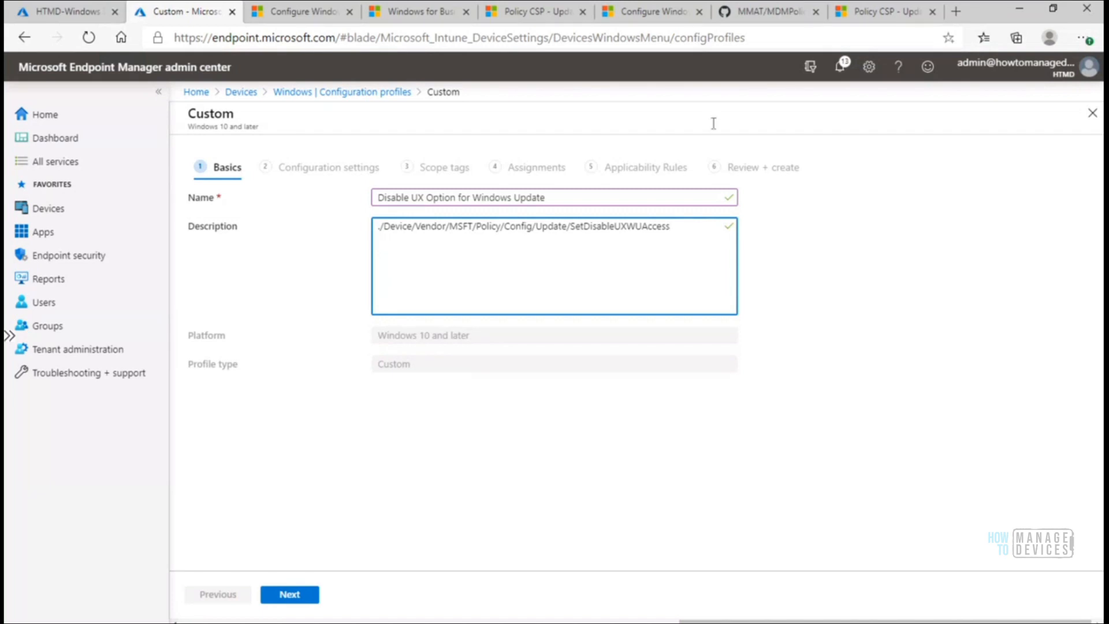
left_click(534, 14)
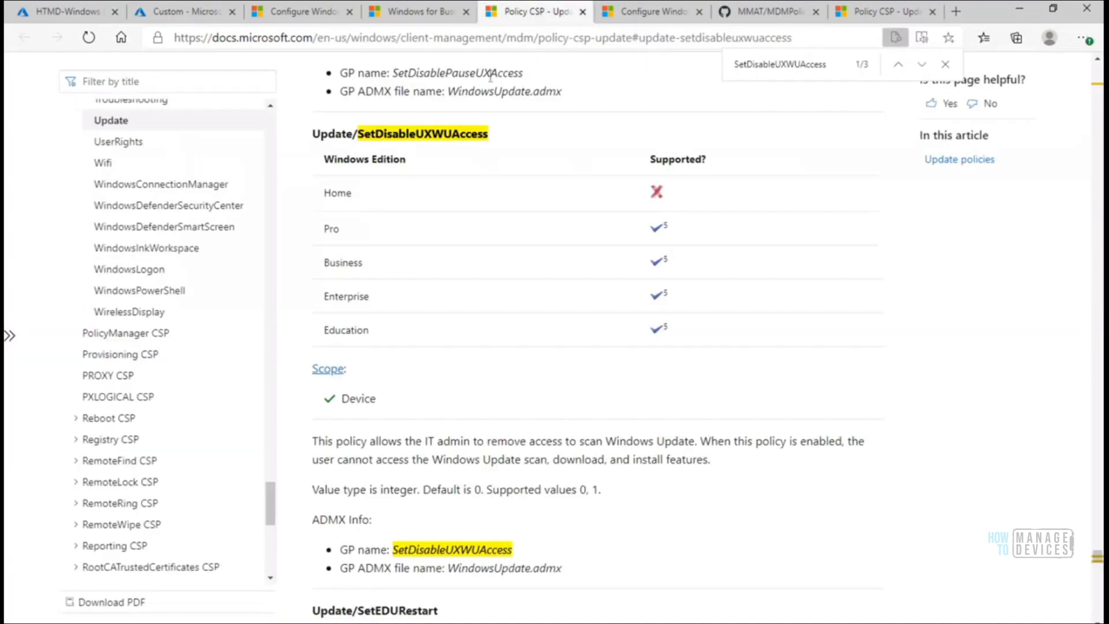
left_click(508, 36)
key("ctrl+c")
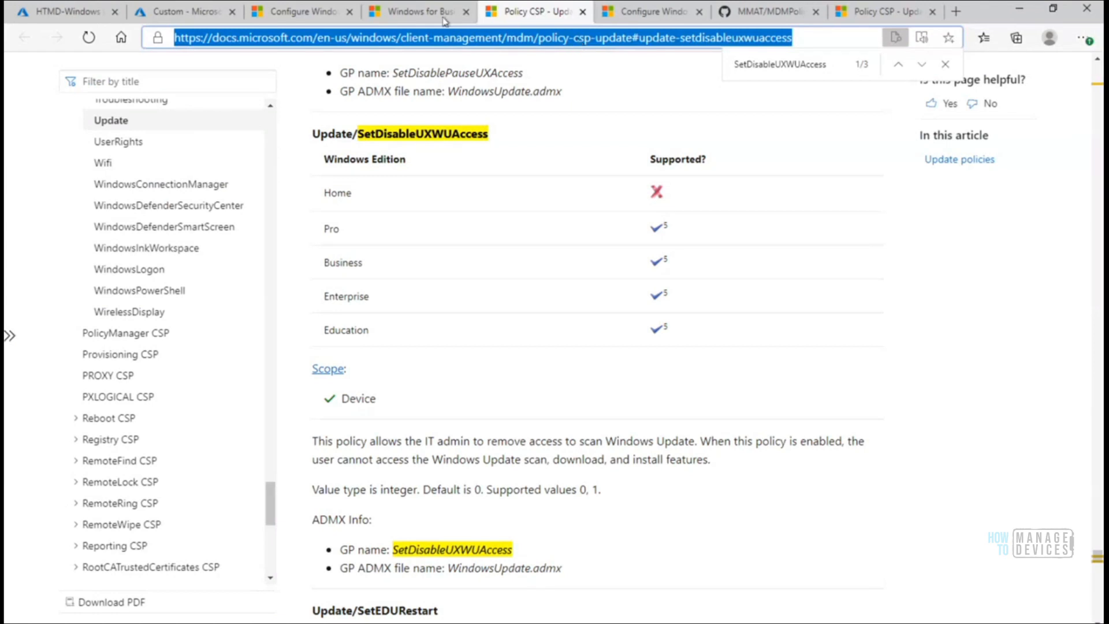
left_click(185, 11)
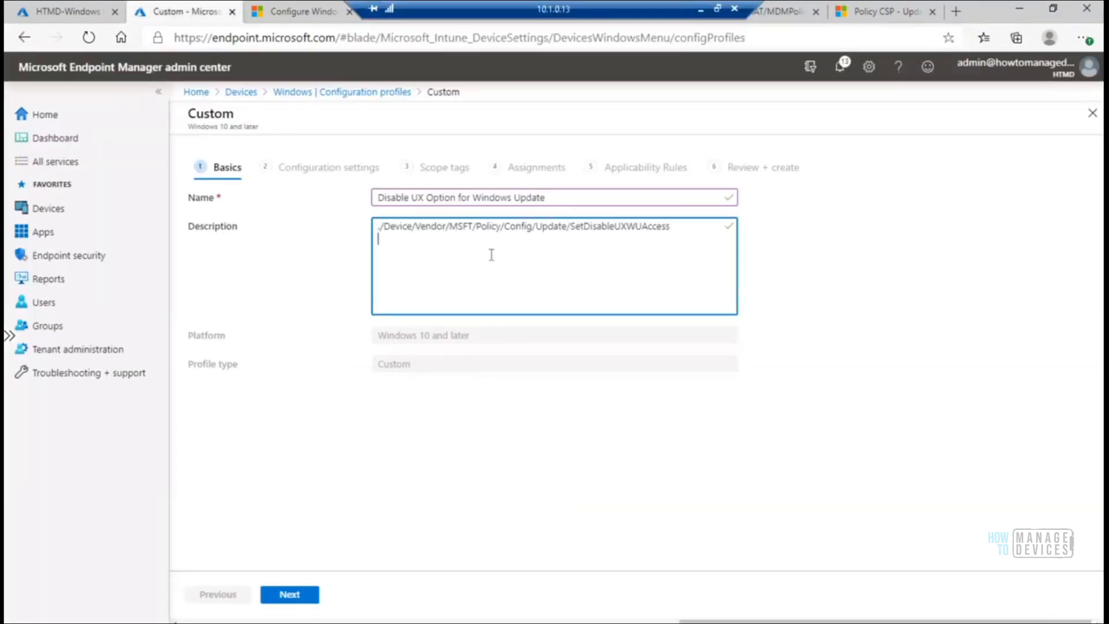
key("ctrl+v")
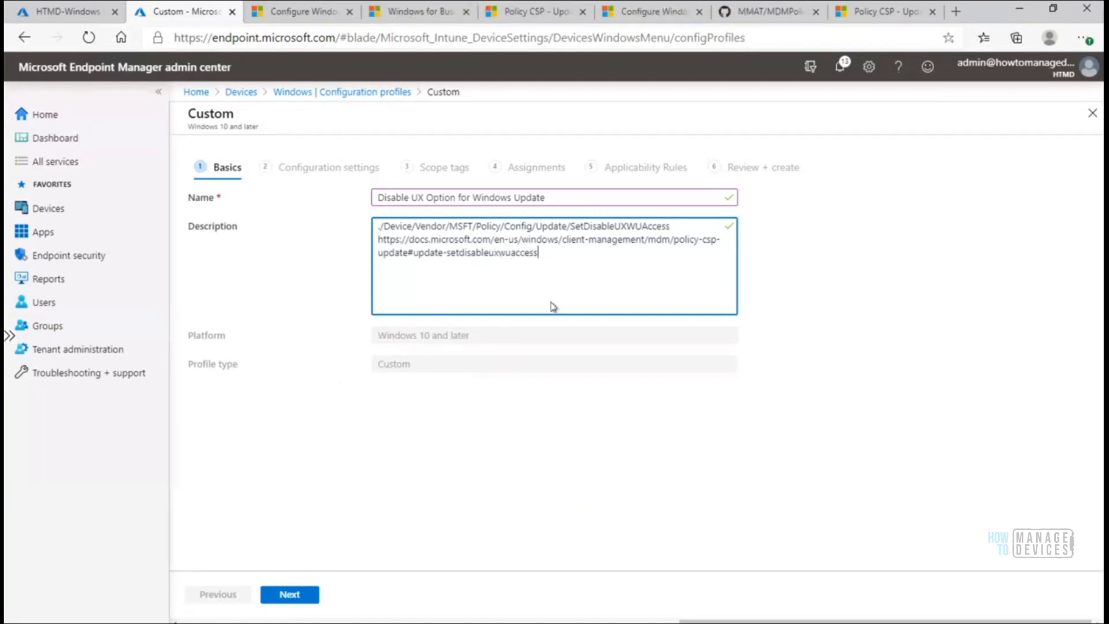
Proceed to the profile's configuration settings and start a new OMA-URI settings row
left_click(289, 594)
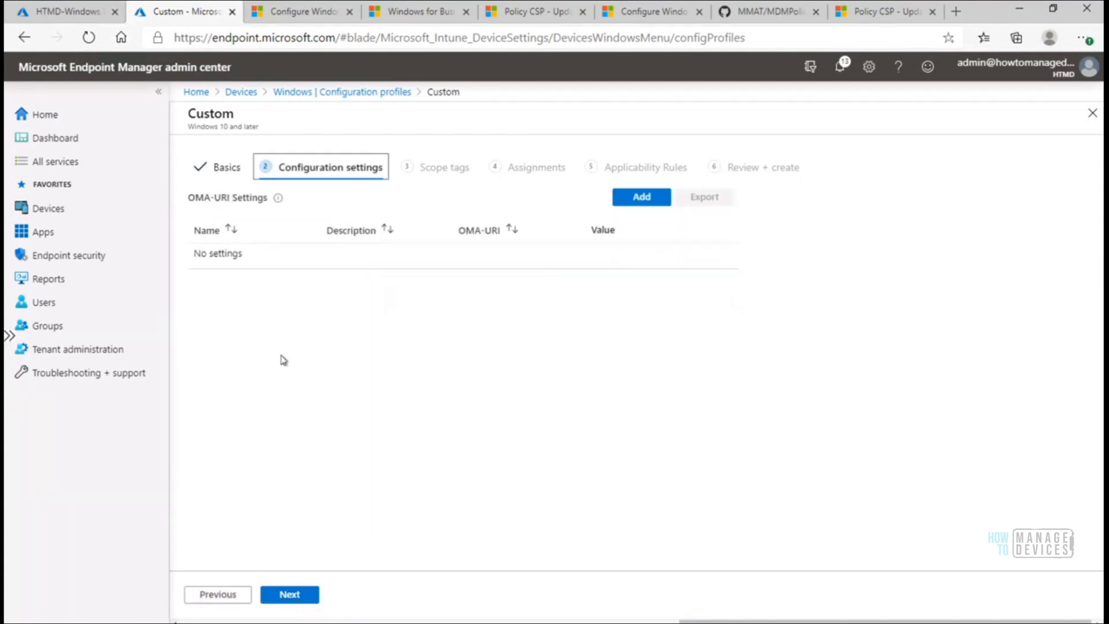
left_click(644, 199)
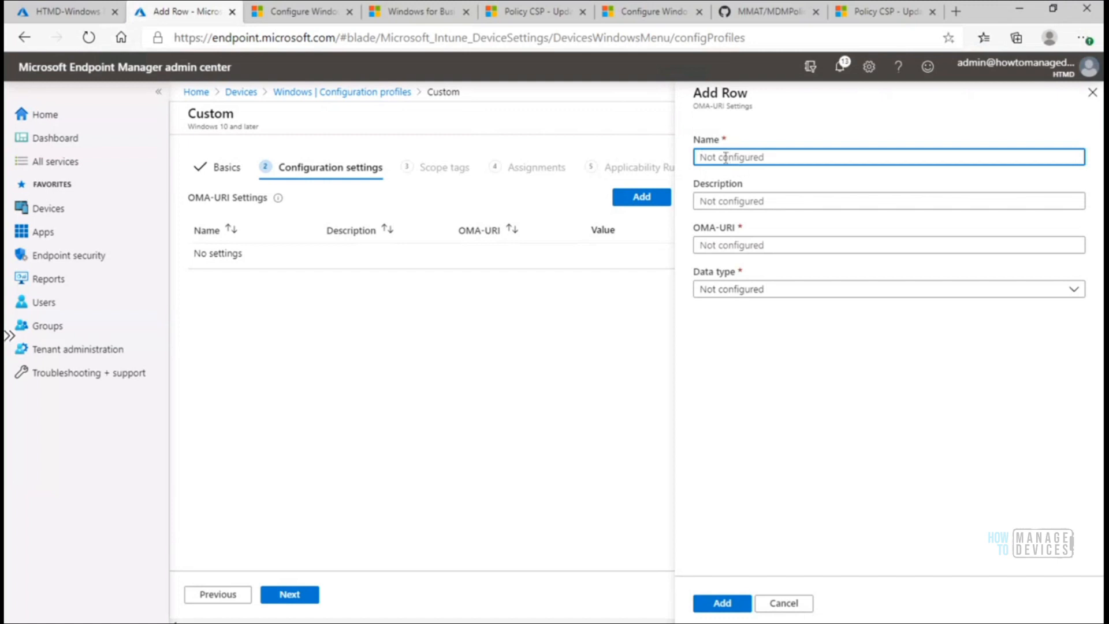
left_click(1093, 92)
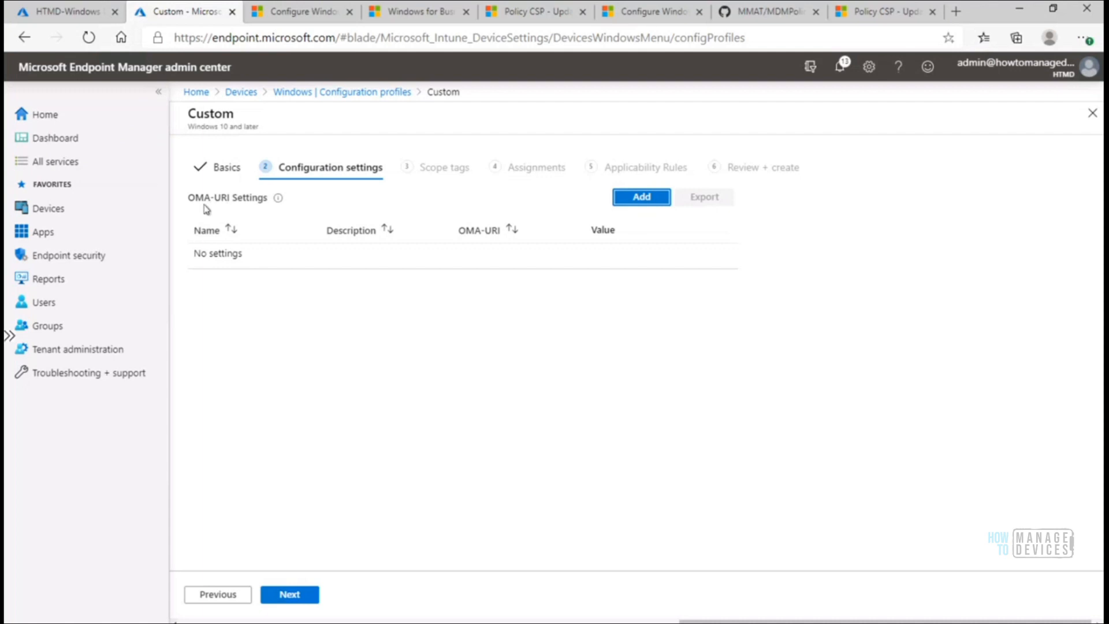
mouse_move(283, 203)
left_click(638, 198)
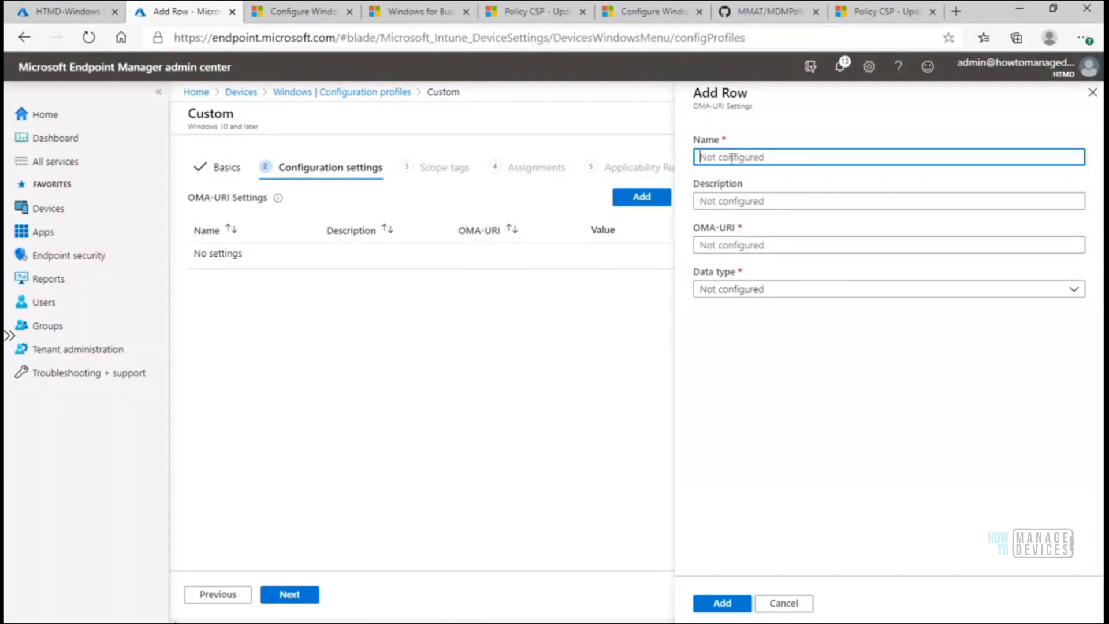
key("ctrl+v")
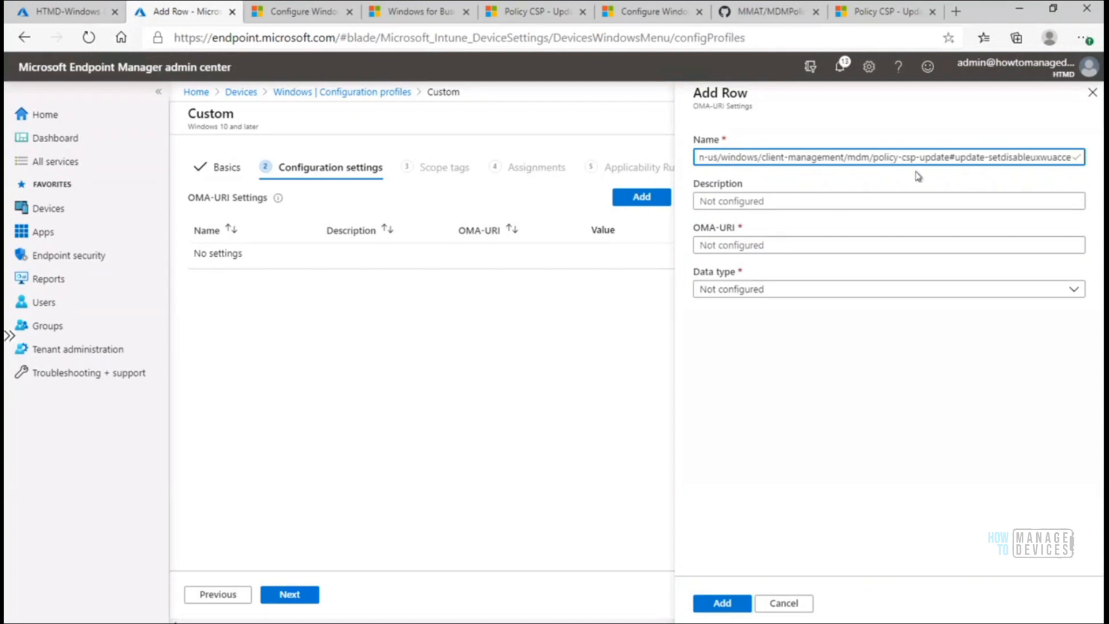
key("ctrl+a")
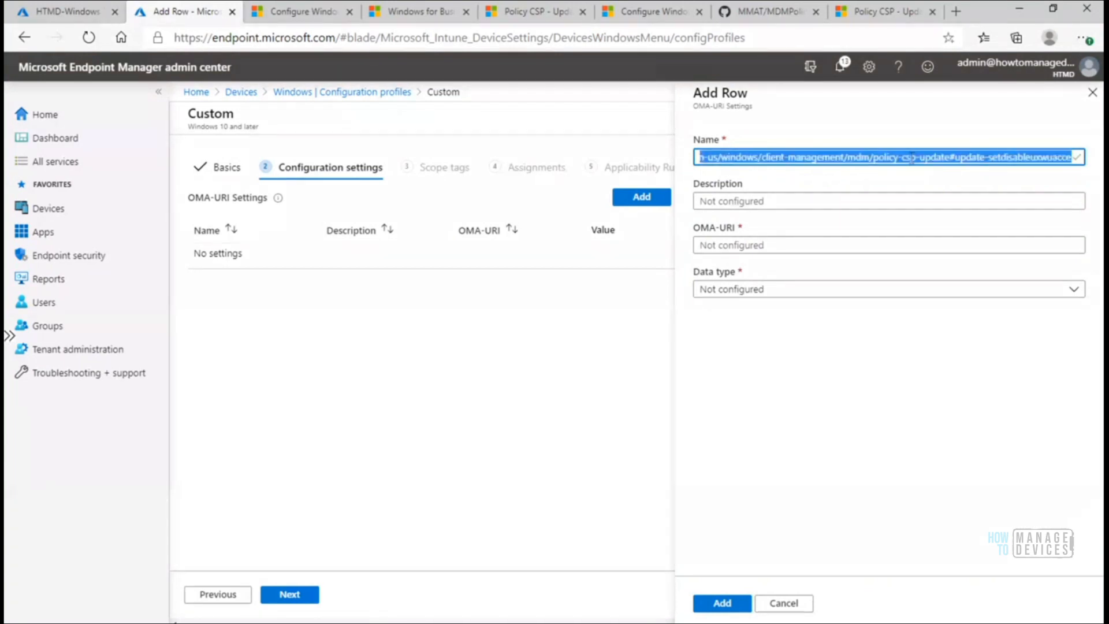
key("BackSpace")
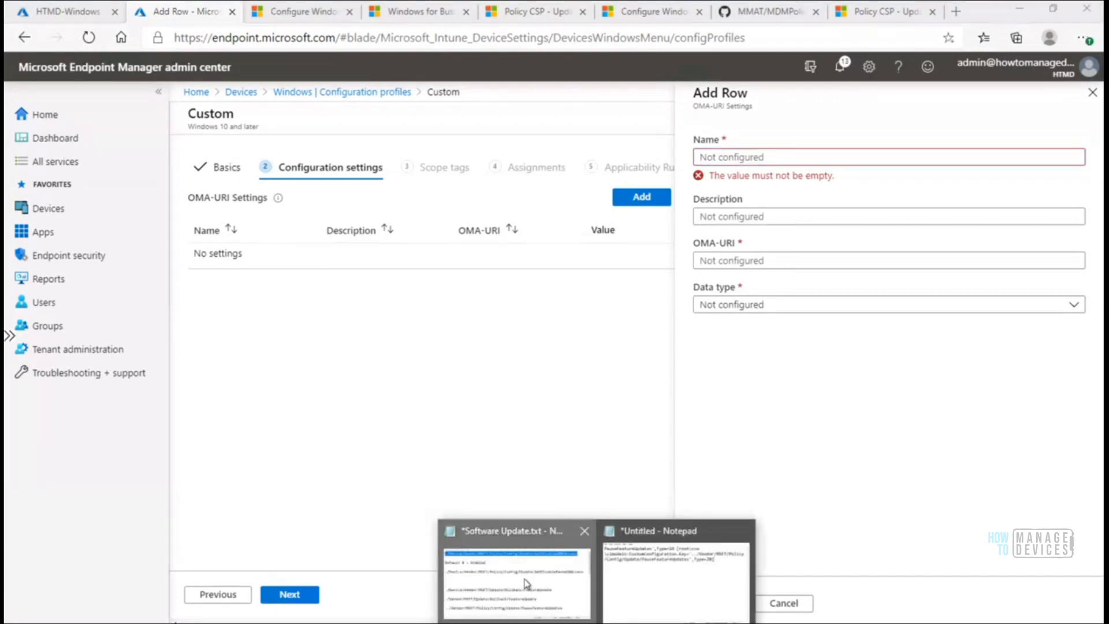
Copy the SetDisableUXWUAccess path from Software Update.txt in Notepad and name the OMA-URI row Config/Update/SetDisableUXWUAccess
left_click(528, 589)
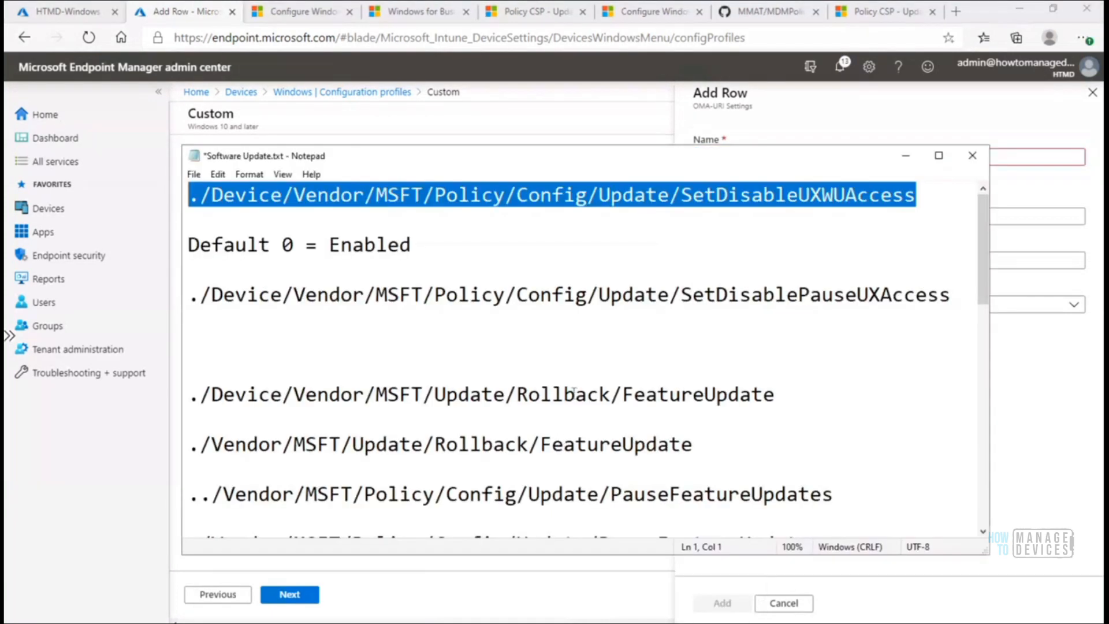
left_click(906, 156)
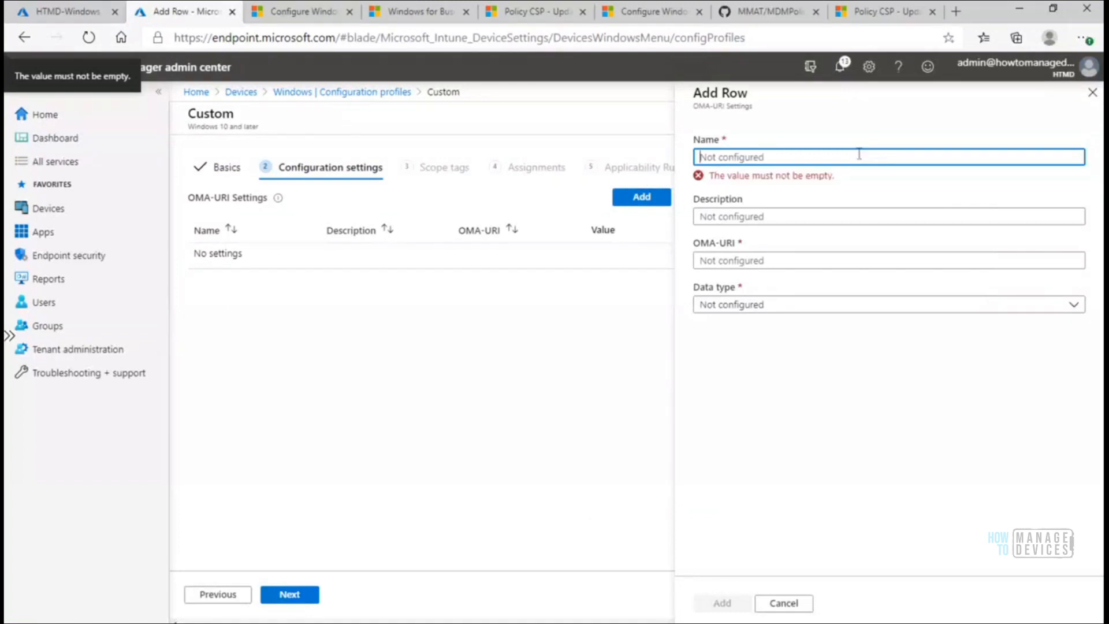
type("./Device/Vendor/MSFT/Policy/Config/Update/SetDisableUXWUAccess")
left_click_drag(826, 157, 631, 157)
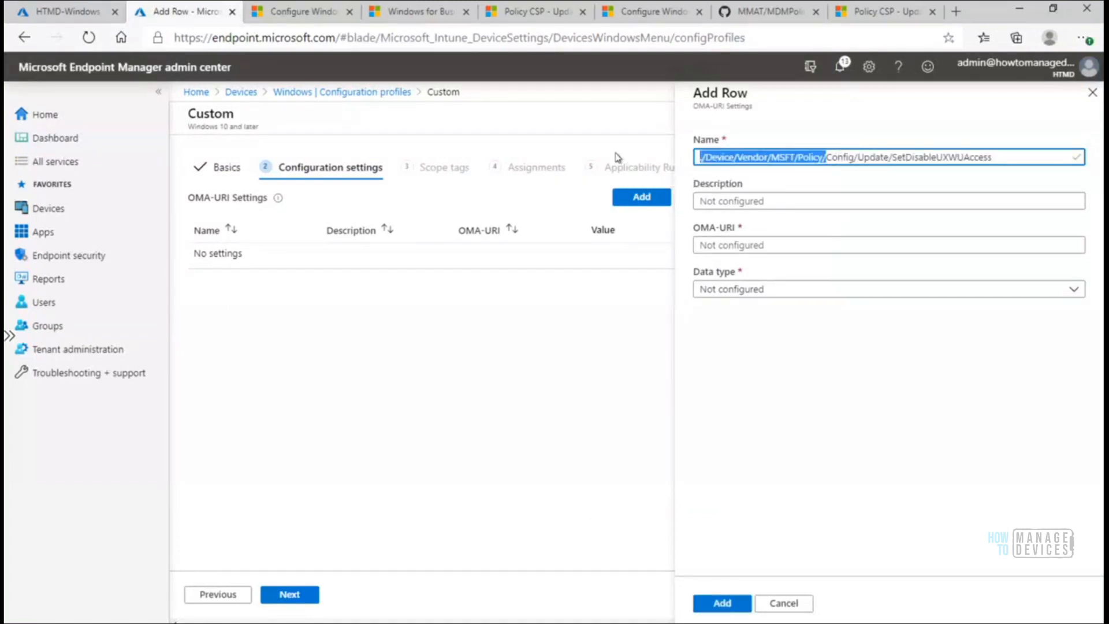
key("BackSpace")
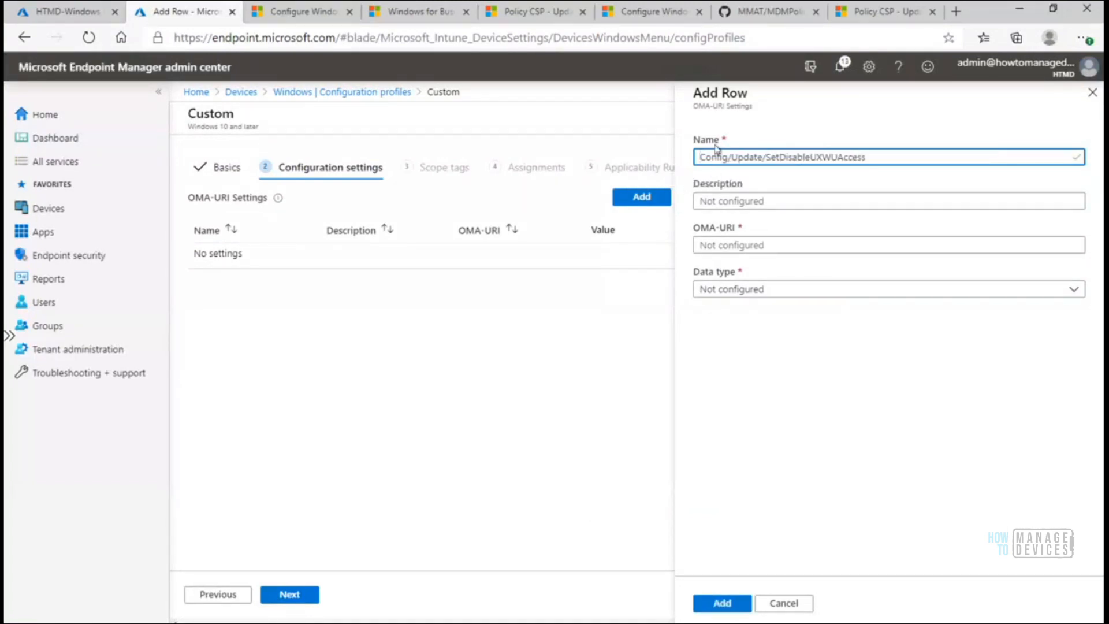
Set the row's description to "UX Disable for WU" and its OMA-URI to ./Device/Vendor/MSFT/Policy/Config/Update/SetDisableUXWUAccess
left_click(731, 202)
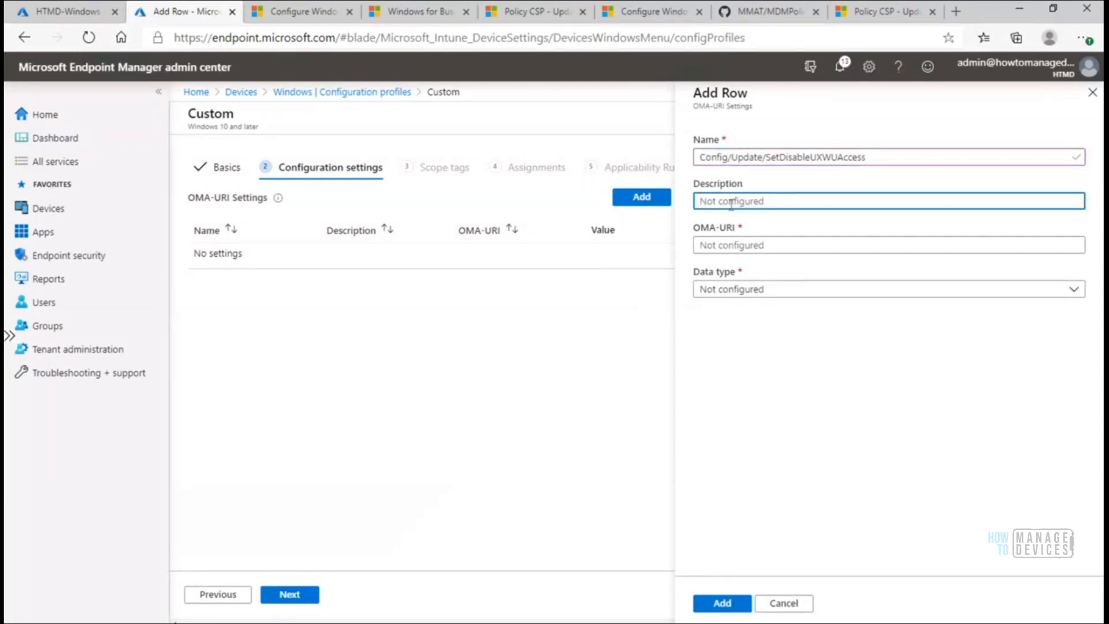
type("UK")
type(" Disable for WU")
left_click(711, 245)
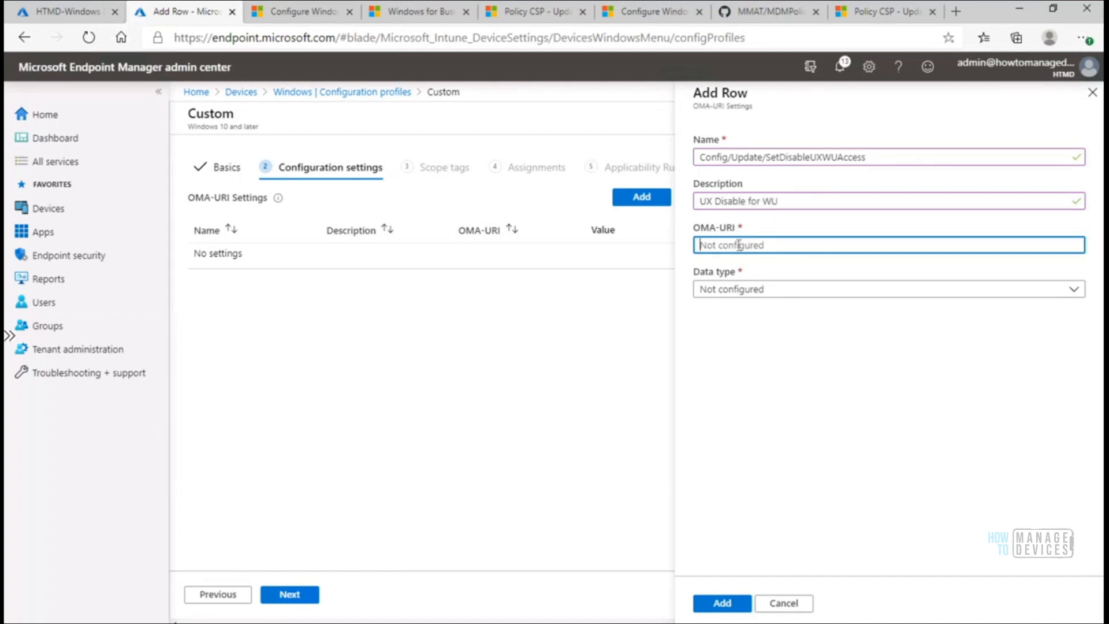
type("./Device/Vendor/MSFT/Policy/Config/Update/SetDisableUXWUAccess")
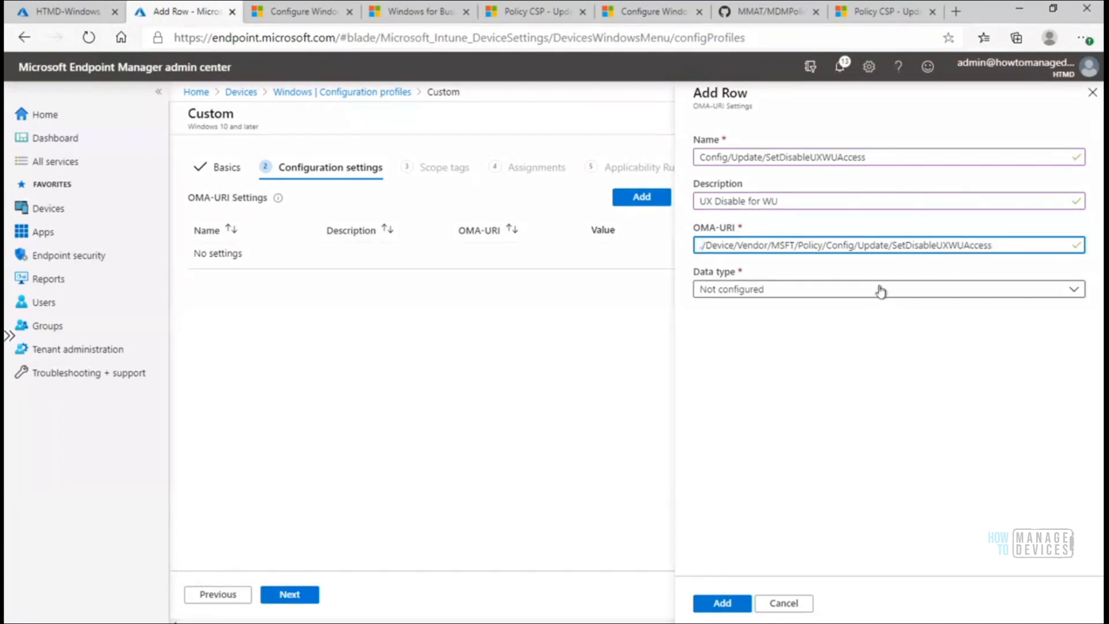
Examine the DeferFeatureUpdatesPeriodInDays MDM path and its ../ prefix in the Configure Windows Update for Business article, and return to the OMA-URI row
left_click(664, 19)
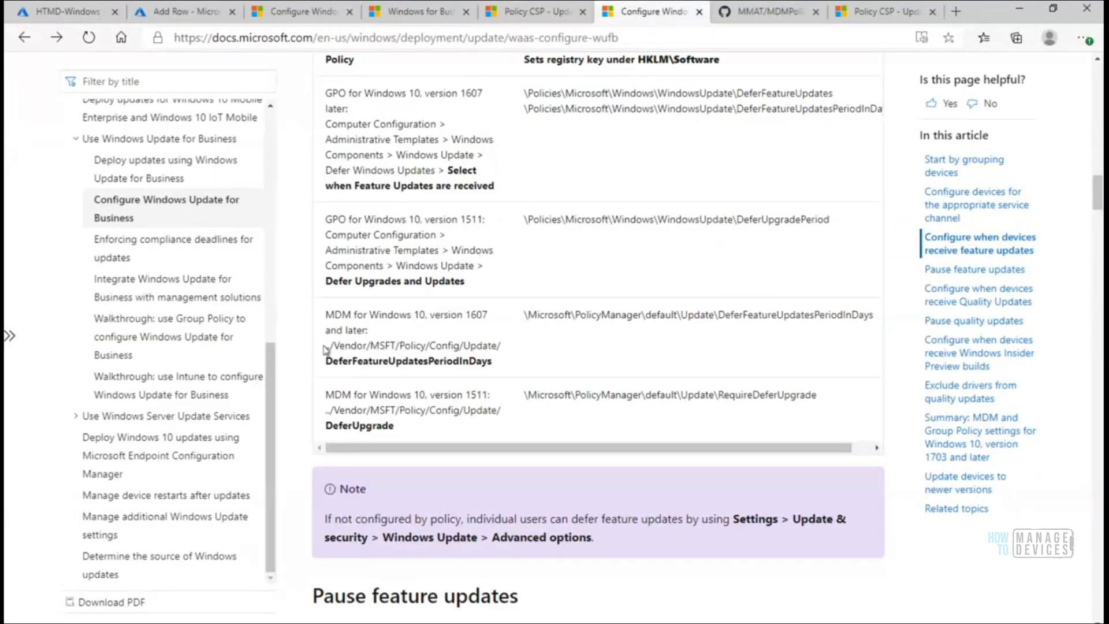
left_click_drag(327, 349, 501, 364)
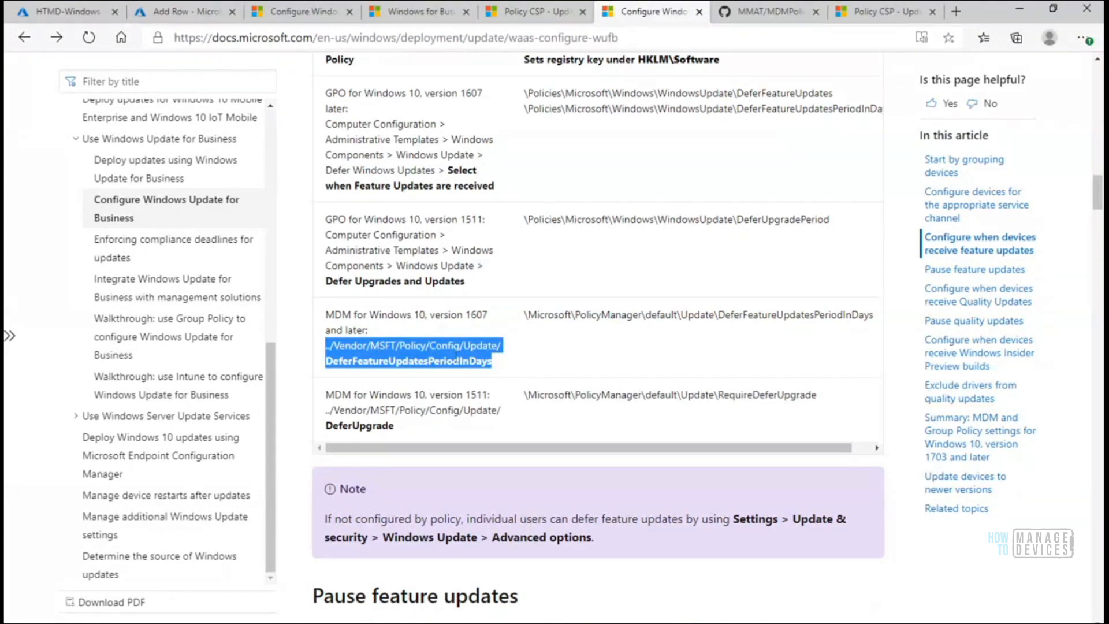
left_click(338, 346)
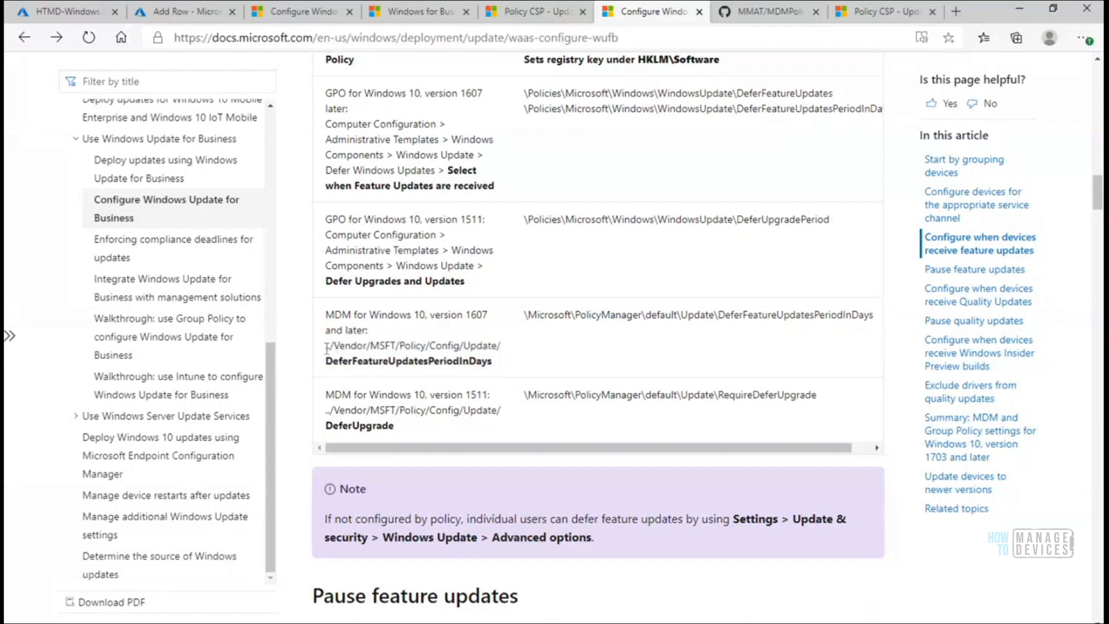
left_click_drag(330, 350, 336, 351)
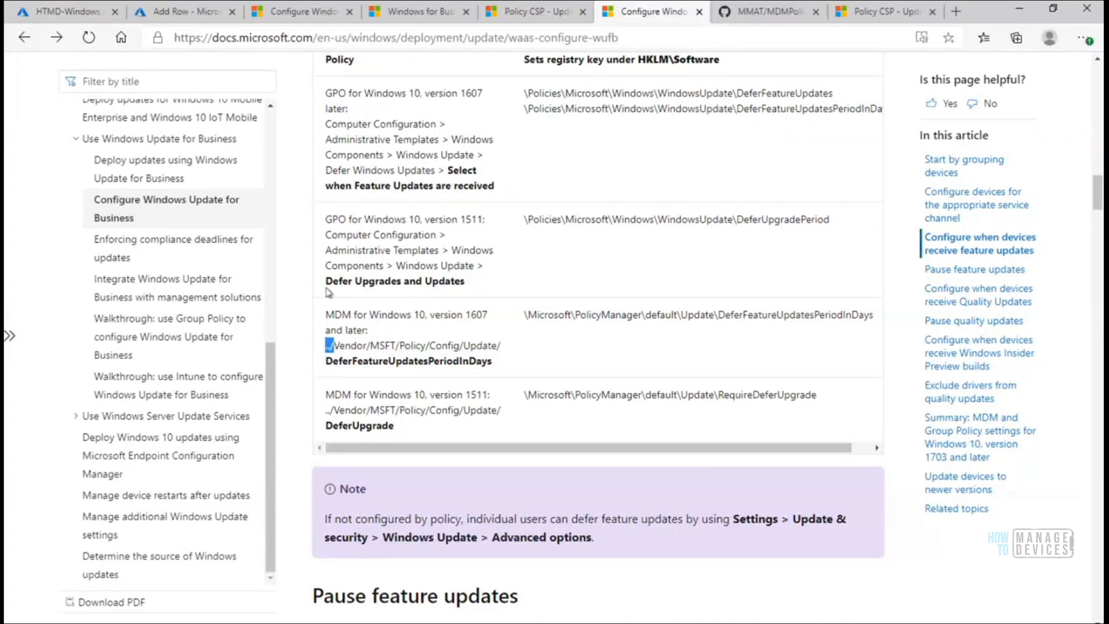
left_click(504, 365)
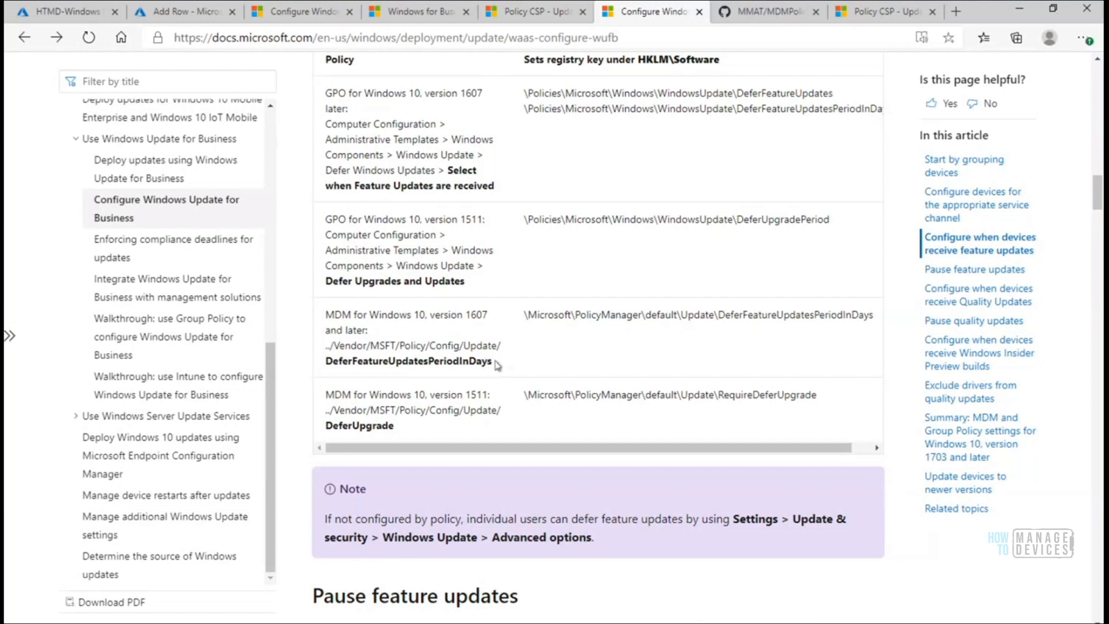
left_click_drag(493, 364, 321, 350)
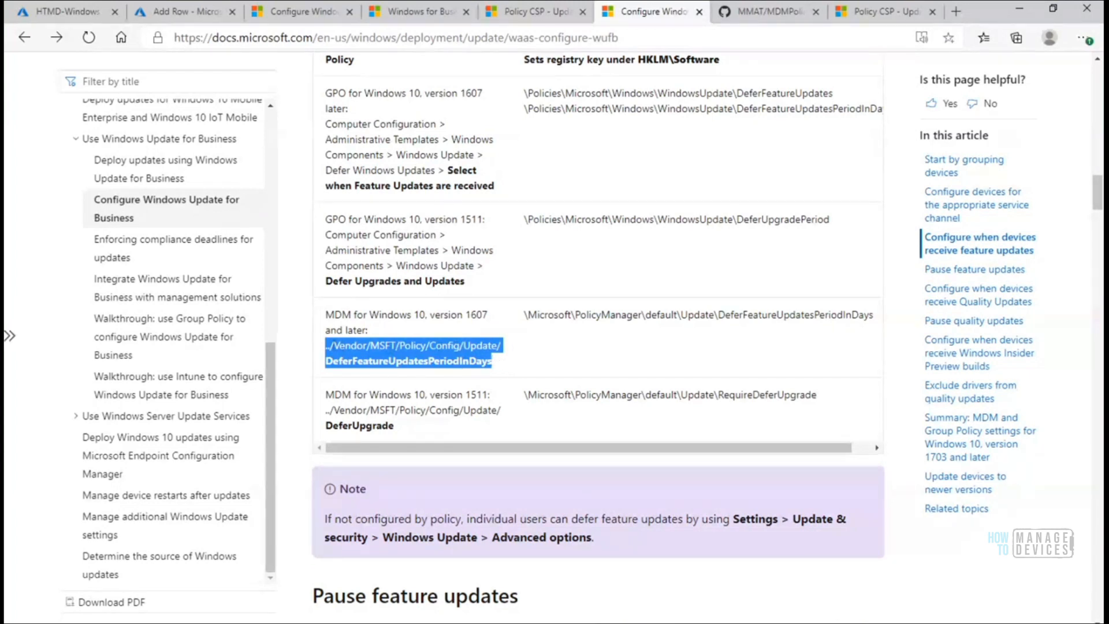
left_click(328, 345)
left_click_drag(327, 346, 338, 349)
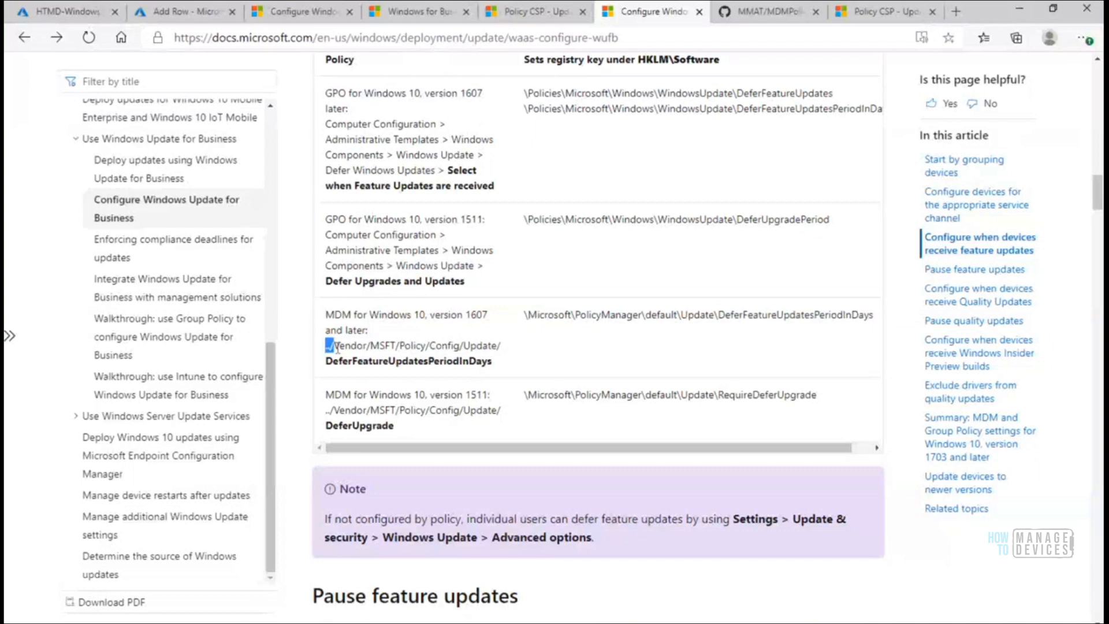
left_click(524, 360)
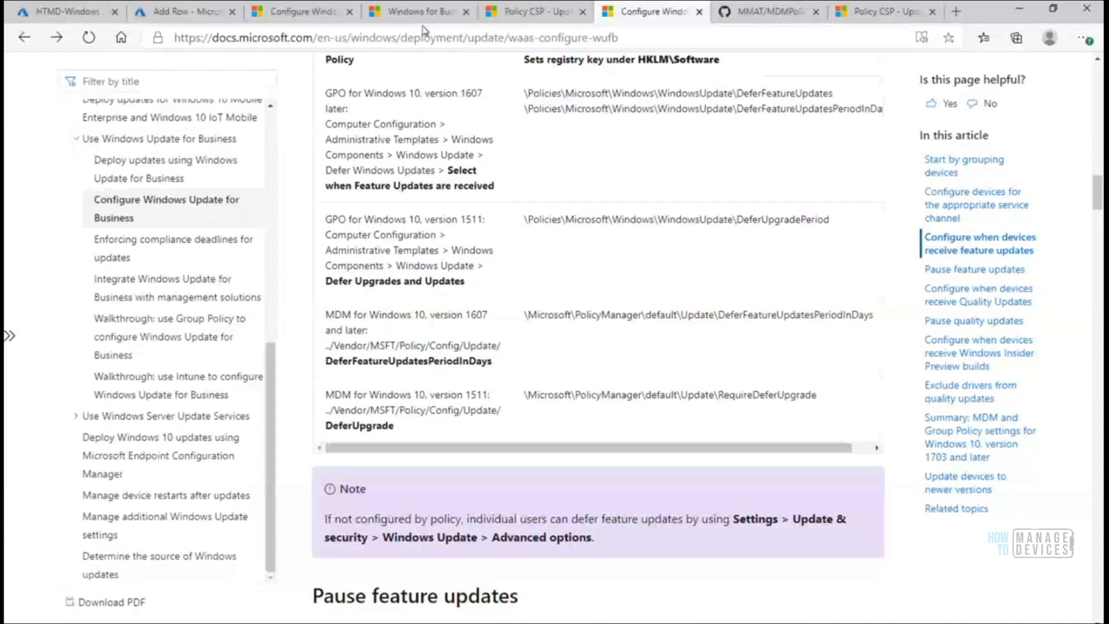
left_click(195, 17)
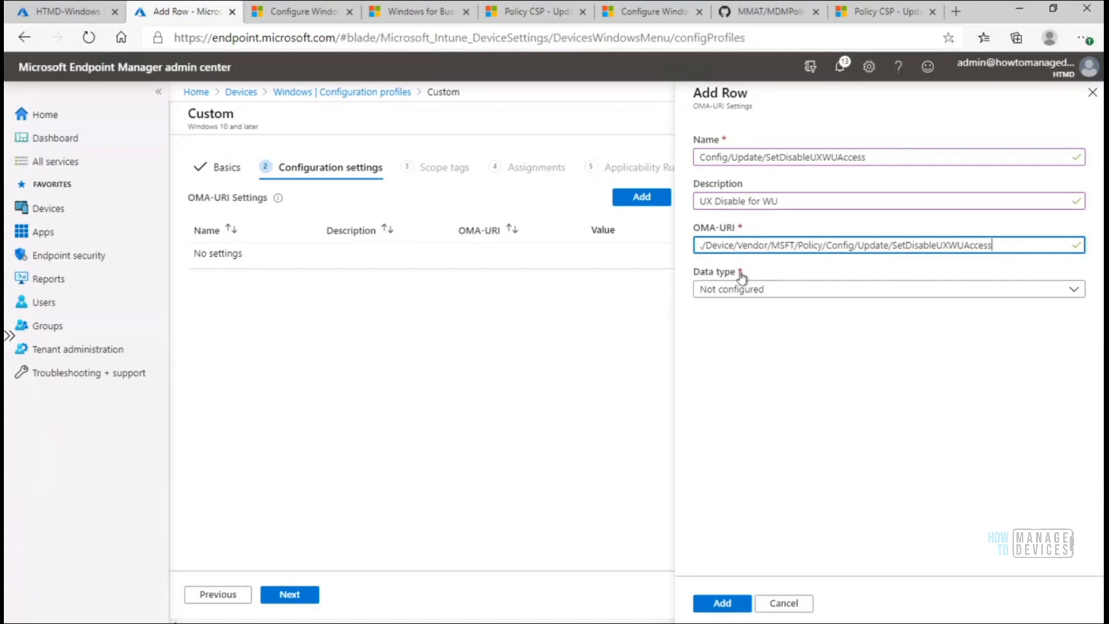
Switch to the untitled Paint picture, draw red lines above "Value type is integer" and below "Value type", and return to the OMA-URI row
left_click(525, 623)
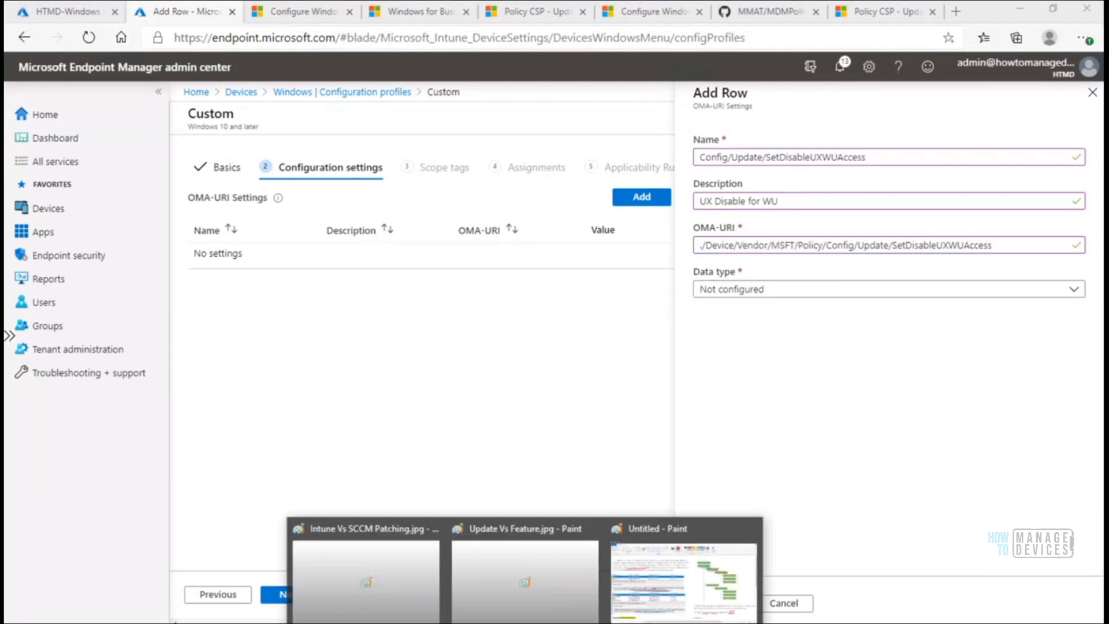
left_click(645, 592)
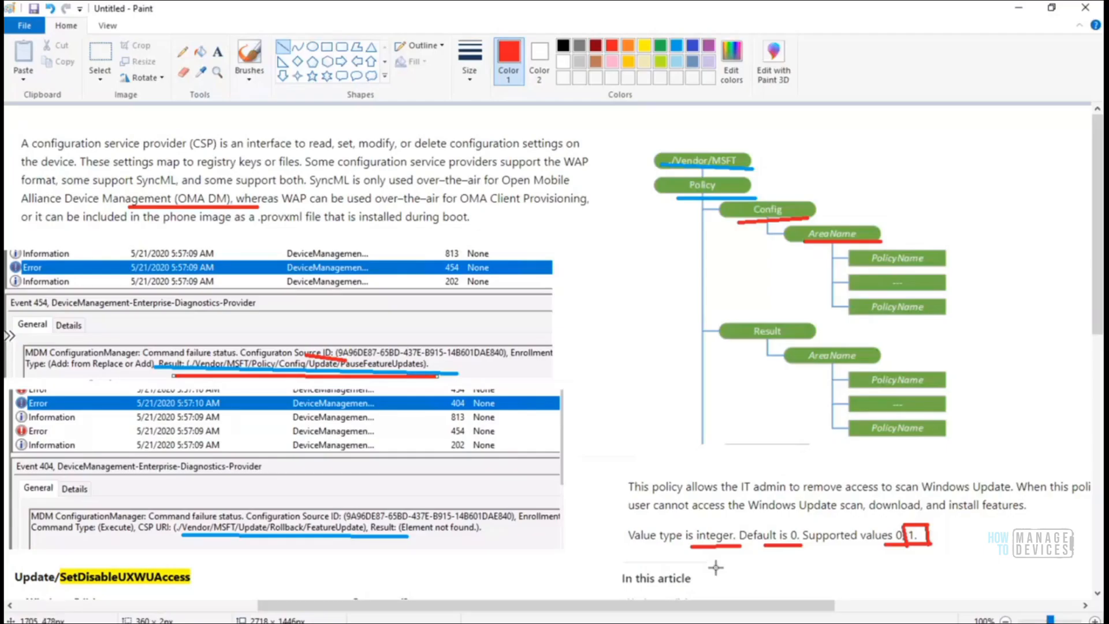
left_click_drag(623, 525, 745, 523)
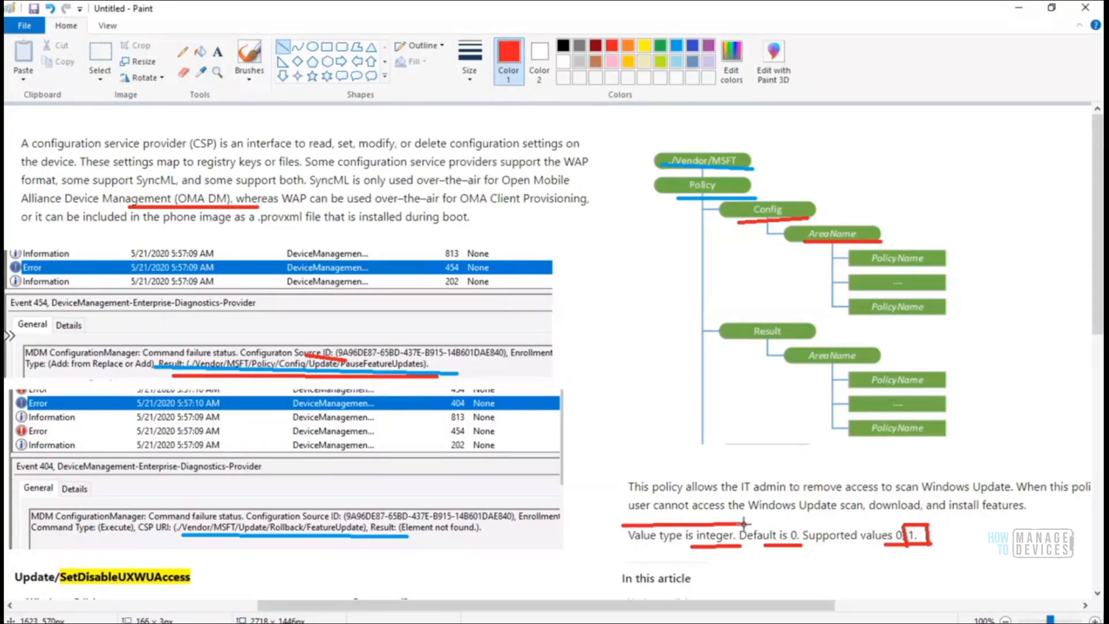
left_click_drag(625, 552, 689, 549)
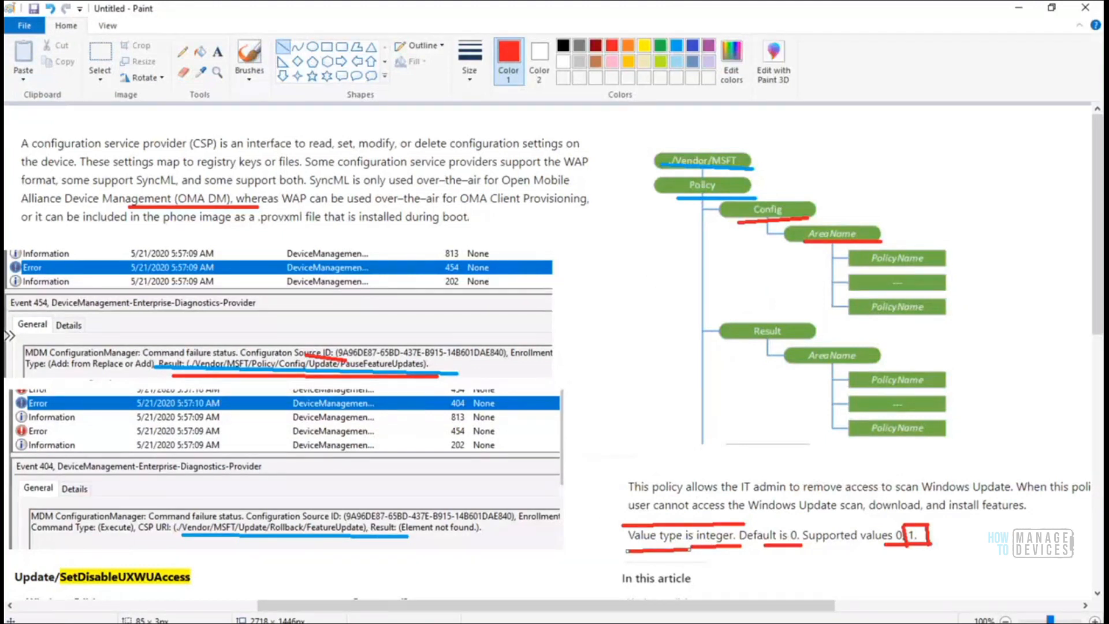
key("alt+Tab")
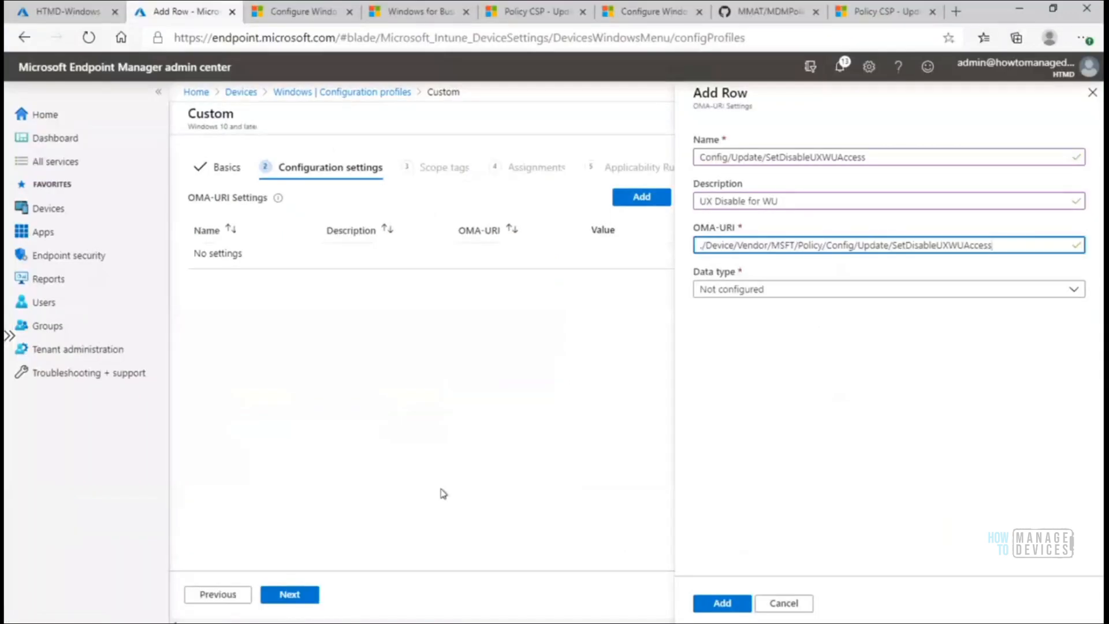
Give the OMA-URI row the Integer data type and a value of 1, and add it to the profile
left_click(764, 289)
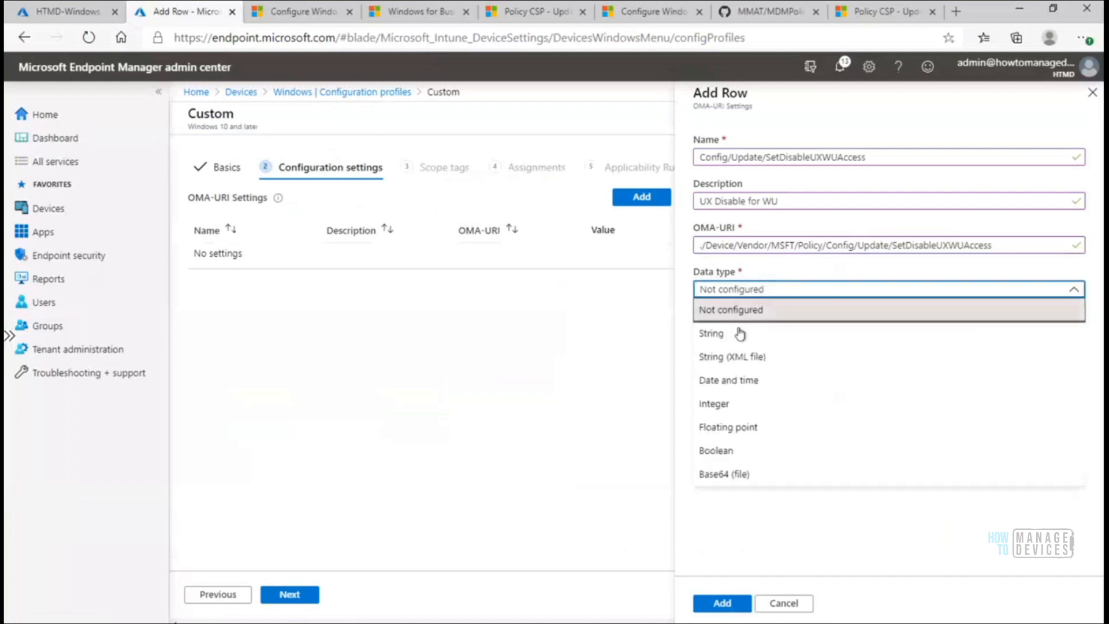
left_click(726, 406)
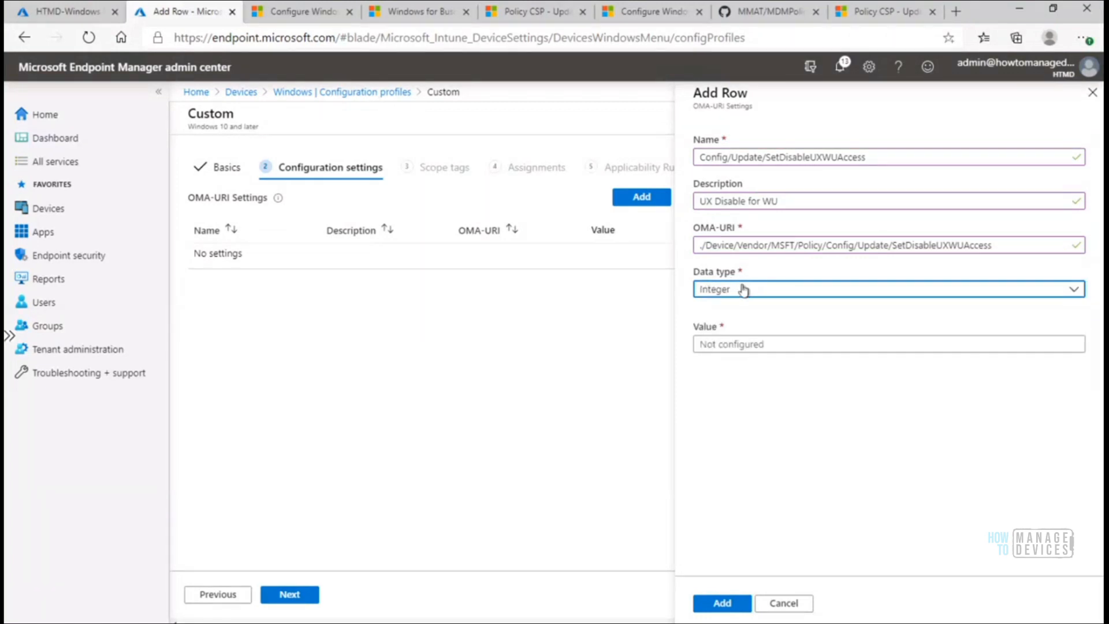
left_click(741, 347)
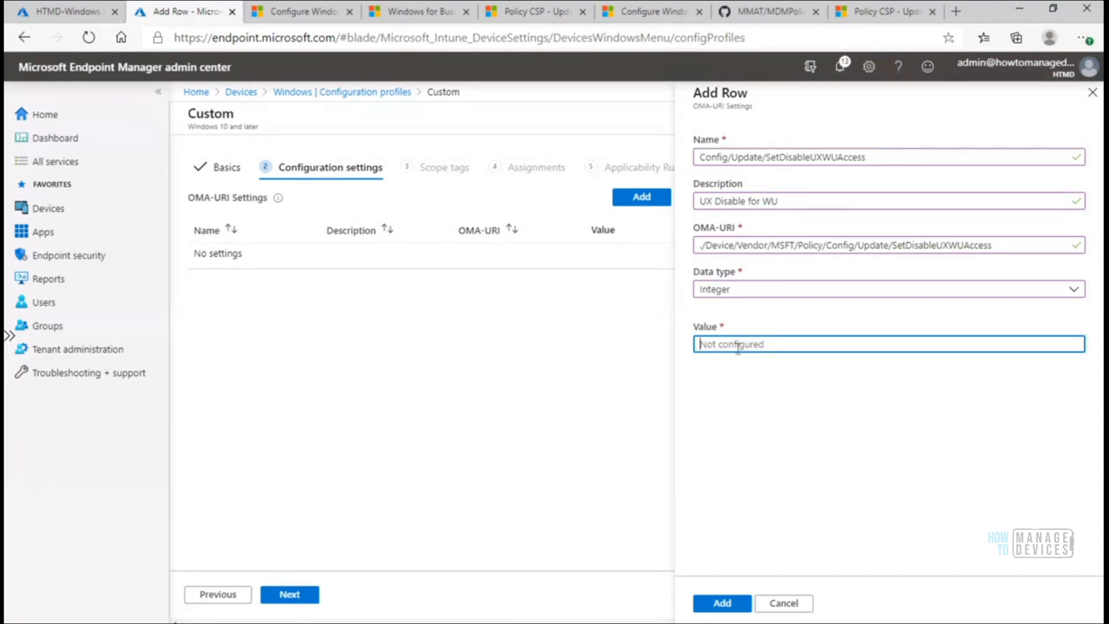
type("1")
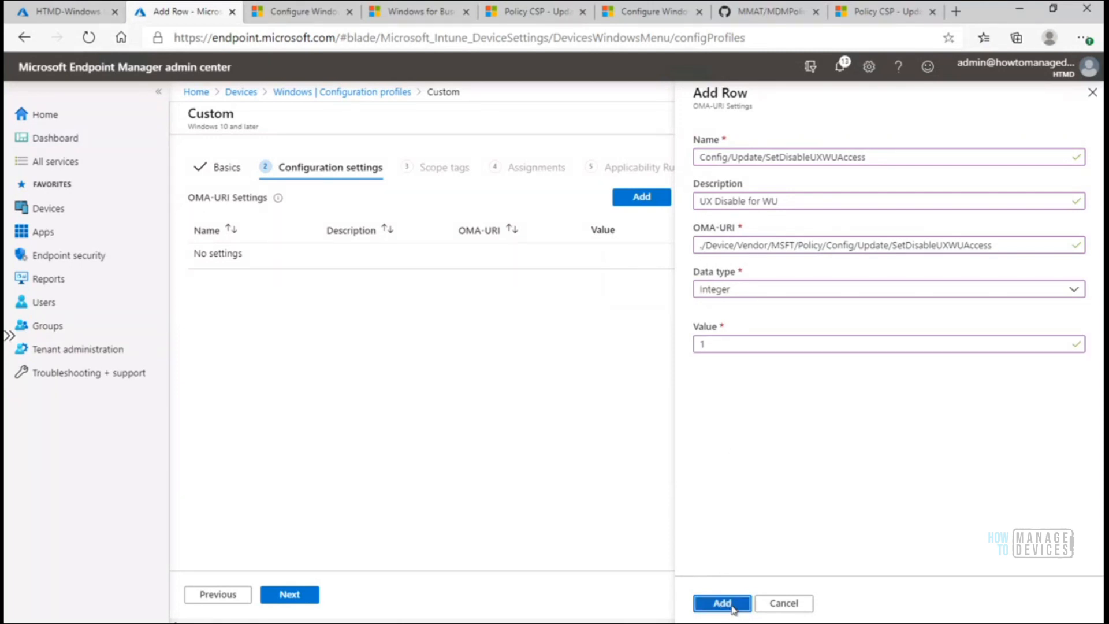
left_click(723, 603)
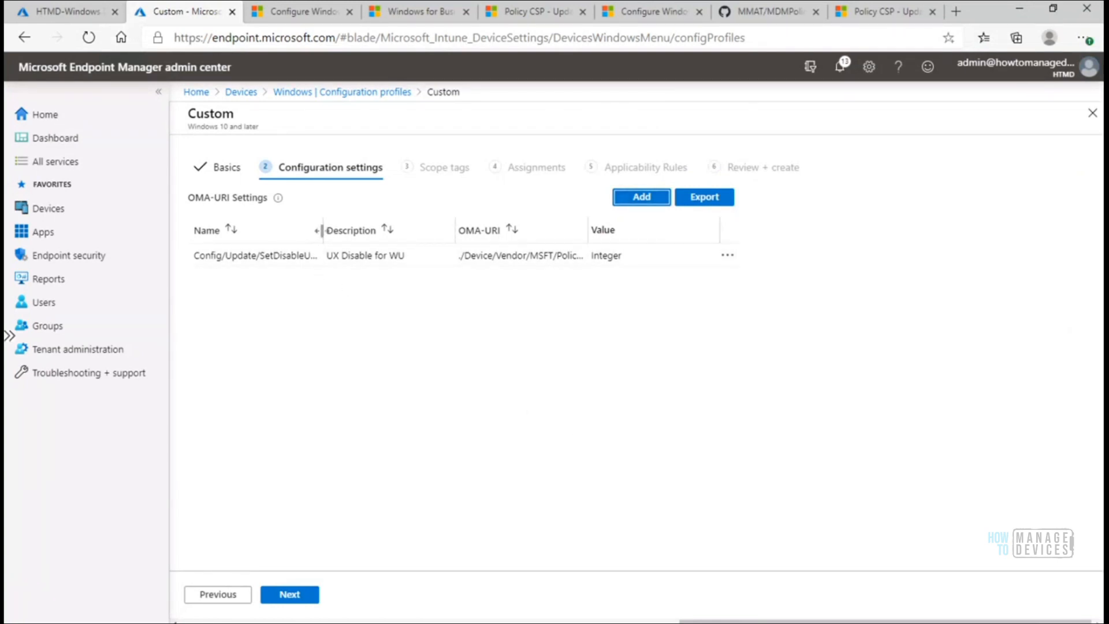
Widen the Name column of the OMA-URI settings and examine the full SetDisableUXWUAccess entry, leaving no second row added
left_click_drag(406, 228, 406, 229)
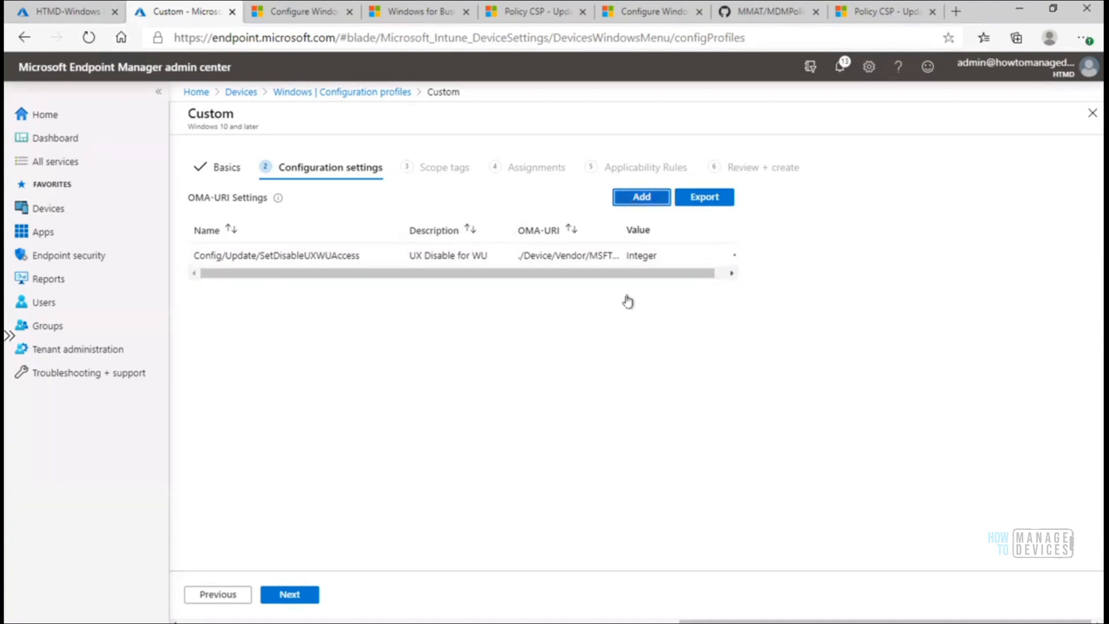
left_click(640, 197)
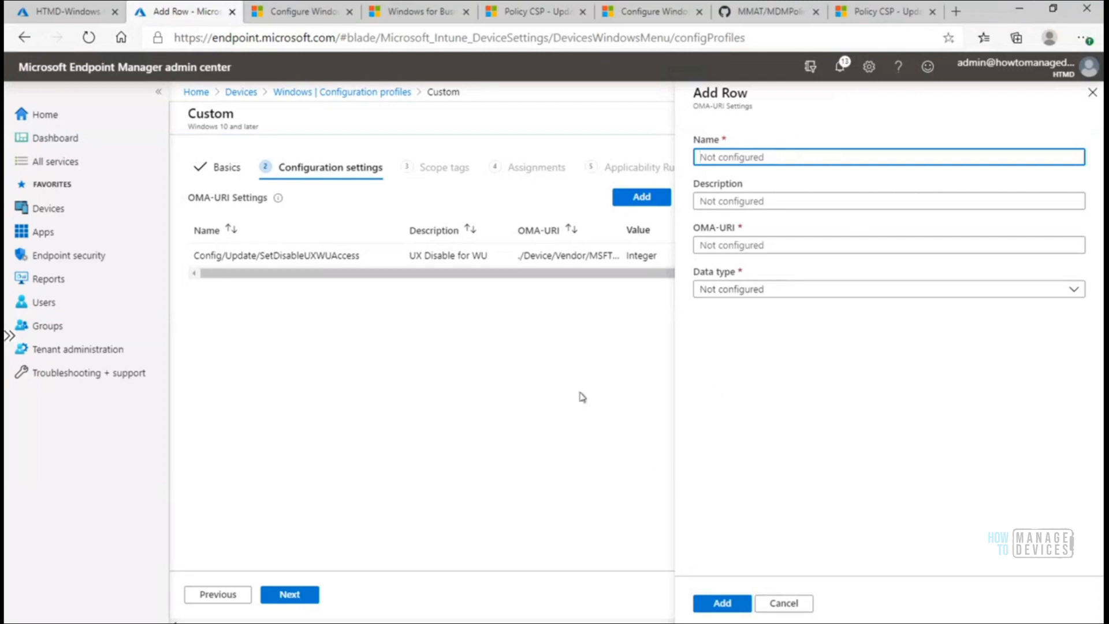
left_click(1095, 93)
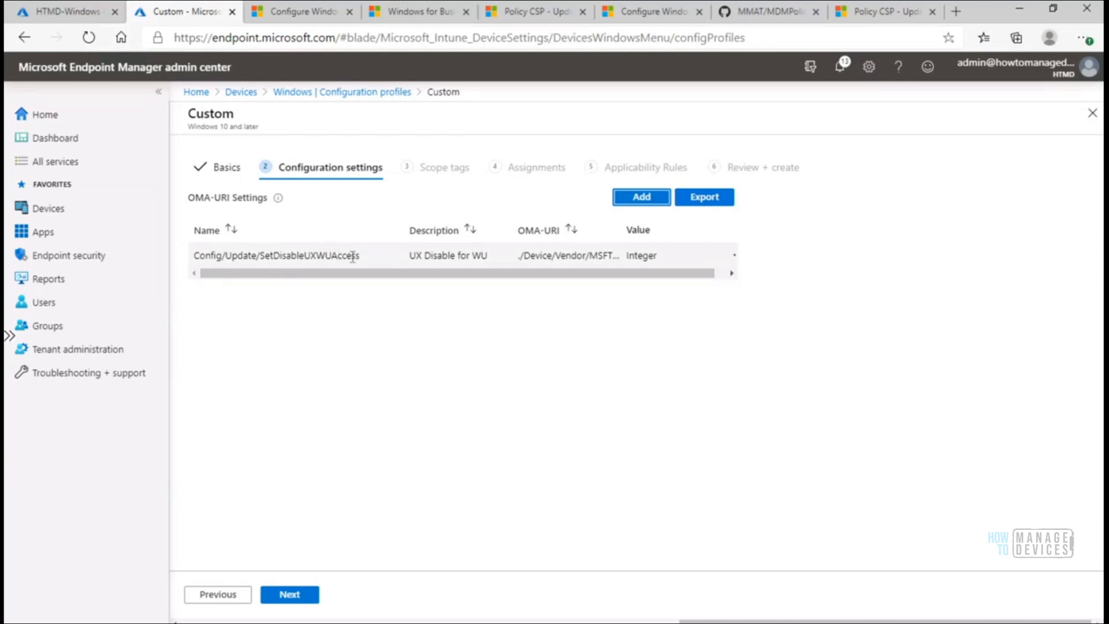
left_click_drag(364, 257, 249, 255)
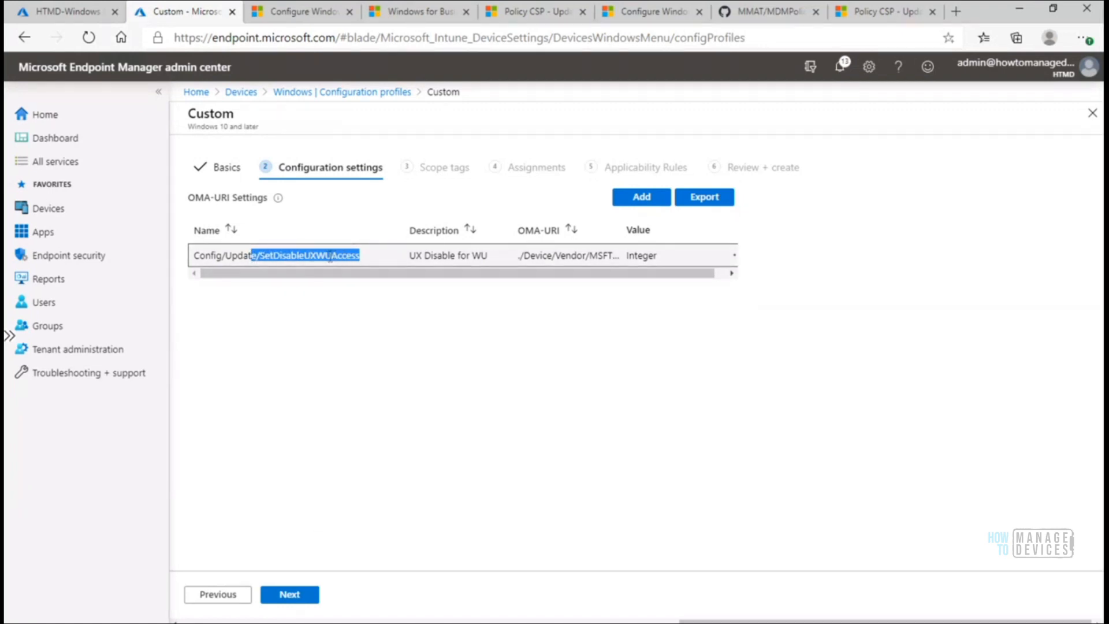
Keep the Default scope tag and include the HTMD-Windows Devices group in the profile's assignments
left_click(299, 596)
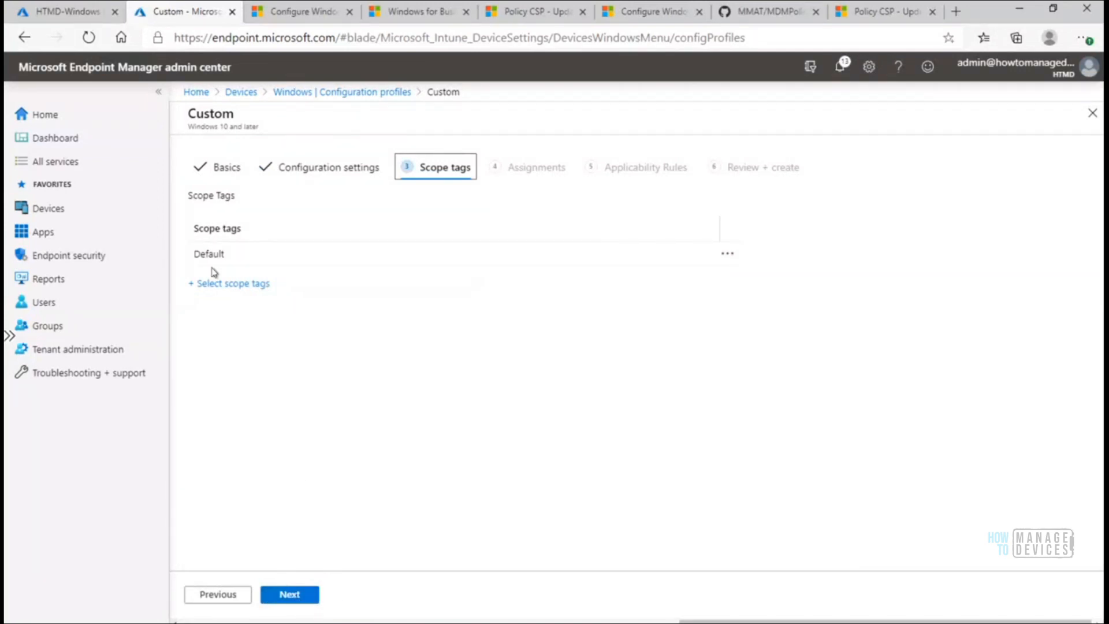
left_click(293, 596)
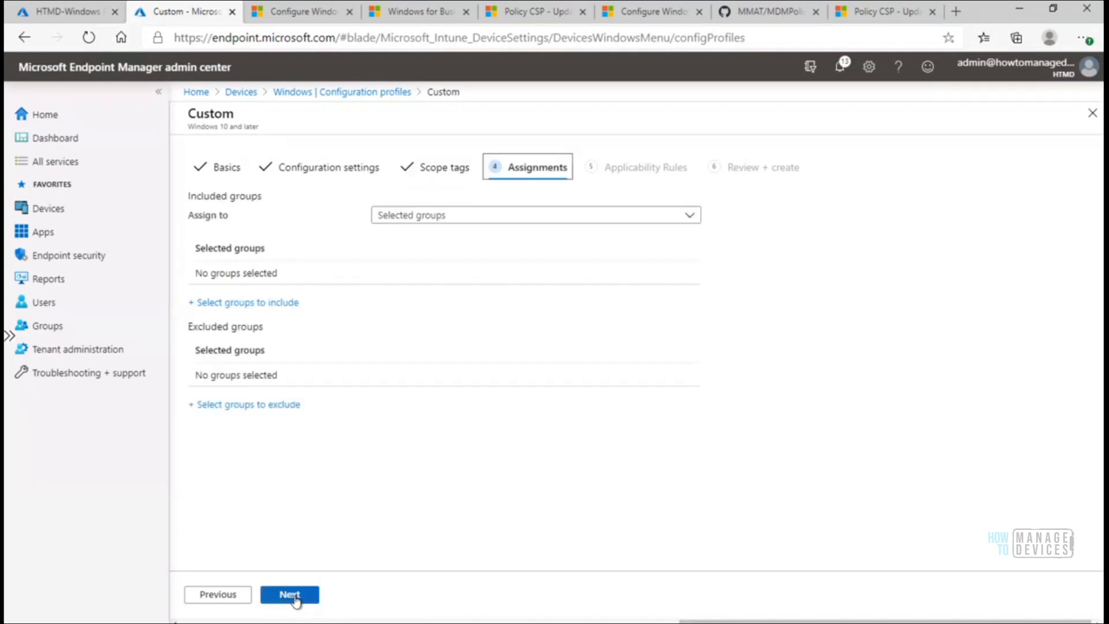
left_click(270, 308)
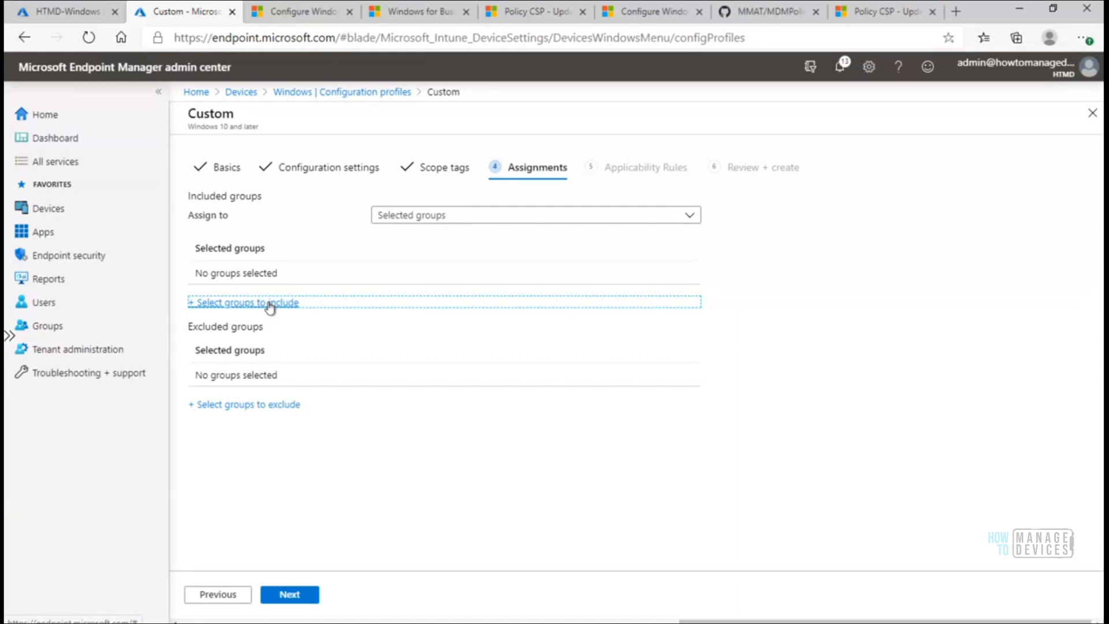
left_click(270, 302)
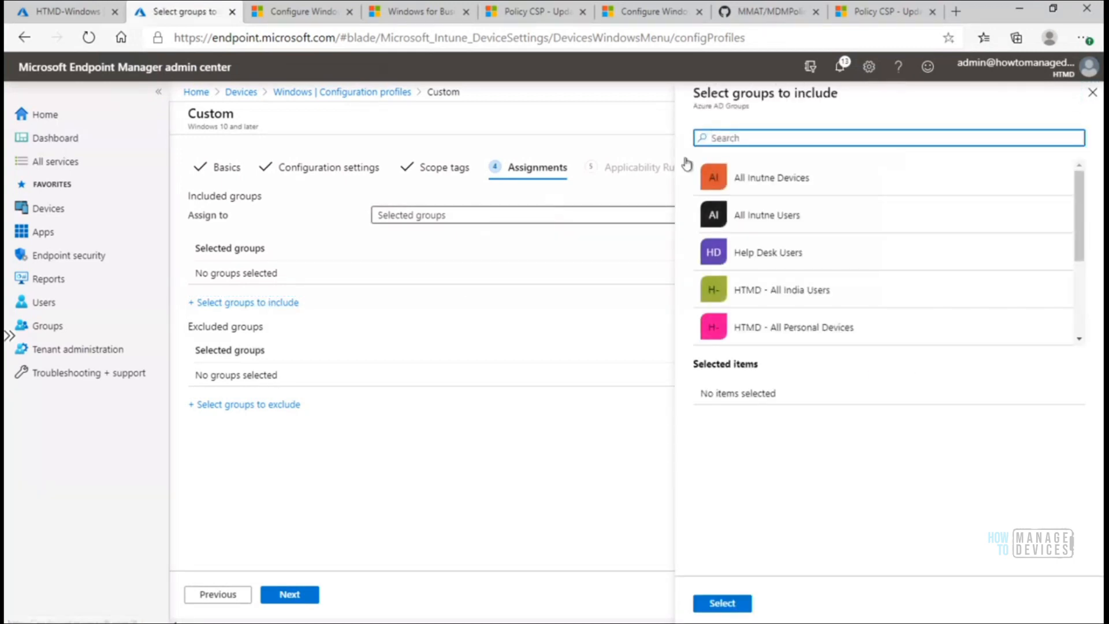
type("HTMD")
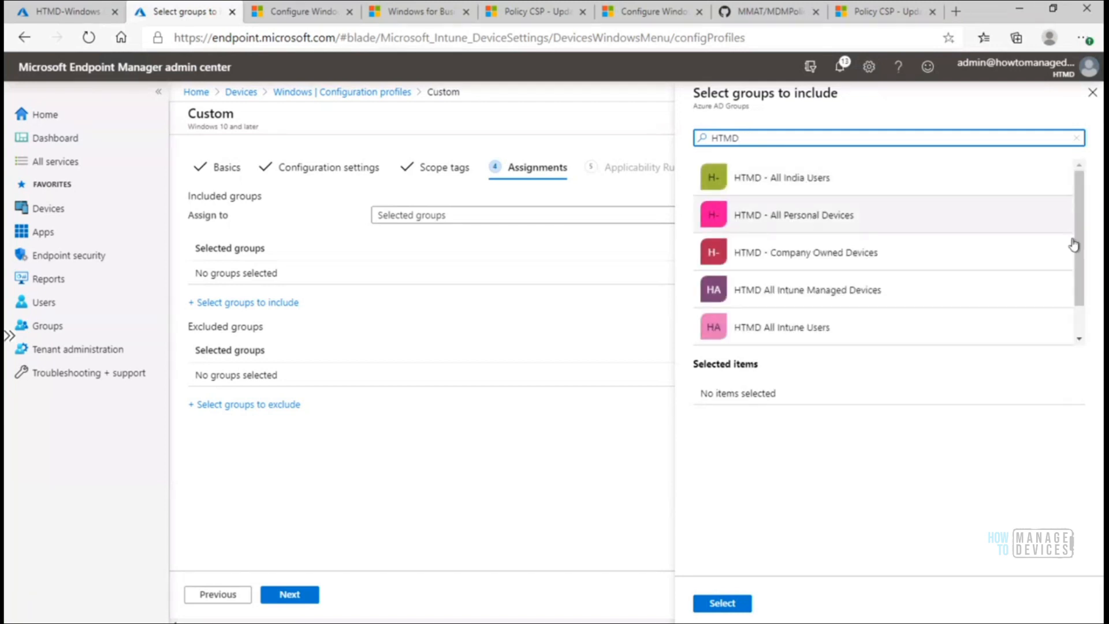
left_click_drag(1081, 256, 1081, 330)
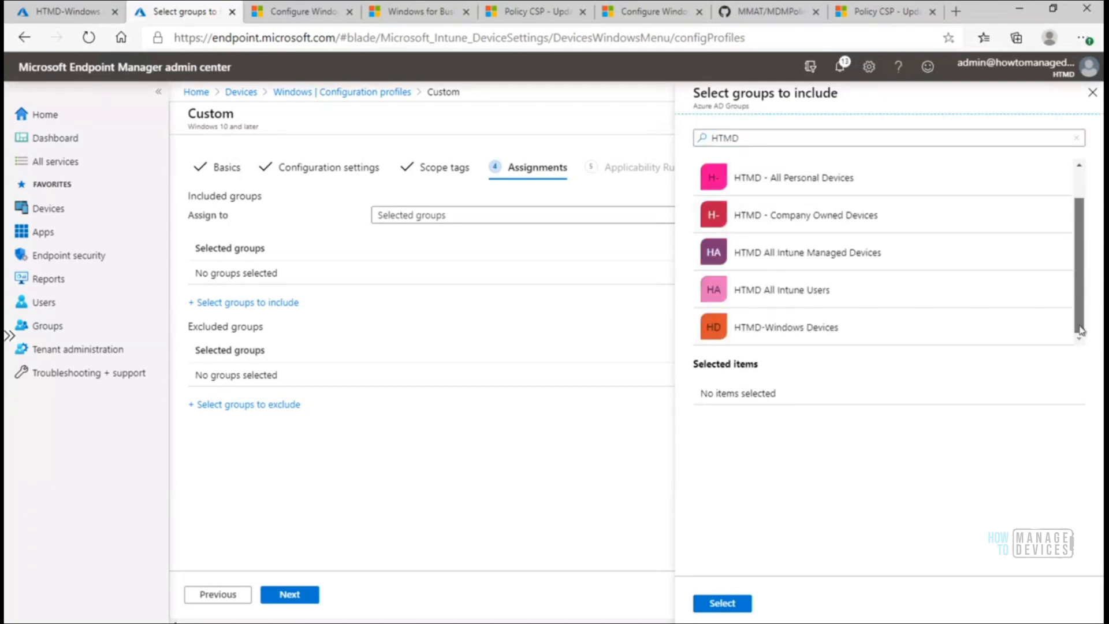
left_click(817, 333)
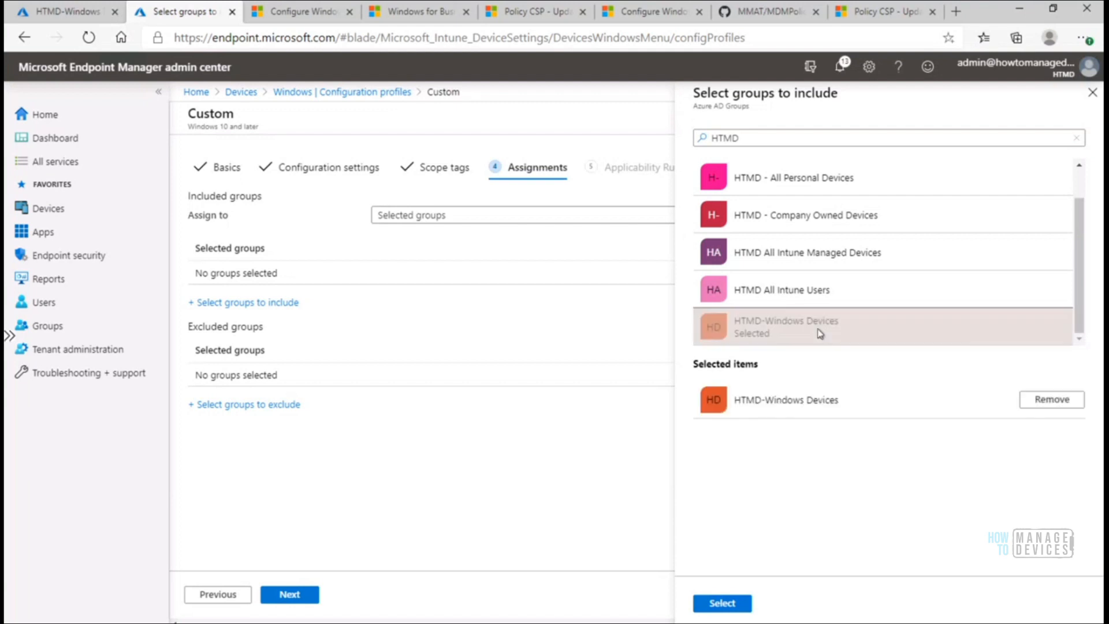
left_click(722, 604)
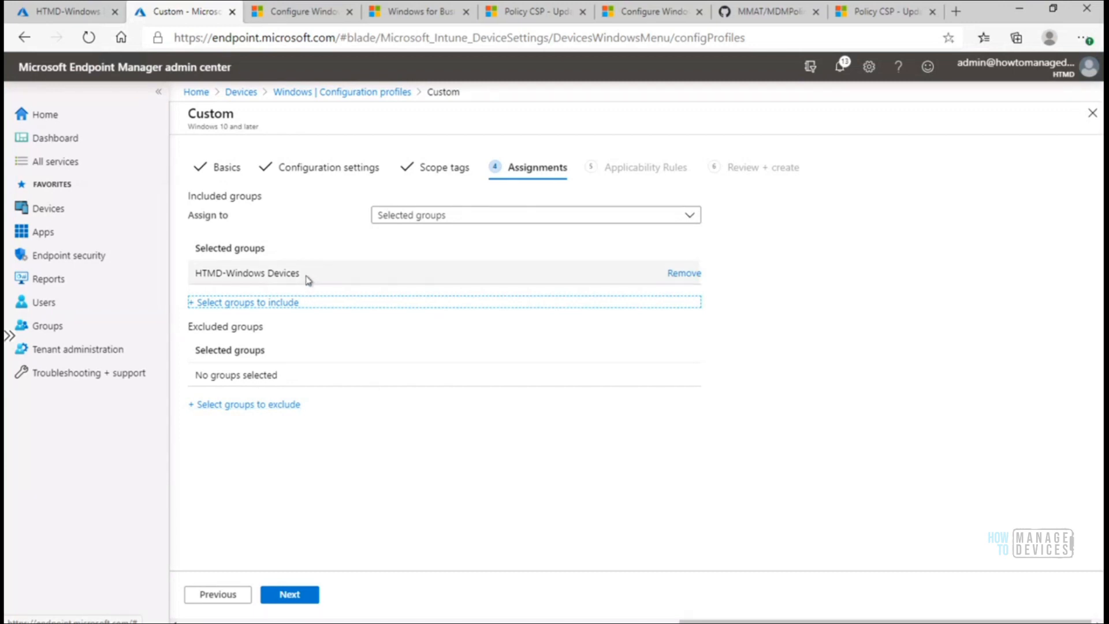
Check the membership rule and members of the HTMD-Windows Devices group in the Azure portal, and return to the custom profile
left_click_drag(302, 277, 193, 278)
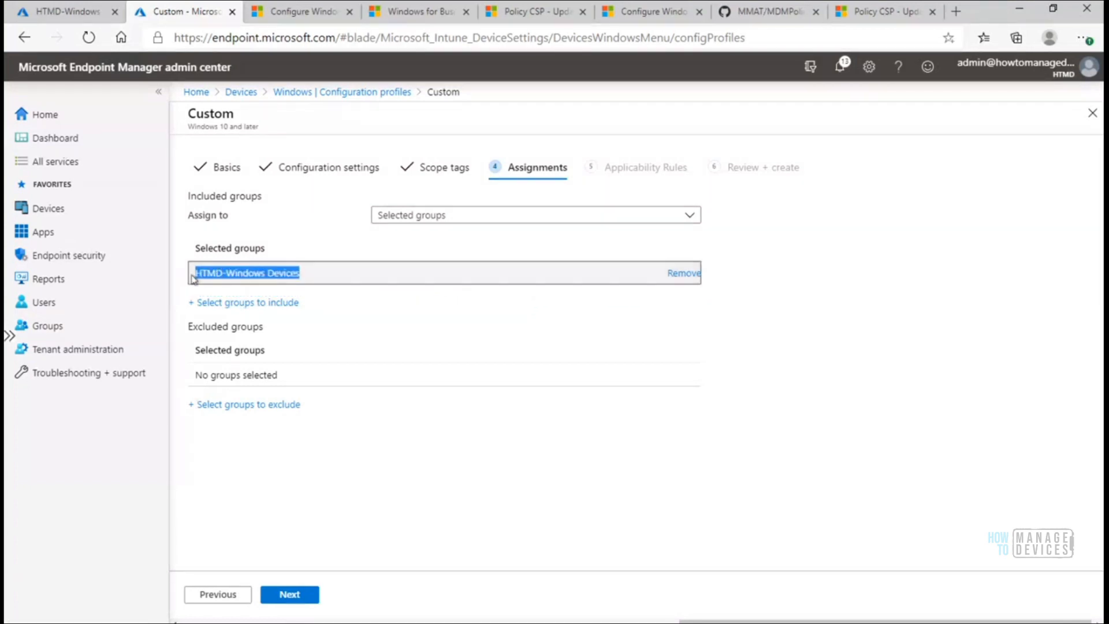
left_click(81, 19)
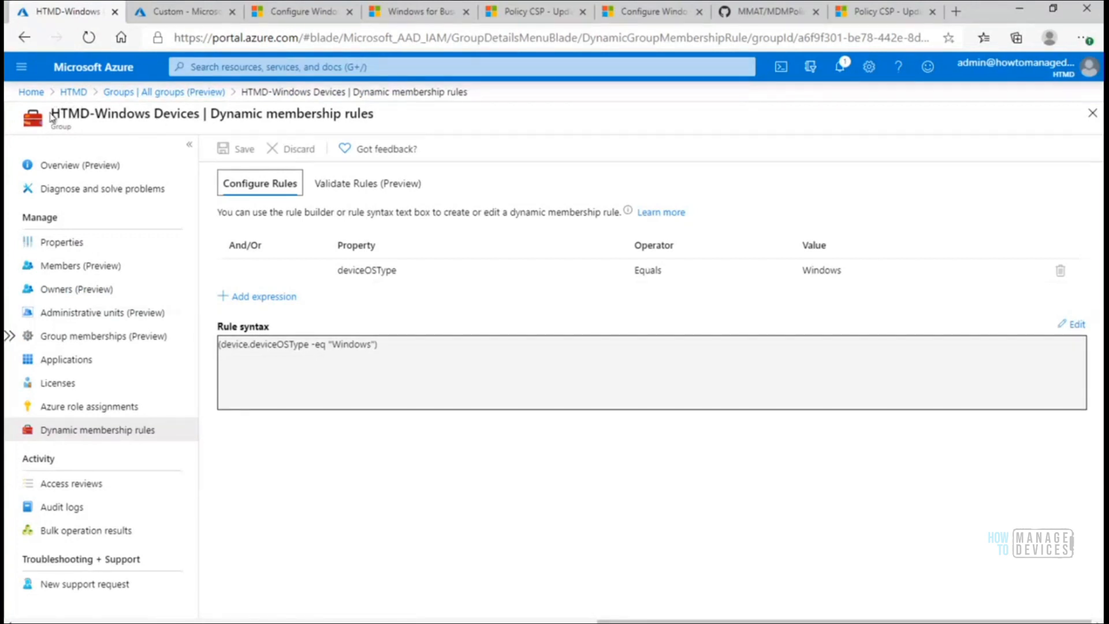
left_click(85, 266)
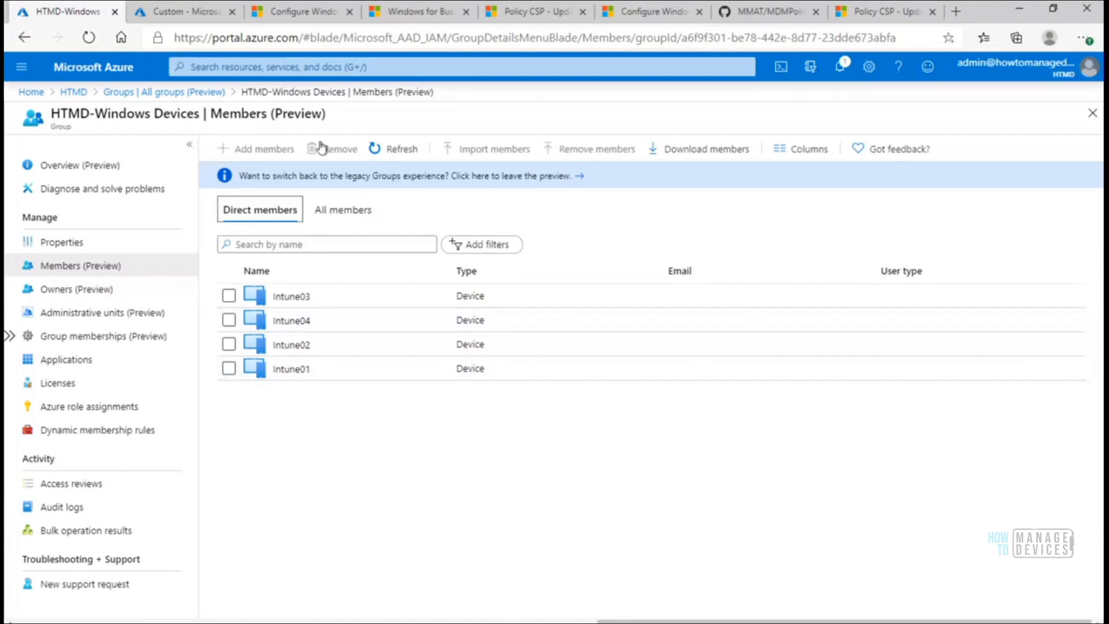
left_click(193, 13)
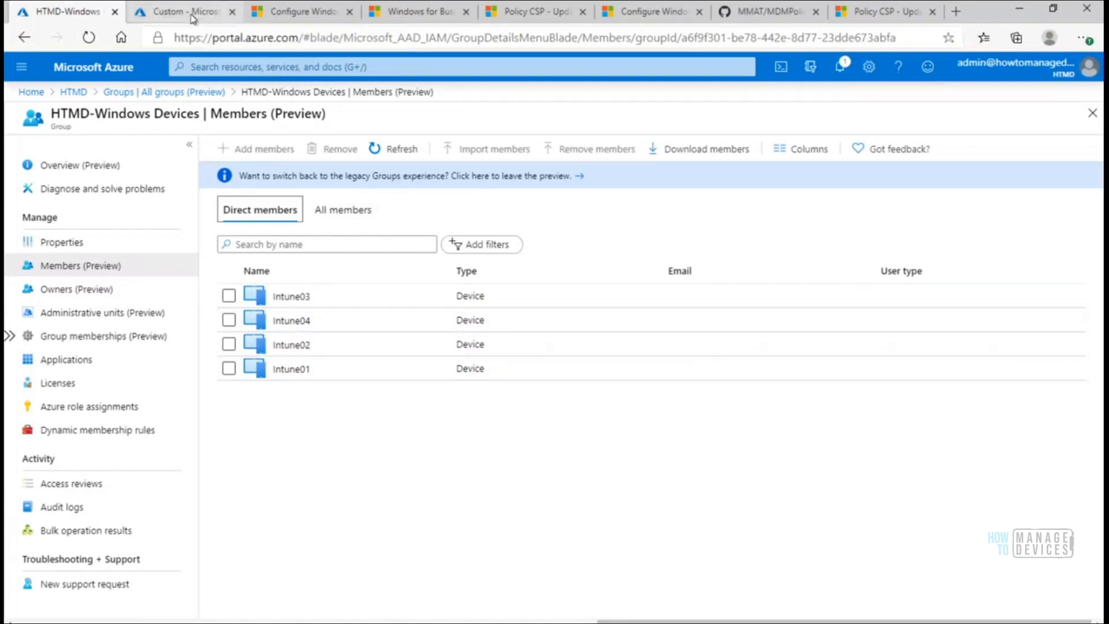
Proceed with empty applicability rules and review the profile summary down to its assignments
left_click(294, 601)
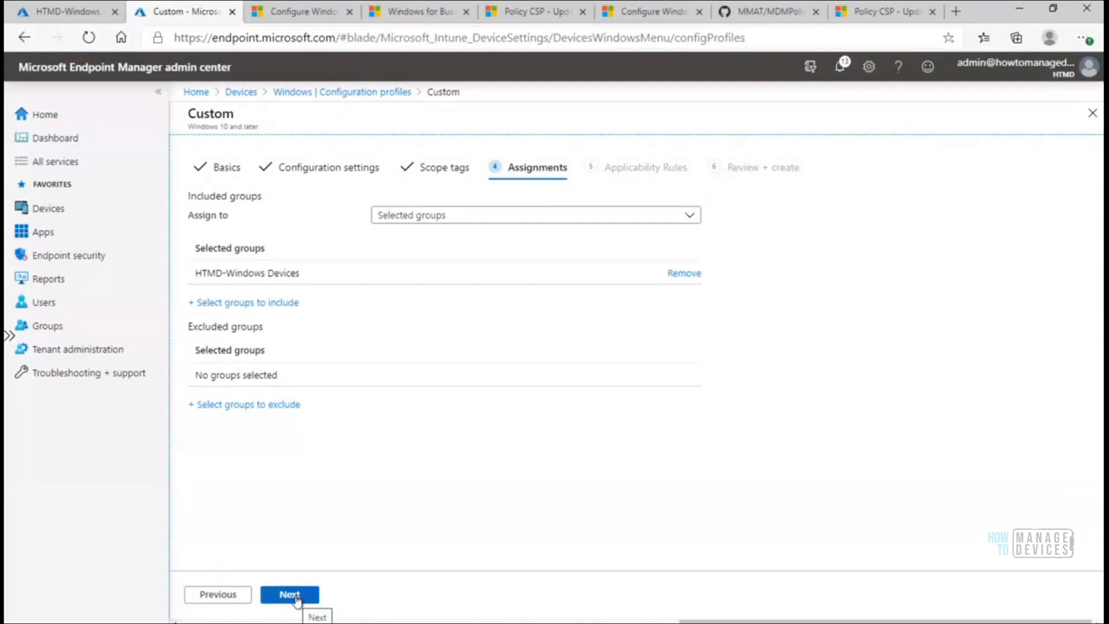
left_click(295, 599)
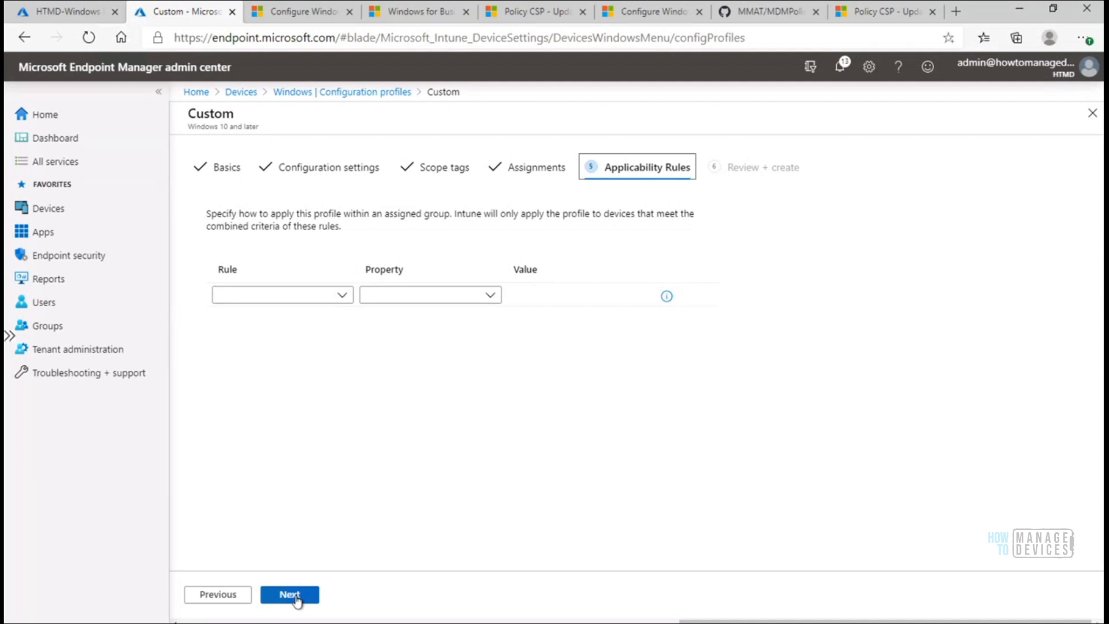
left_click(289, 595)
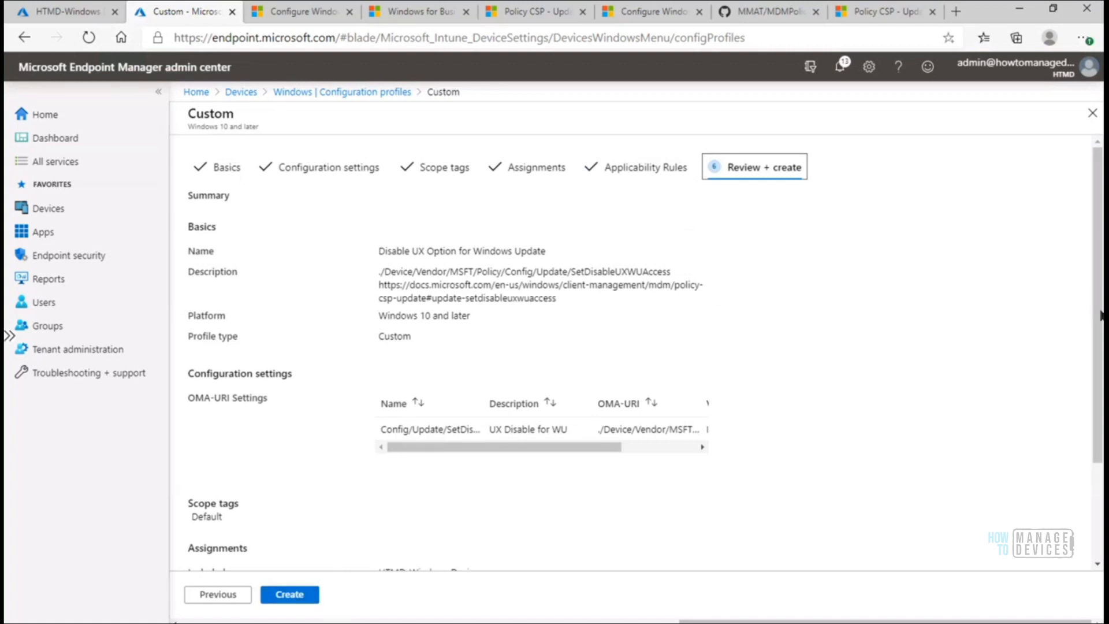
left_click_drag(1101, 346, 1103, 442)
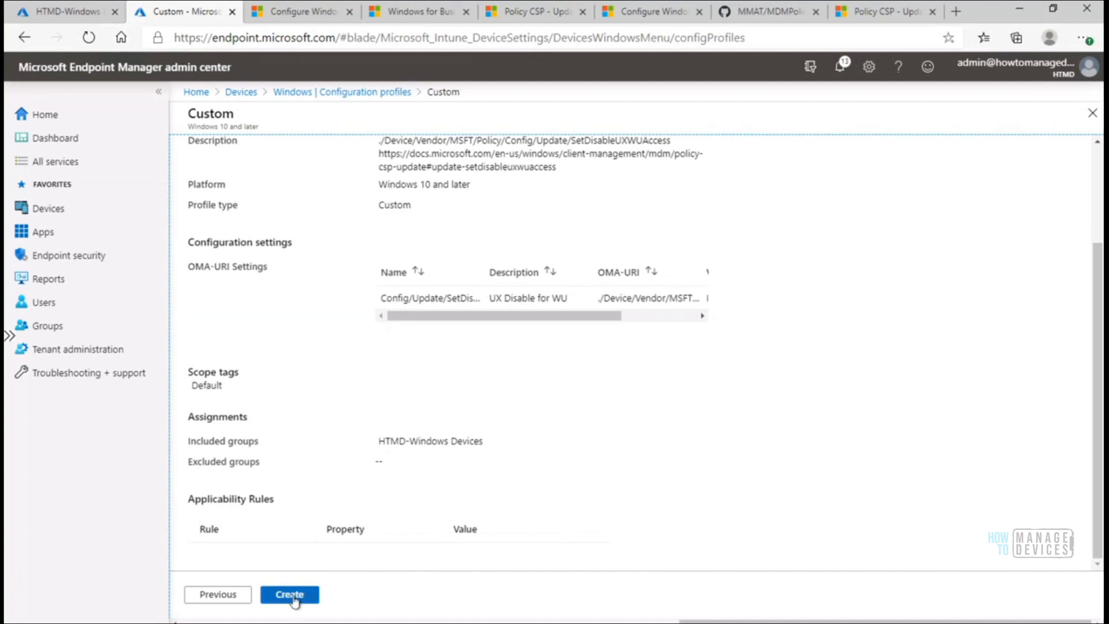
Go back to the profile's applicability rules and highlight the text explaining how they apply within an assigned group
left_click(219, 598)
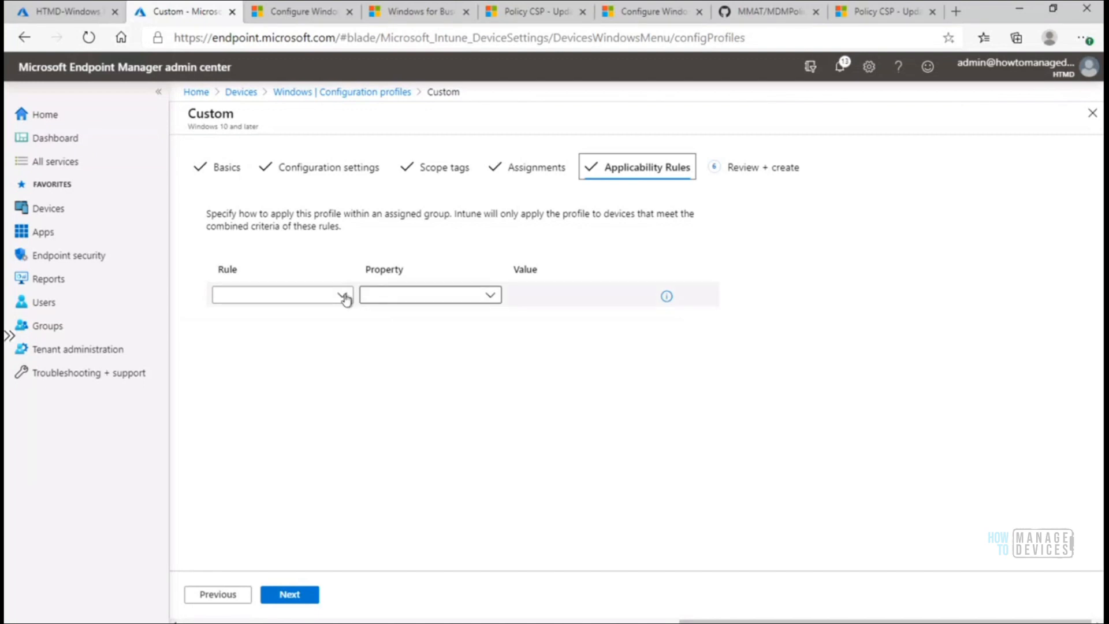
left_click(282, 226)
left_click_drag(343, 226, 203, 211)
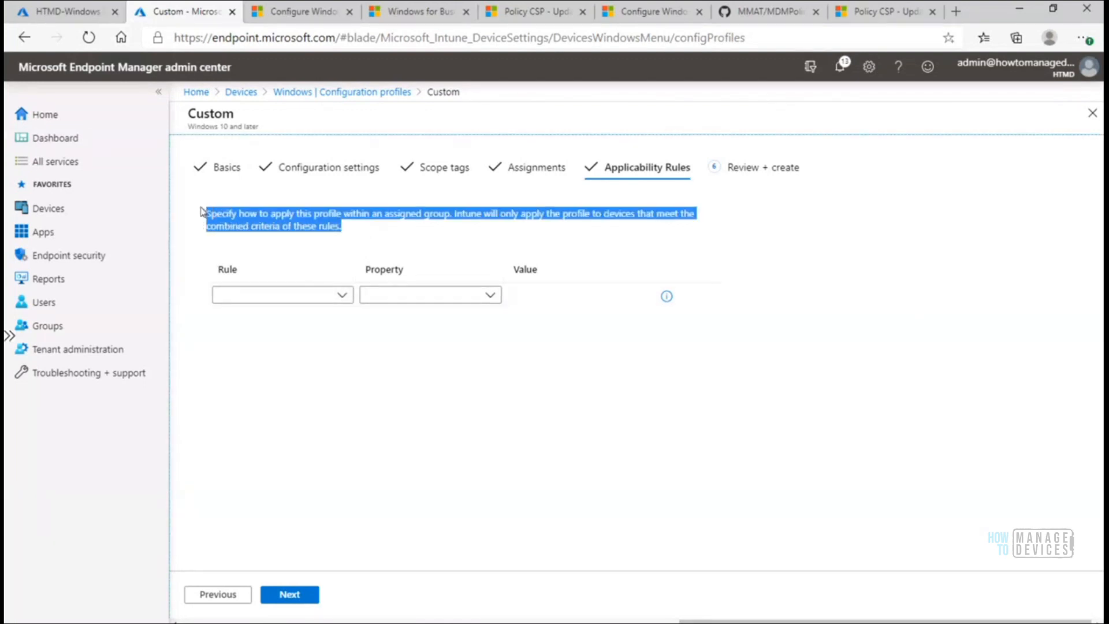
left_click(371, 231)
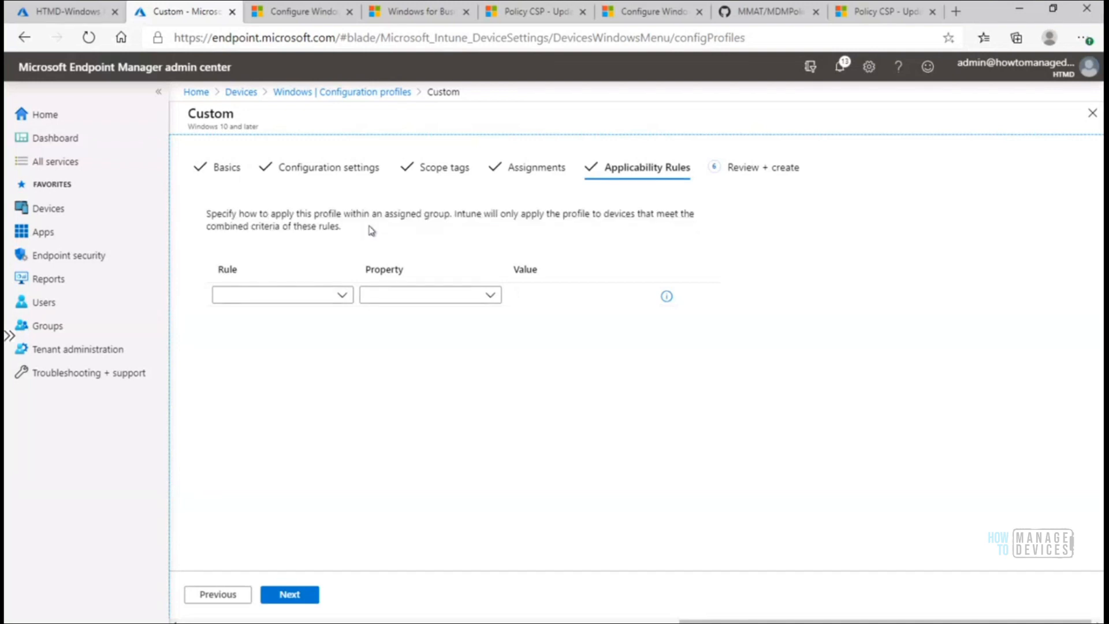
left_click_drag(343, 226, 202, 213)
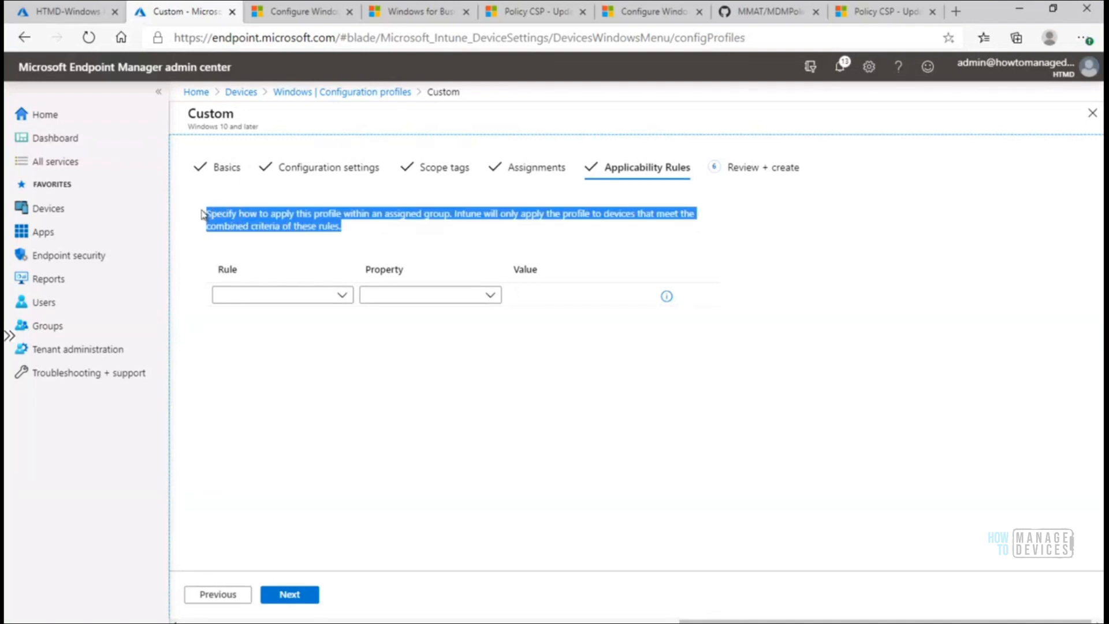
Set the first applicability rule to "Assign profile if" with OS edition as the property and Windows 10 Enterprise as the value
left_click(342, 296)
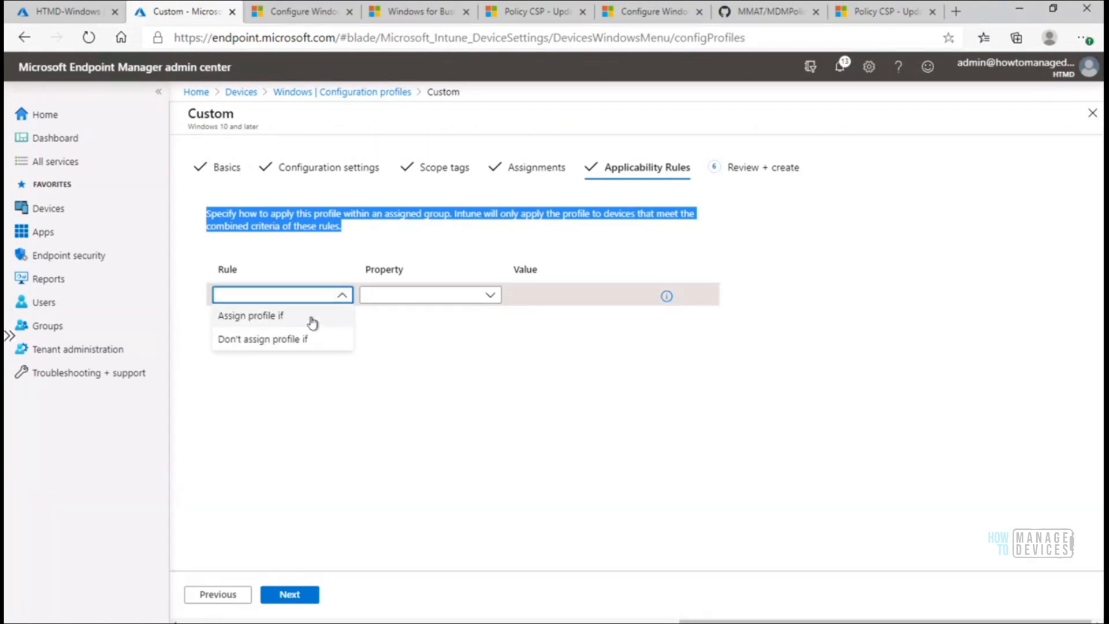
left_click(312, 319)
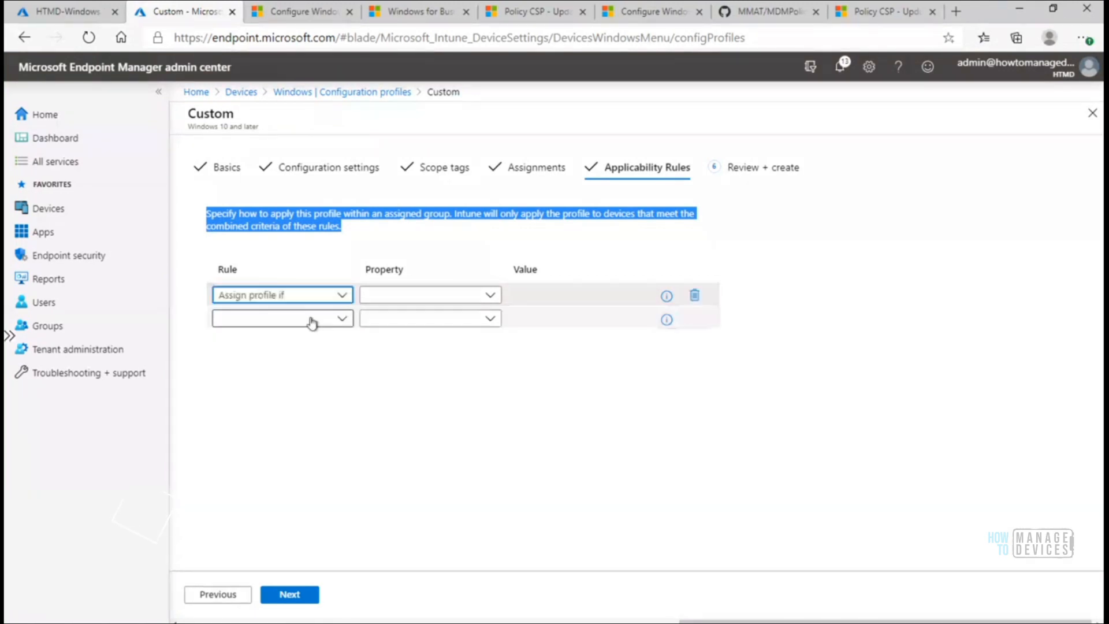
left_click(489, 297)
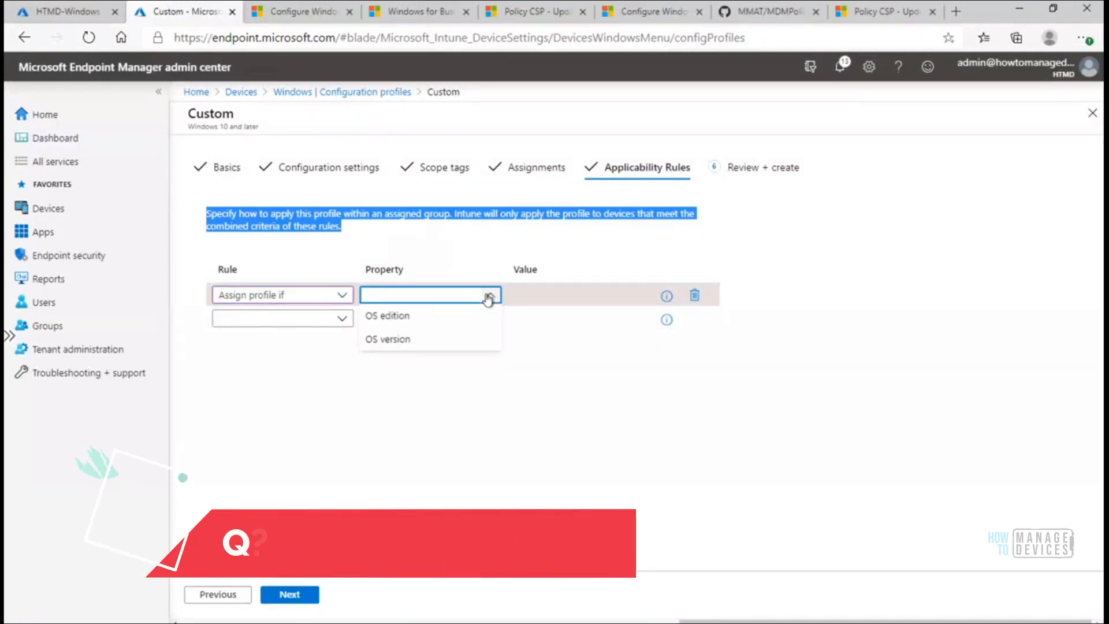
left_click(441, 319)
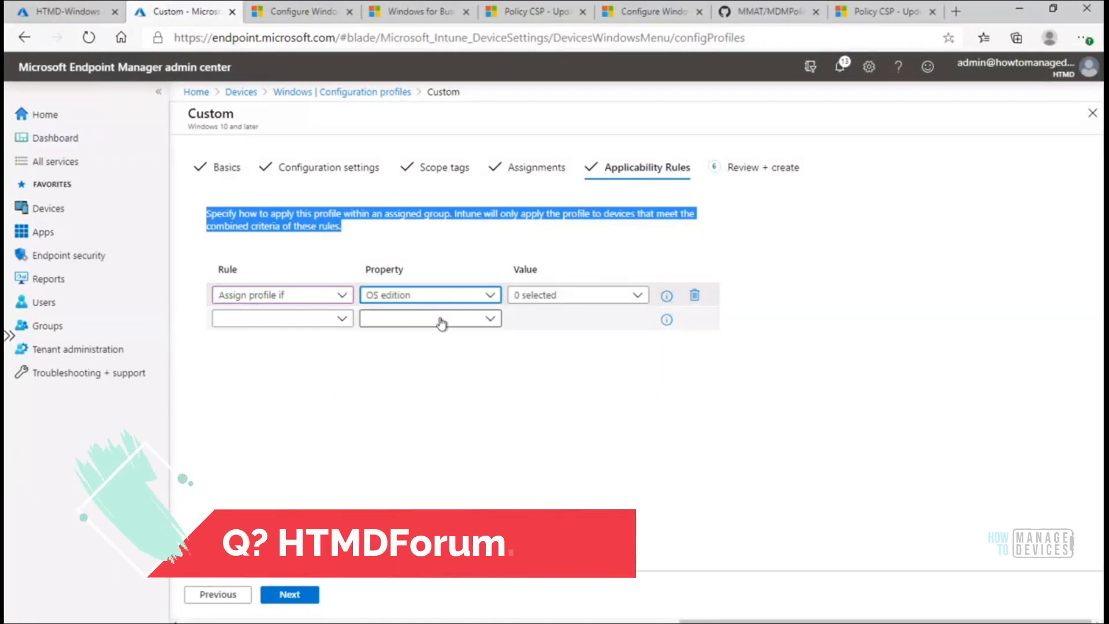
left_click(592, 299)
left_click(589, 314)
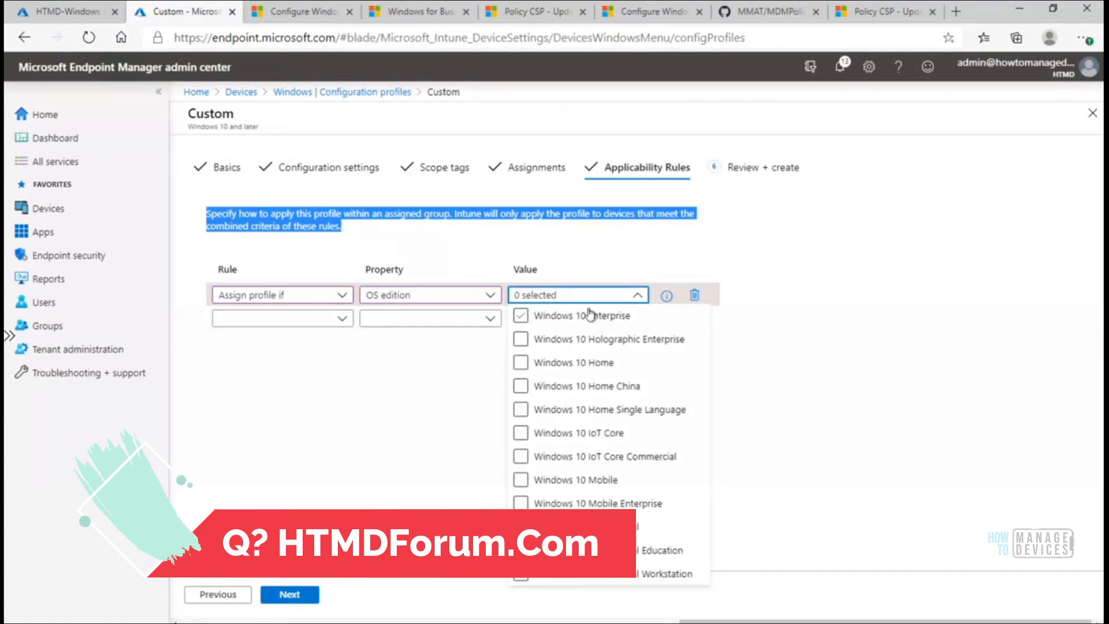
Change the property of the first applicability rule to OS version
left_click(489, 297)
left_click(488, 297)
left_click(451, 340)
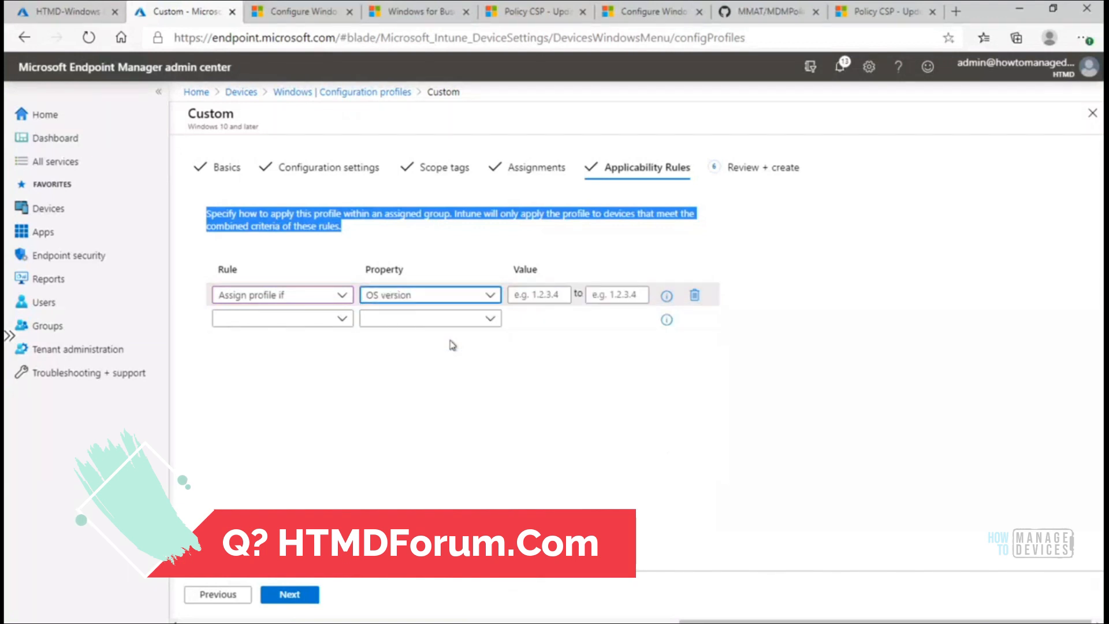
Delete the OS version applicability rule and proceed to the profile summary
left_click(558, 295)
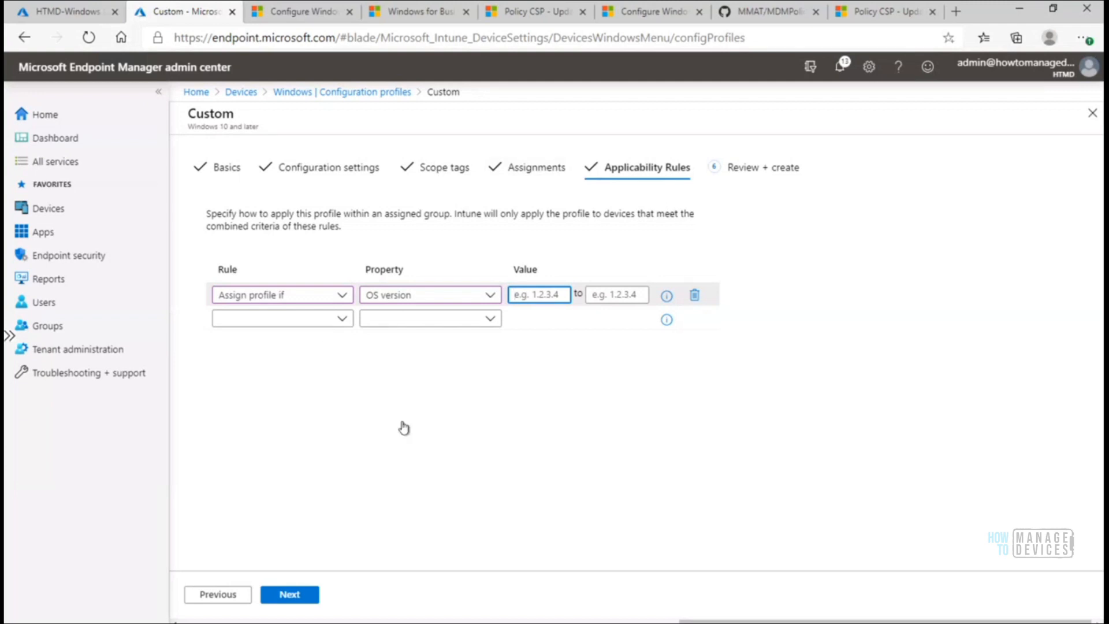
left_click(693, 298)
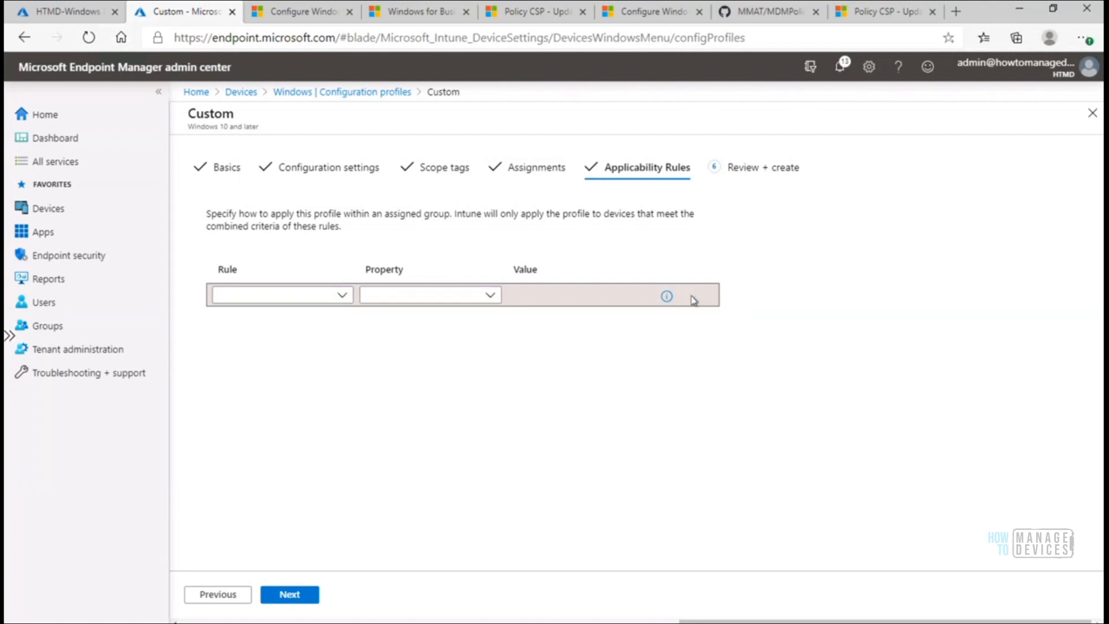
left_click(294, 600)
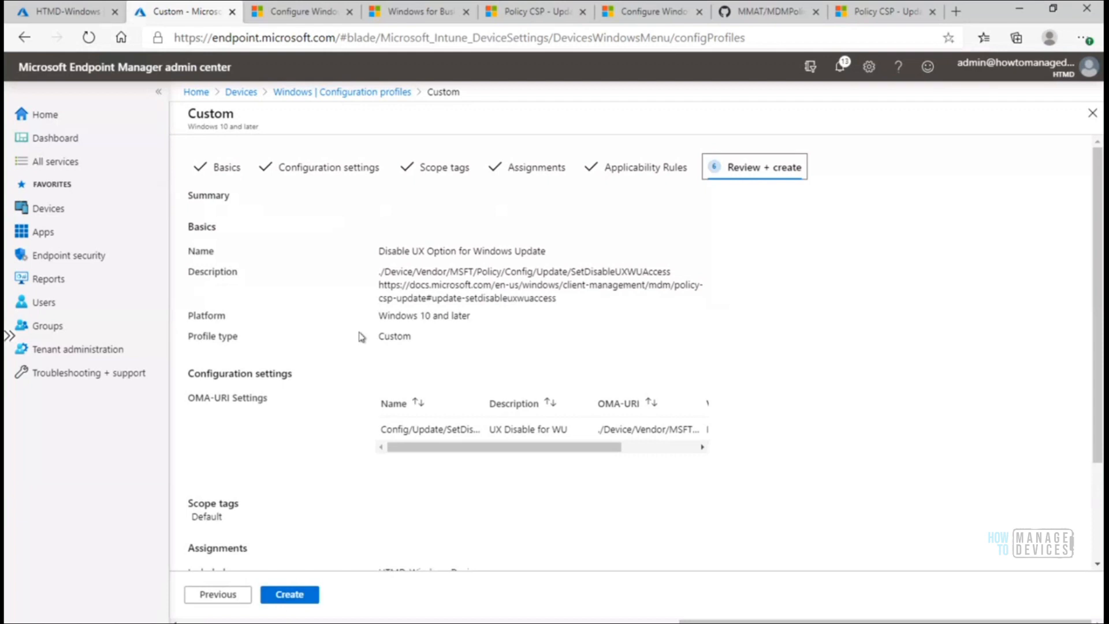
Review the profile summary, highlighting its name, description and included group and checking all columns of the OMA-URI settings
left_click_drag(382, 270, 614, 316)
left_click(682, 327)
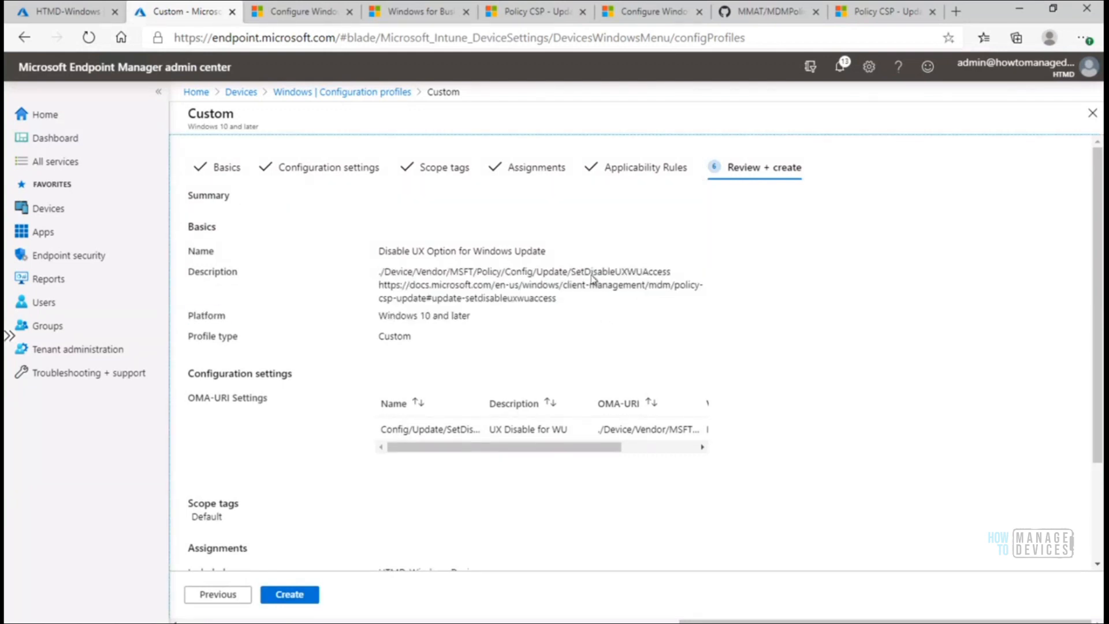
left_click_drag(545, 251, 384, 251)
scroll(1094, 248, "down", 3)
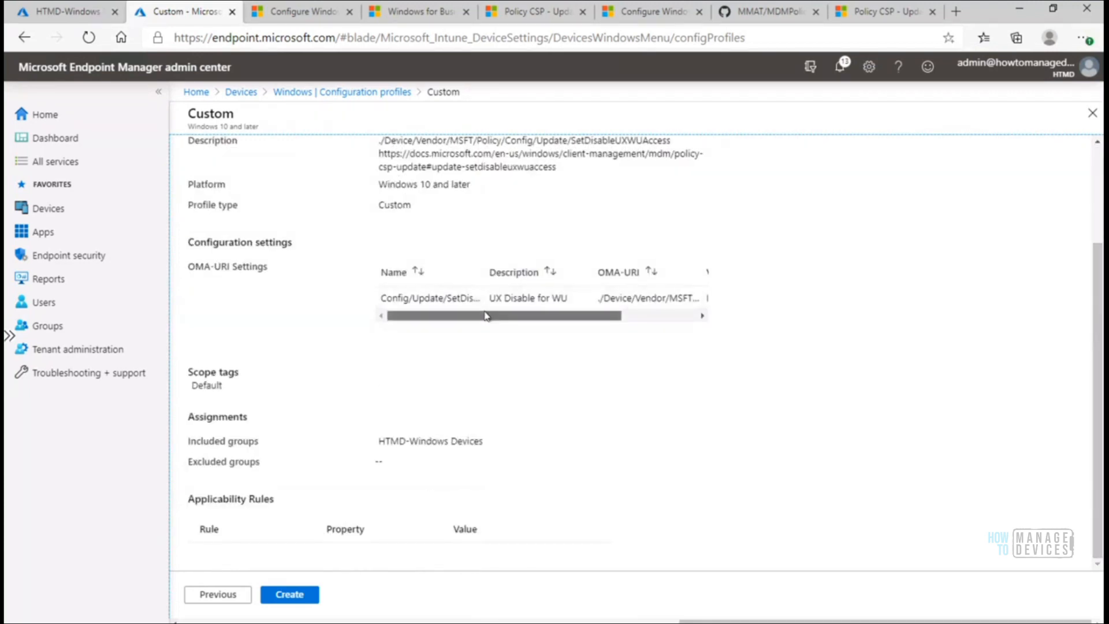
left_click_drag(486, 316, 641, 324)
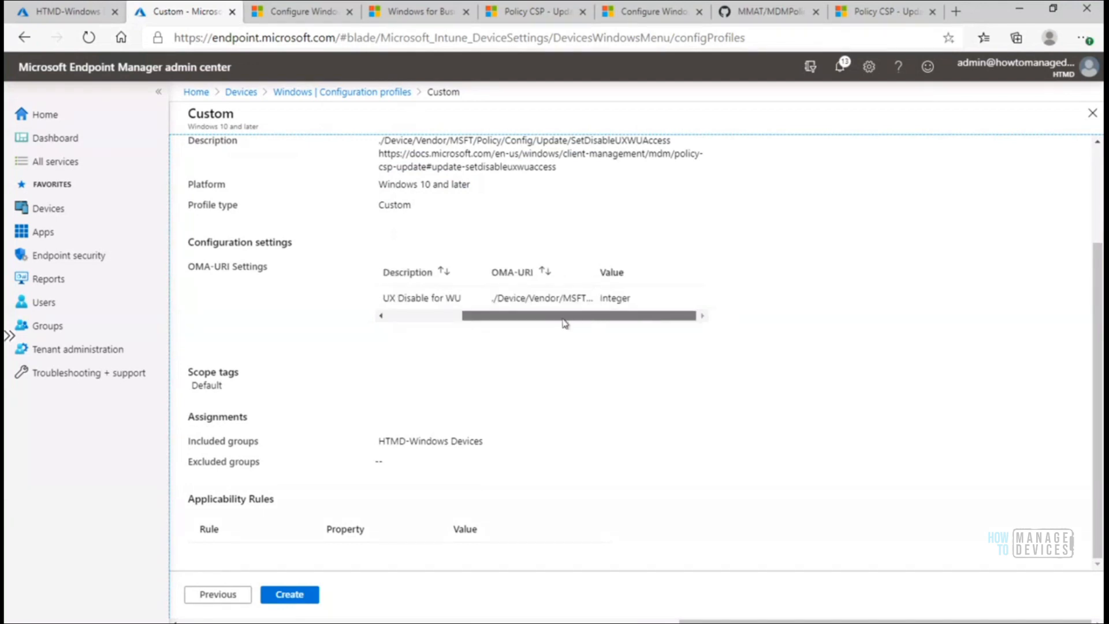
left_click_drag(556, 323, 454, 316)
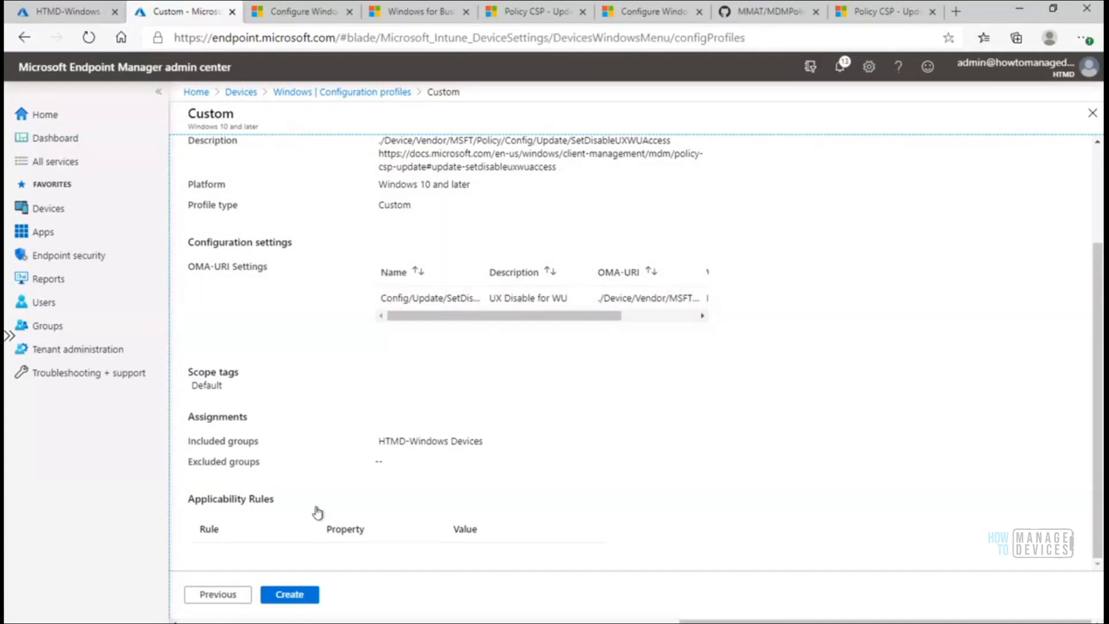
left_click_drag(378, 443, 492, 440)
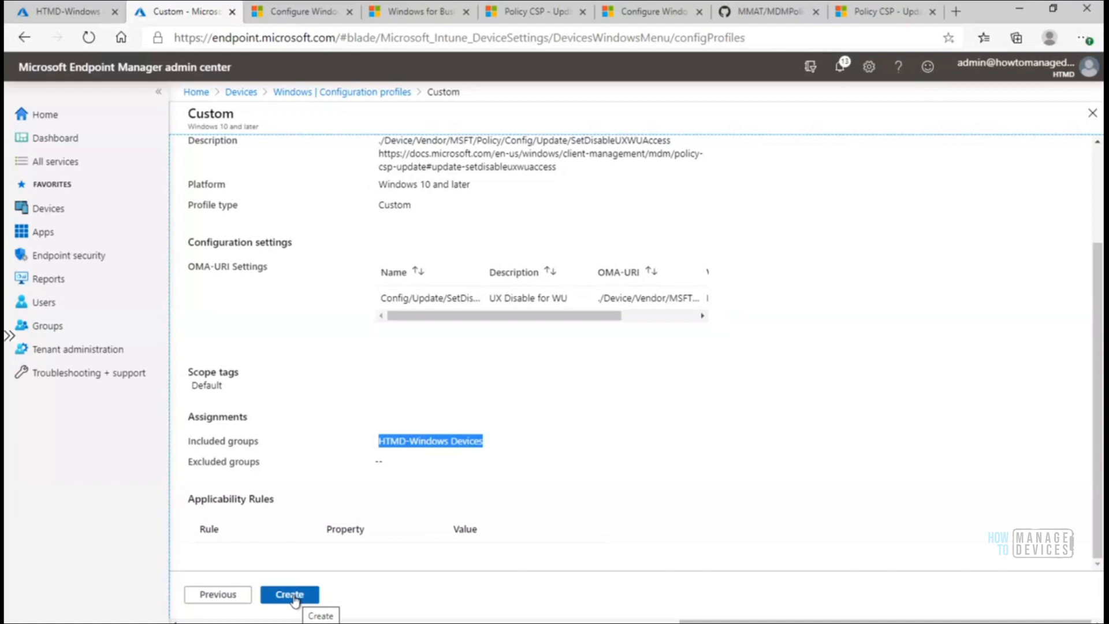
Recheck the profile's assignments and applicability rules, and create the Disable UX Option for Windows Update profile
left_click(224, 596)
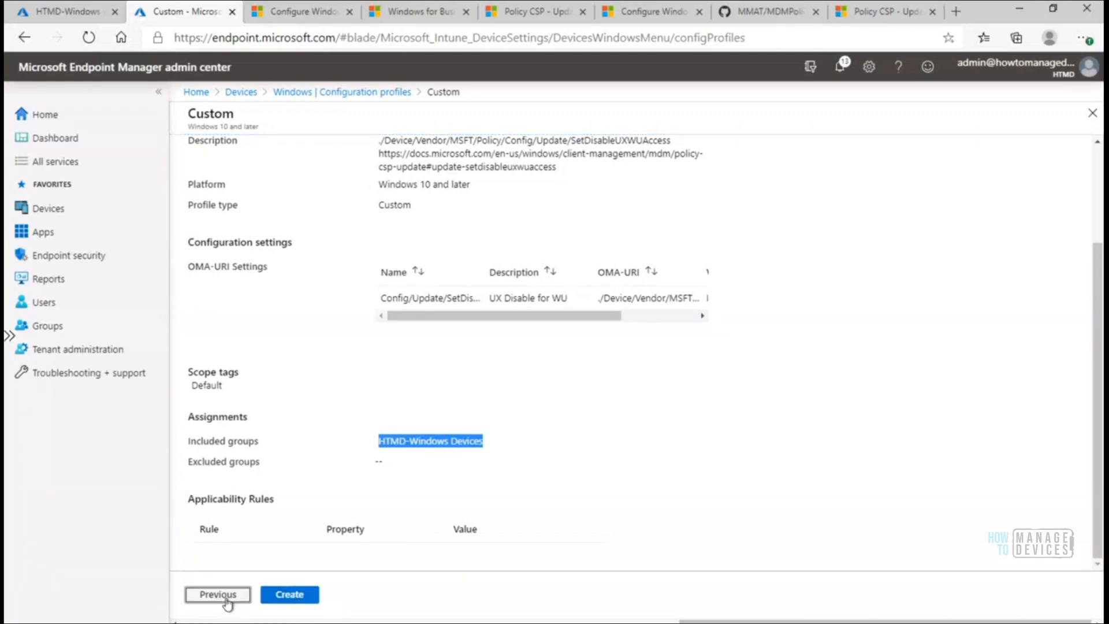
left_click(227, 599)
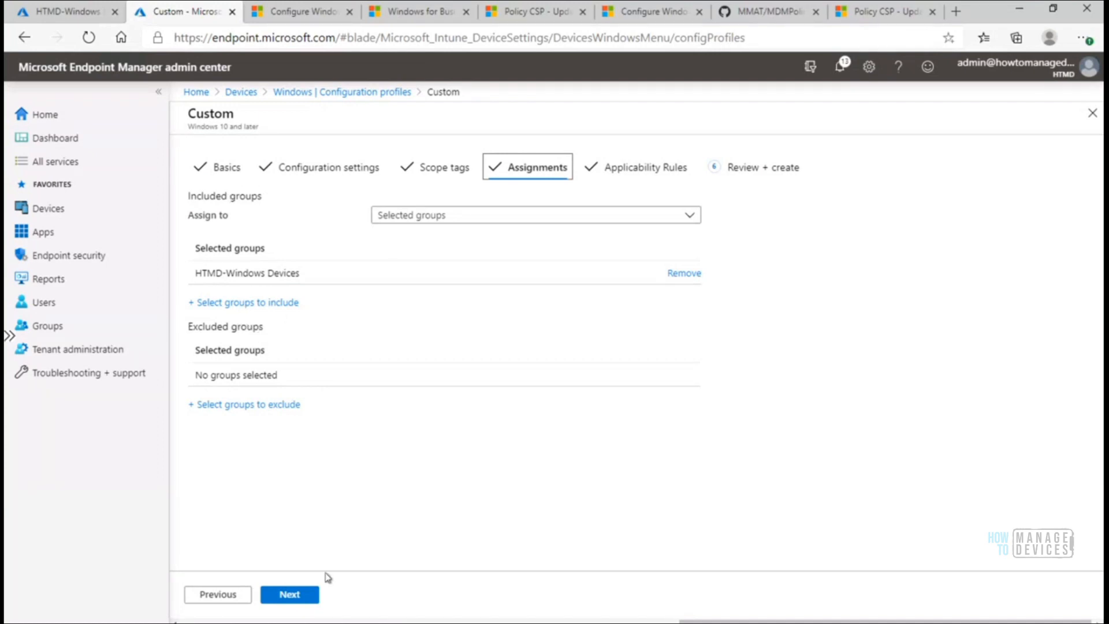
left_click(296, 599)
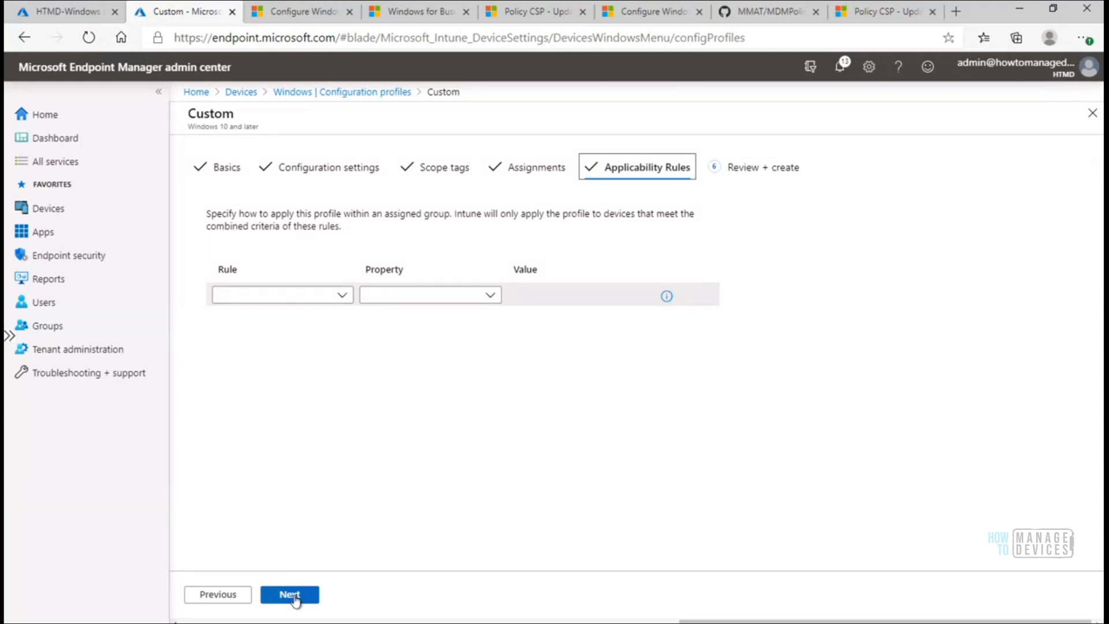
left_click(292, 595)
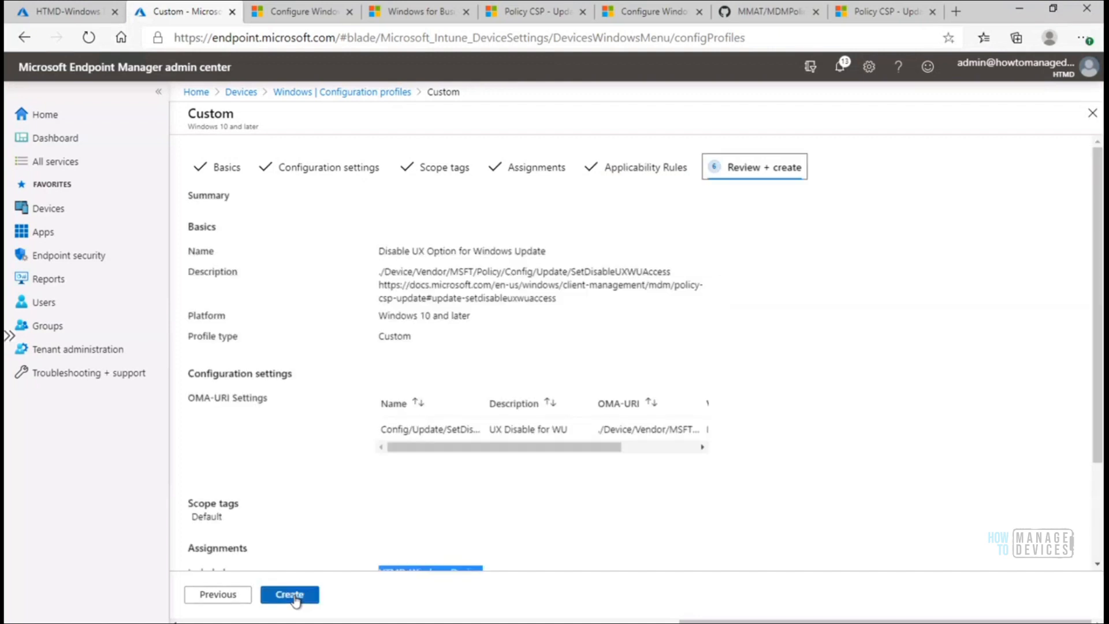
left_click(292, 597)
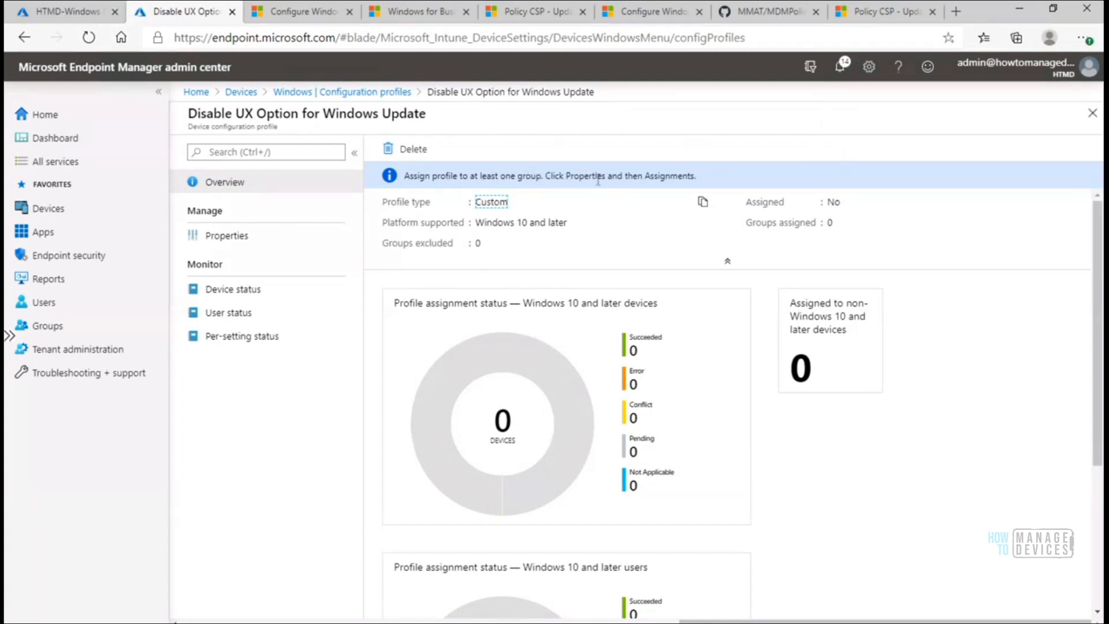
Highlight the group assignment message on the profile overview and check the portal notifications about the profile creation
left_click_drag(706, 180, 392, 182)
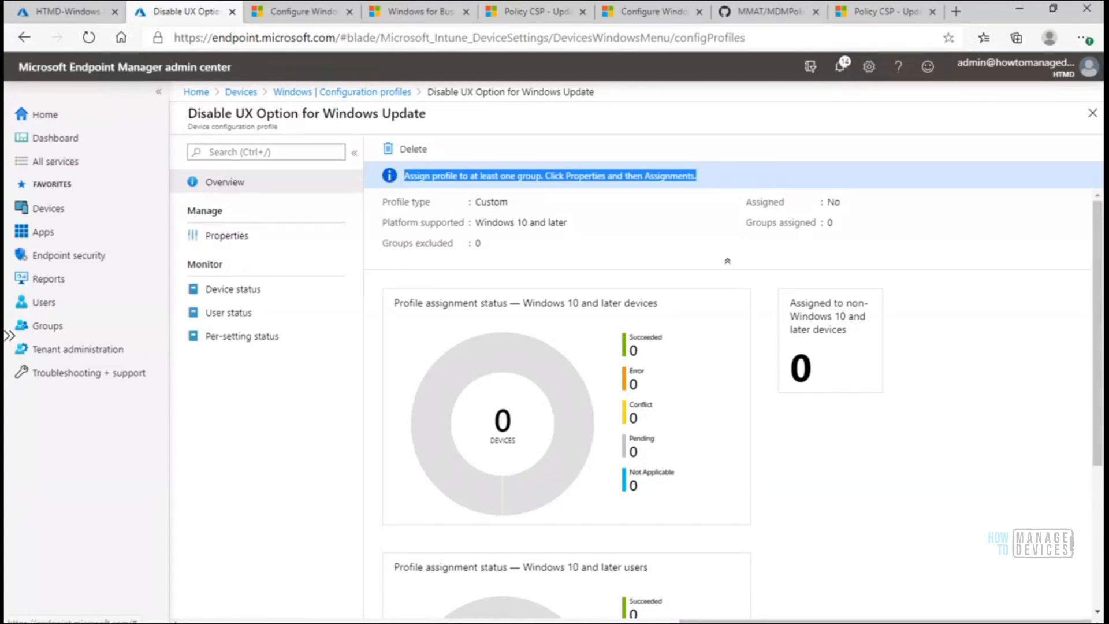
left_click(841, 68)
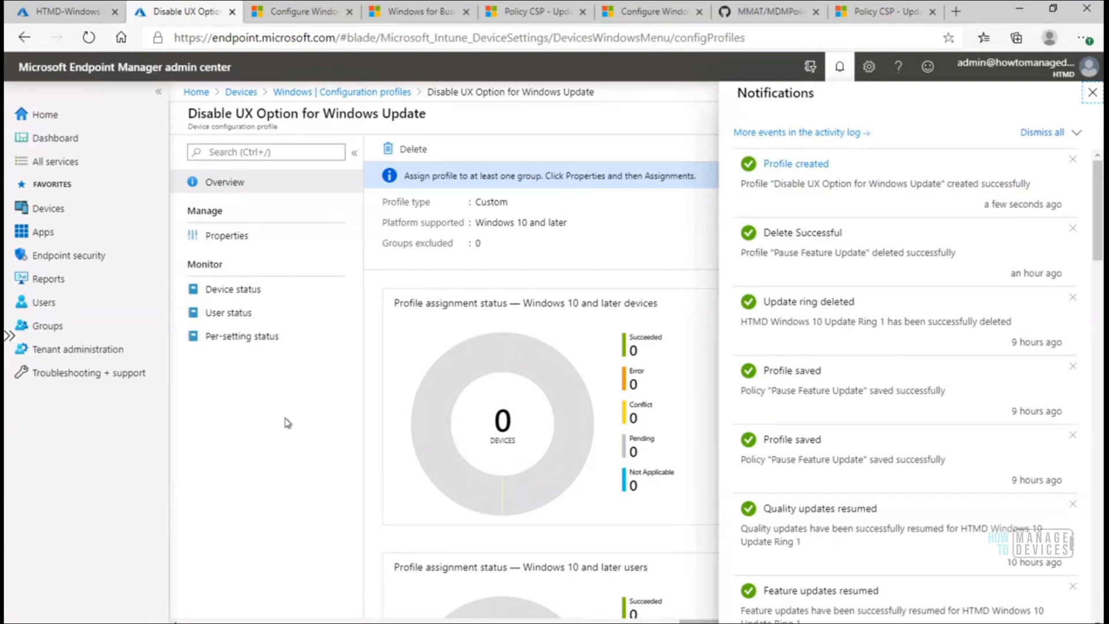
left_click(1092, 94)
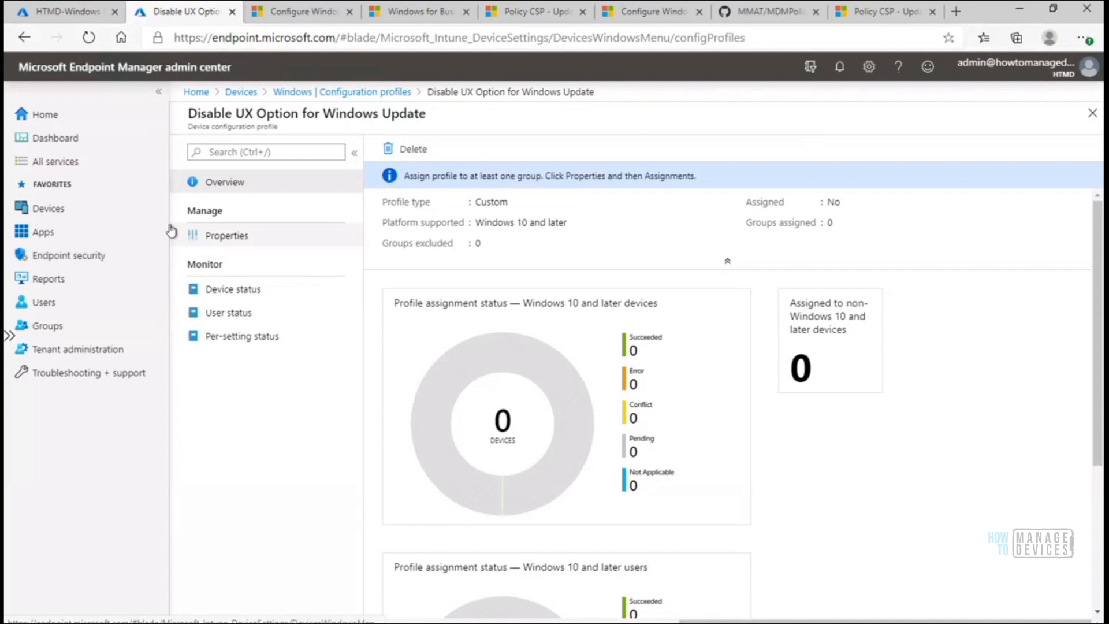
Examine the new profile's properties, the assignment details on its overview and its device status list
left_click(232, 239)
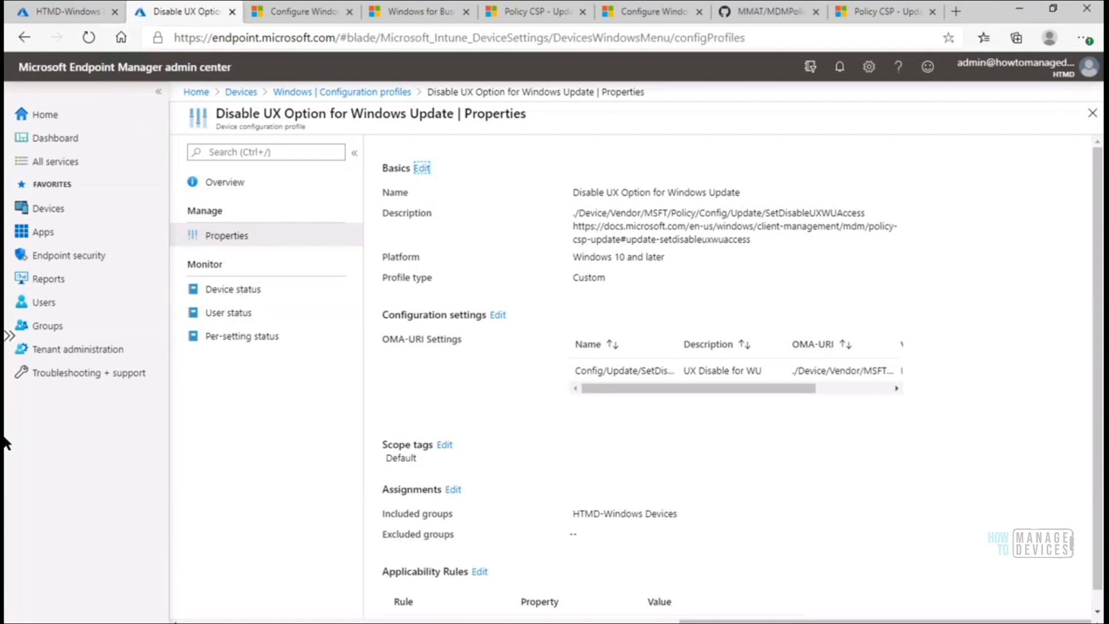
left_click(229, 190)
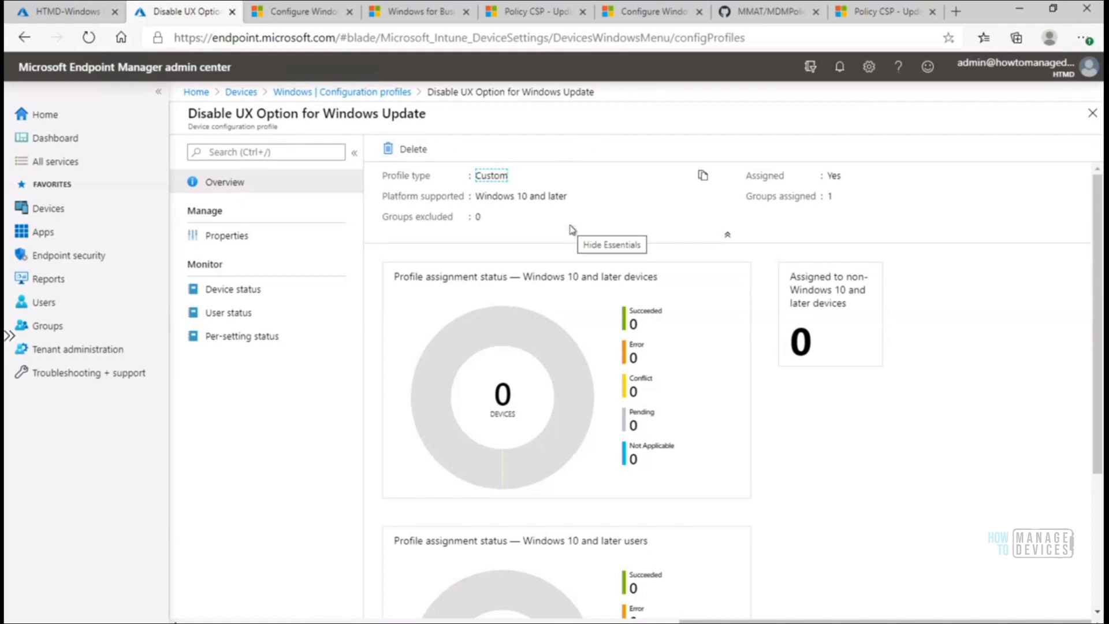
double_click(832, 197)
left_click_drag(574, 203, 381, 202)
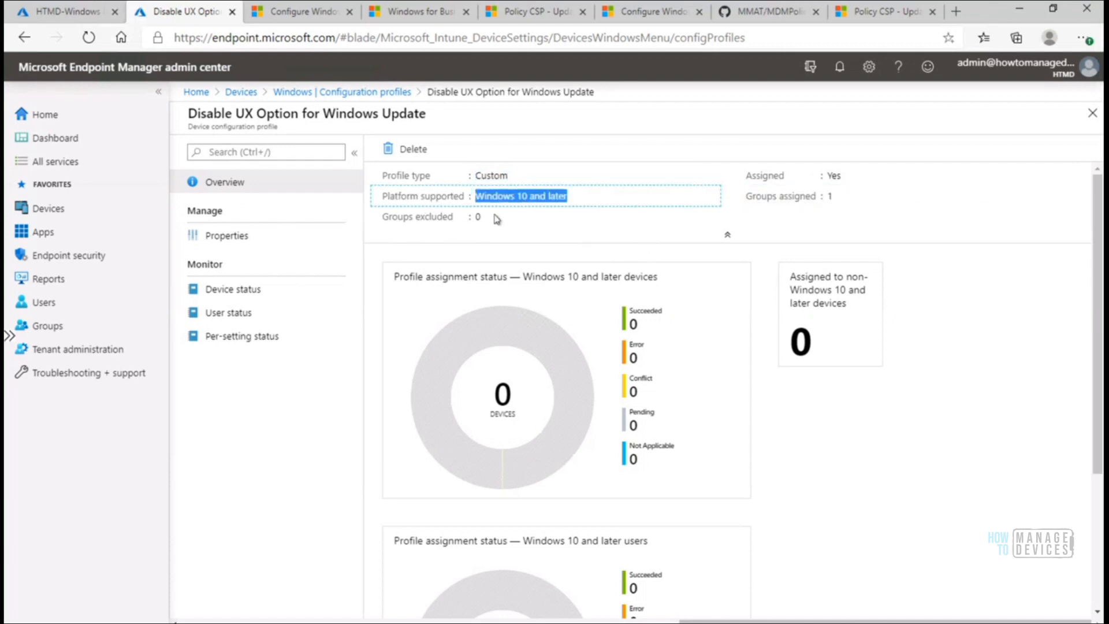
left_click_drag(701, 215, 382, 216)
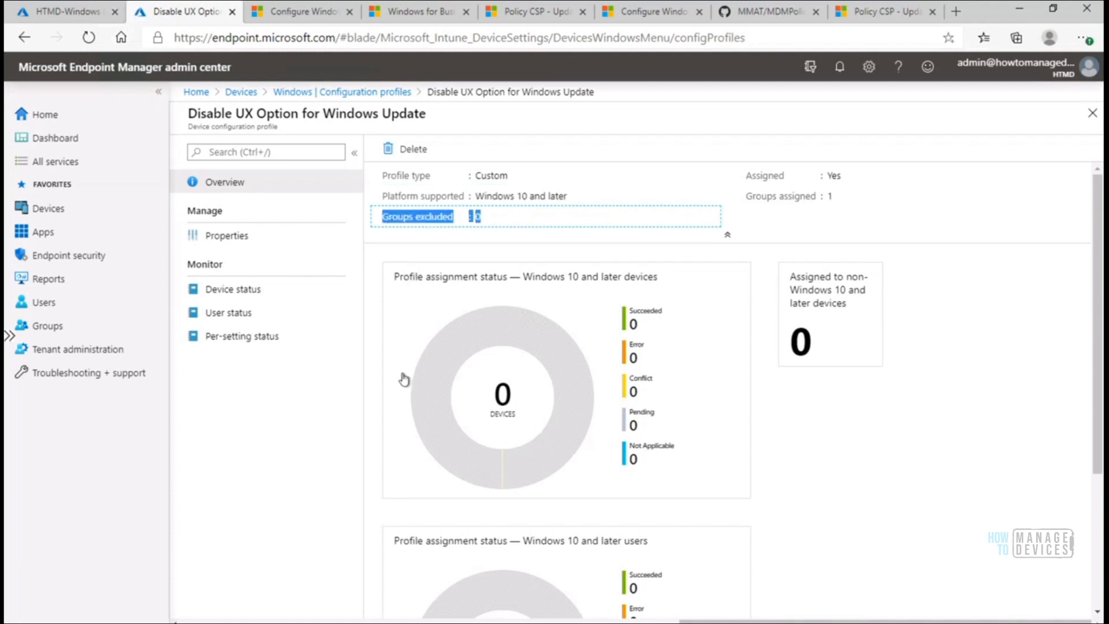
left_click(244, 294)
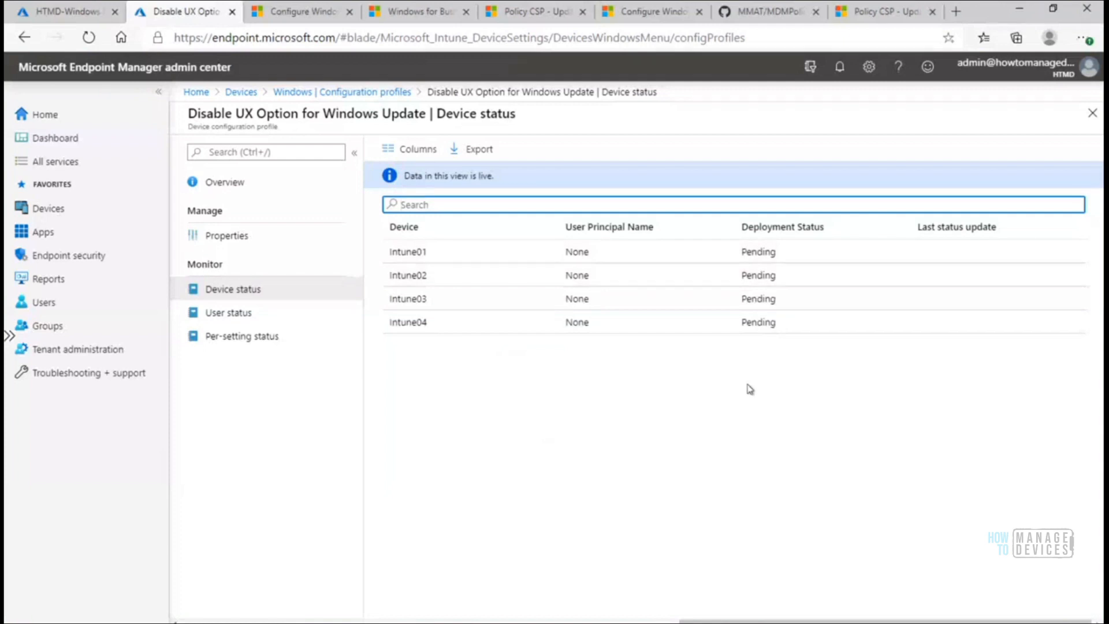
Switch to the Azure AD Joined remote desktop session and launch Event Viewer maximized by running eventvwr from a command prompt
left_click(668, 623)
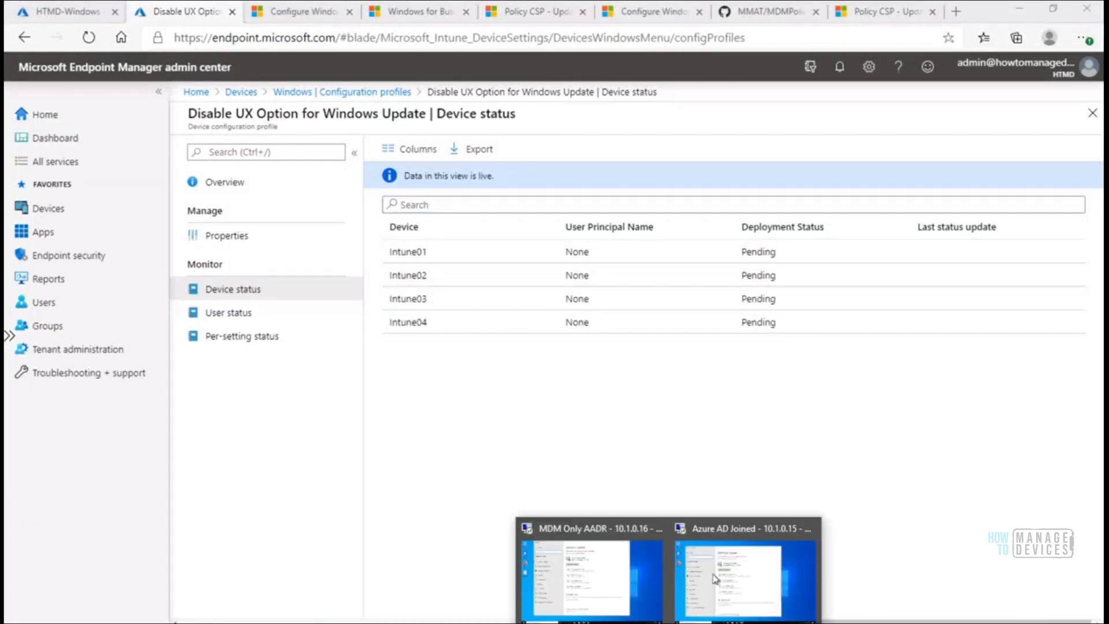
left_click(748, 578)
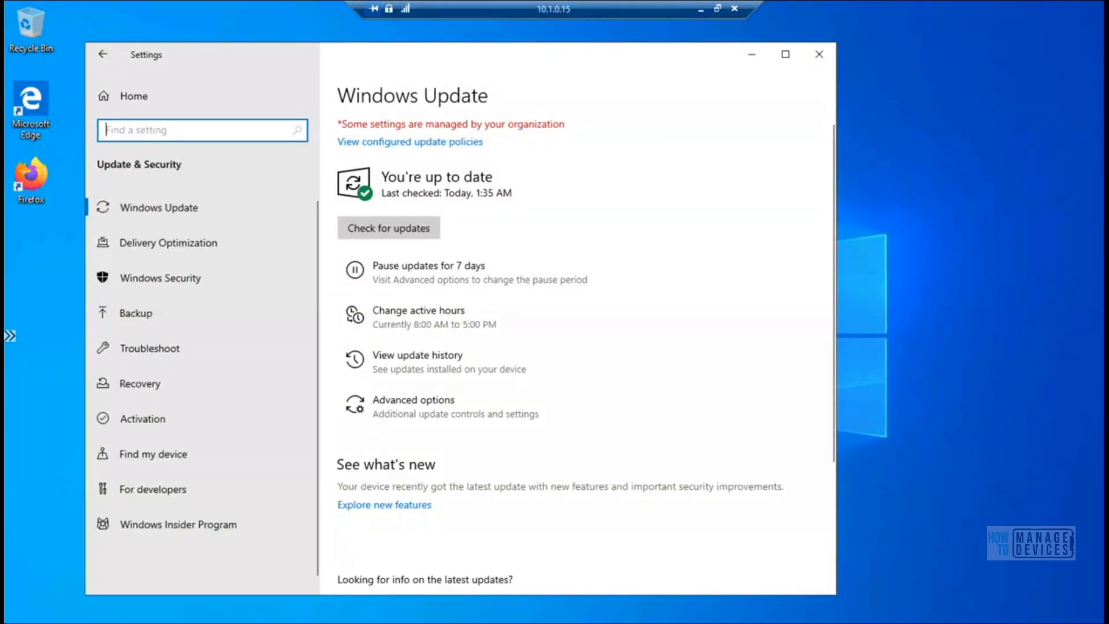
right_click(22, 621)
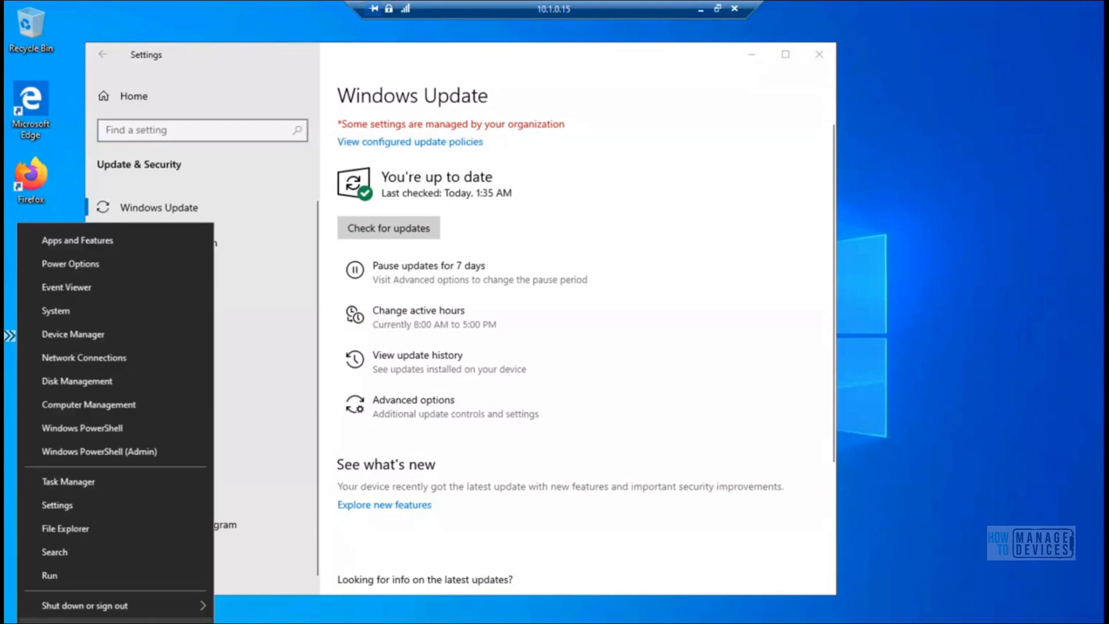
left_click(60, 574)
key("Return")
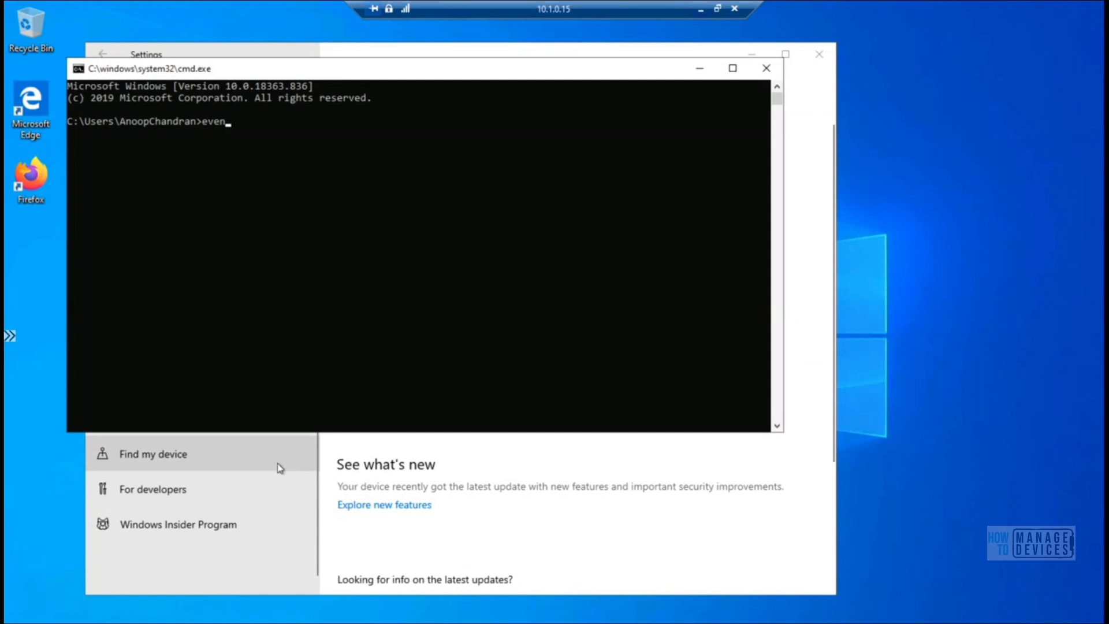
type("eventvwr")
key("Return")
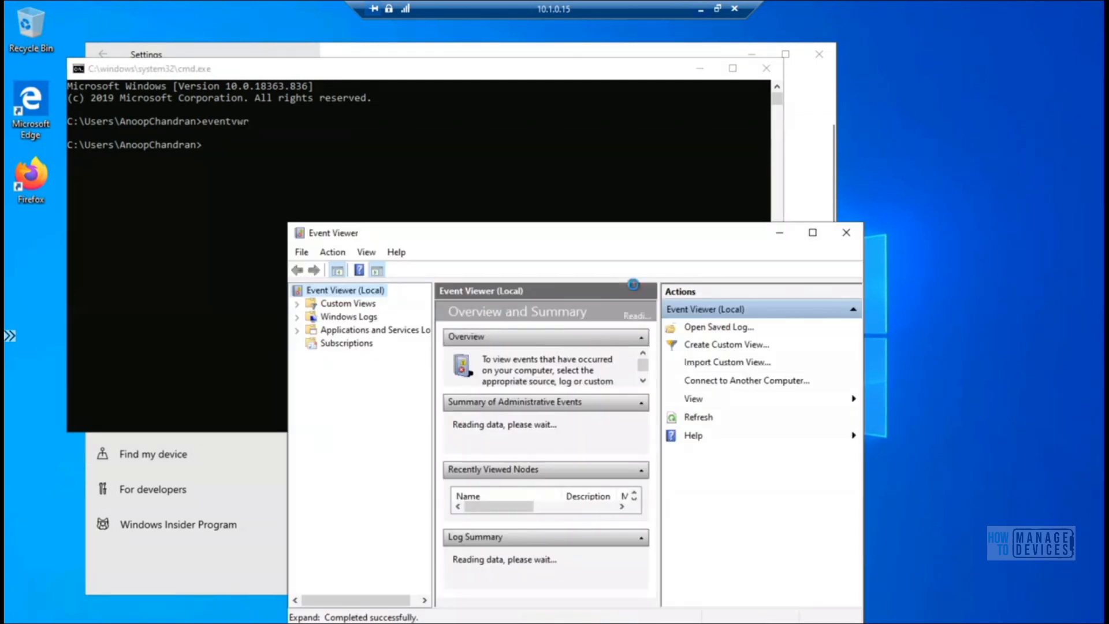
left_click(813, 232)
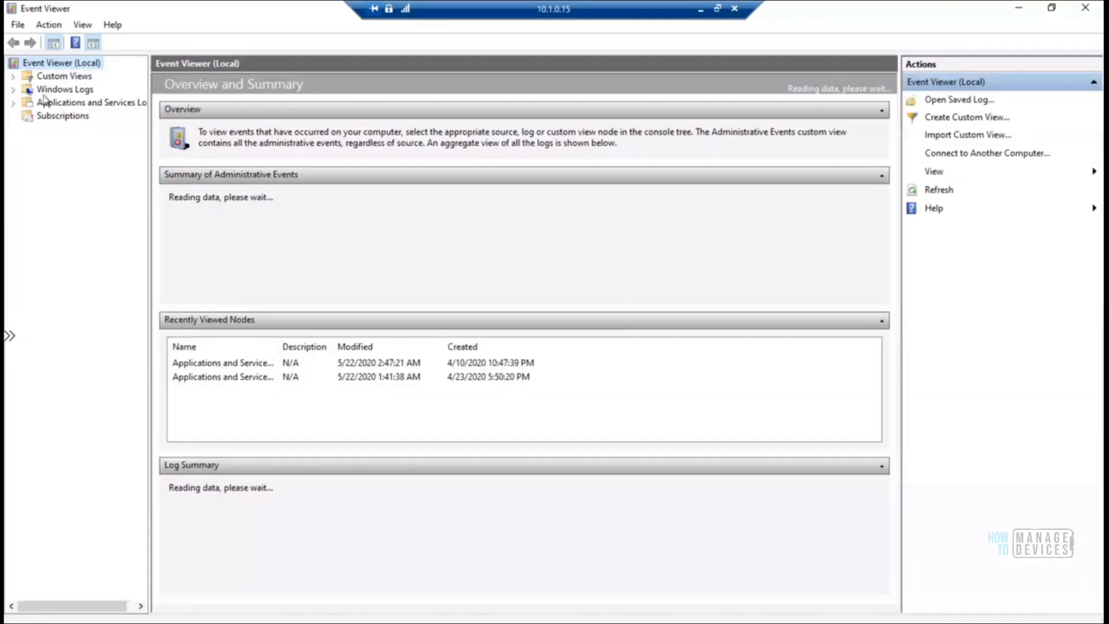
Open the Admin log of DeviceManagement-Enterprise-Diagnostics-Provider under Applications and Services Logs, Microsoft, Windows
left_click(14, 90)
left_click(14, 91)
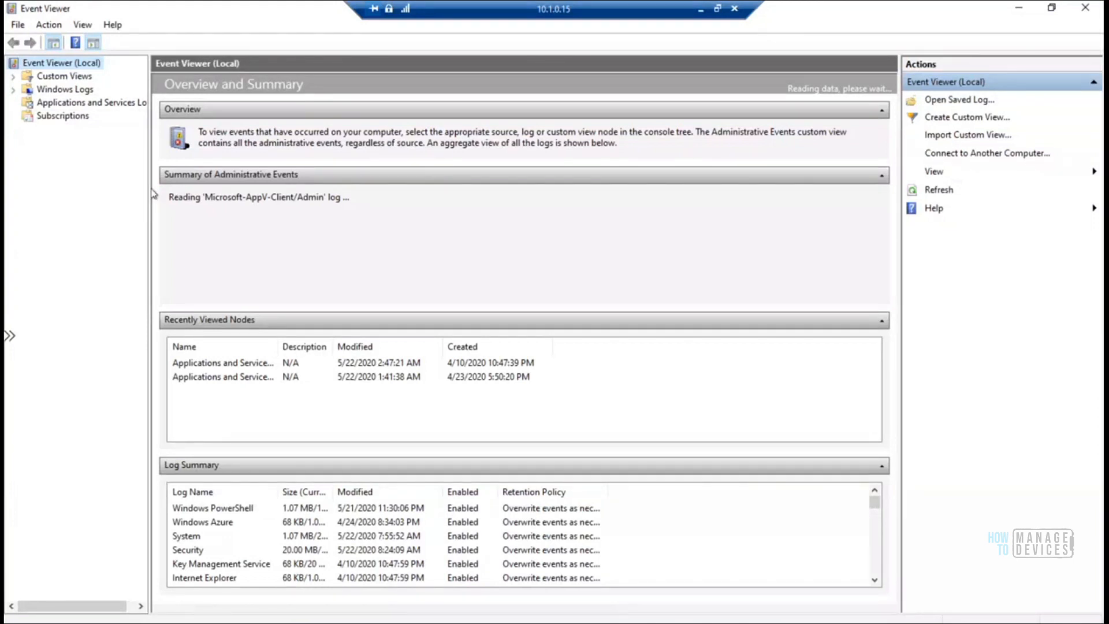
left_click_drag(147, 188, 233, 175)
left_click(27, 157)
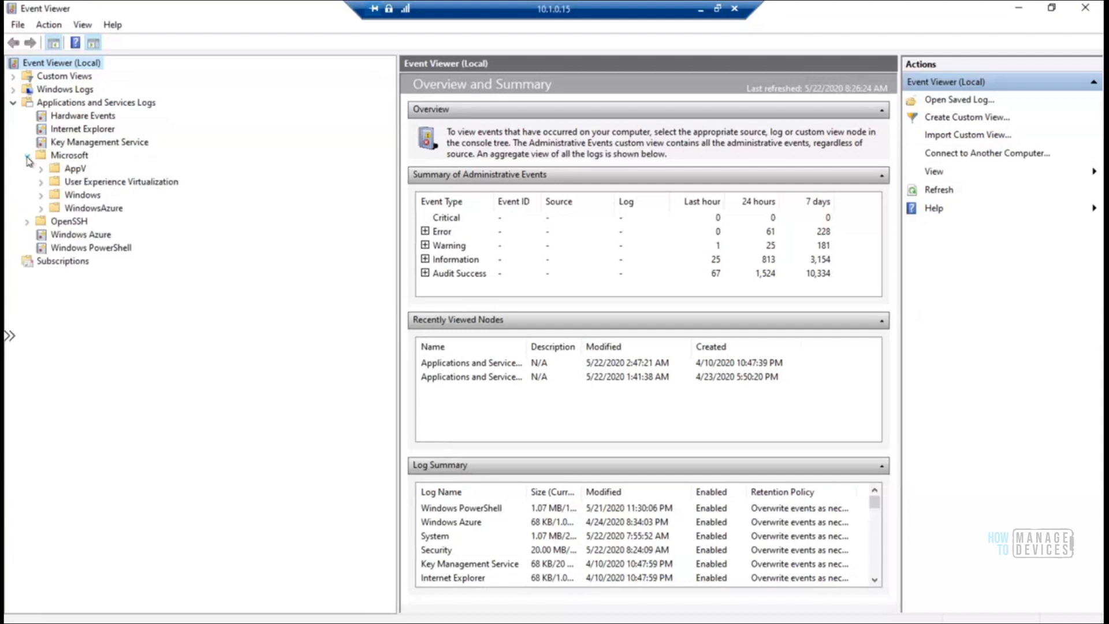
left_click(41, 195)
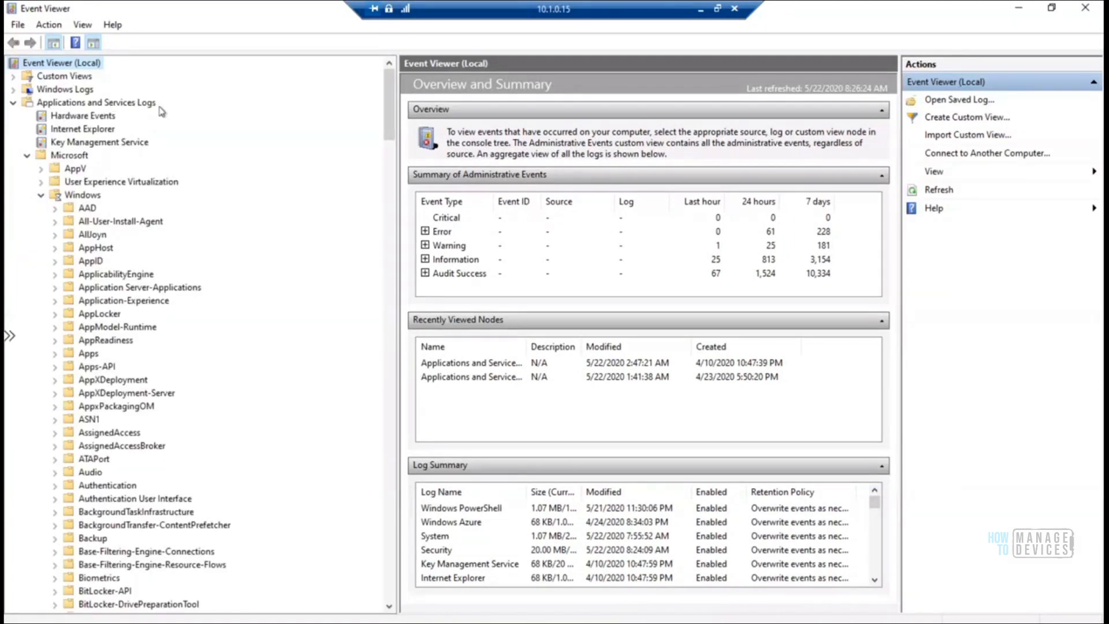
left_click_drag(387, 129, 388, 207)
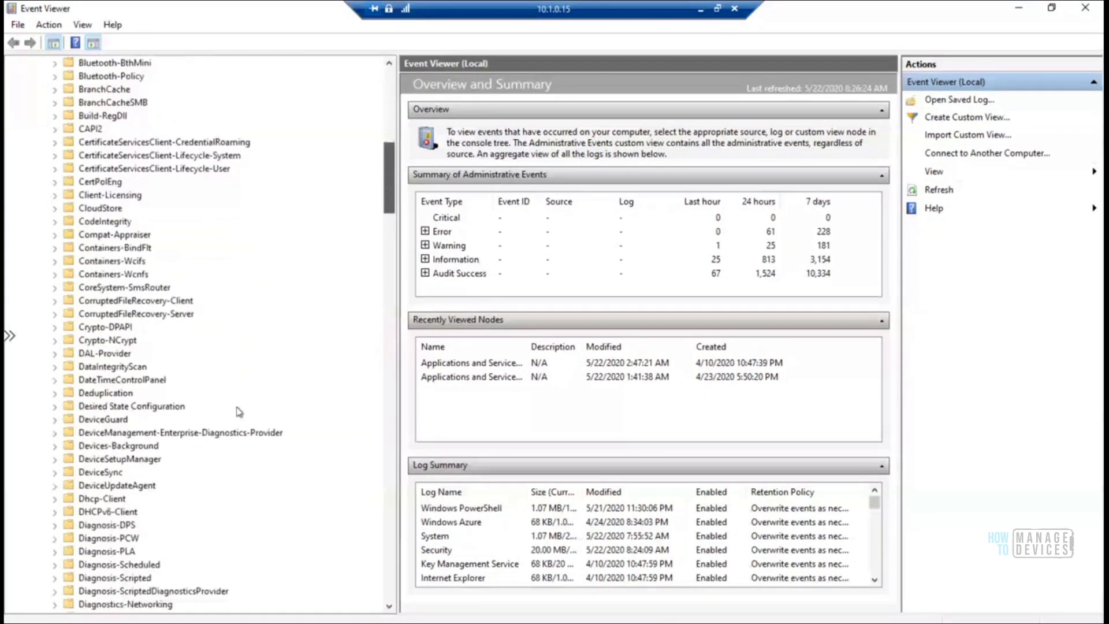
left_click(164, 433)
left_click(56, 434)
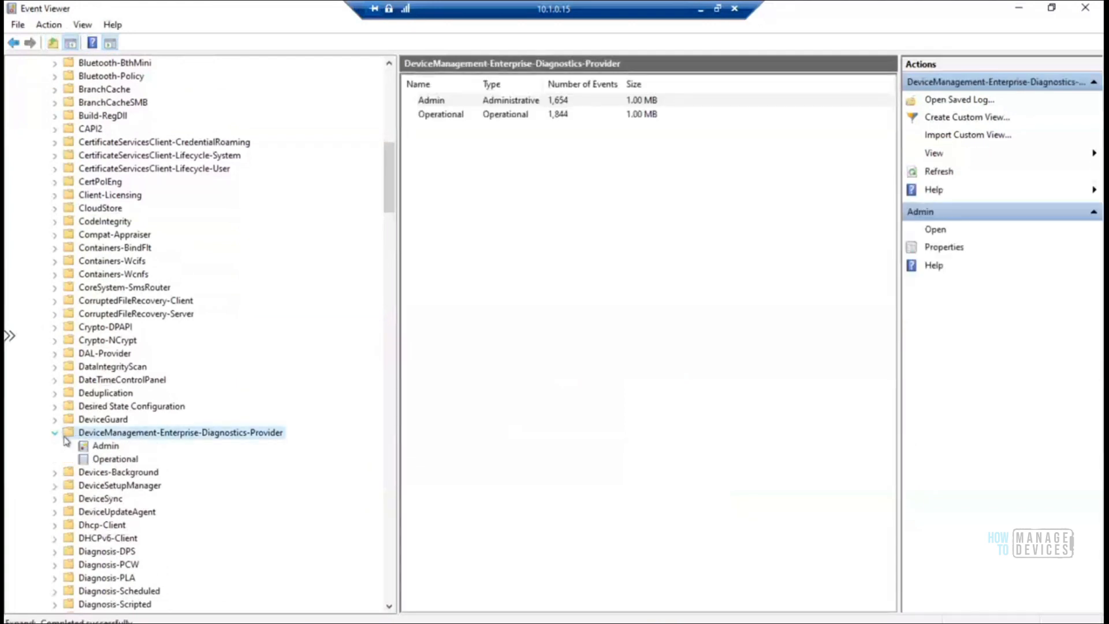
left_click(102, 447)
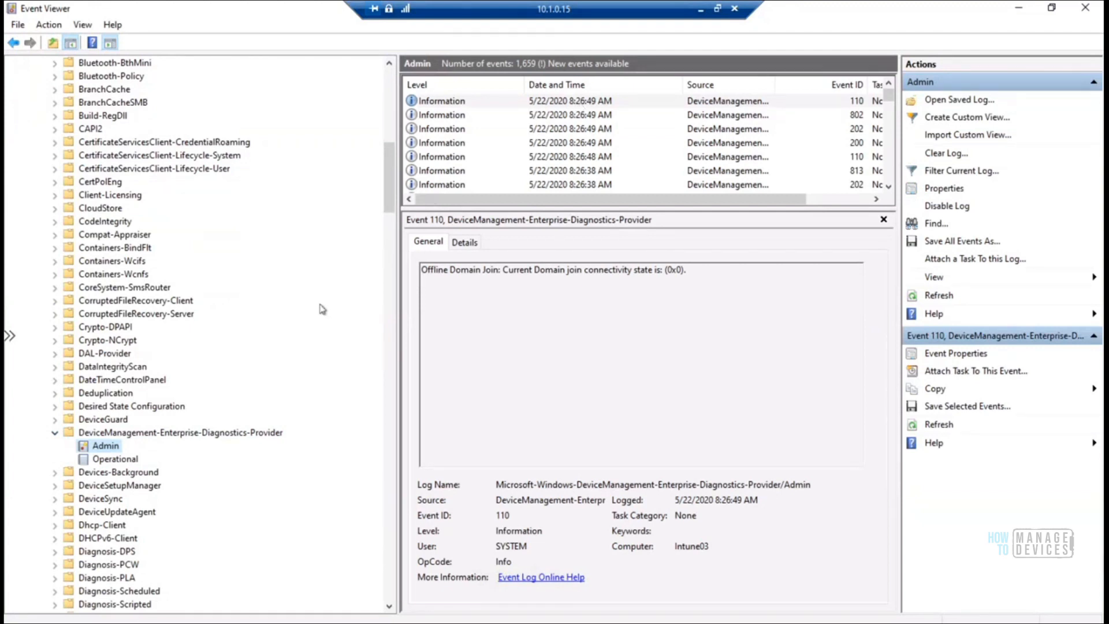
Enlarge the event list and highlight the full message of the error event 404 logged at 8:26:37 AM
left_click_drag(588, 208, 584, 333)
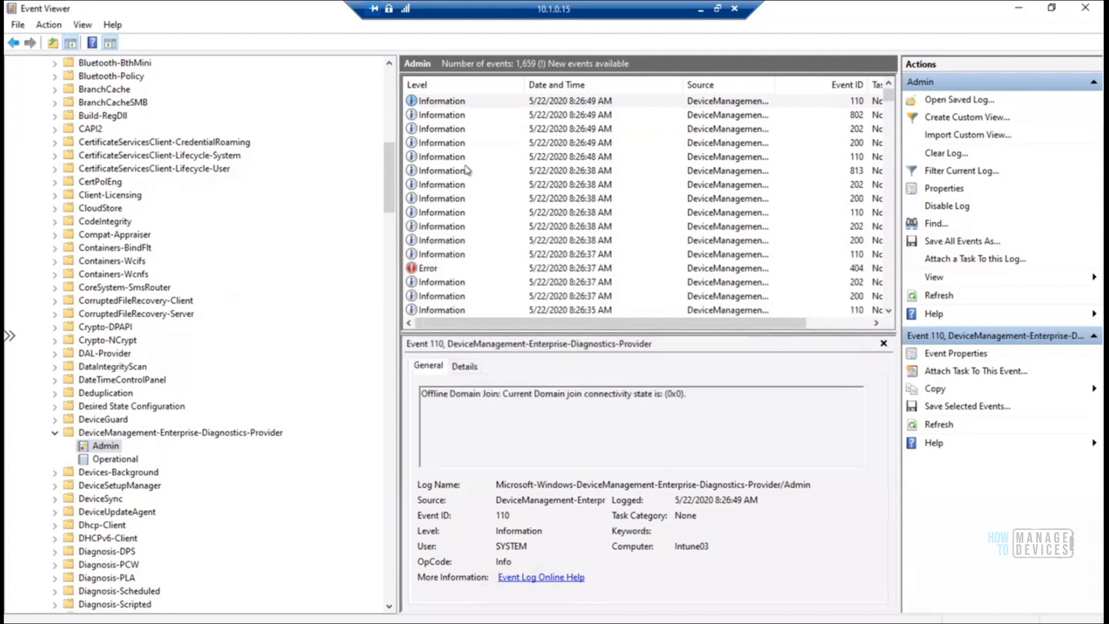
left_click(433, 269)
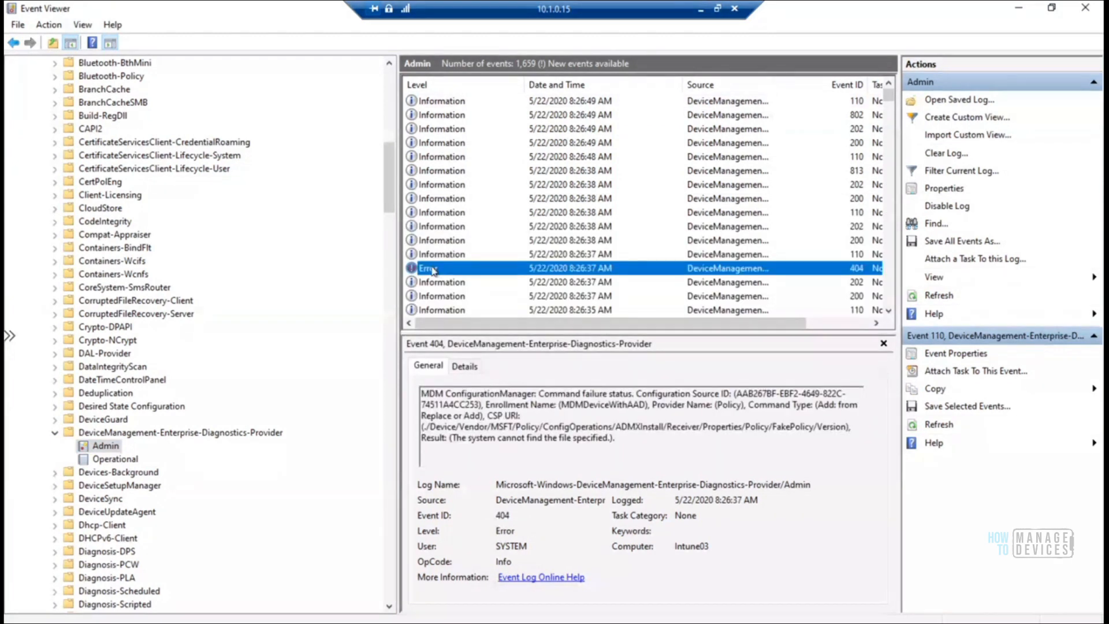
left_click_drag(623, 437, 399, 389)
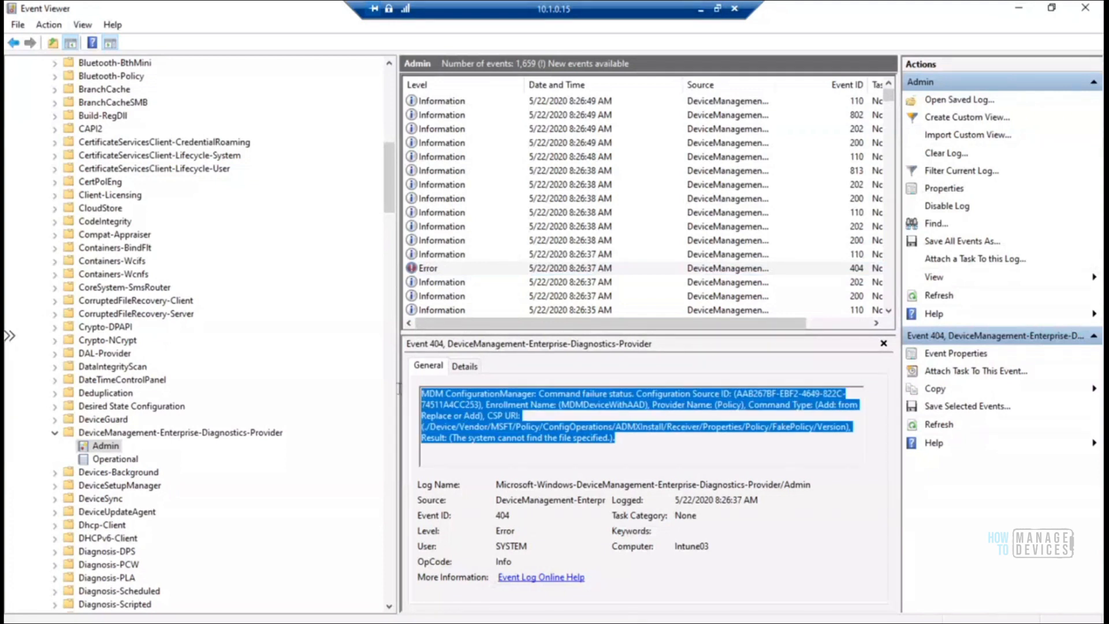
left_click(632, 443)
left_click_drag(617, 438, 410, 391)
Go through the newer events above that error up to event 813 and examine its SetDisableUXWUAccess policy message
left_click(443, 258)
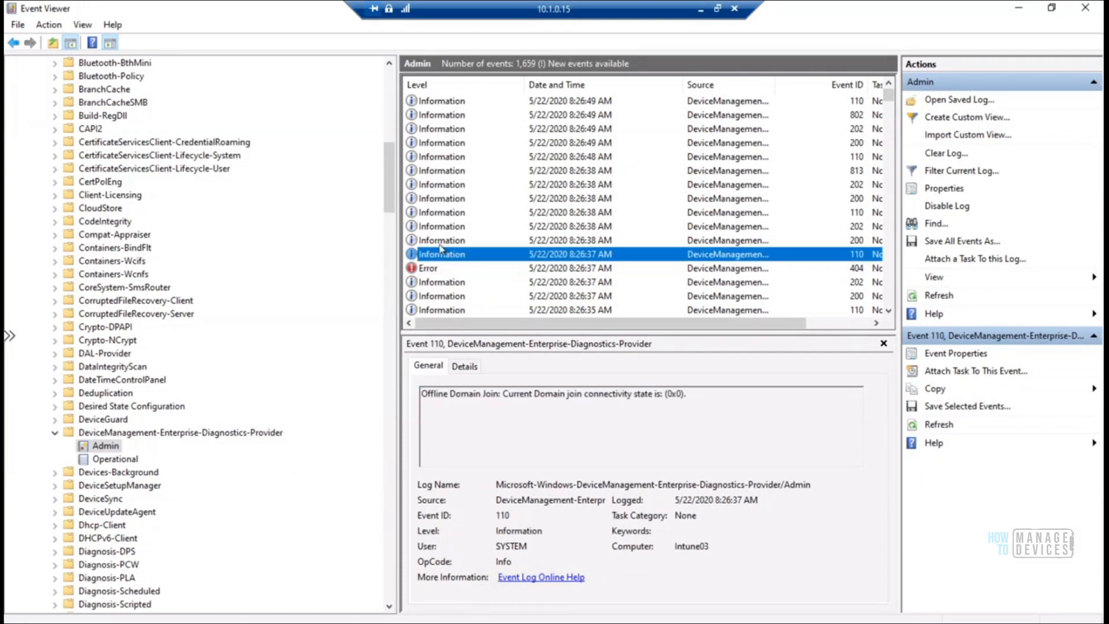
left_click(440, 241)
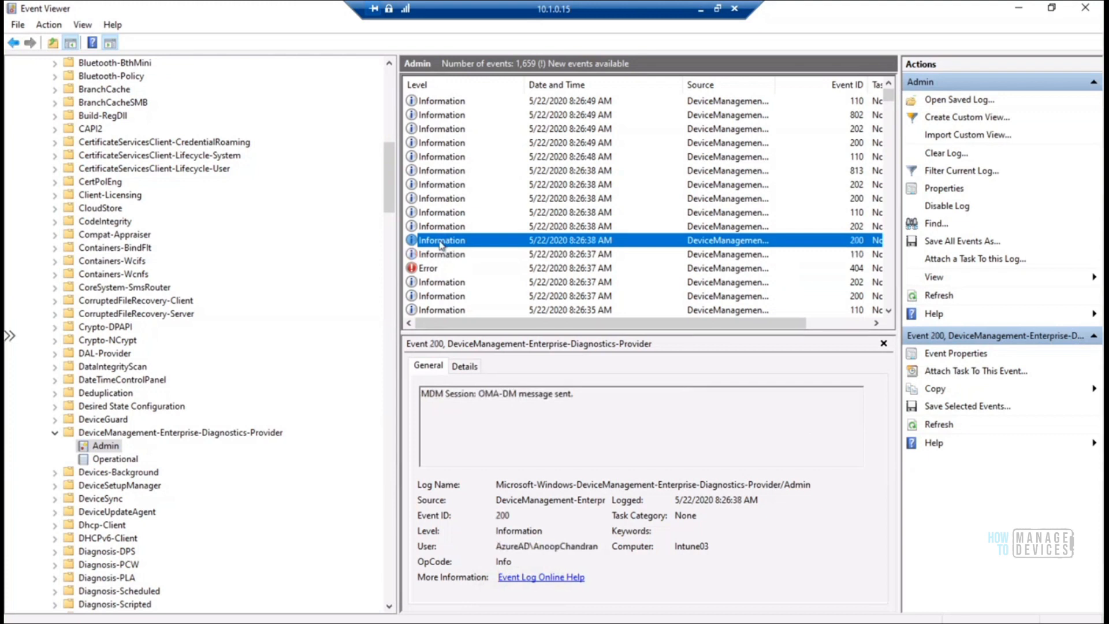
key("Up")
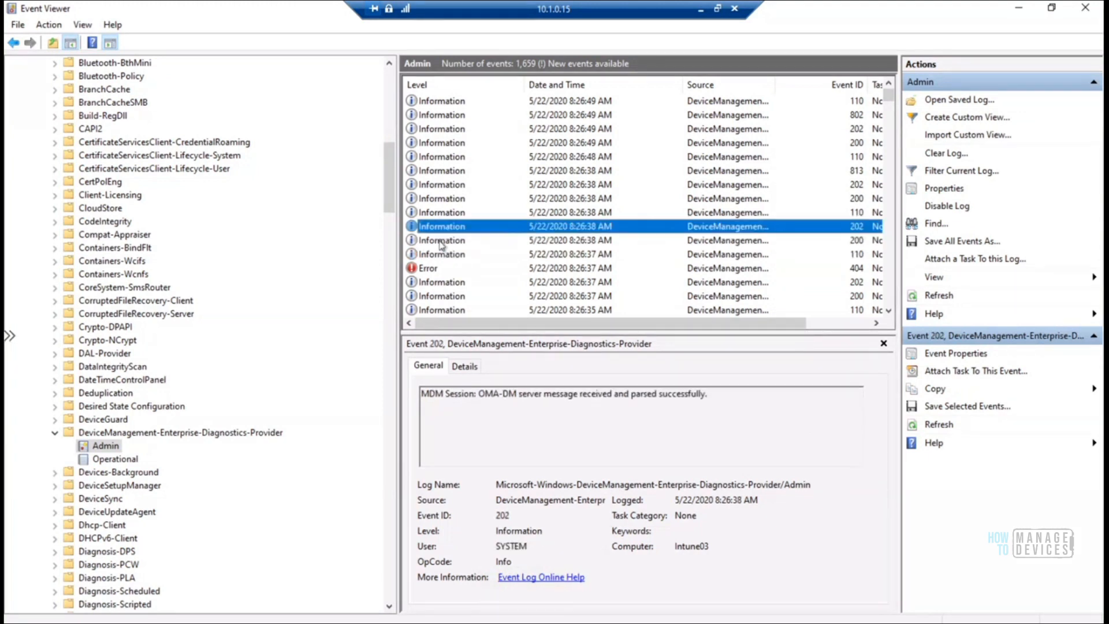
key("Up")
key("Up")
key("Up")
key("Up")
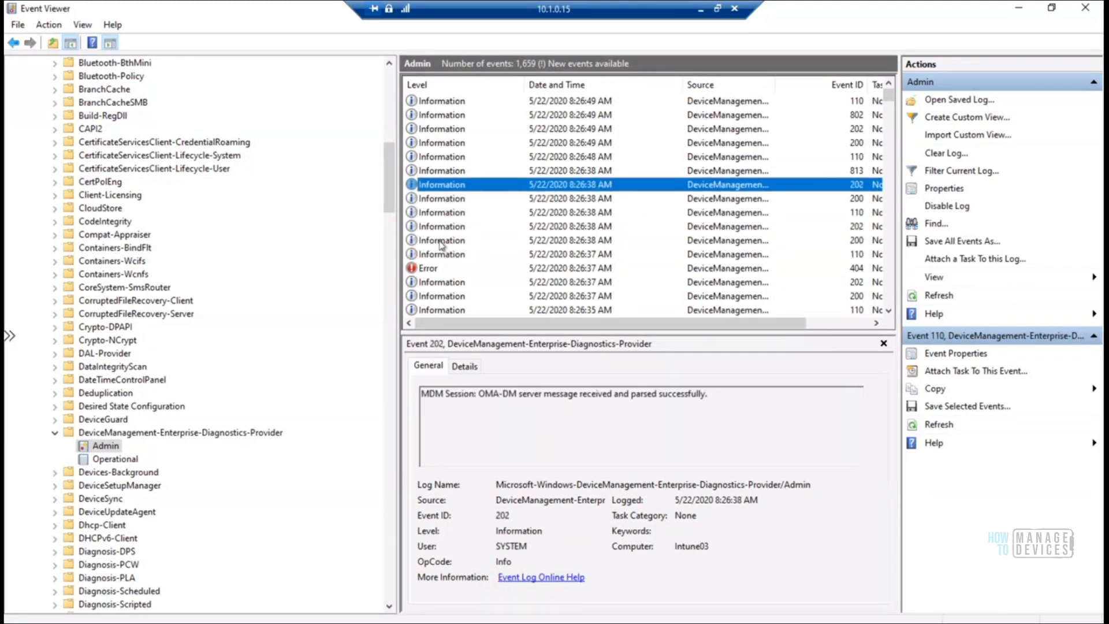
key("Up")
key("Down")
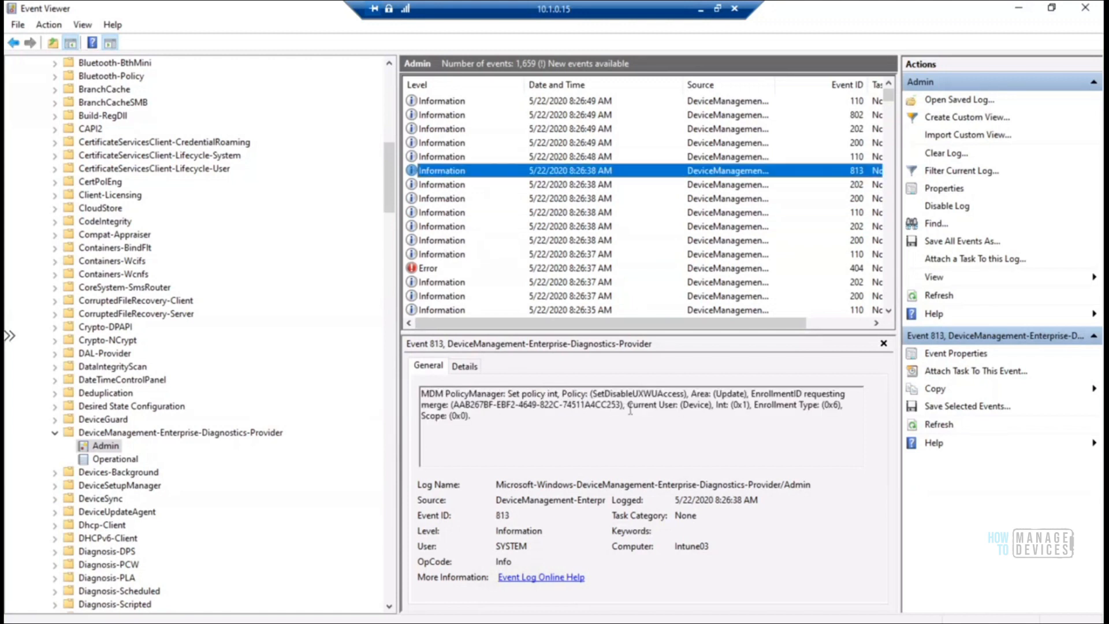
left_click_drag(579, 416, 417, 387)
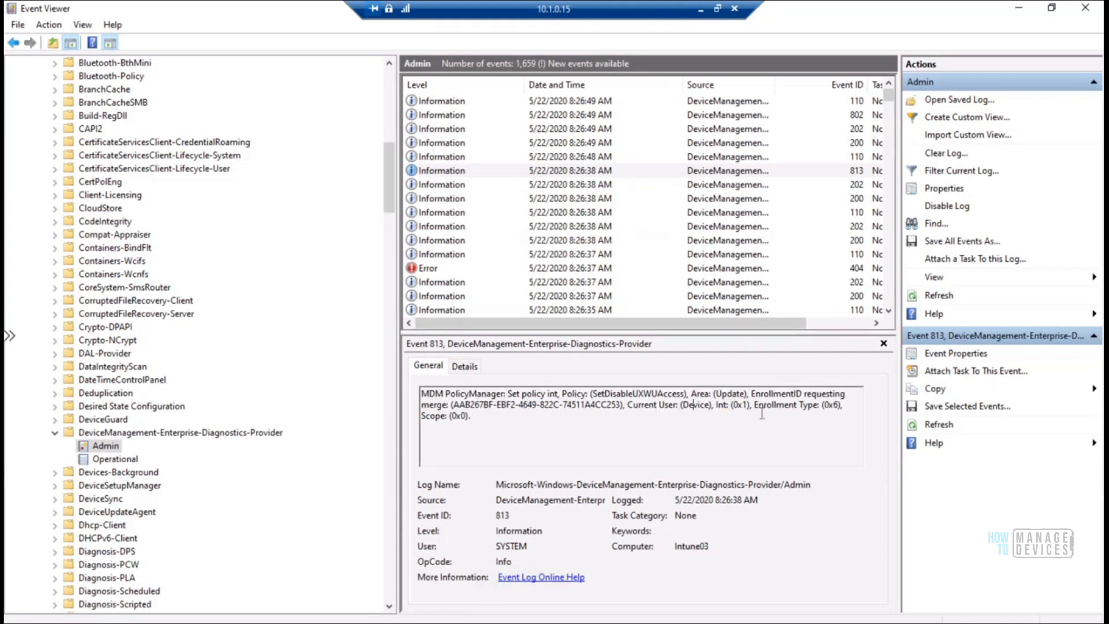
Review the newest entries of the Admin log, then the older ones down to the error event 820 logged at 8:26:35 AM
left_click(454, 157)
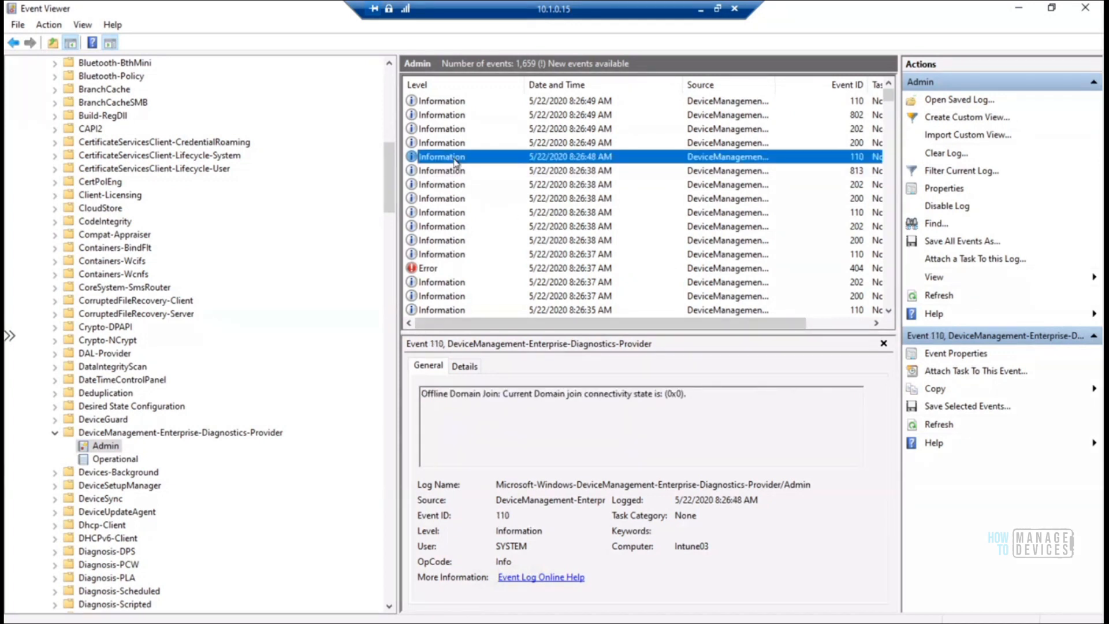
key("Up")
key("Up")
key("Up")
key("Up")
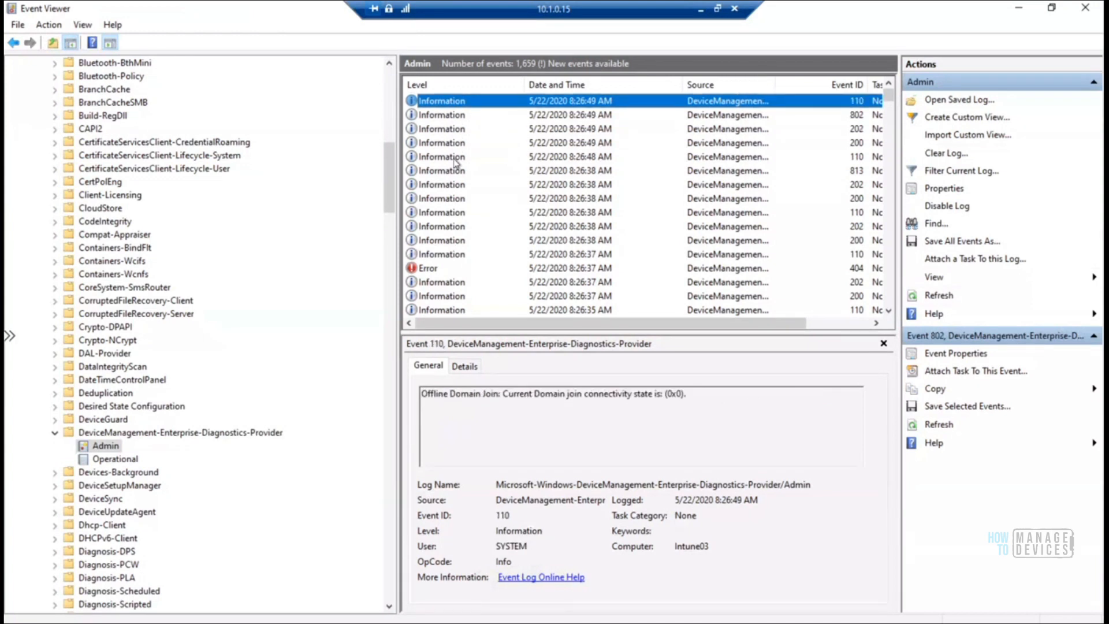
key("Down")
key("Down")
key("Down")
key("Down")
key("Down")
key("Down")
key("Down")
key("Down")
key("Down")
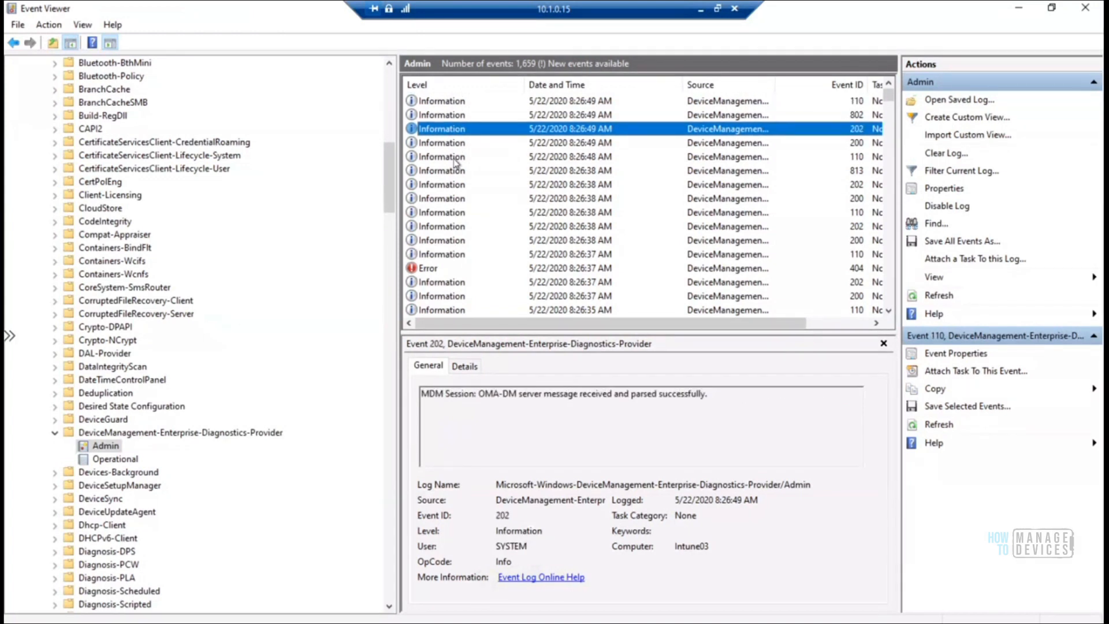
key("Down")
key("Down")
key("Down")
key("Down")
key("Down")
key("Down")
key("Down")
key("Down")
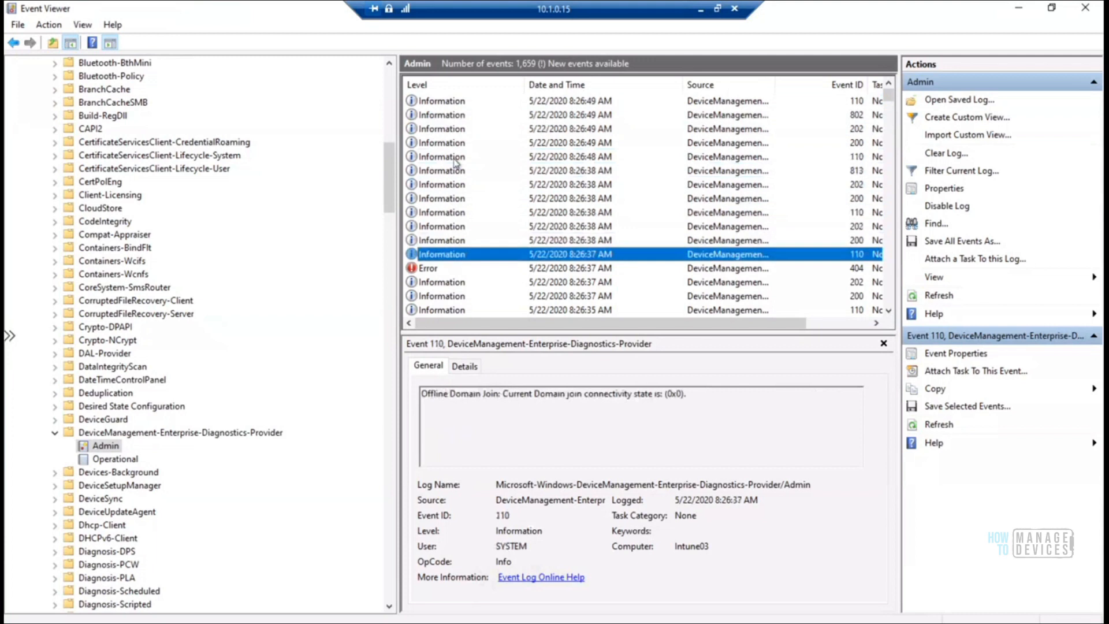
key("Down")
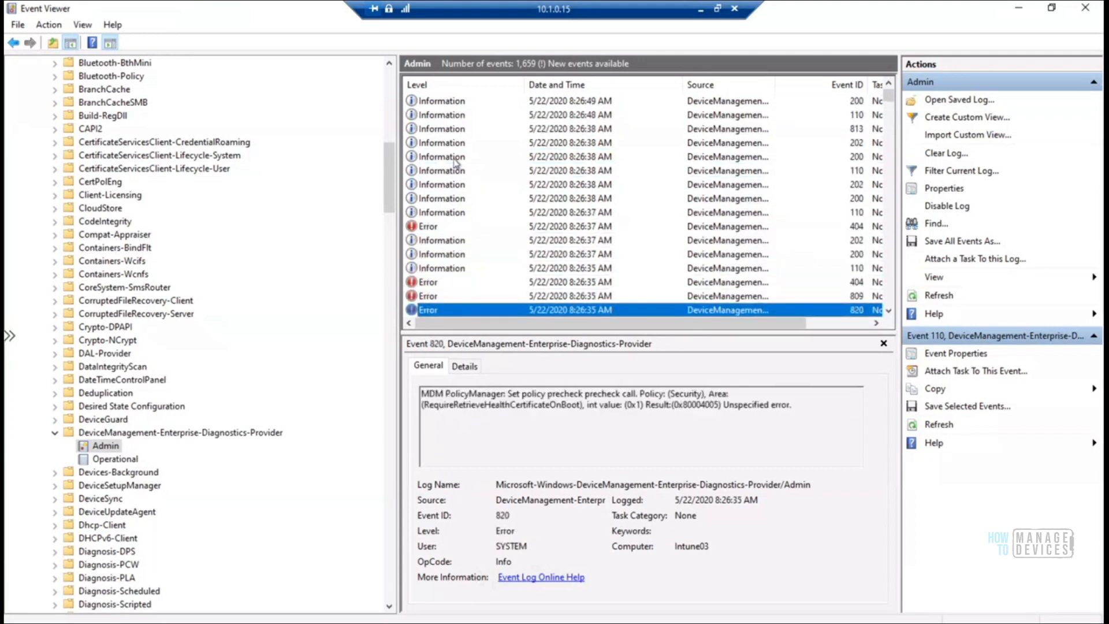
Read the messages of the adjacent error events 404, 809 and 820 logged at 8:26:35 AM
key("Up")
key("Up")
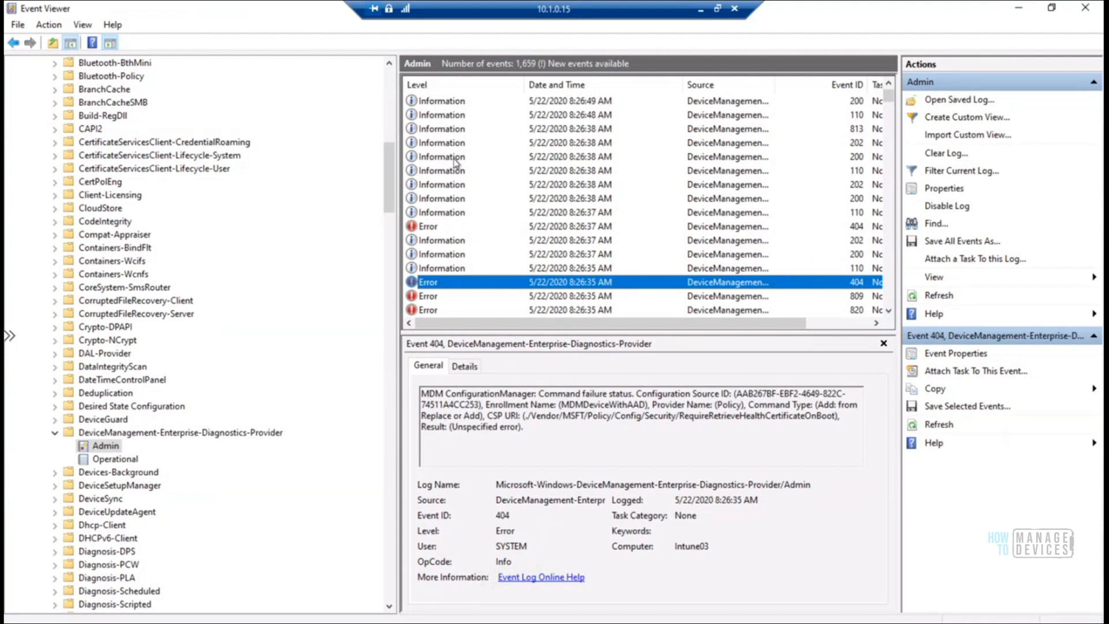
key("Down")
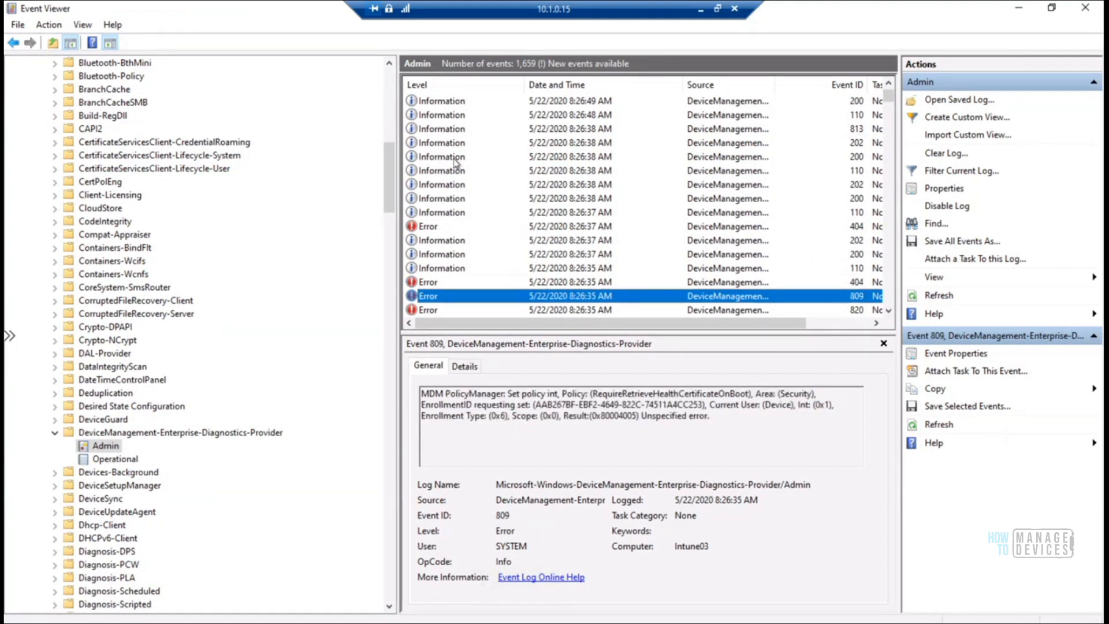
key("Down")
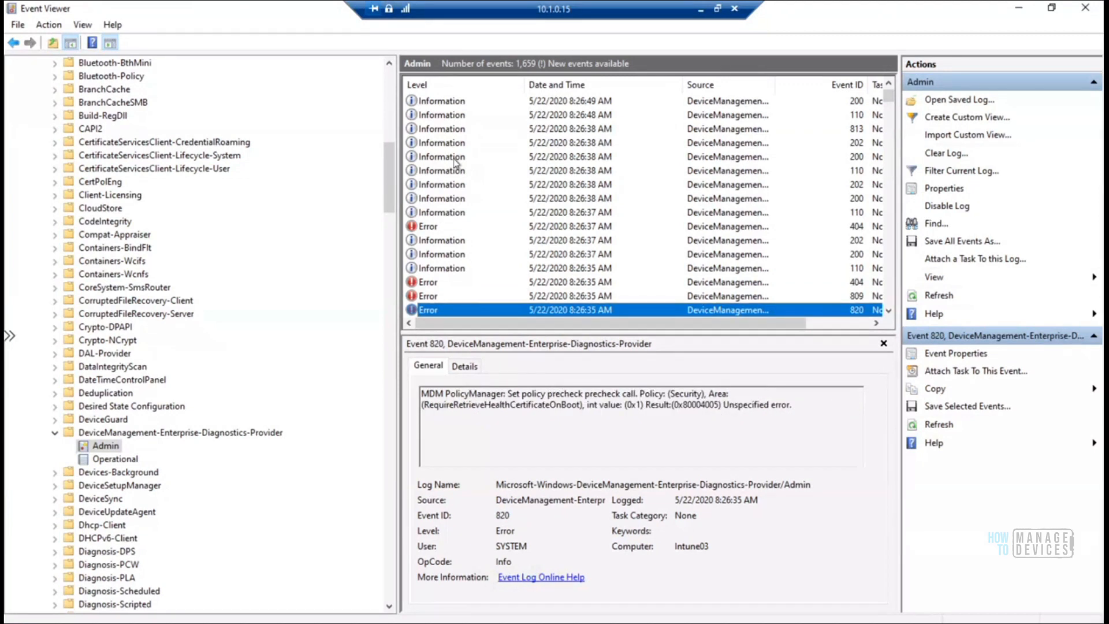
key("Down")
key("Down")
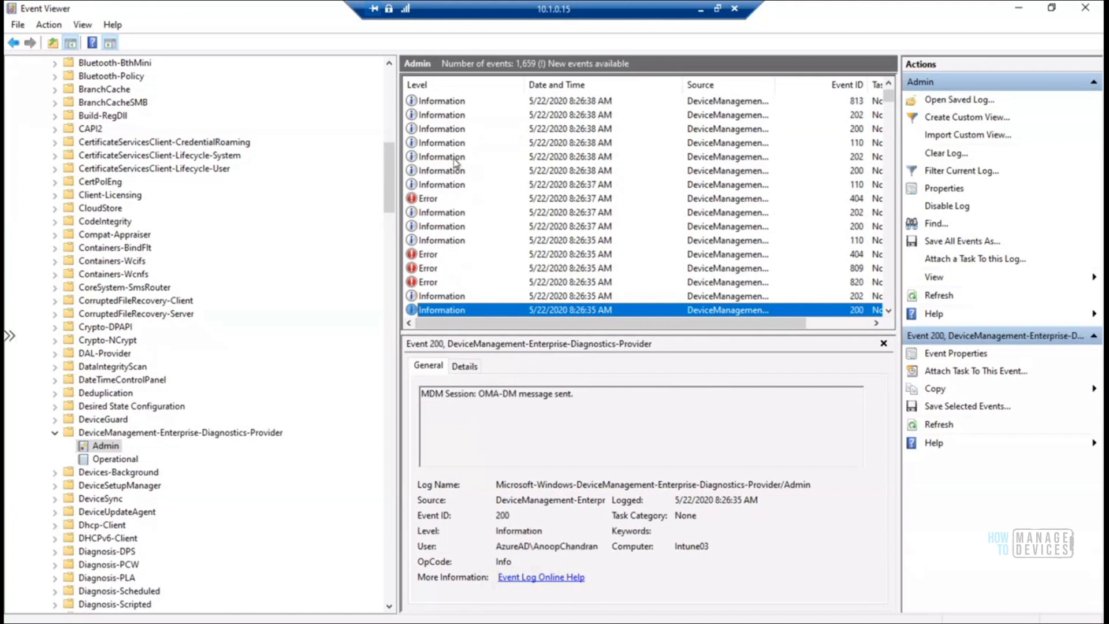
Highlight the policy name RequireRetrieveHealthCertificateOnBoot in the CSP URI of the 8:26:35 AM error event 404
key("Up")
key("Up")
key("Up")
key("Up")
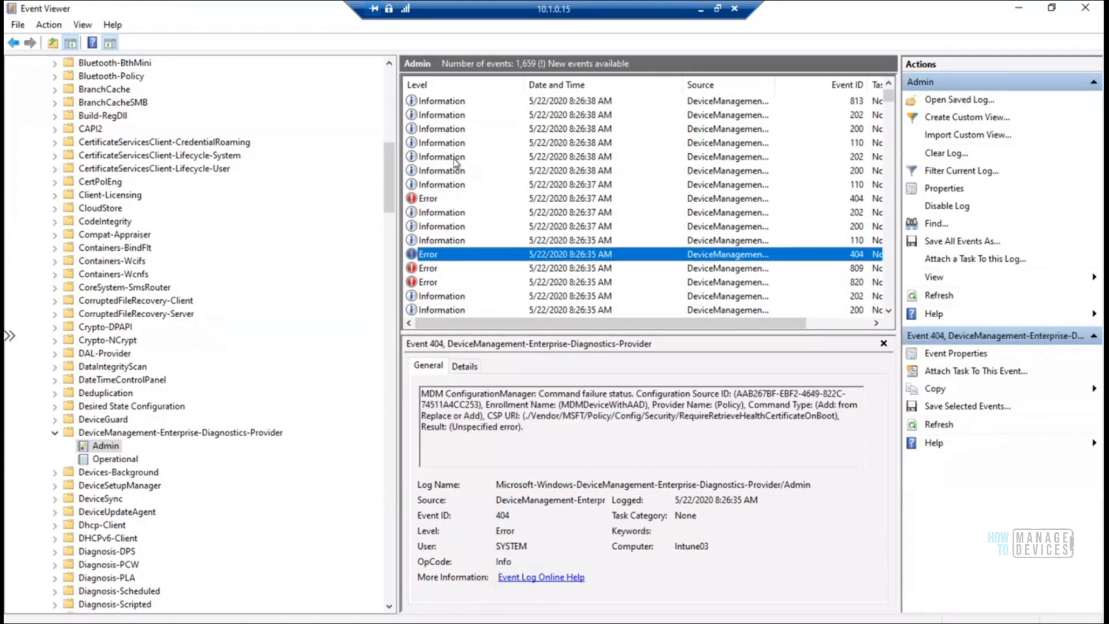
left_click_drag(585, 419, 680, 420)
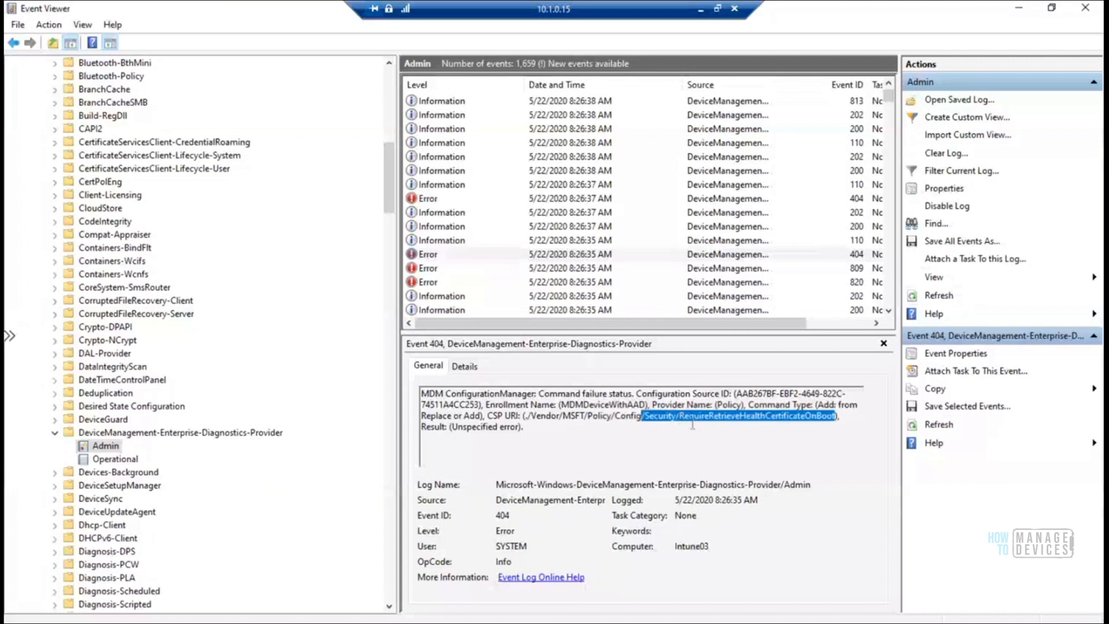
left_click_drag(680, 417, 834, 416)
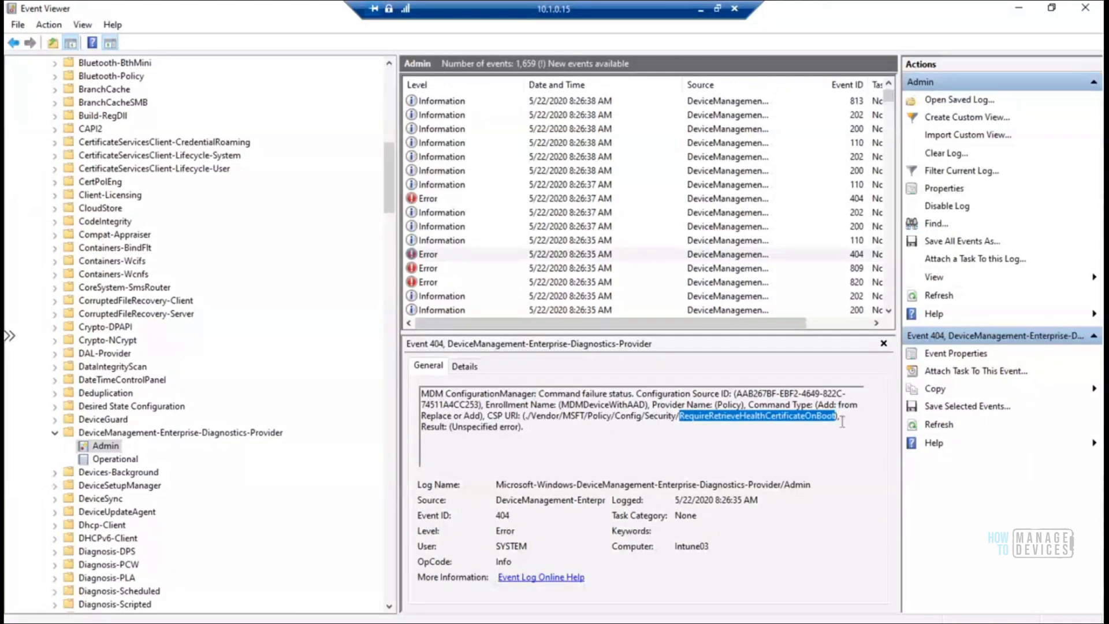
Compare the messages of error events 809, 820 and 404, and bring up the Windows Update settings window
left_click(438, 272)
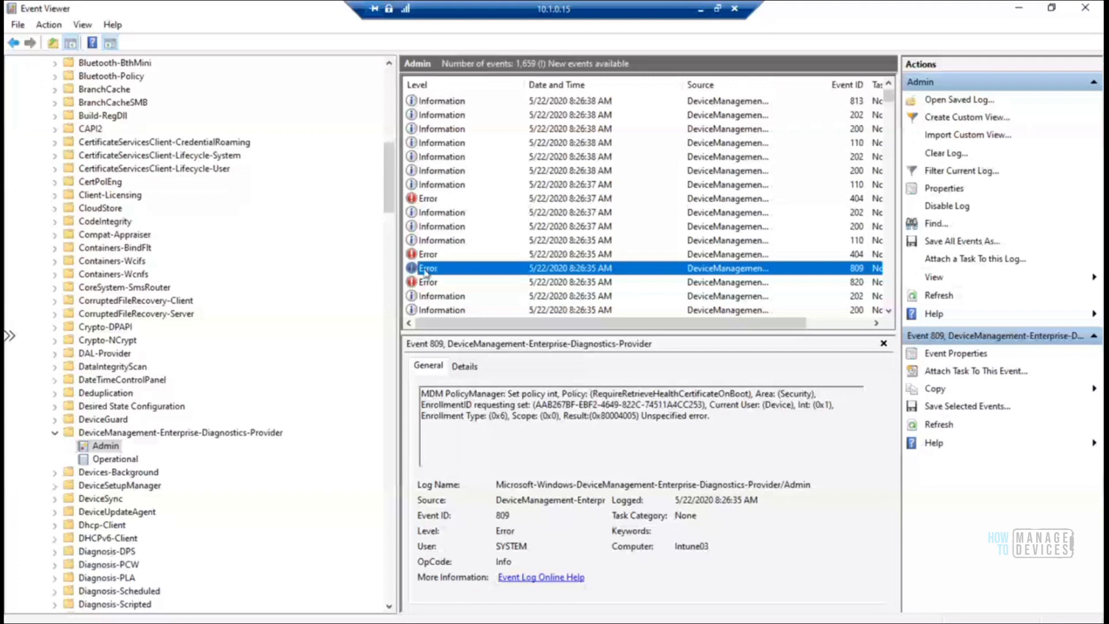
left_click(428, 282)
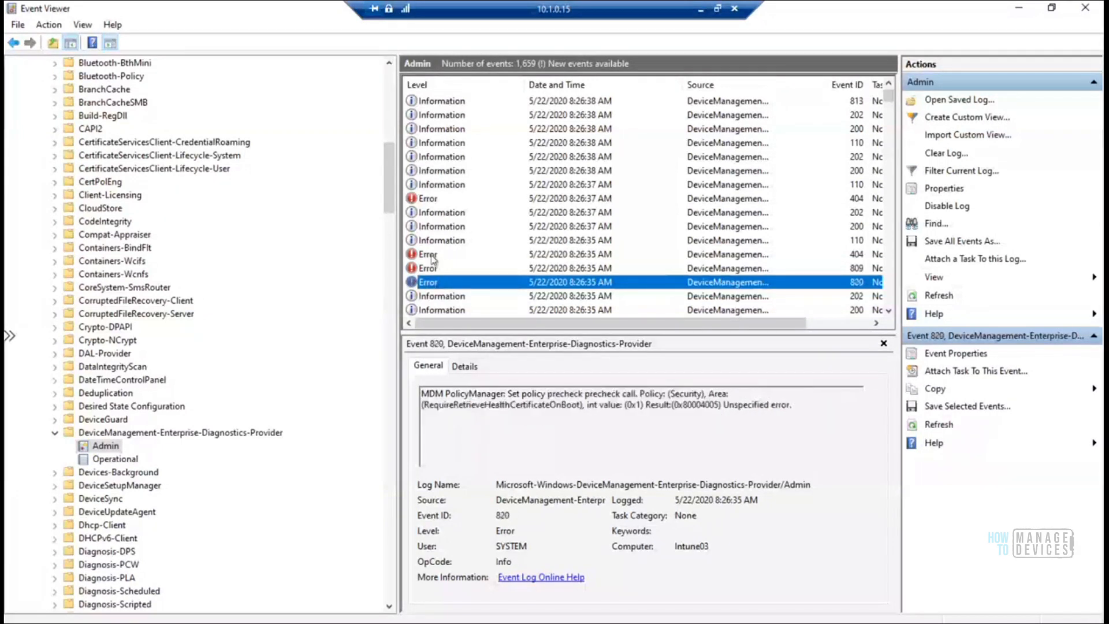
left_click(433, 255)
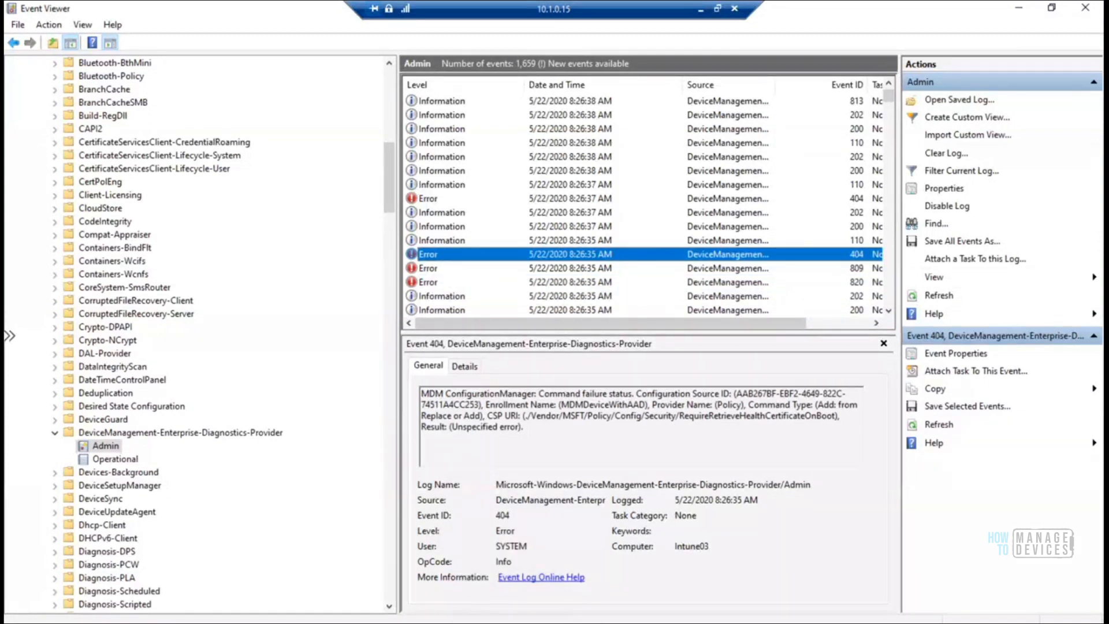
left_click(450, 623)
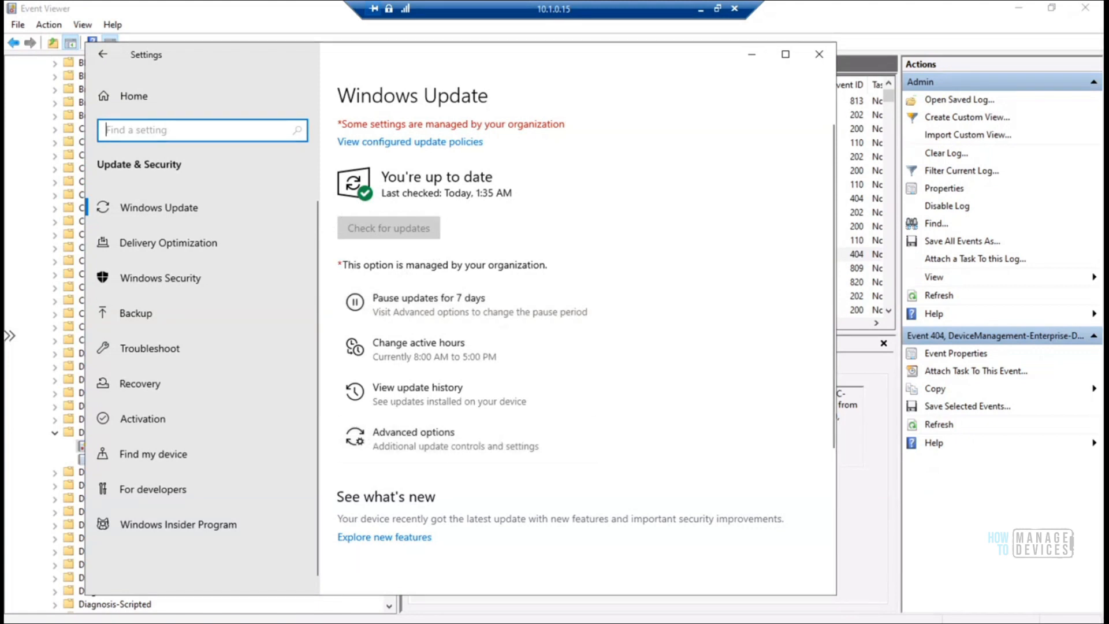
Switch to the Endpoint Manager admin center and reload the profile's device status list to check each device's deployment status
left_click(701, 11)
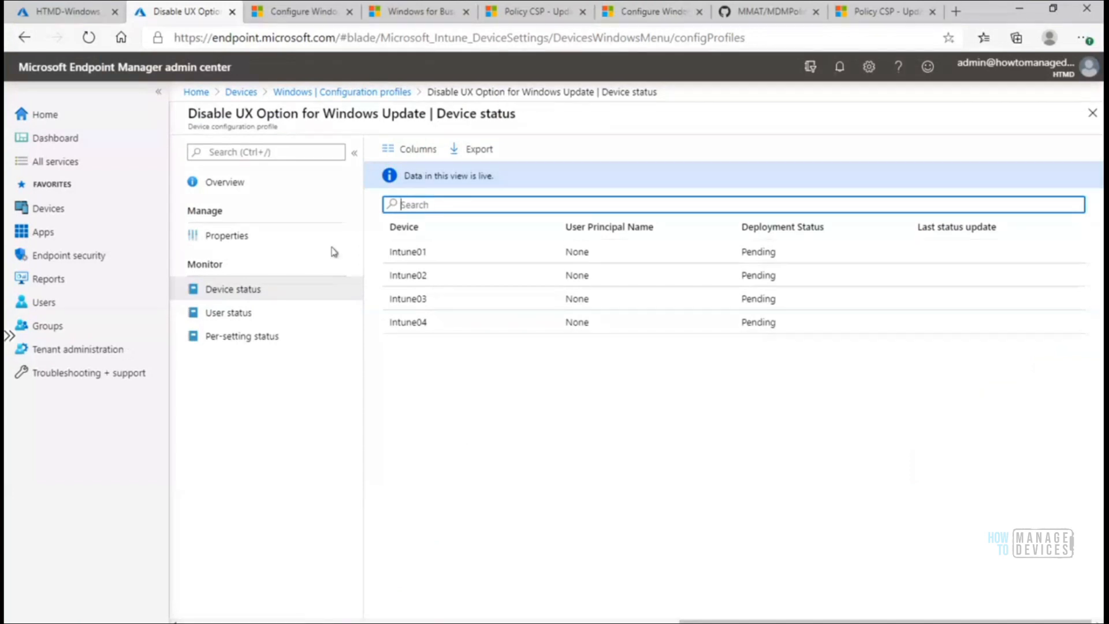
left_click(231, 183)
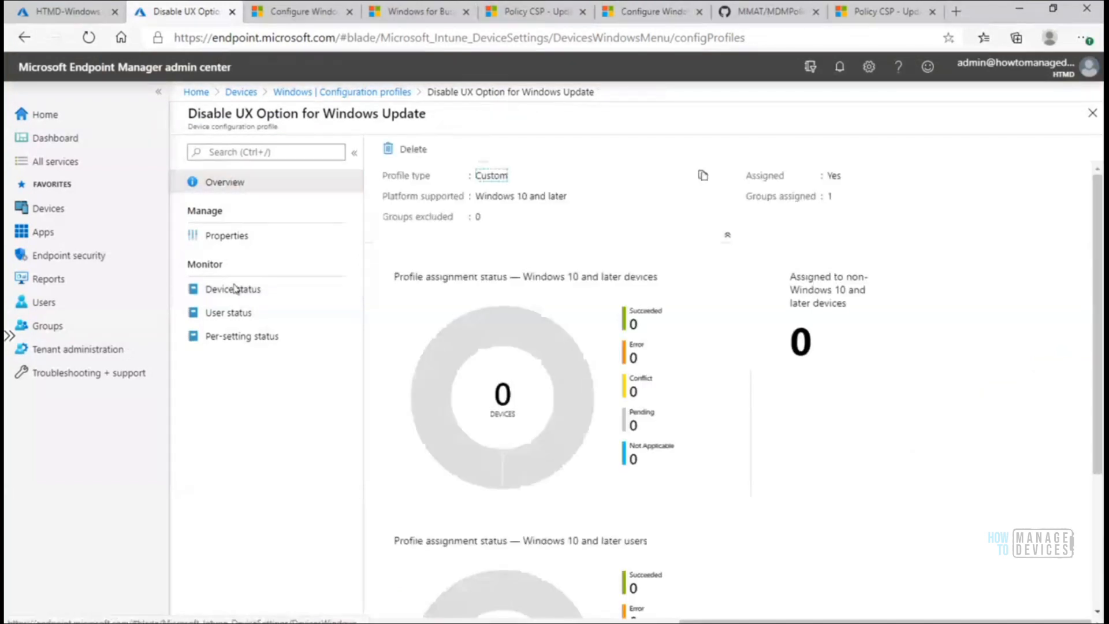
left_click(236, 292)
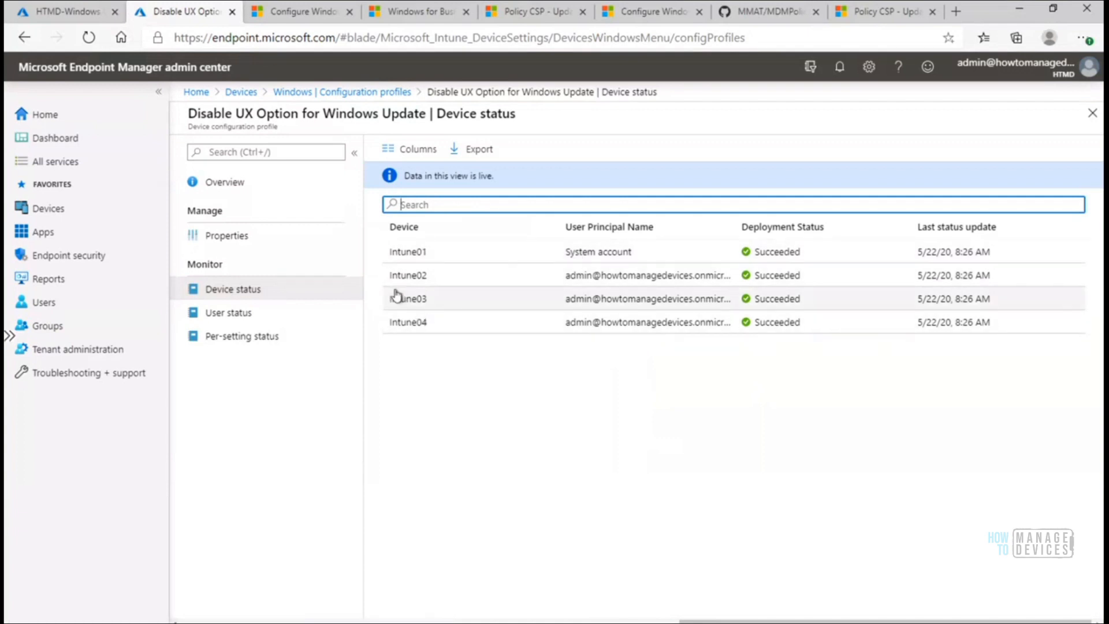
left_click_drag(396, 250, 767, 334)
left_click(595, 384)
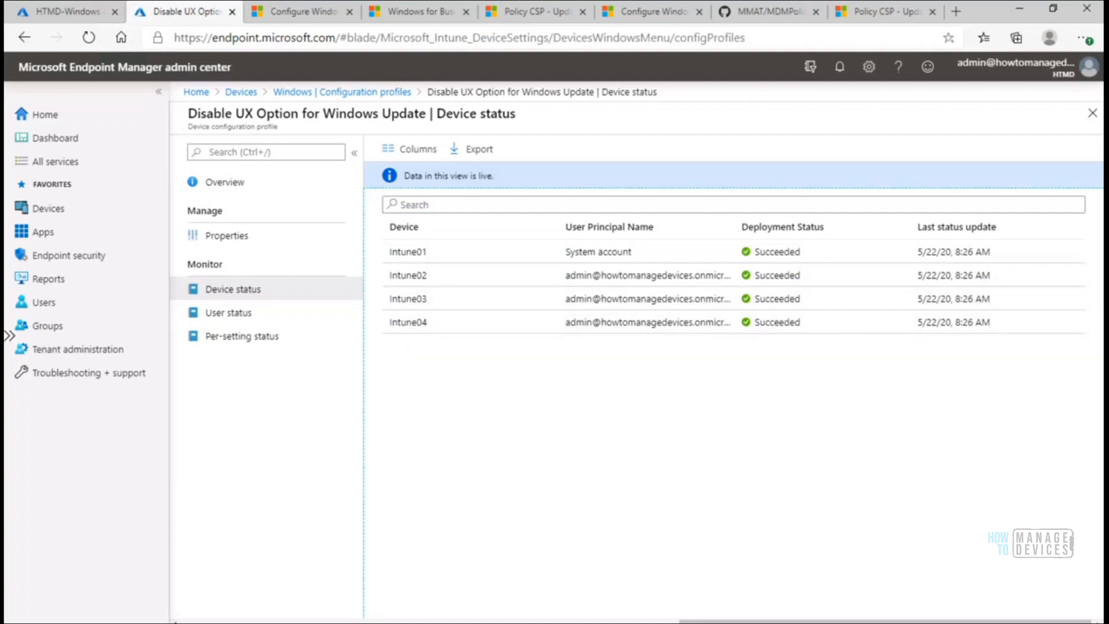
Switch back to the Azure AD Joined remote desktop session and run hostname in the command prompt
left_click(723, 585)
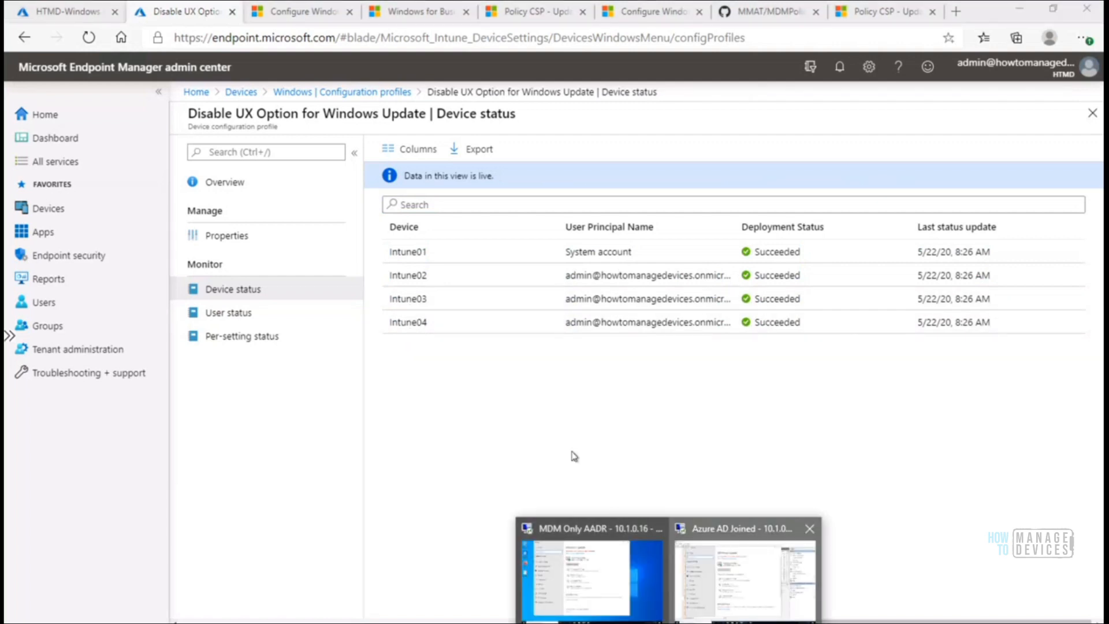
left_click(496, 622)
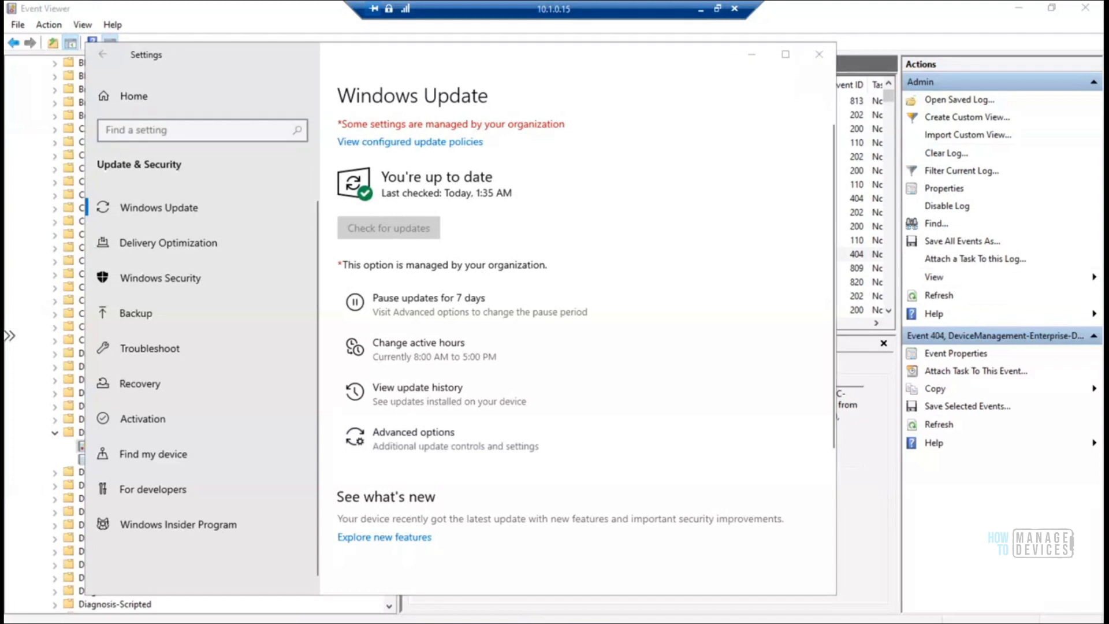
type("hostname")
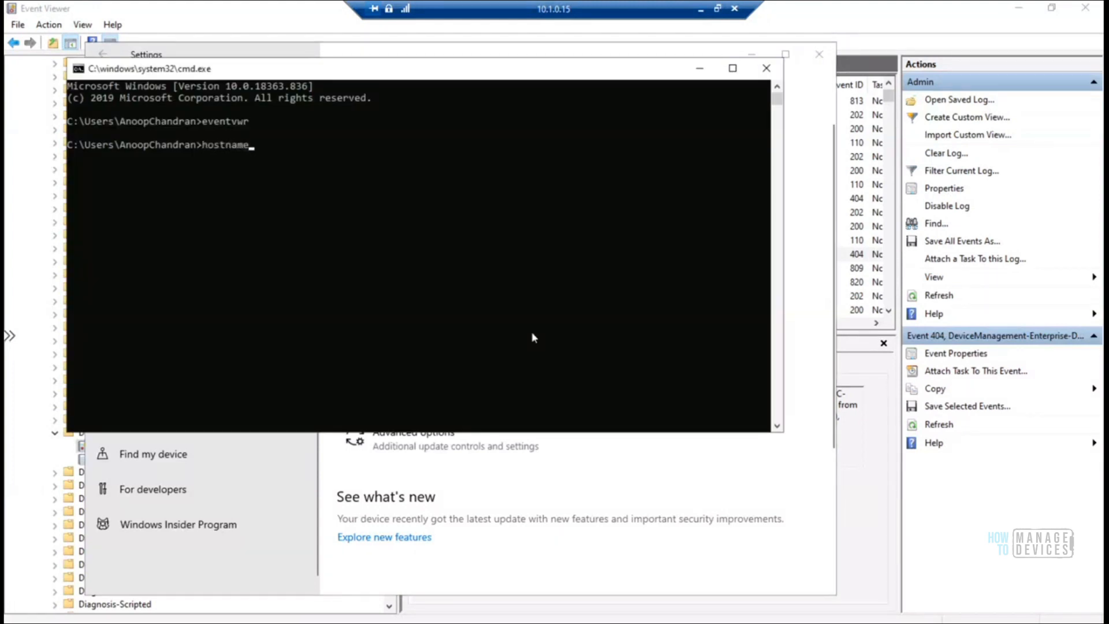
key("Return")
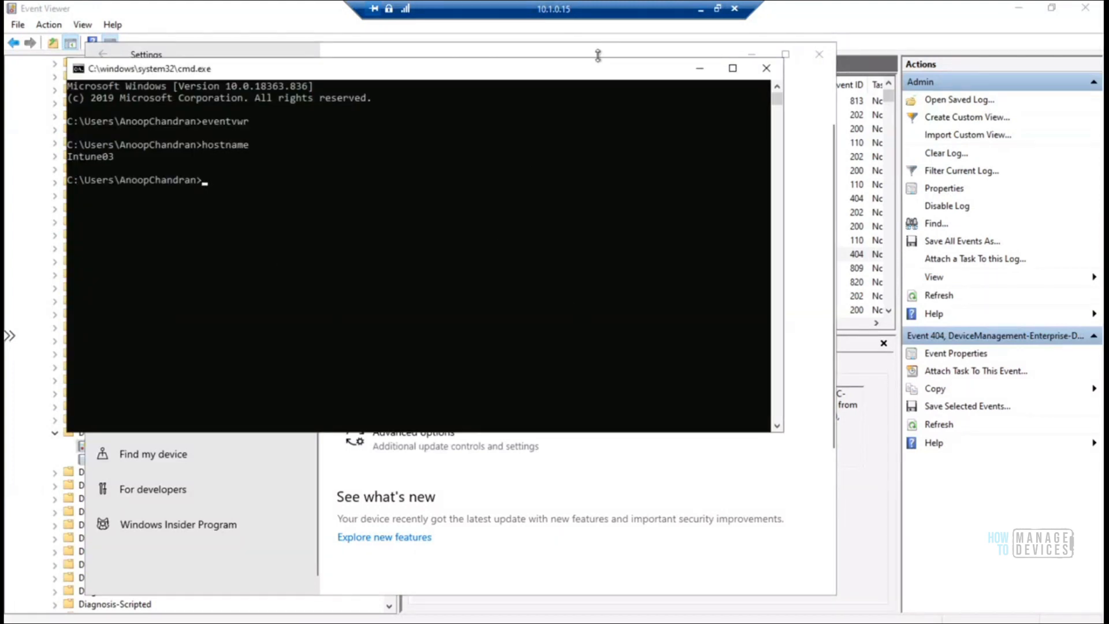
Return to the Endpoint Manager admin center and open the Intune03 device from the profile's device status list
left_click(699, 10)
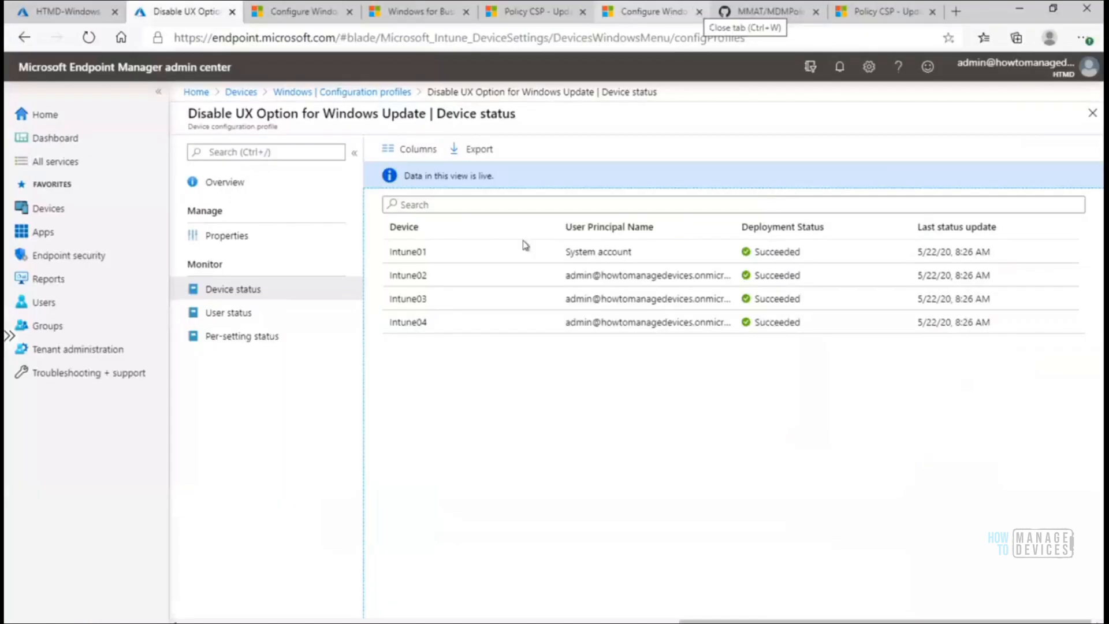
left_click(411, 301)
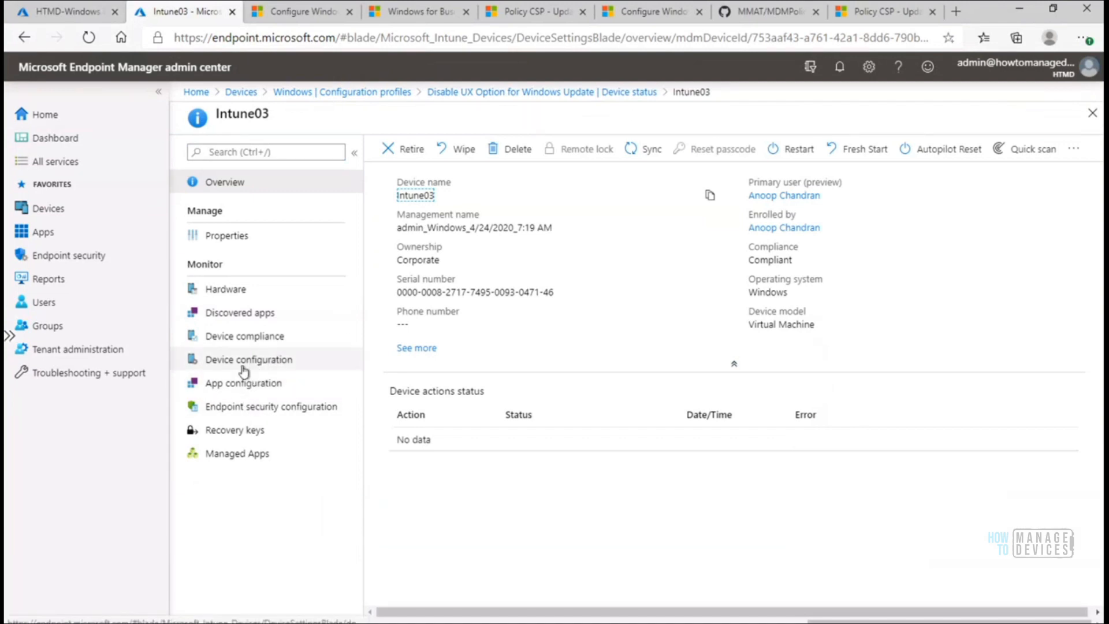
Open Intune03's device configuration and inspect the setting, state and source profile of SetDisableUXWUAccess in the Disable UX Option for Windows Update policy
left_click(250, 369)
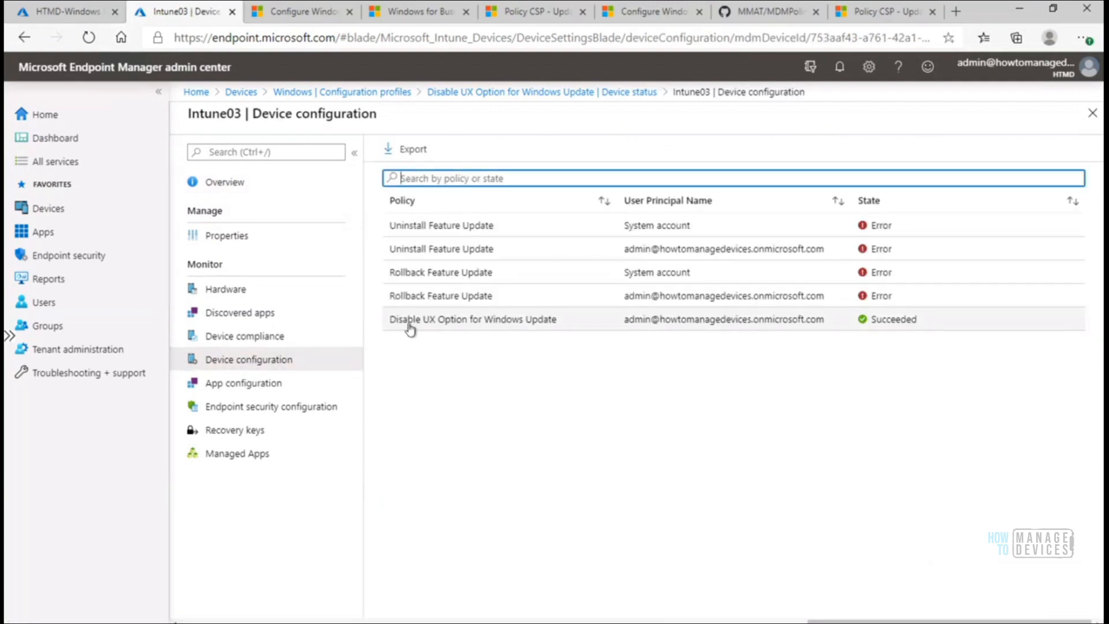
left_click(510, 327)
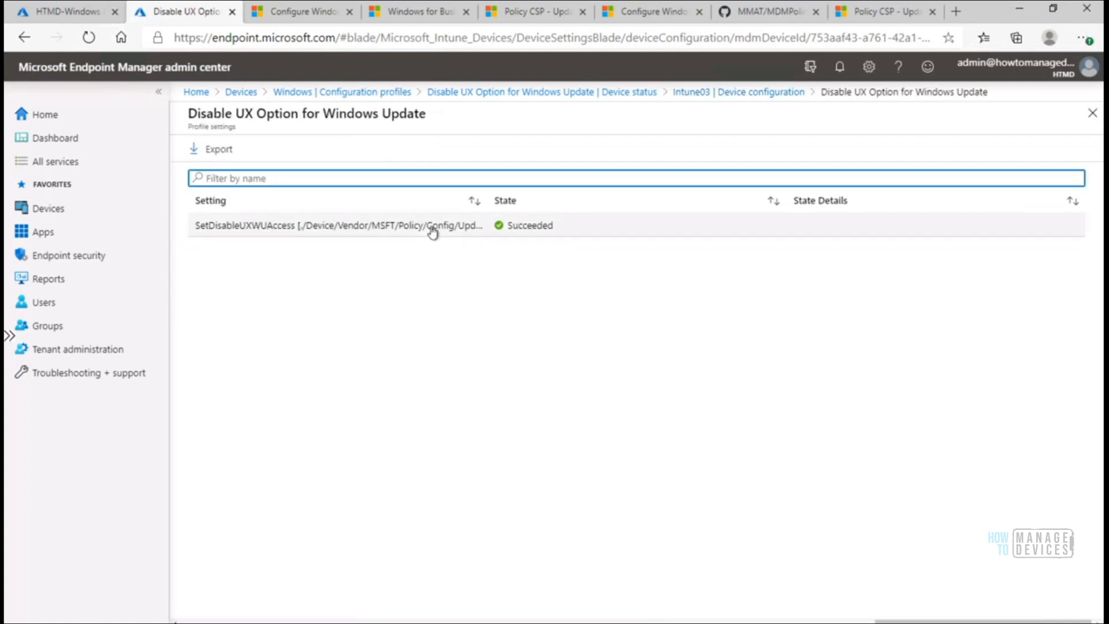
left_click(433, 230)
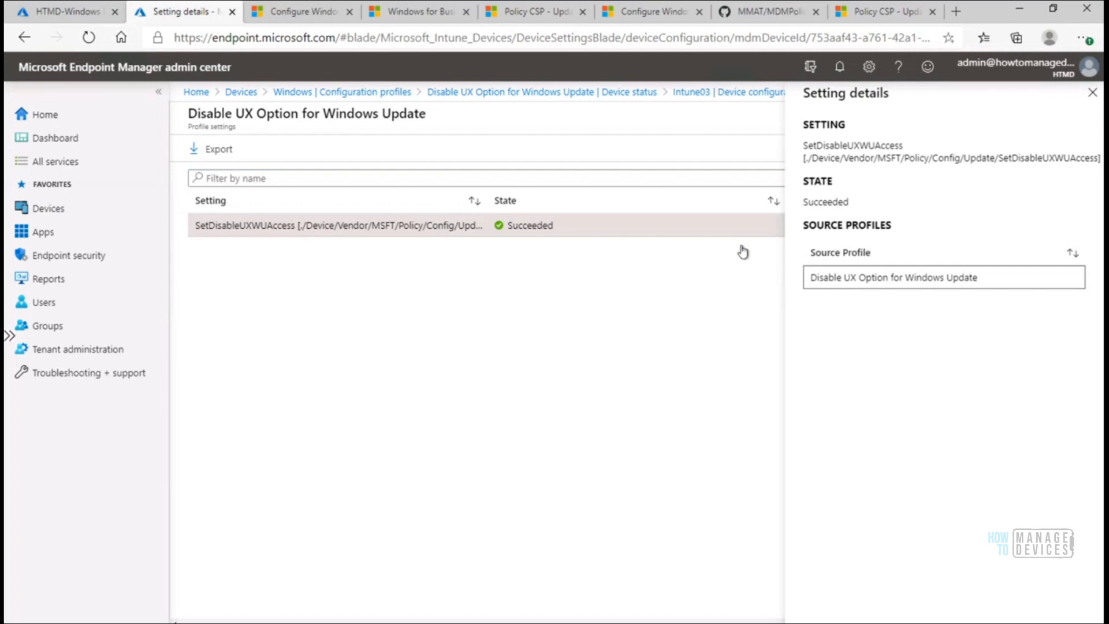
left_click_drag(803, 146, 1103, 165)
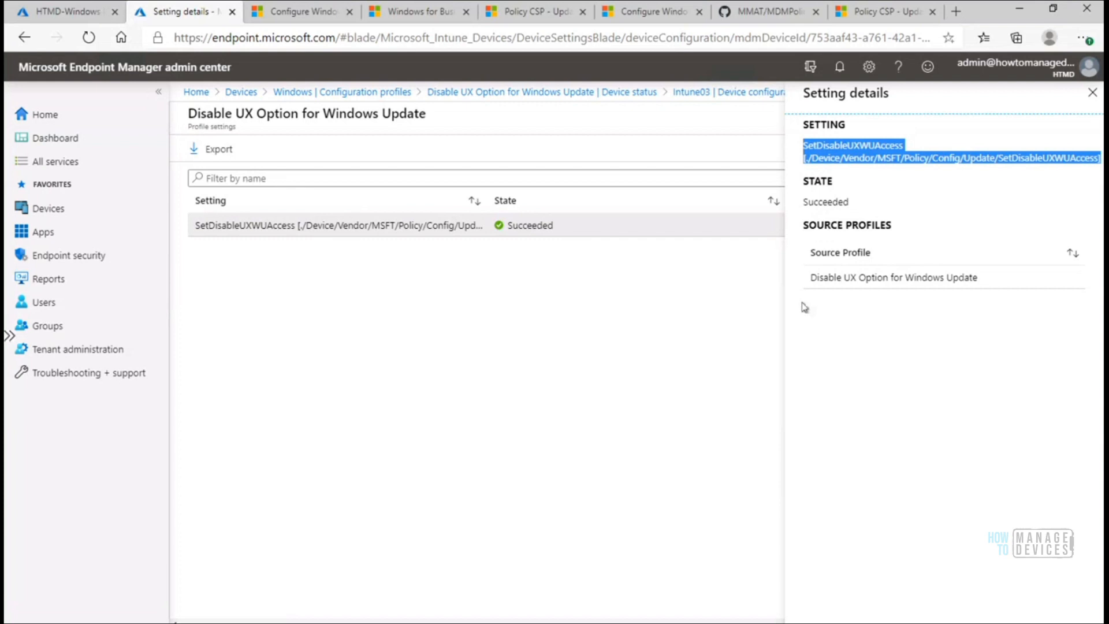
left_click_drag(814, 279, 987, 285)
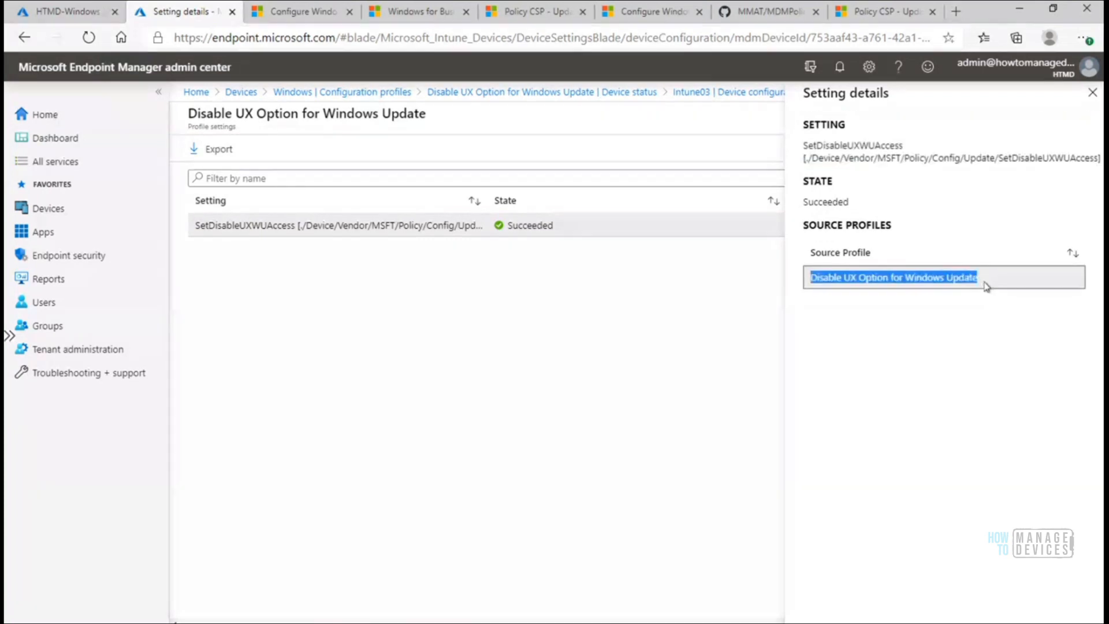
left_click(763, 334)
left_click_drag(857, 211, 797, 212)
left_click(783, 229)
Switch to the Intune03 remote desktop session and bring the Windows Update settings forward to check the Check for updates option
left_click(668, 623)
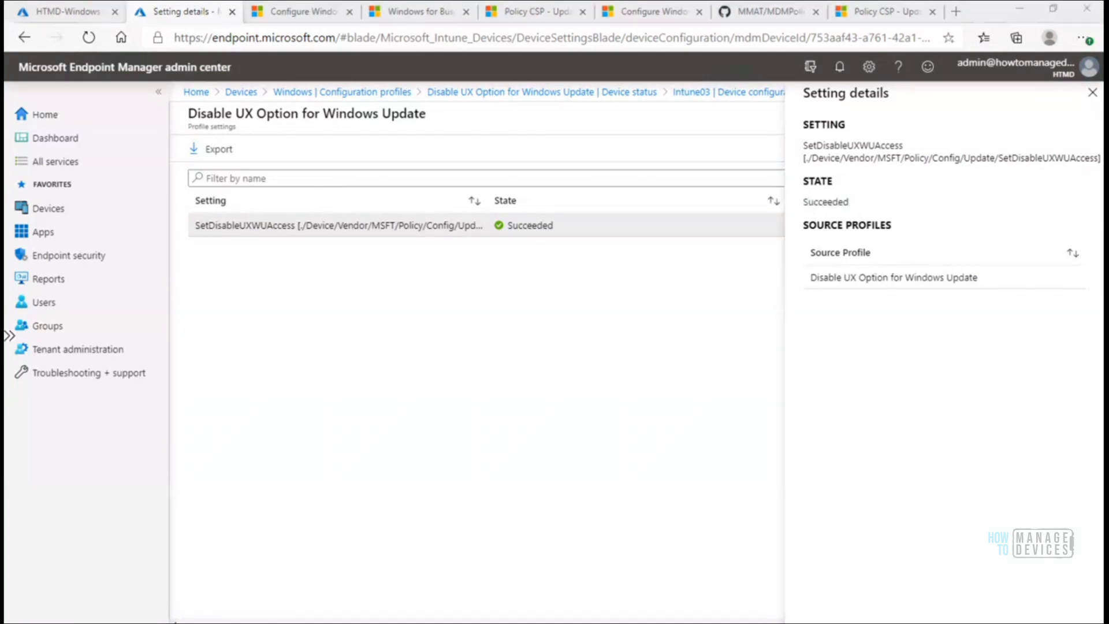
left_click(745, 572)
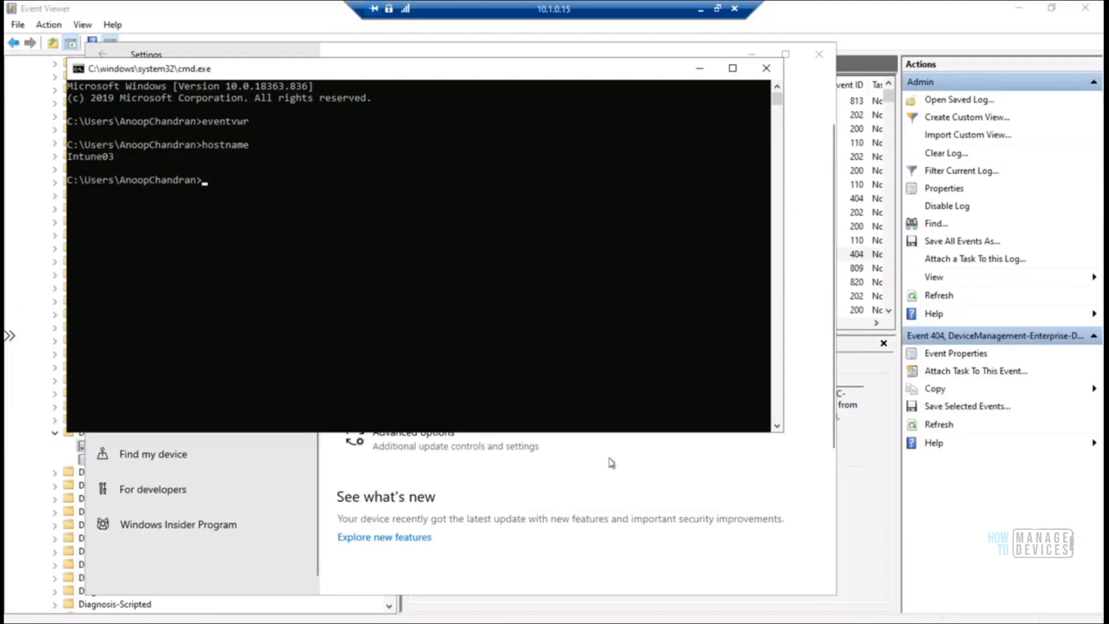
left_click(689, 469)
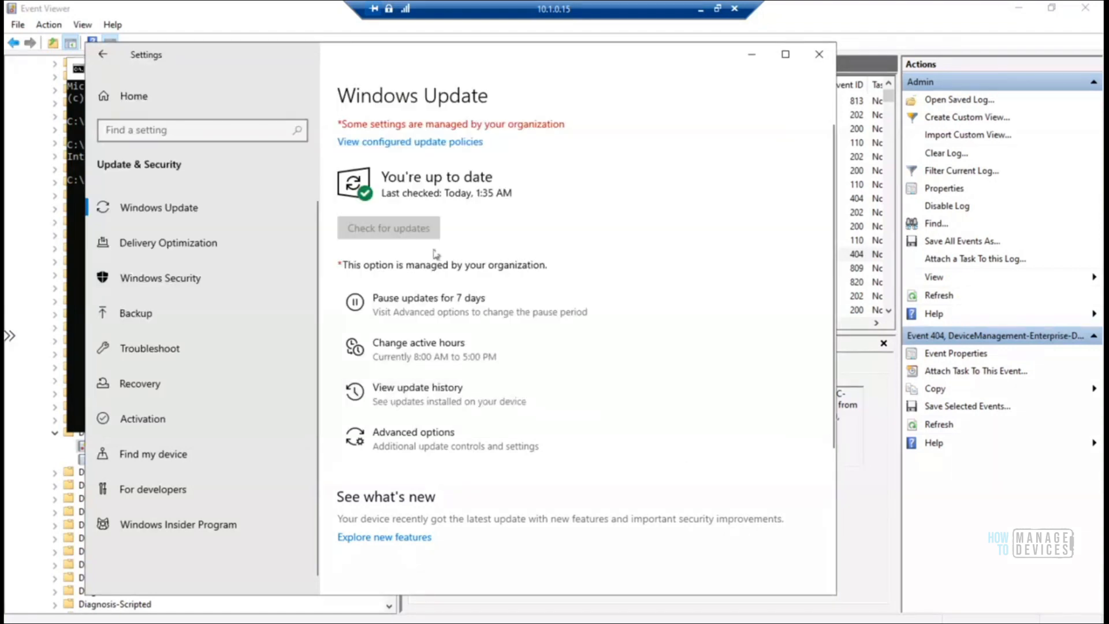
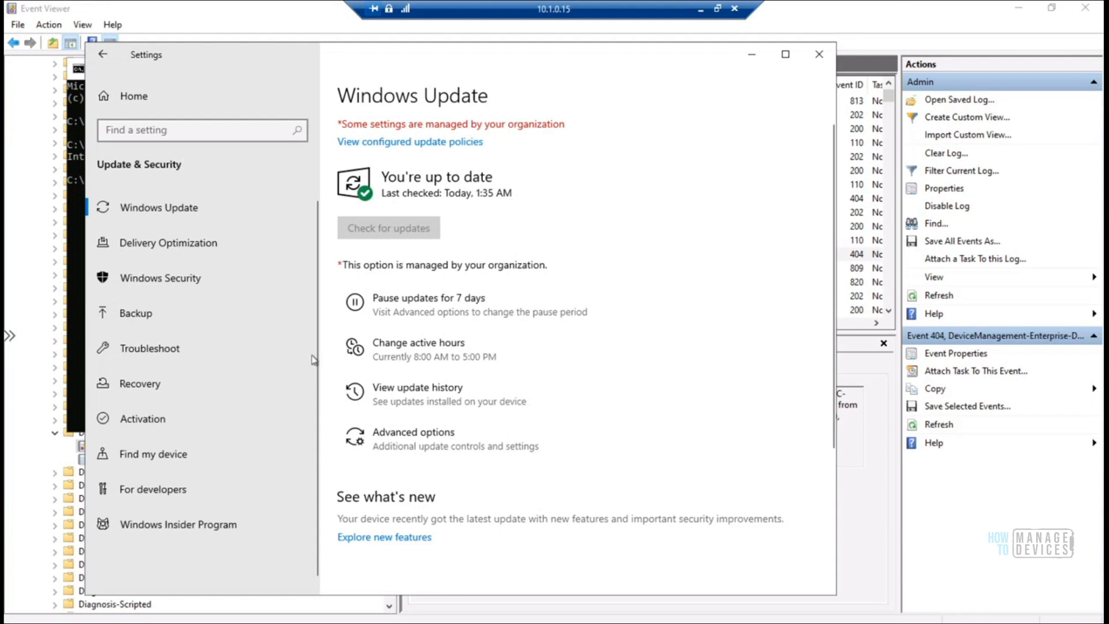
Open the info page of the HTMD Azure AD connection under Access work or school and export the advanced diagnostic report
left_click(141, 96)
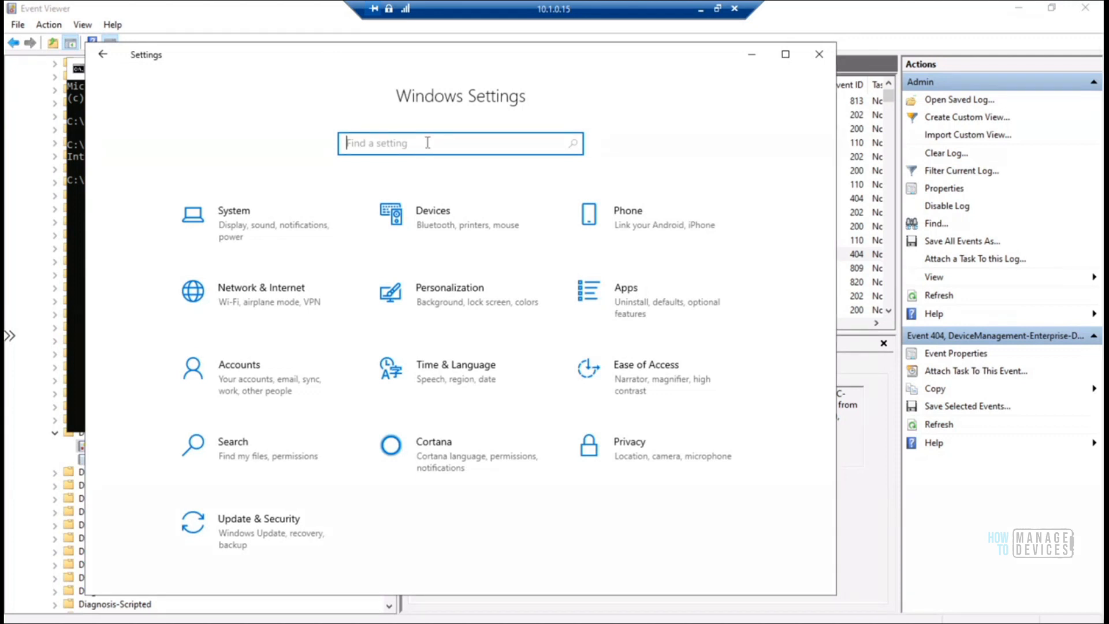
left_click(269, 376)
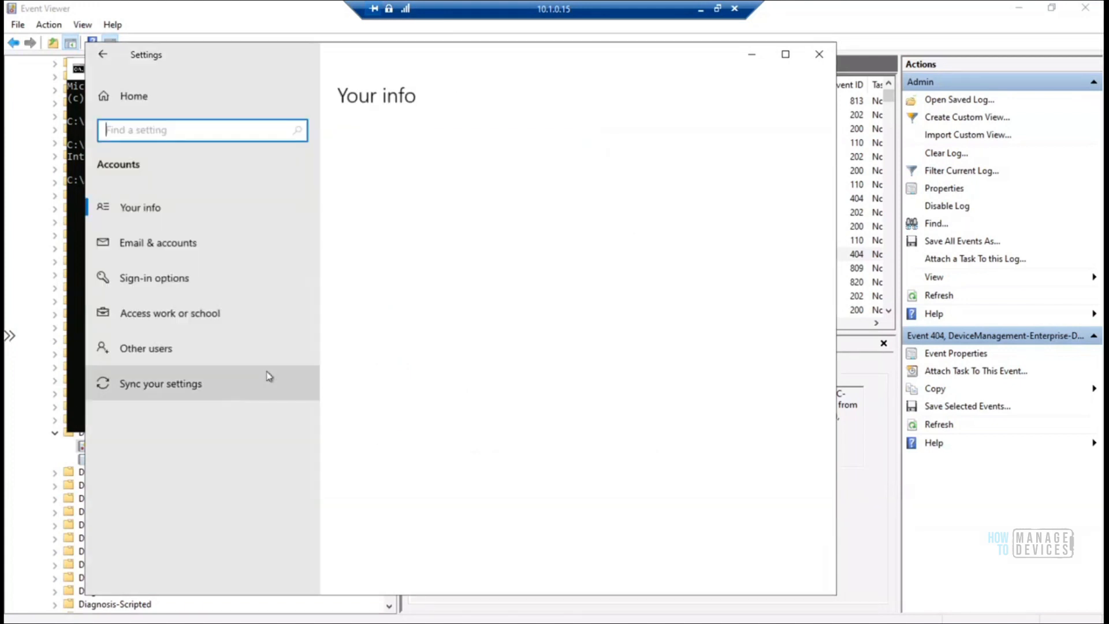
left_click(199, 319)
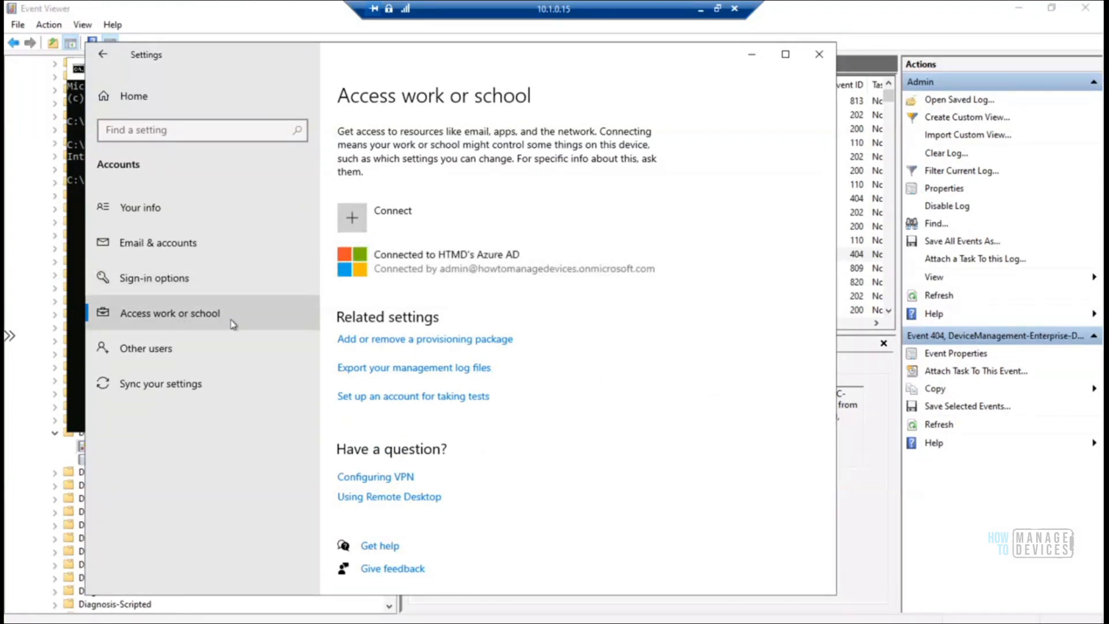
left_click(426, 267)
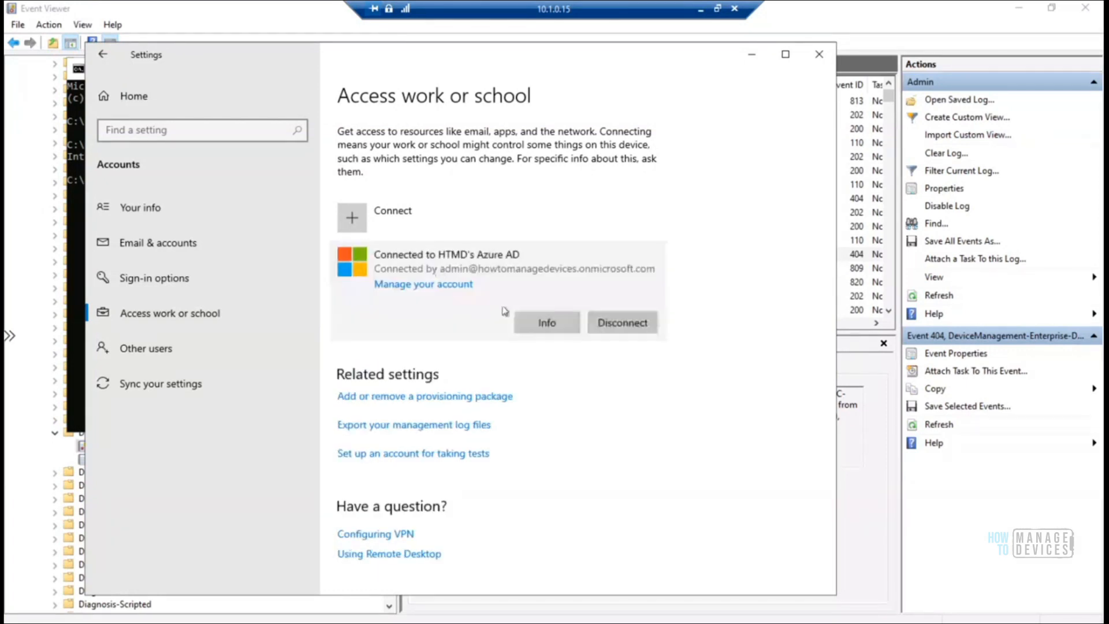
left_click(543, 325)
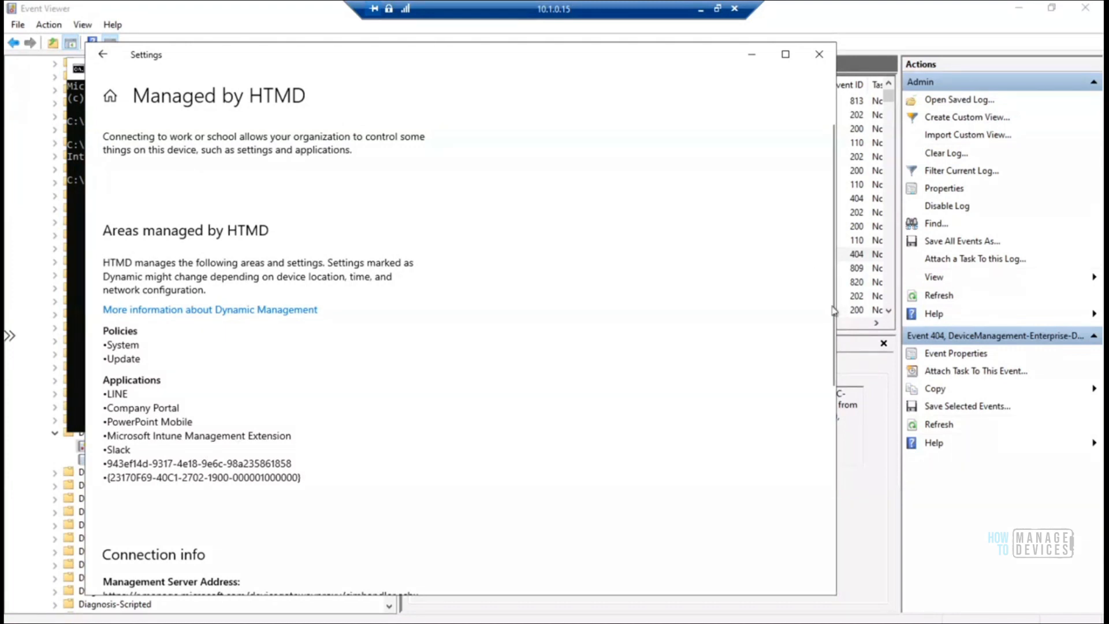
left_click_drag(831, 323, 824, 527)
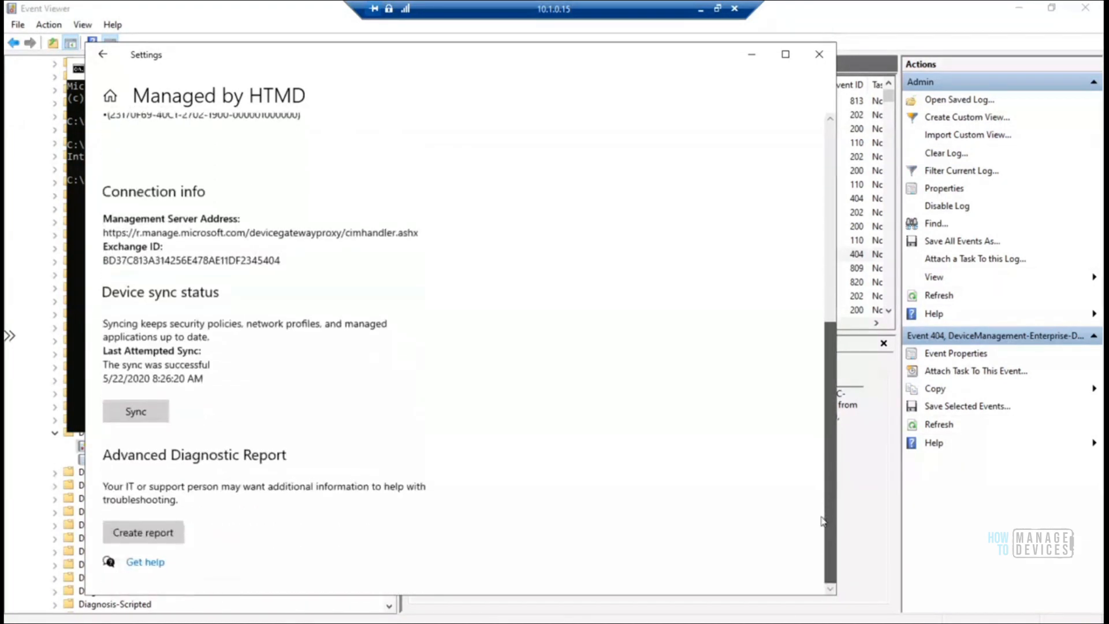
left_click(165, 540)
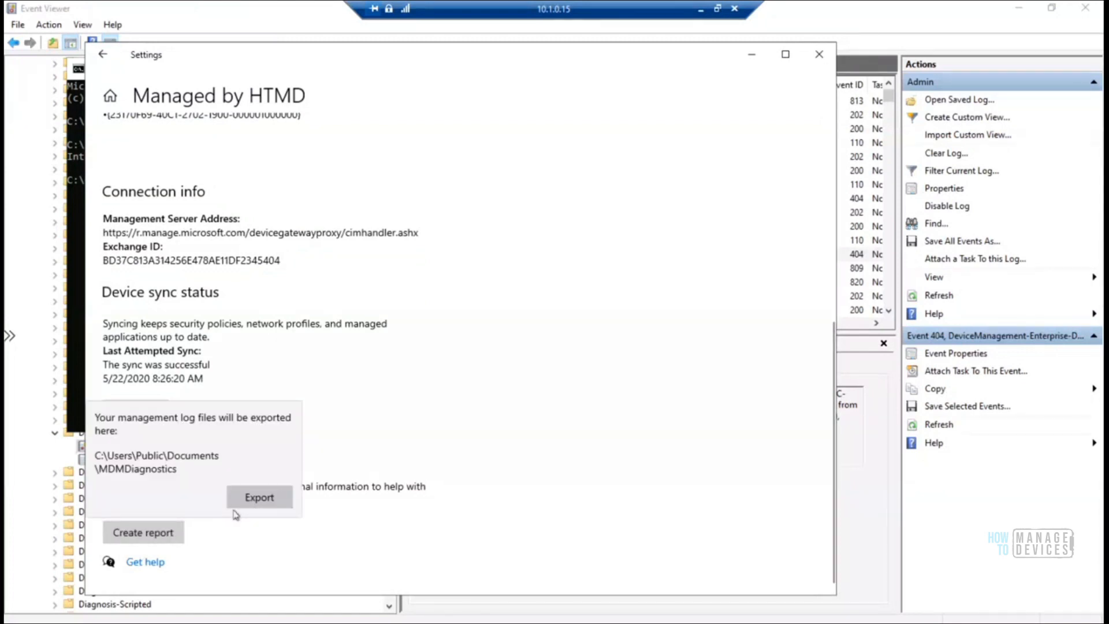
left_click(264, 503)
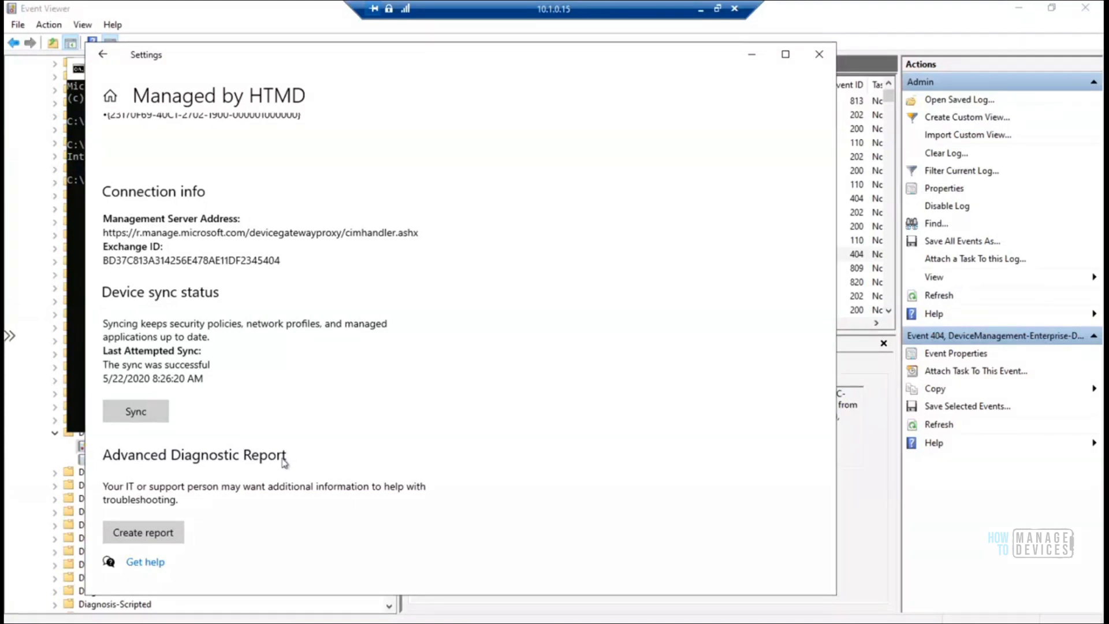
Minimize the Settings, command prompt and remote session windows, and close the setting details in the Endpoint Manager admin center
left_click(752, 58)
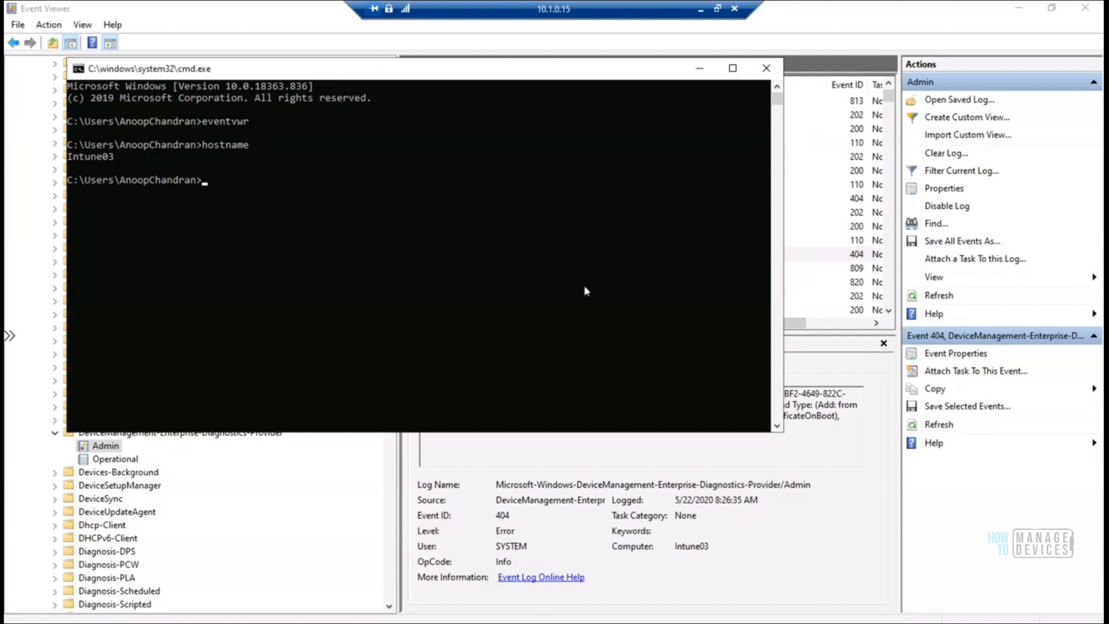
left_click(699, 72)
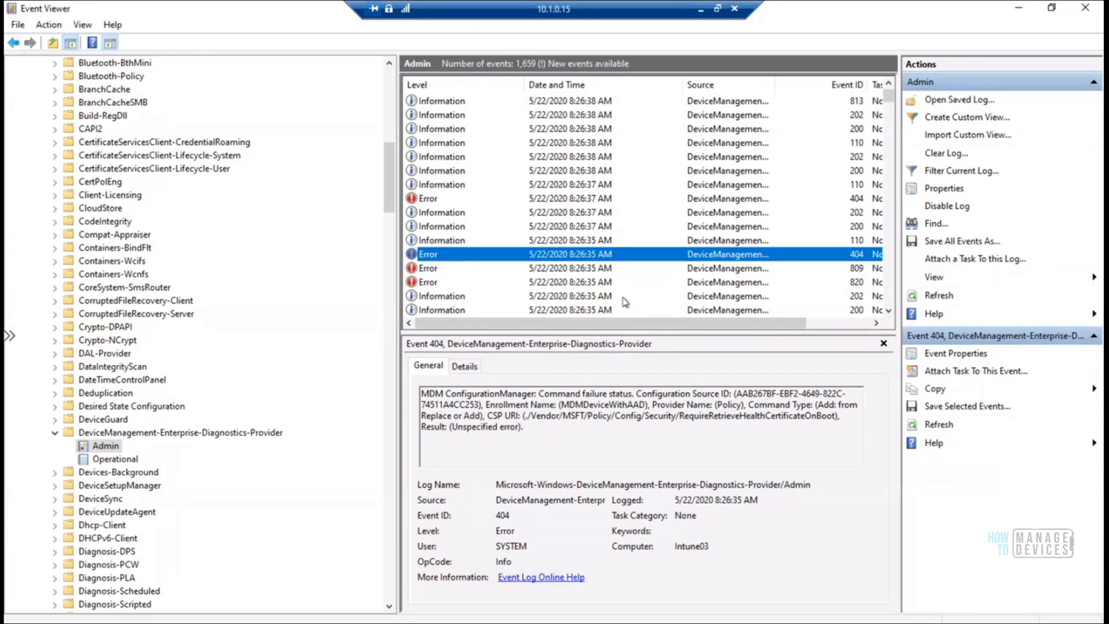
left_click(701, 11)
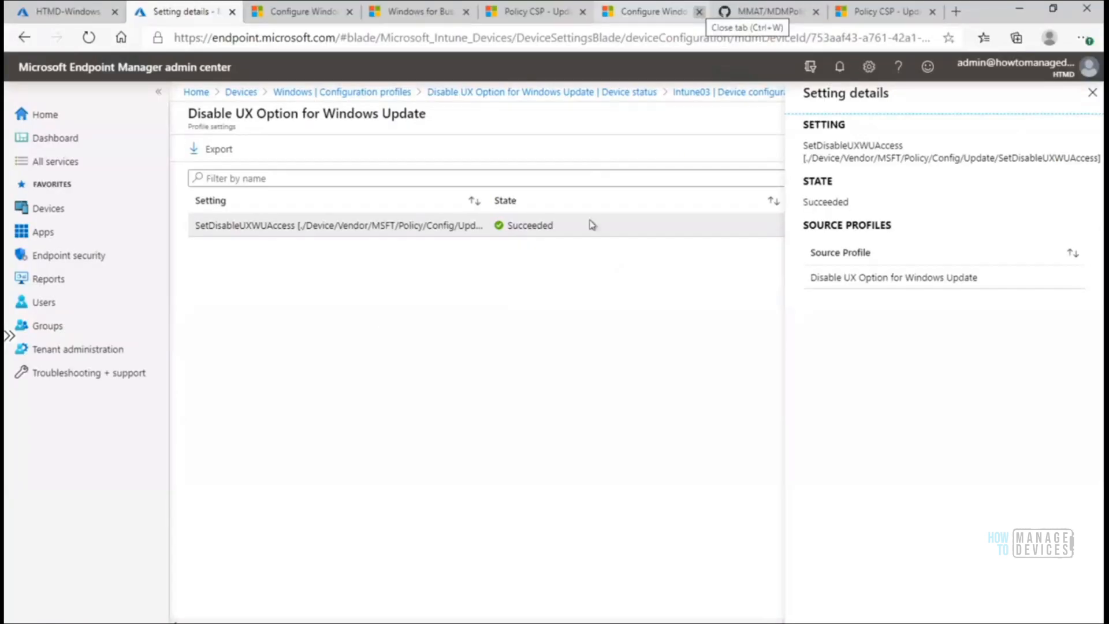
left_click(1093, 92)
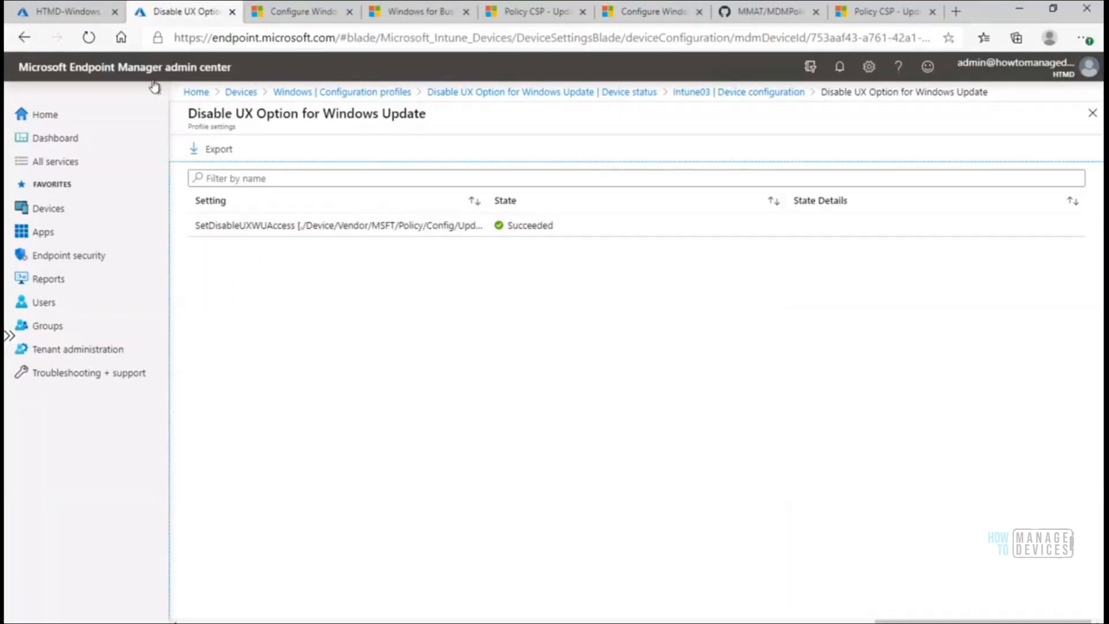
View the list of all groups in the Azure portal and return to the Endpoint Manager admin center
left_click(81, 10)
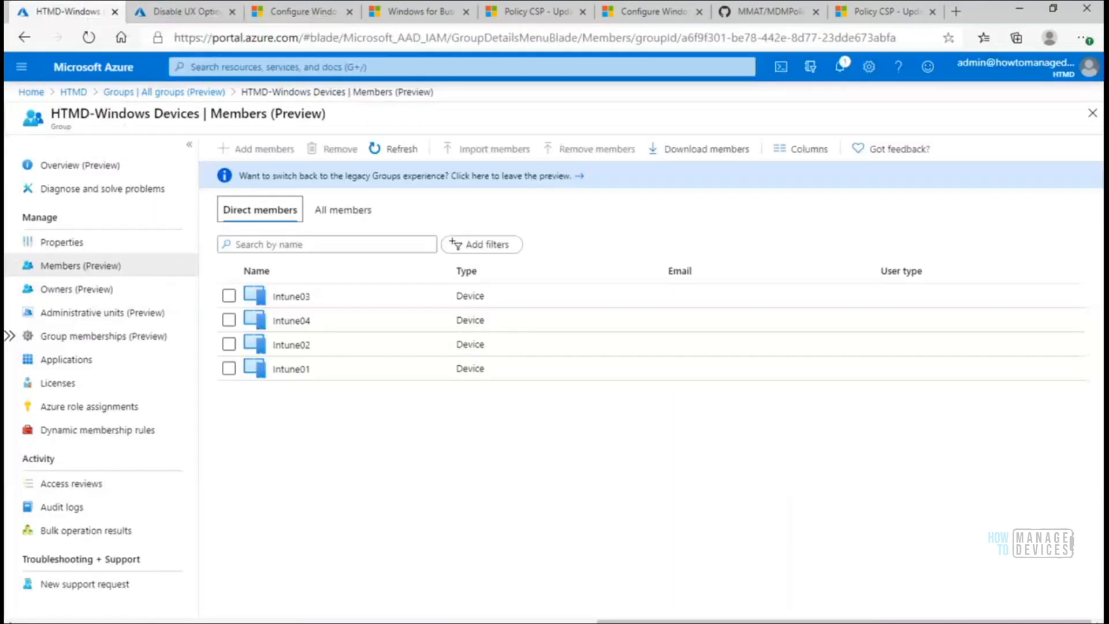
left_click(189, 93)
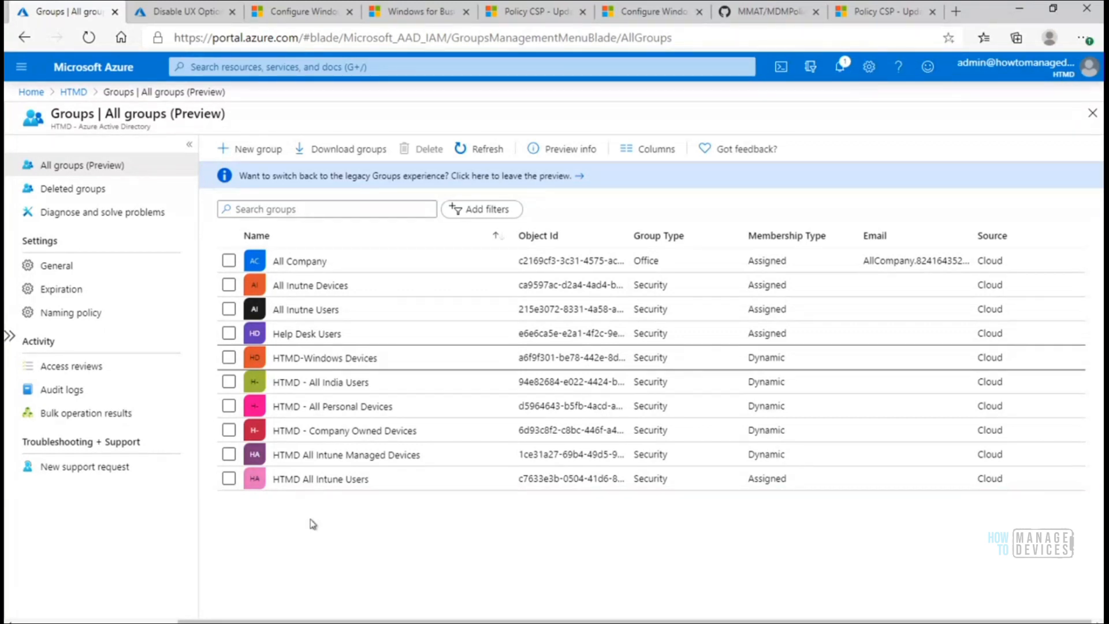
left_click(191, 16)
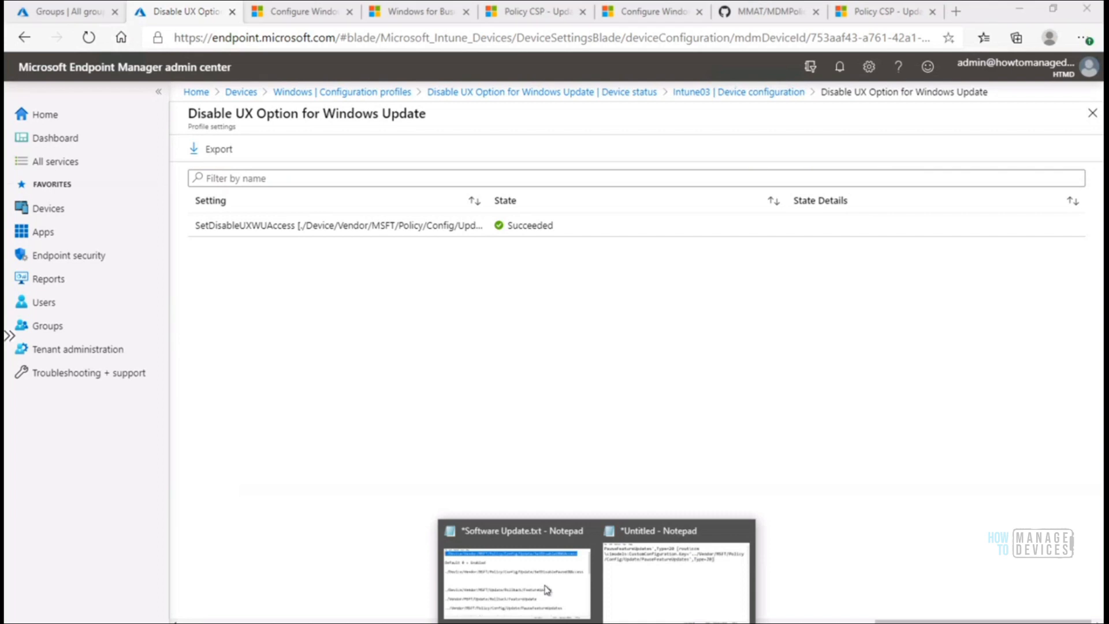
Bring up the Software Update.txt notes in Notepad and review rollback conditions 1 to 5, highlighting condition 4 about the uninstall period
left_click(548, 589)
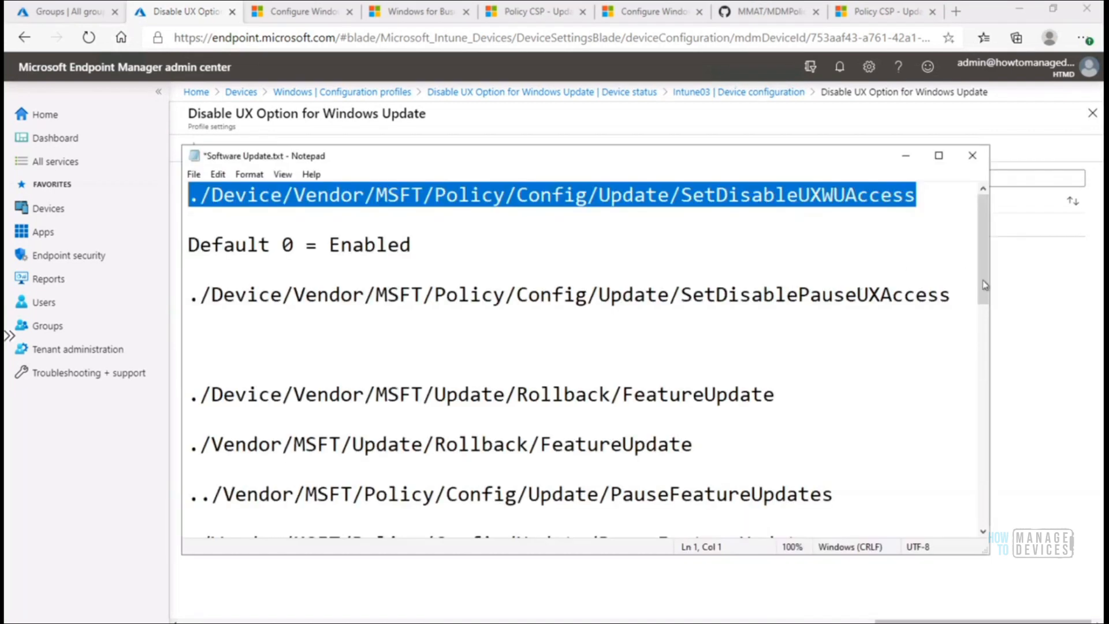
left_click_drag(983, 305, 983, 419)
left_click(799, 444)
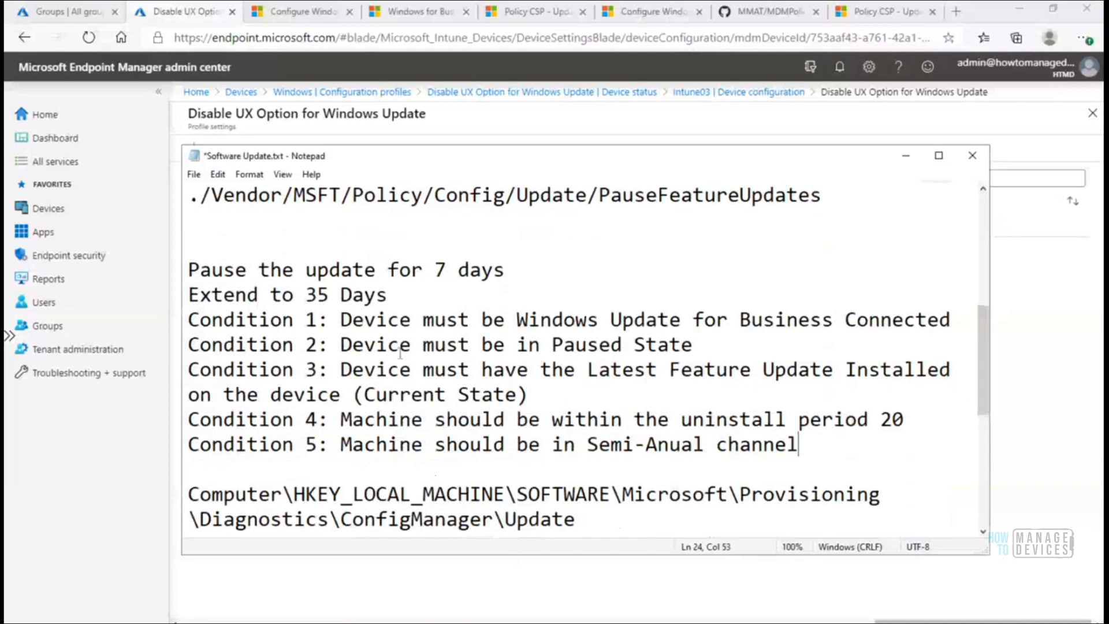
left_click(296, 345, "shift")
left_click(187, 320, "shift")
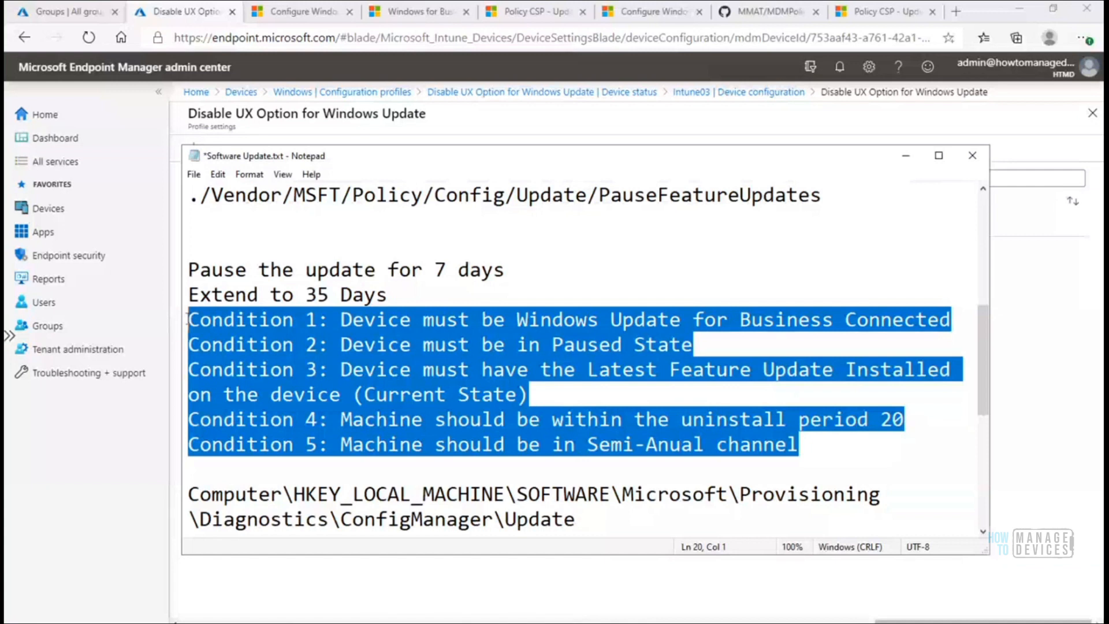
left_click(558, 395)
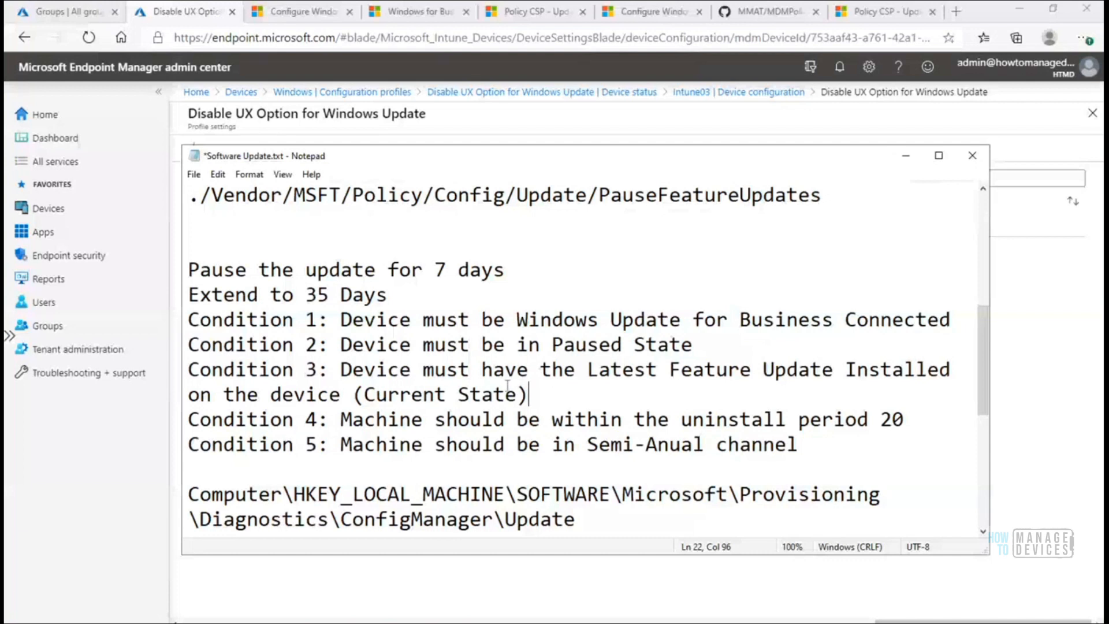
left_click_drag(905, 420, 189, 420)
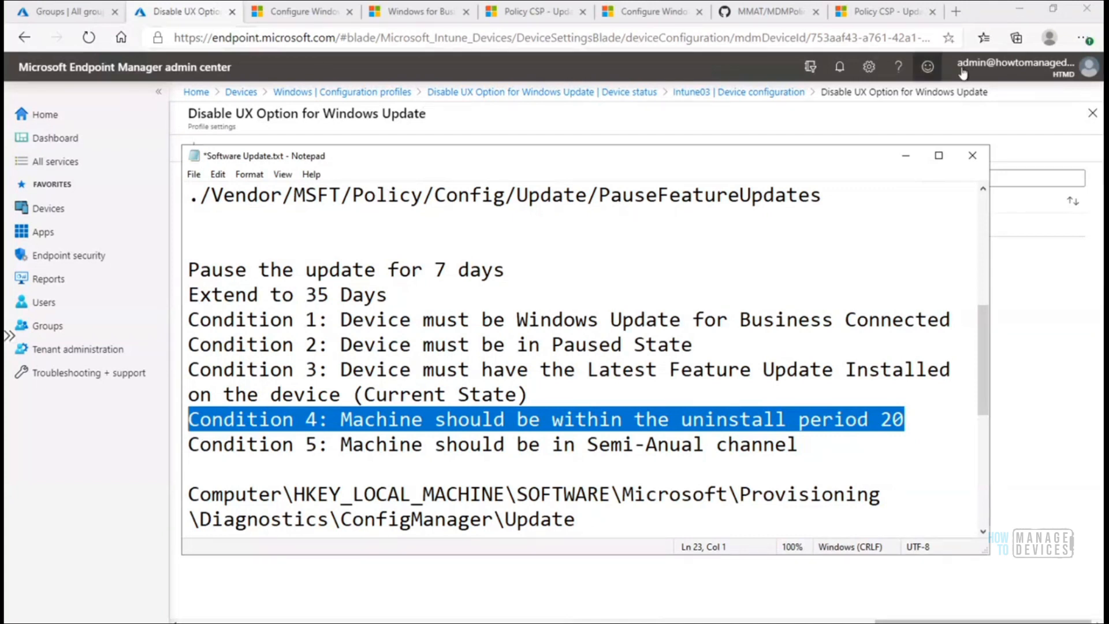
Check the Endpoint Manager admin center's notifications and view its home page and dashboard
left_click(1017, 72)
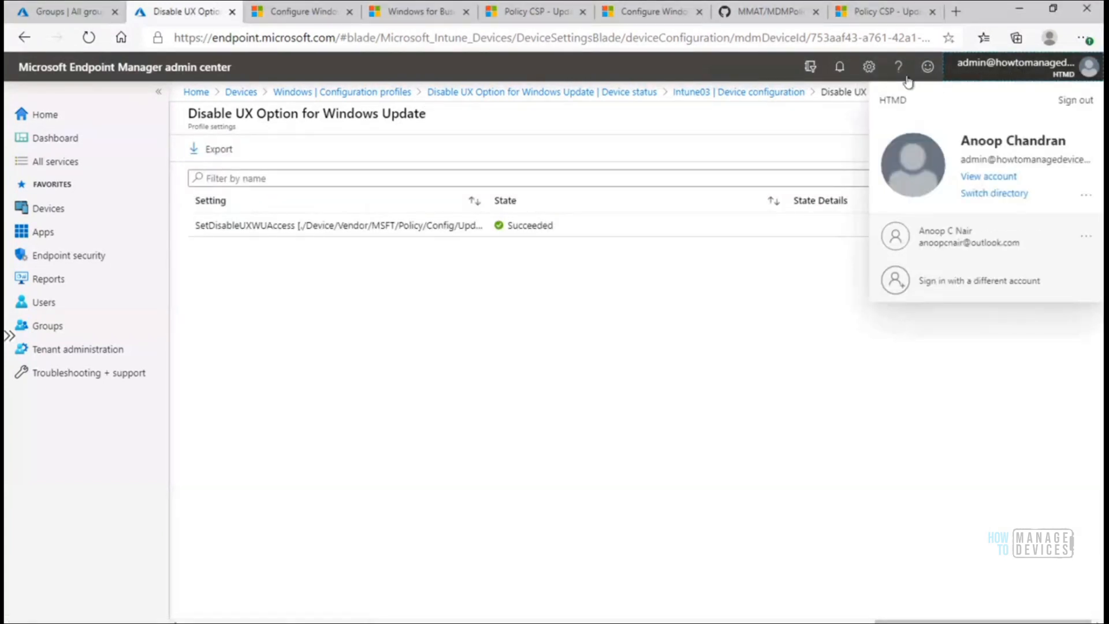
left_click(836, 69)
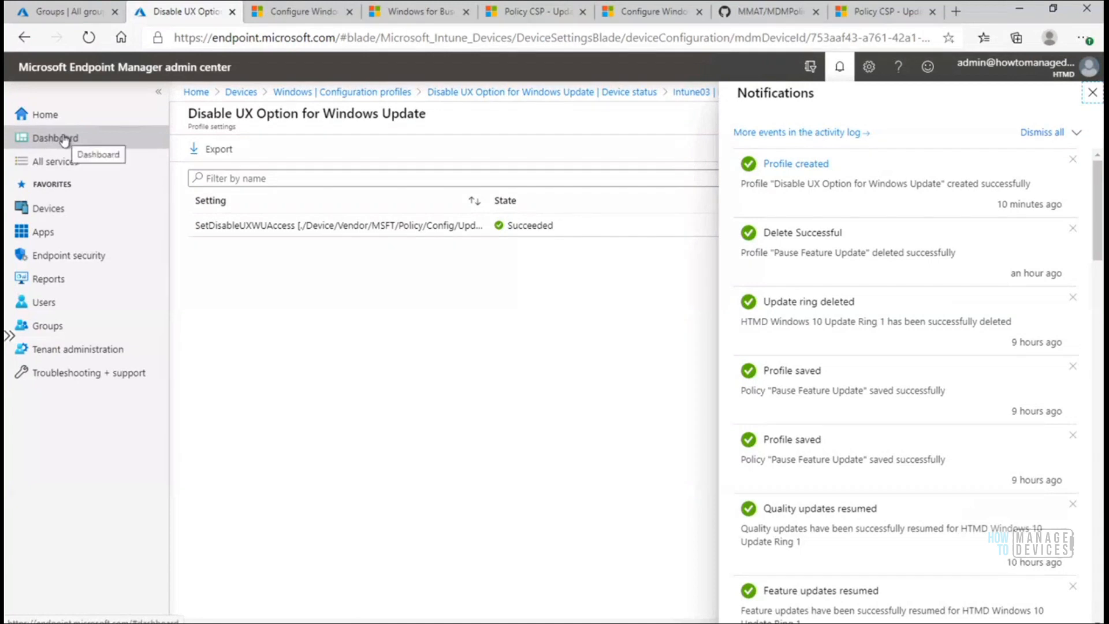
left_click(51, 114)
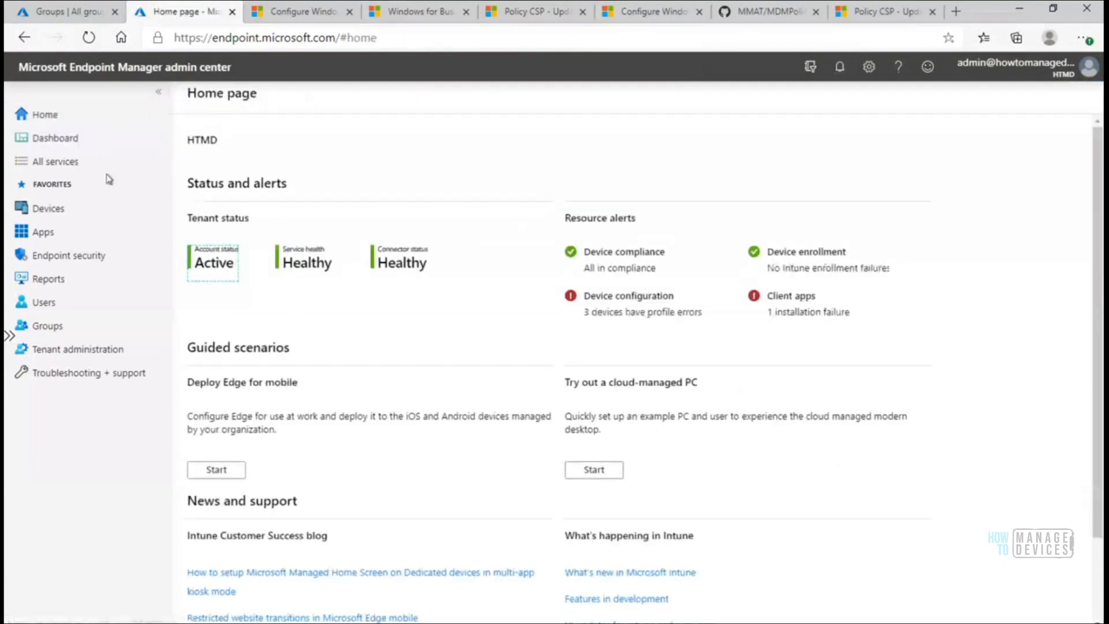
left_click(55, 139)
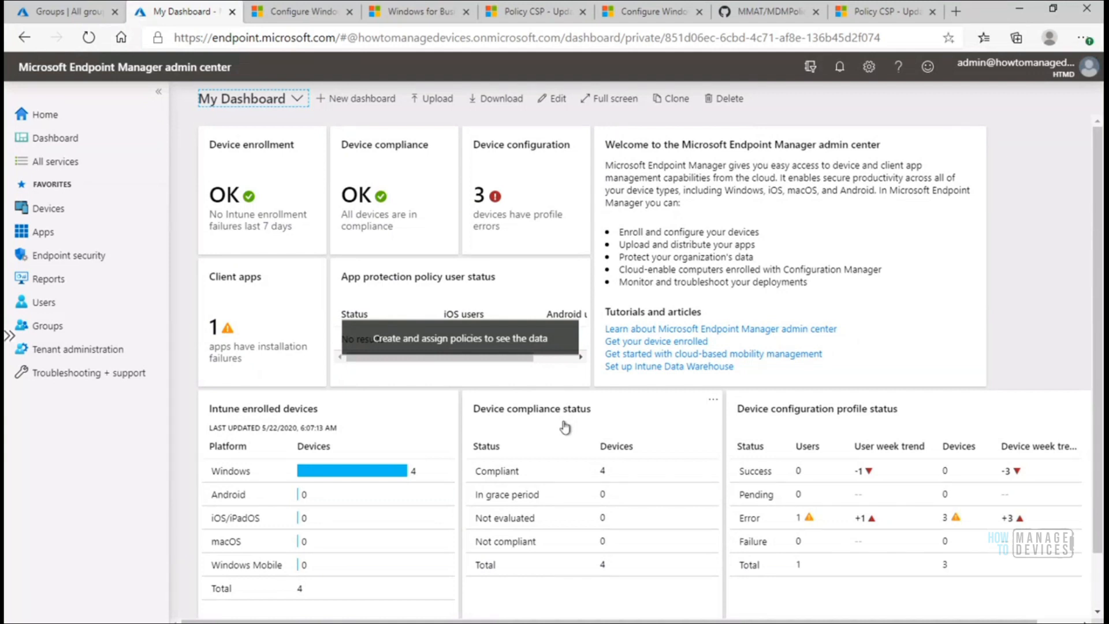
In the Azure portal, view the HTMD directory's licenses, checking the licensed features and the list of all products
left_click(87, 17)
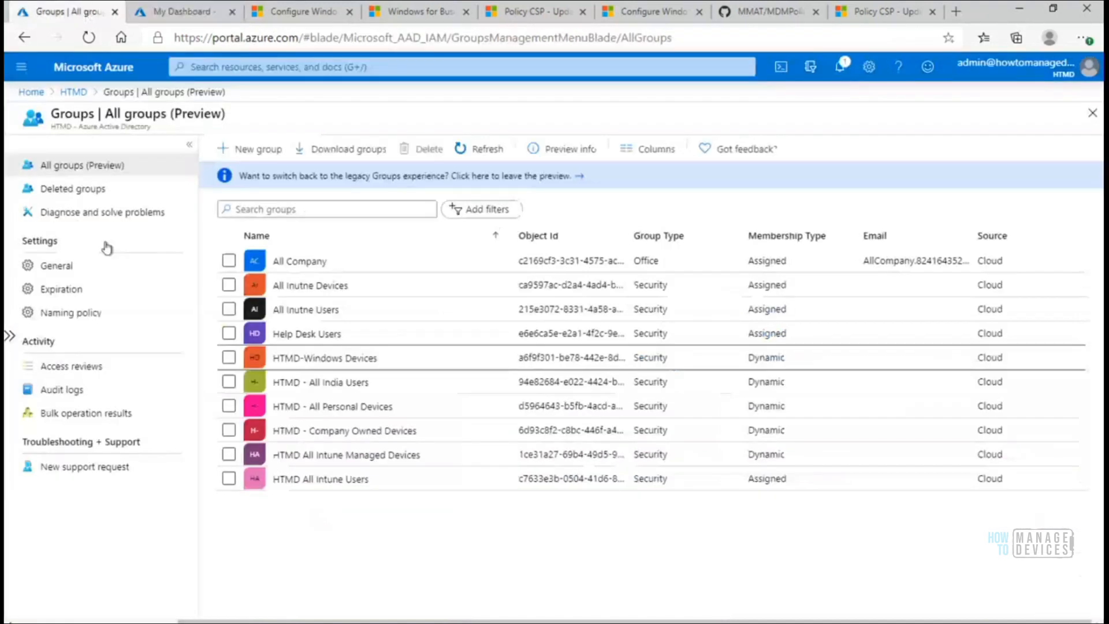
left_click(74, 92)
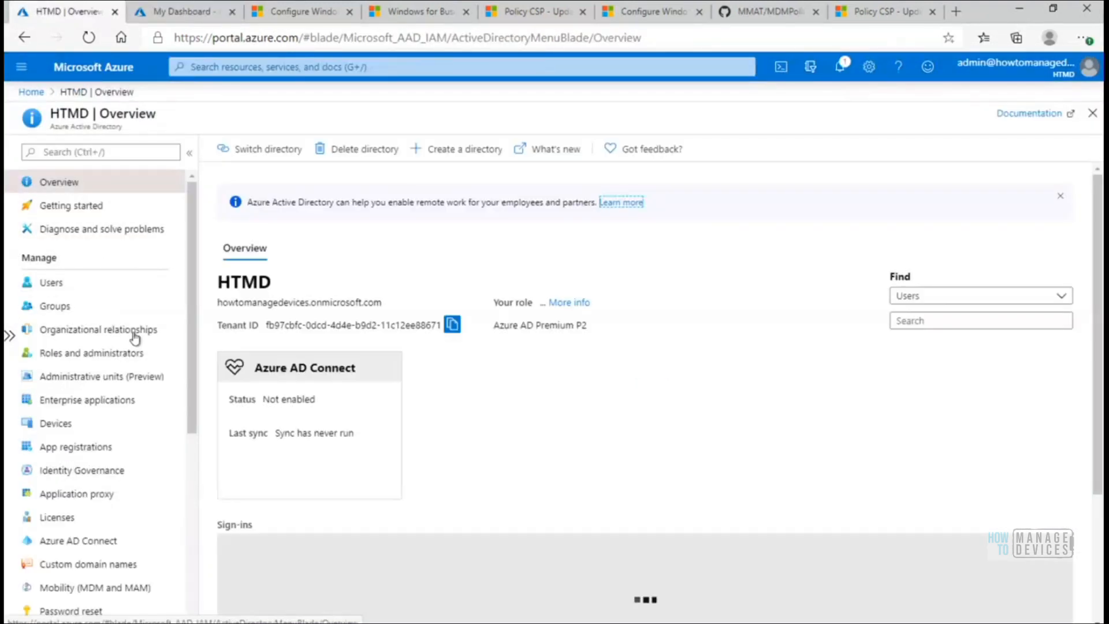
left_click(72, 517)
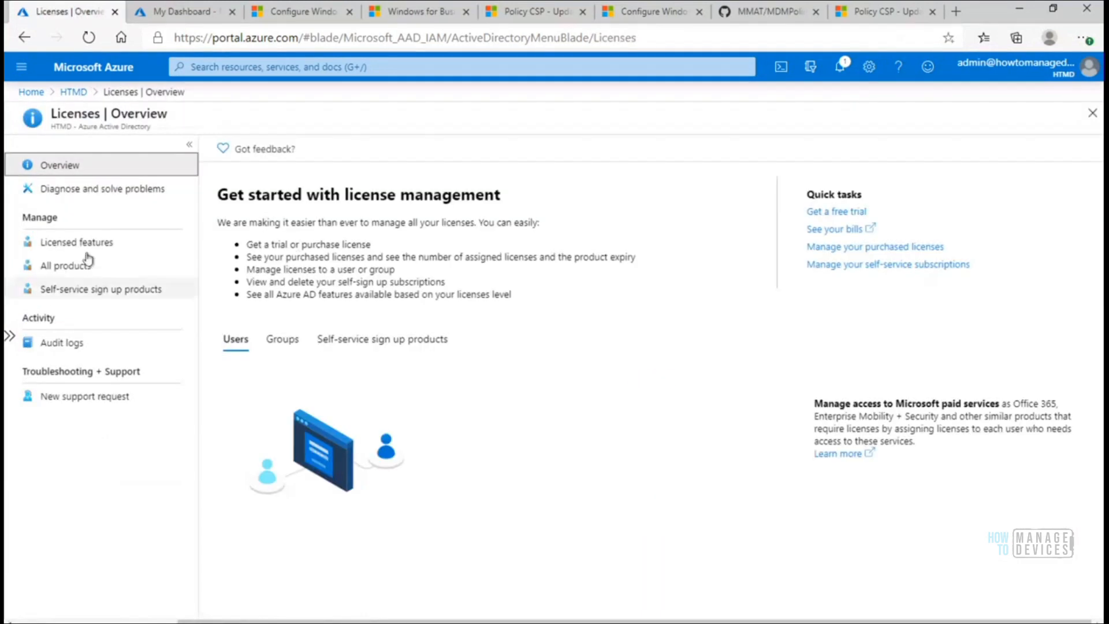
left_click(85, 248)
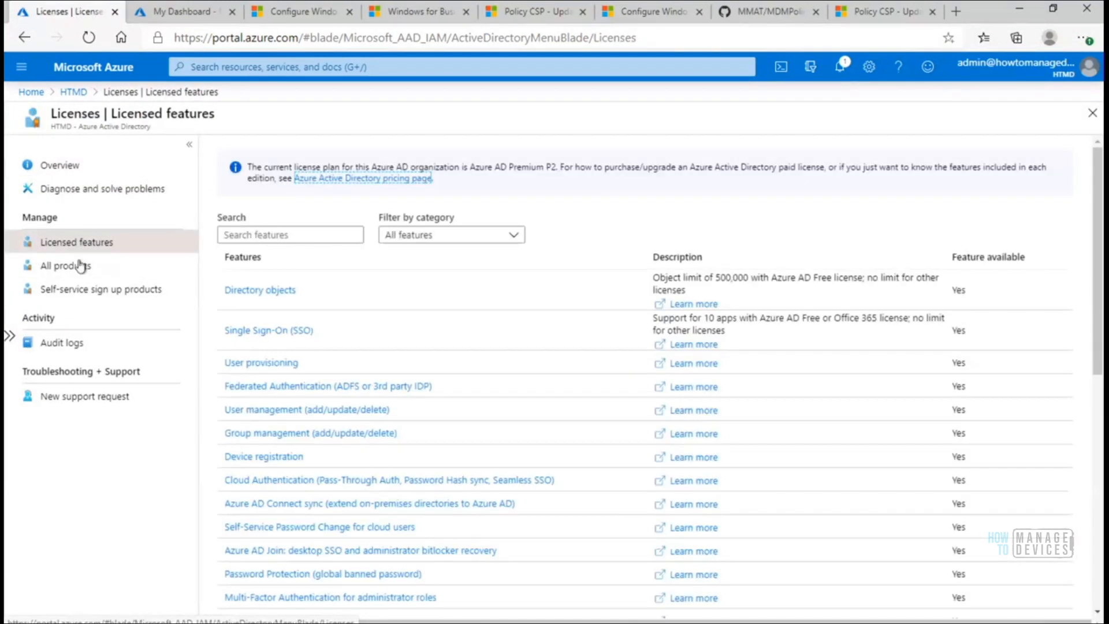
left_click(78, 268)
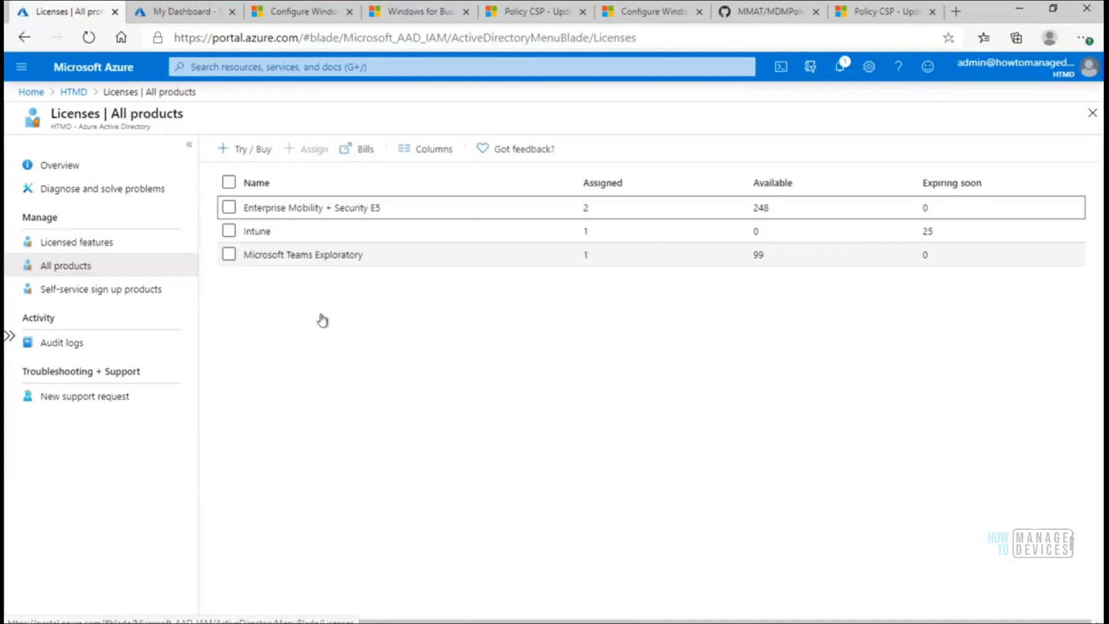
Review the licensed users, licensed groups and service plan details of Enterprise Mobility + Security E5, and return to the Endpoint Manager dashboard
left_click(328, 208)
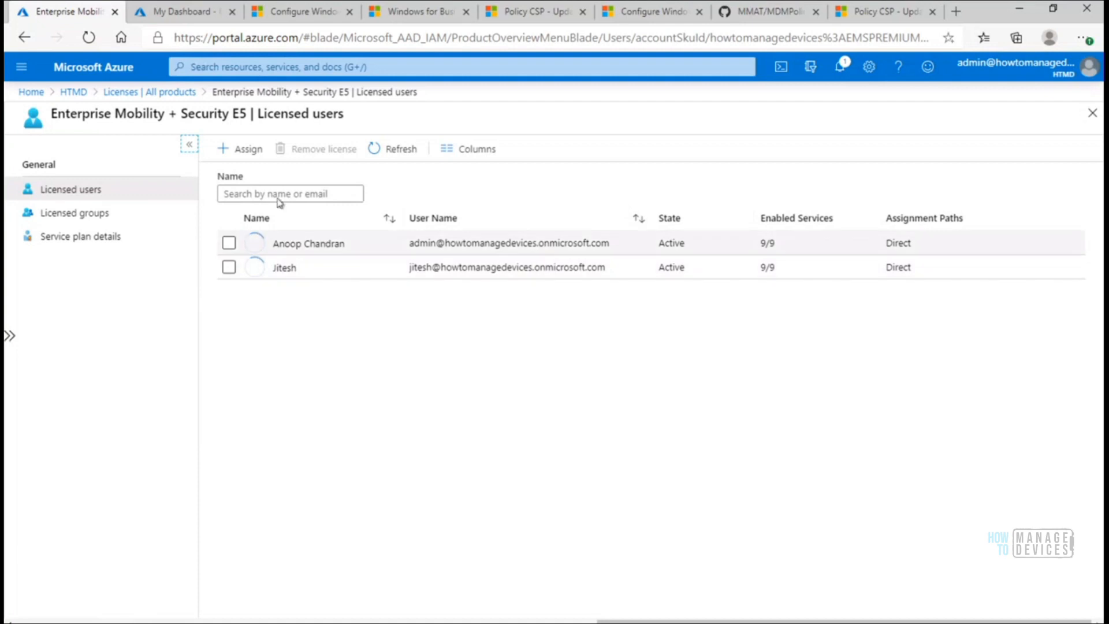
left_click(91, 215)
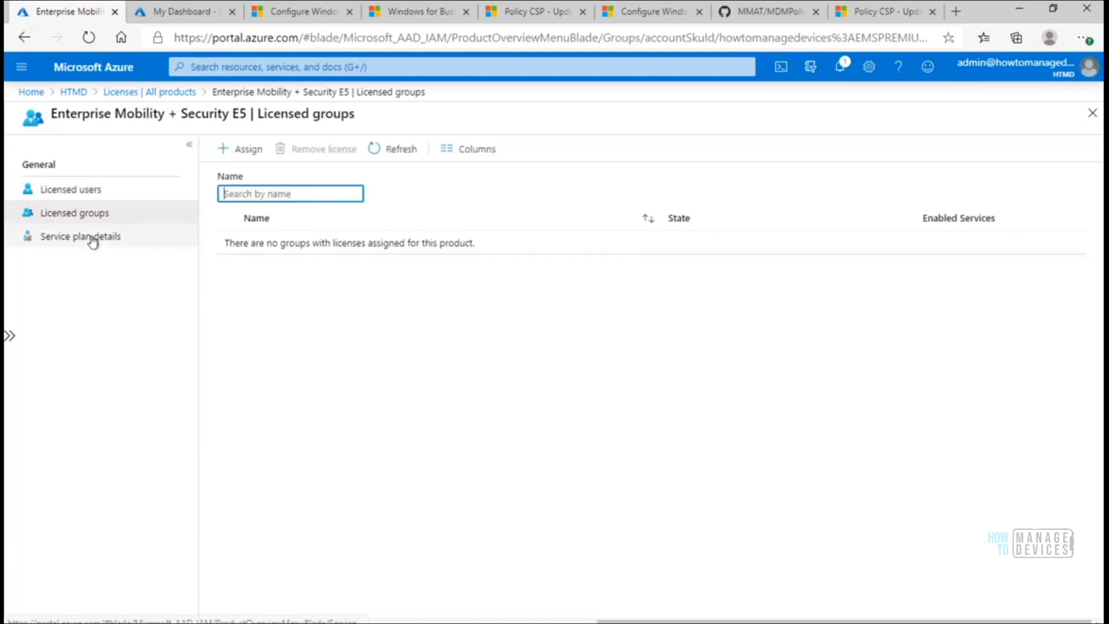
left_click(92, 238)
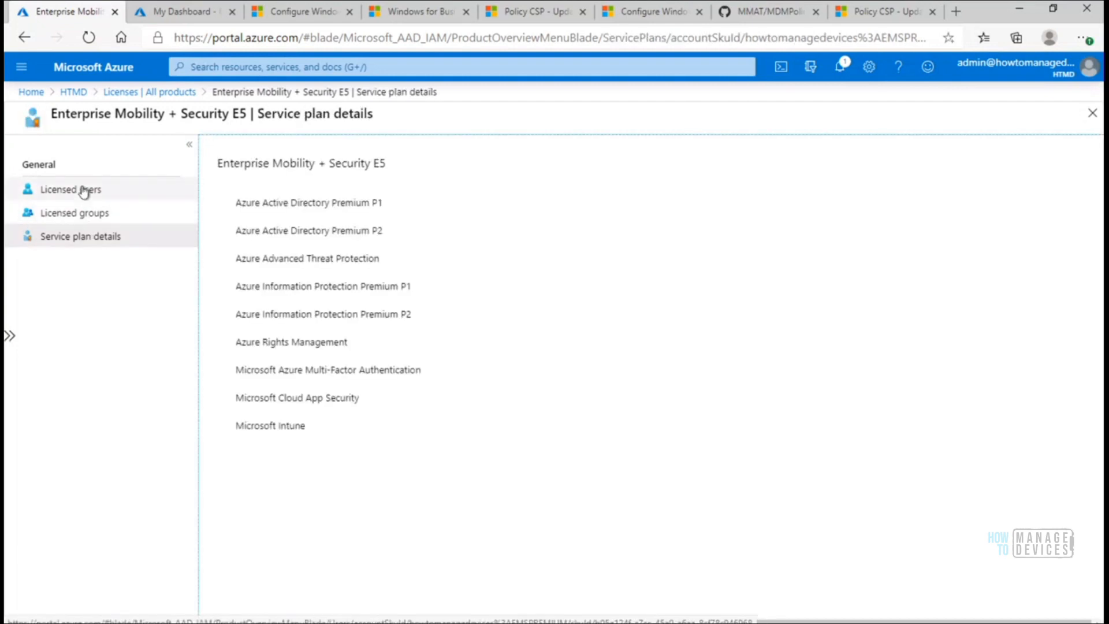
left_click(86, 195)
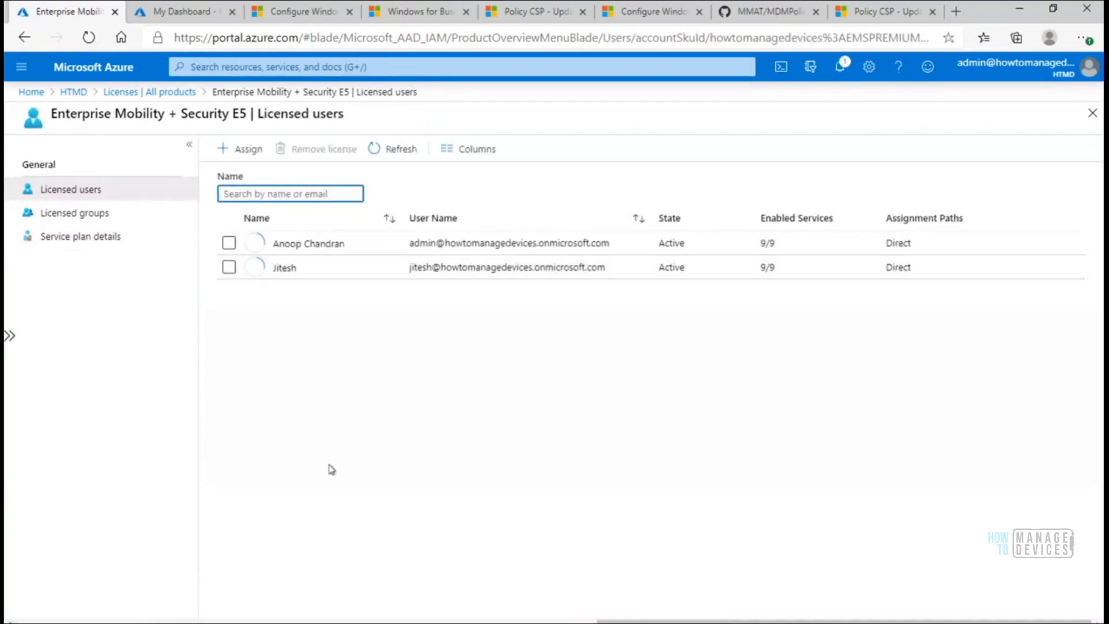
left_click(182, 13)
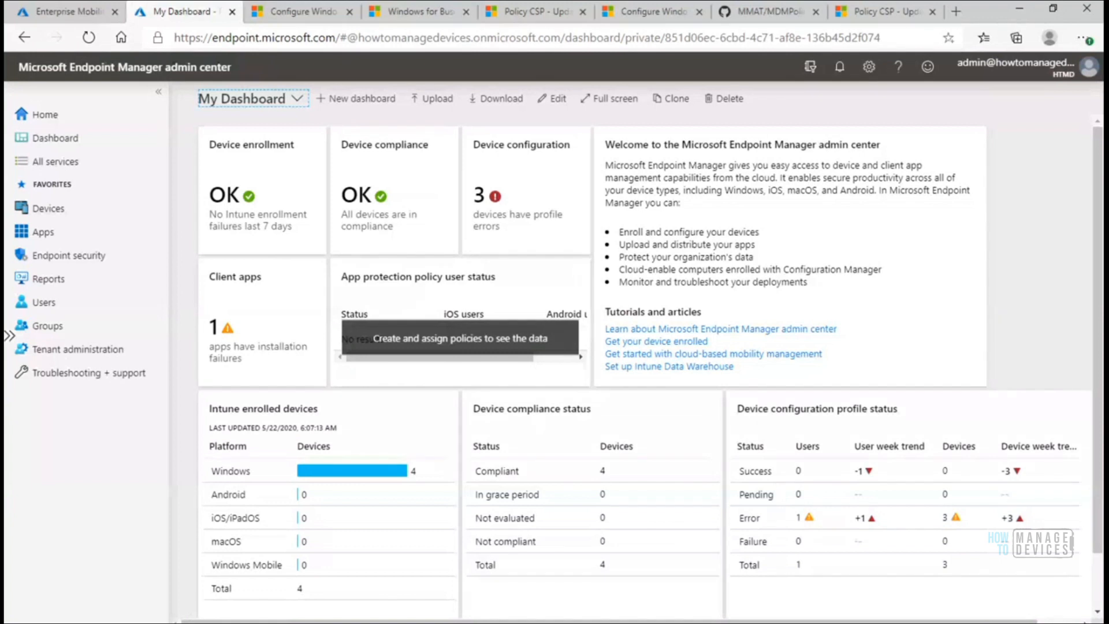
mouse_move(381, 623)
left_click(532, 14)
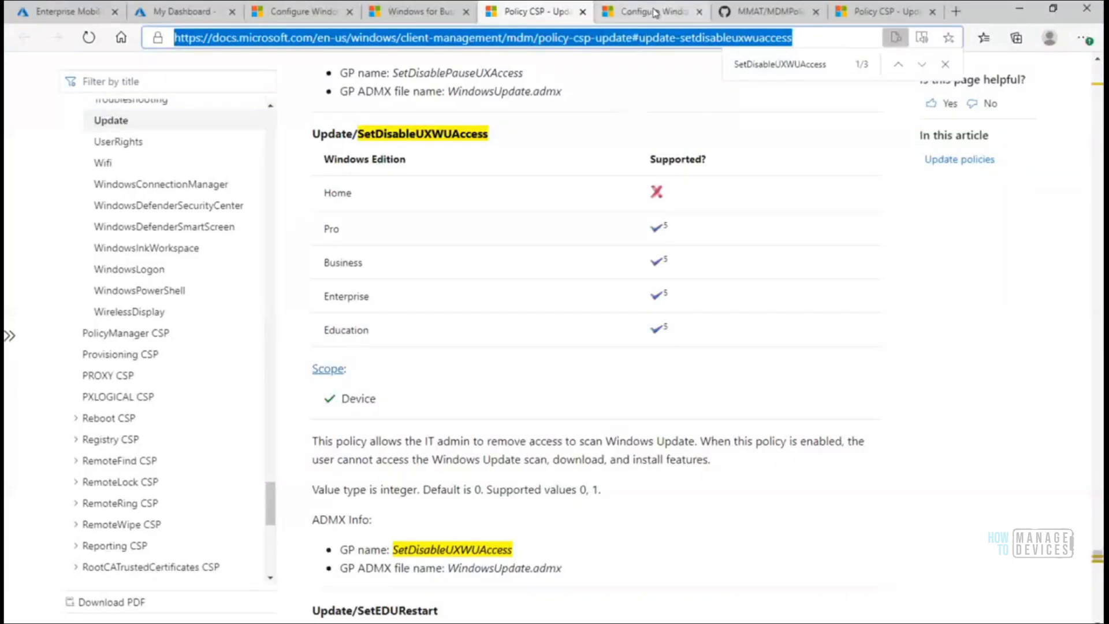
left_click(654, 11)
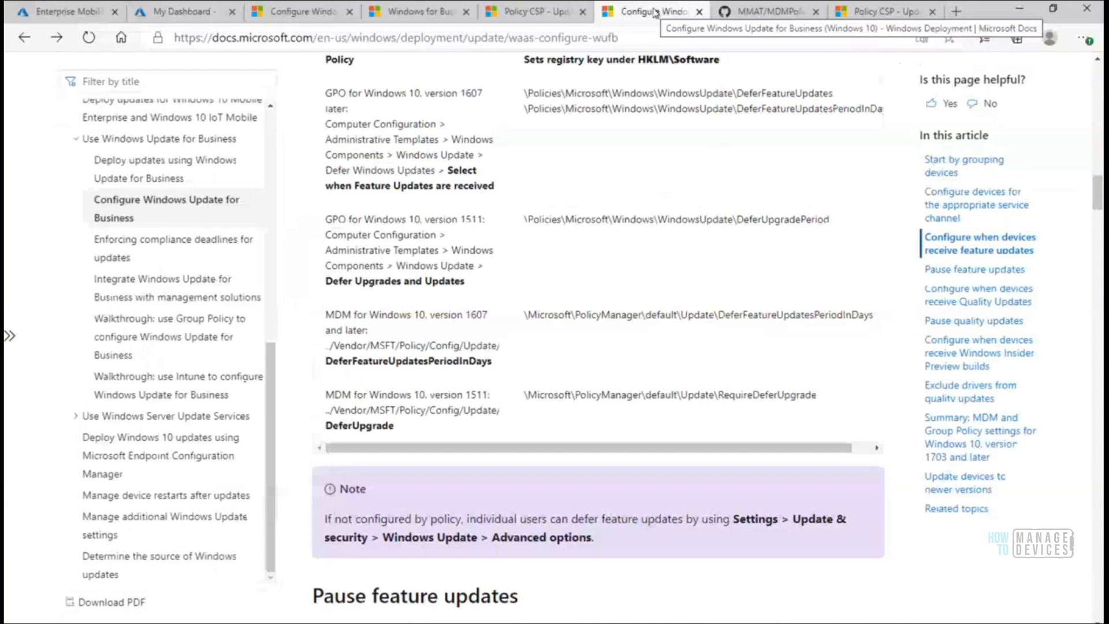
left_click(559, 37)
key("ctrl+c")
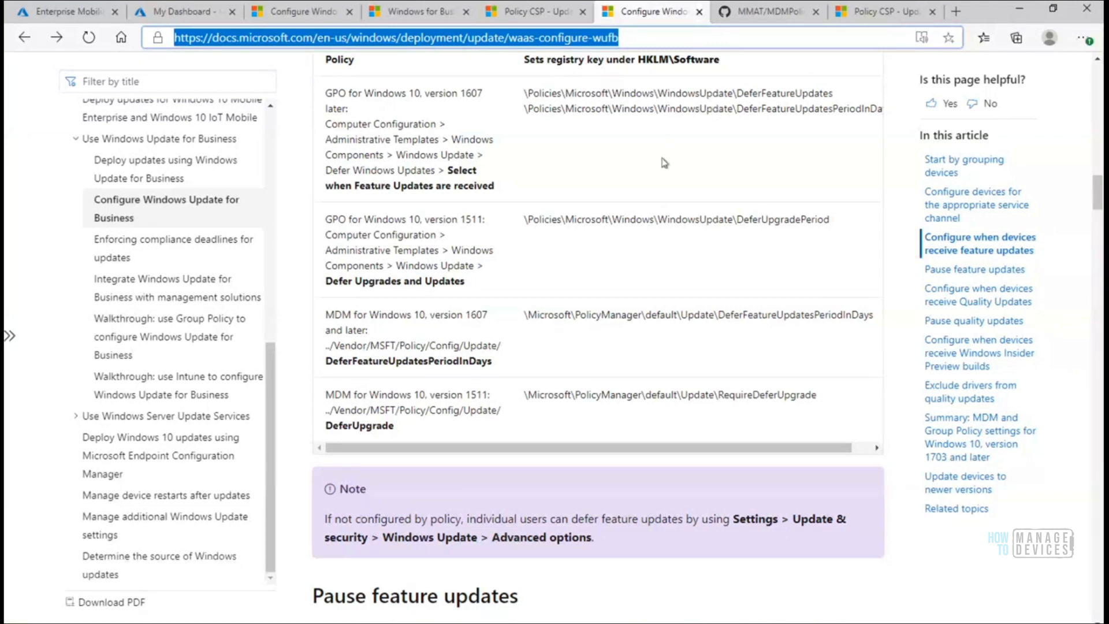
mouse_move(761, 14)
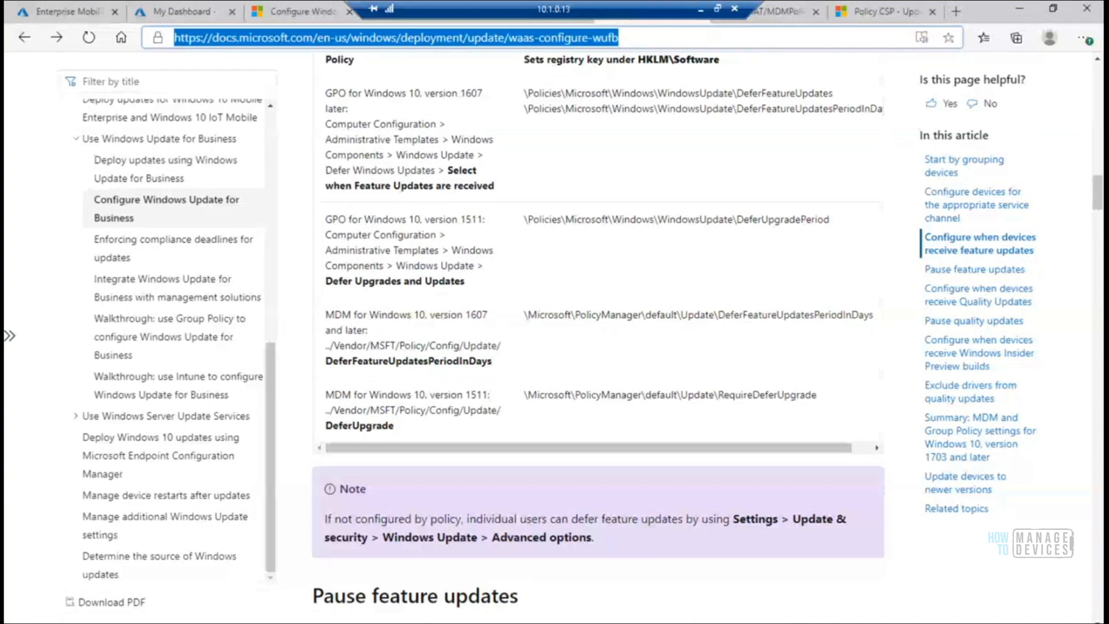
mouse_move(596, 623)
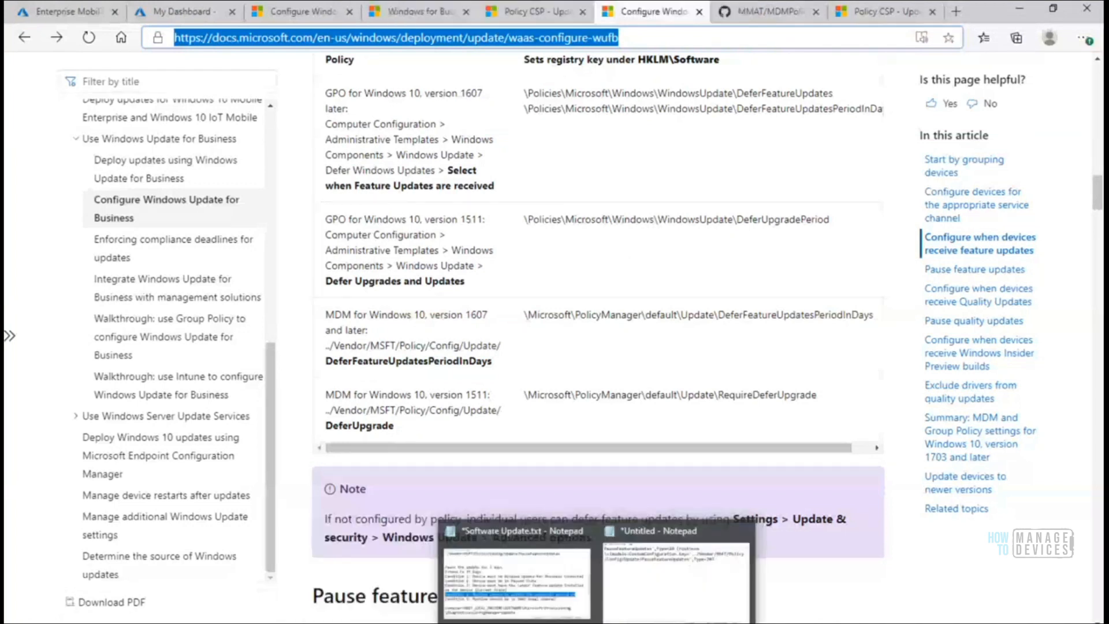
left_click(638, 577)
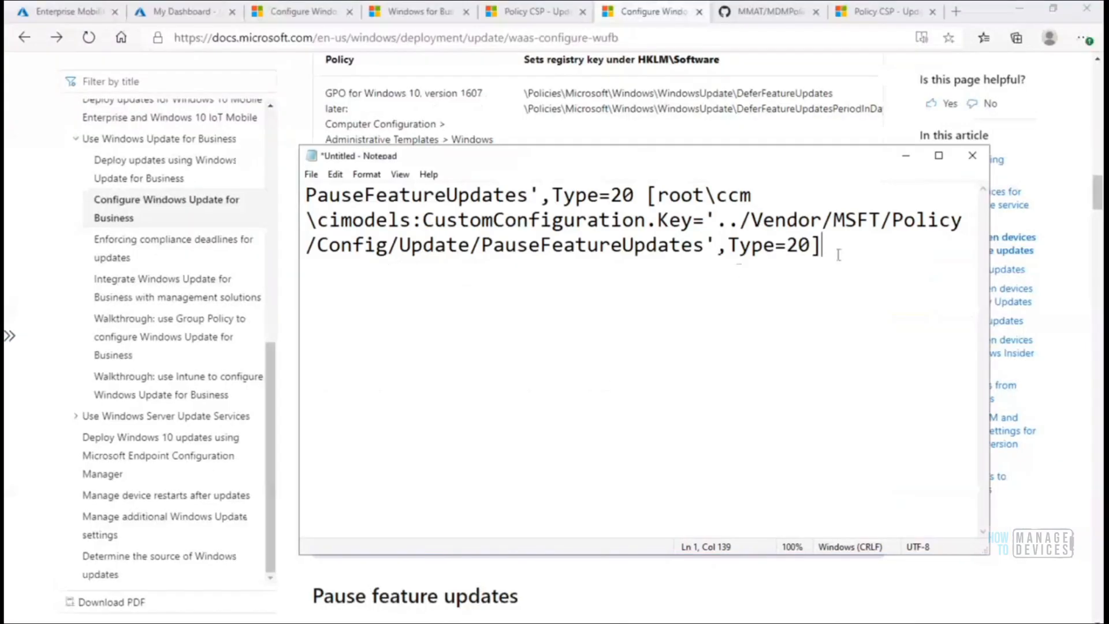
key("ctrl+a")
key("ctrl+v")
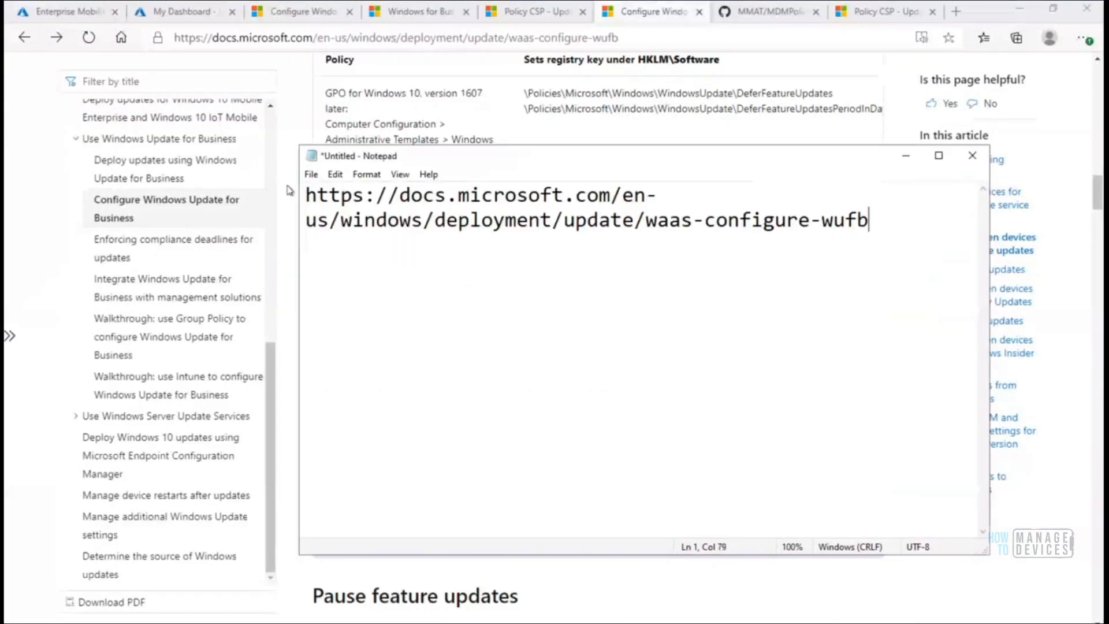
key("Return")
key("Return")
key("alt")
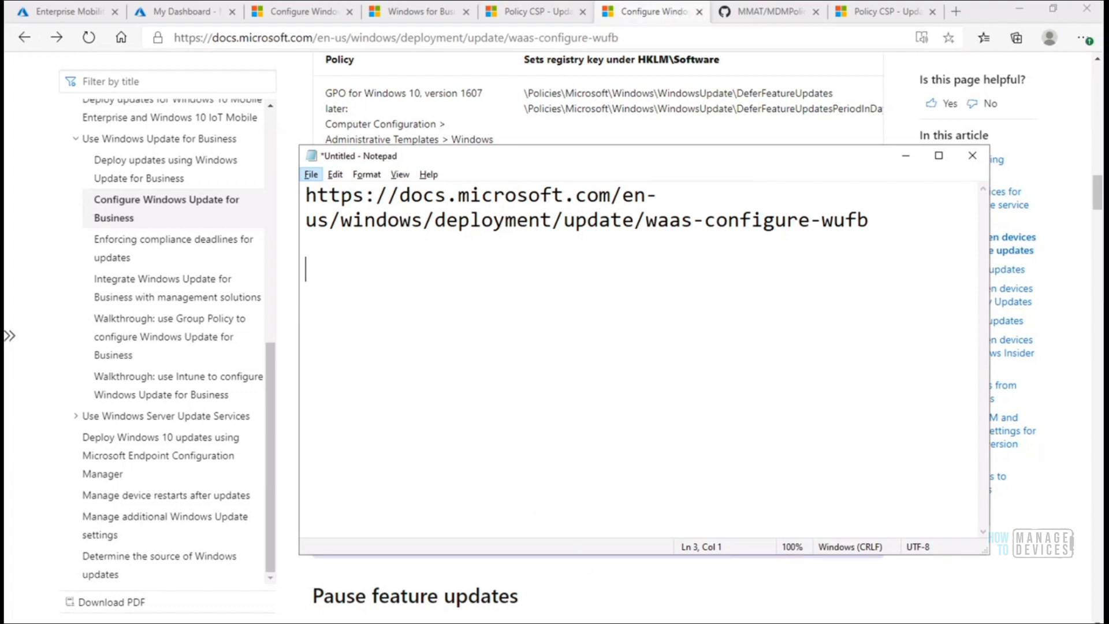
mouse_move(597, 623)
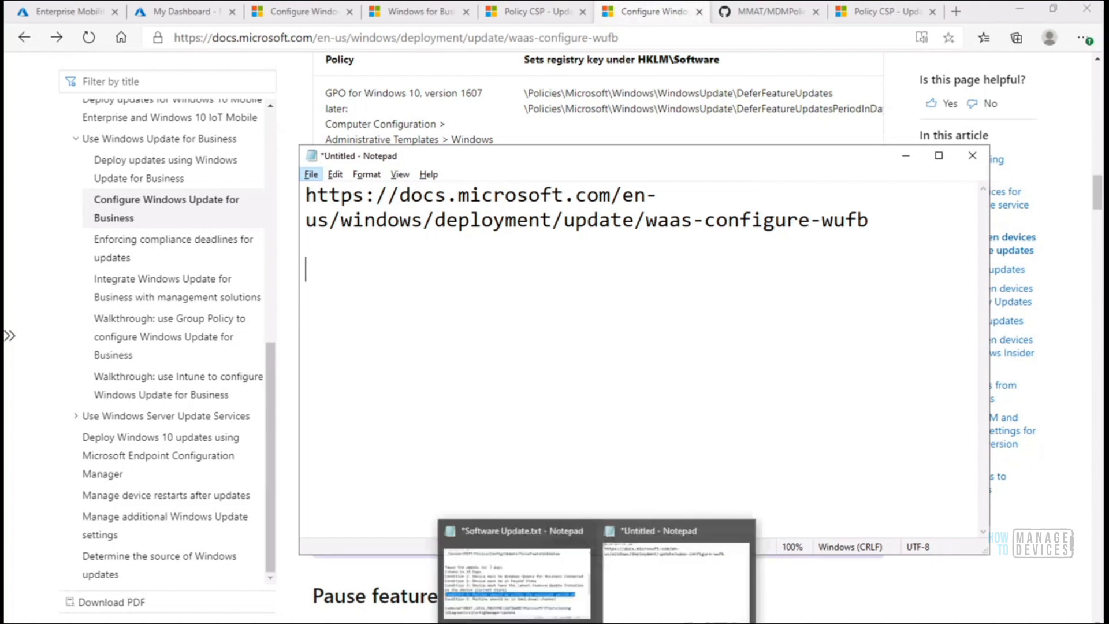
left_click(540, 585)
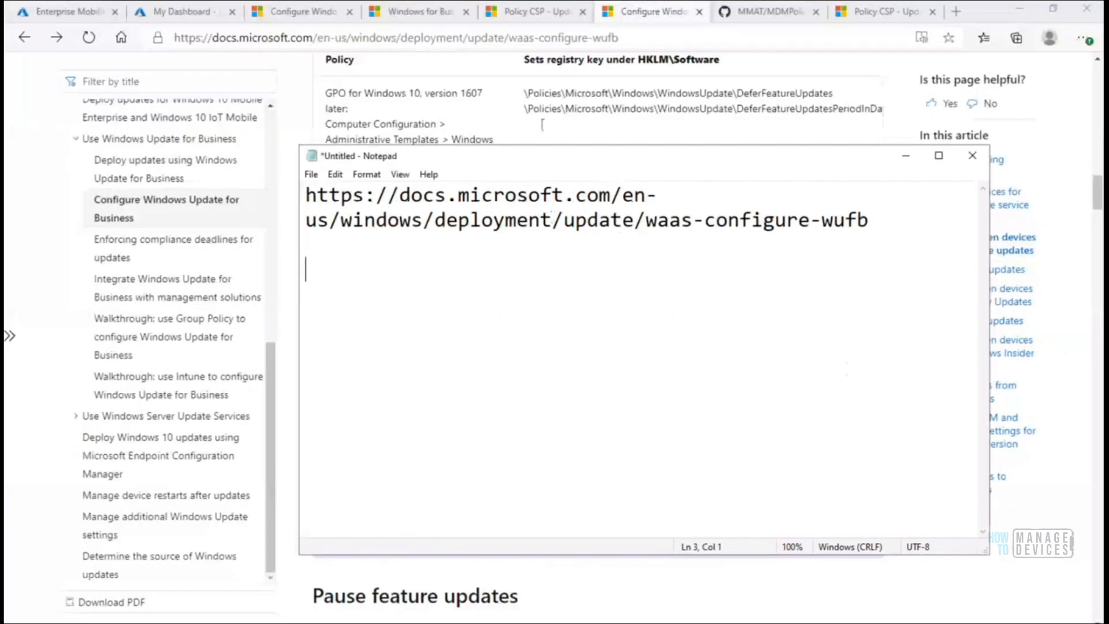
left_click(523, 20)
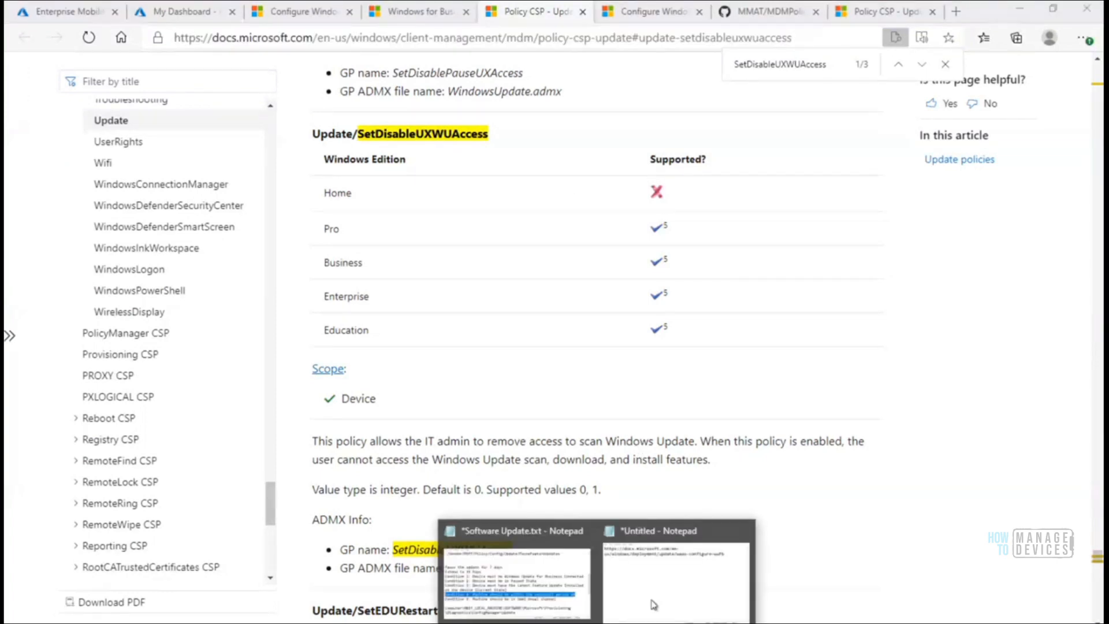
left_click(722, 609)
type("https://docs.microsoft.com/en-us/windows/client-management/mdm/policy-csp-update#update-setdisableuxwuaccess")
key("Return")
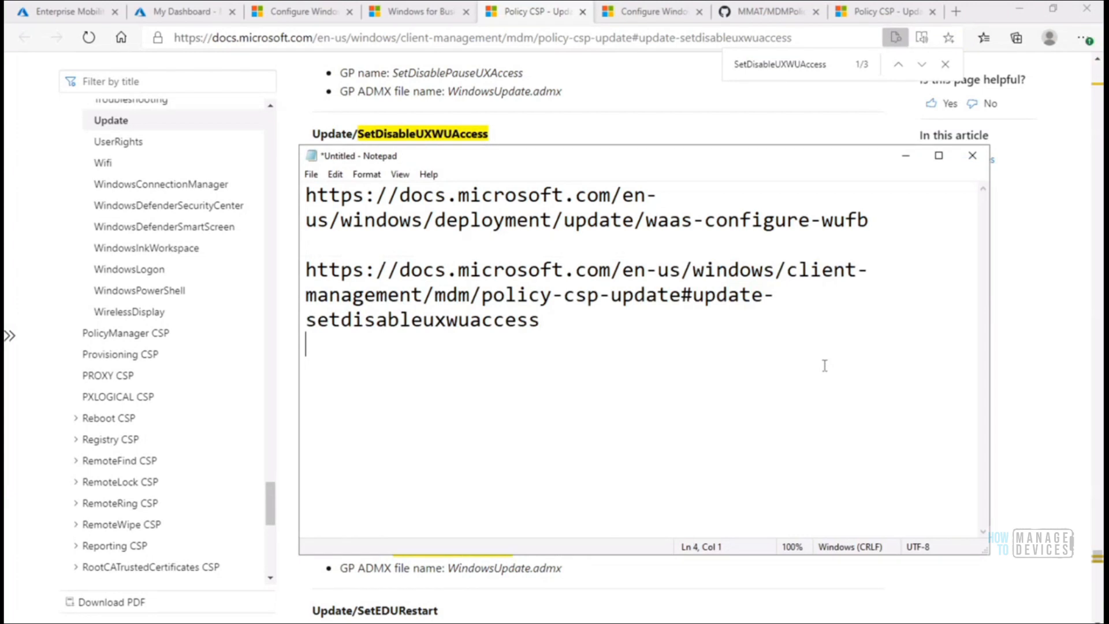
left_click(445, 15)
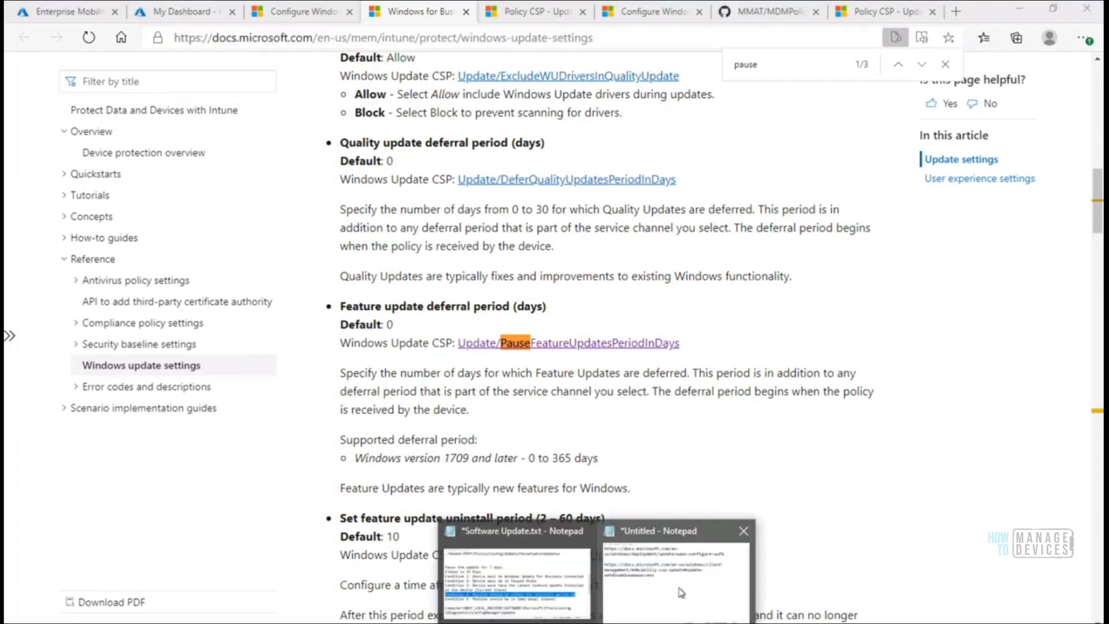
left_click(681, 588)
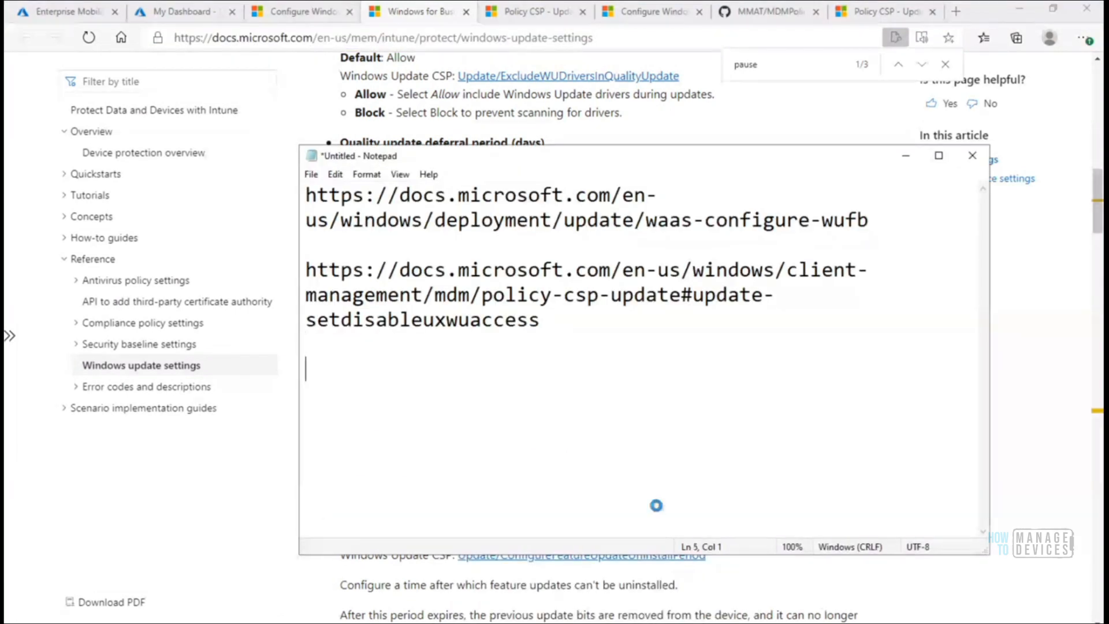
key("Return")
type("https://docs.microsoft.com/en-us/mem/intune/protect/windows-update-settings")
key("Return")
key("Return")
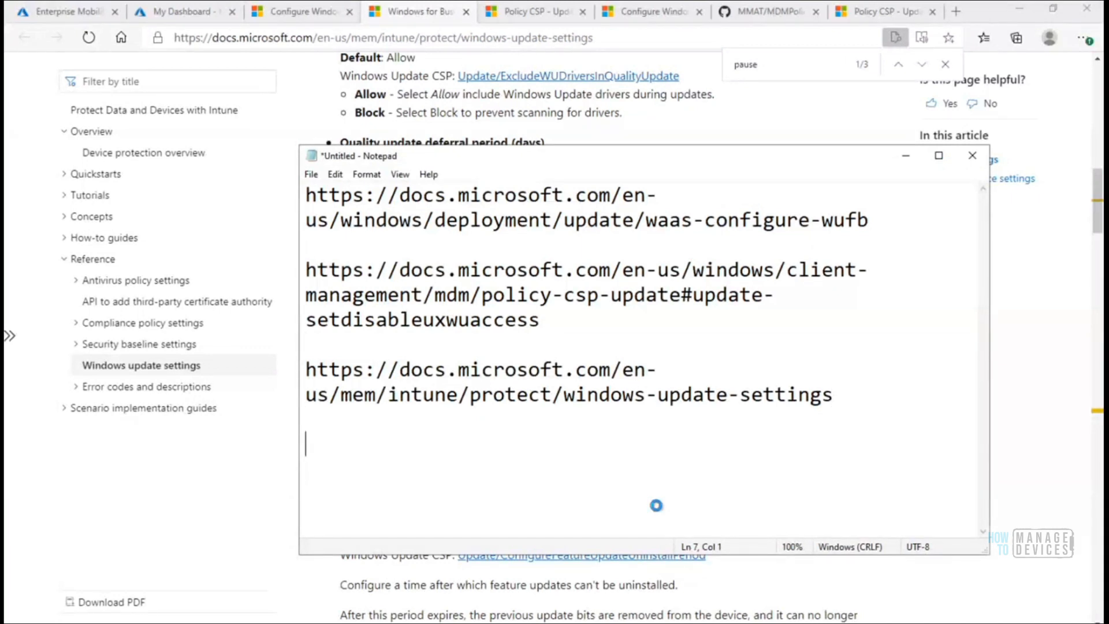